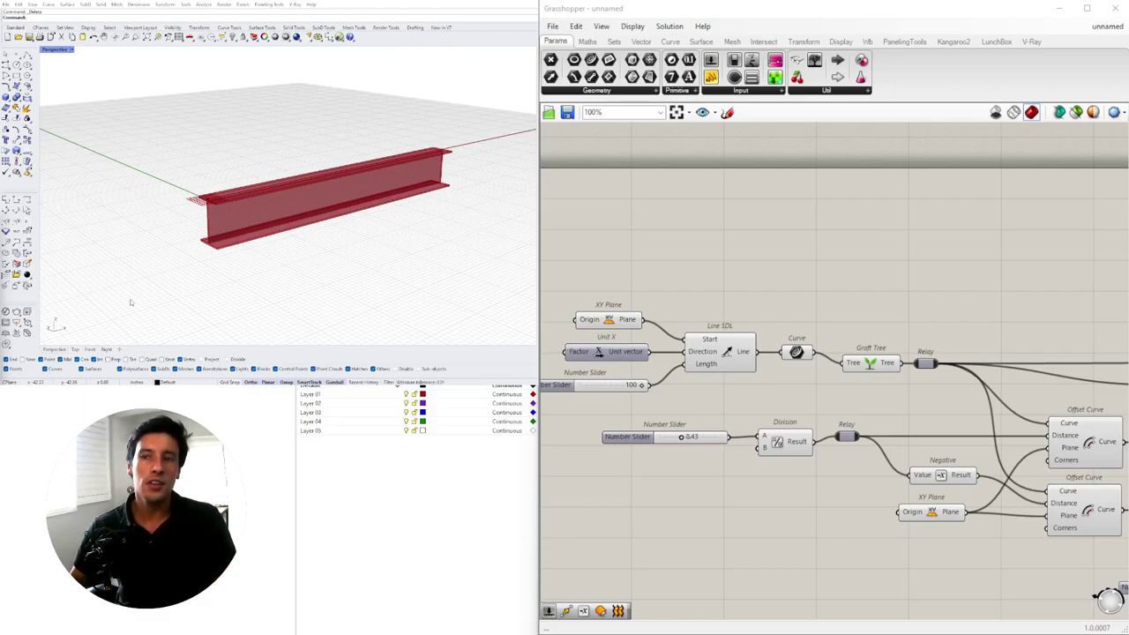
# - Examine the finished I-beam model from several angles and review its complete Grasshopper definition
pyautogui.moveTo(160, 238); pyautogui.dragTo(294, 224, button='right')
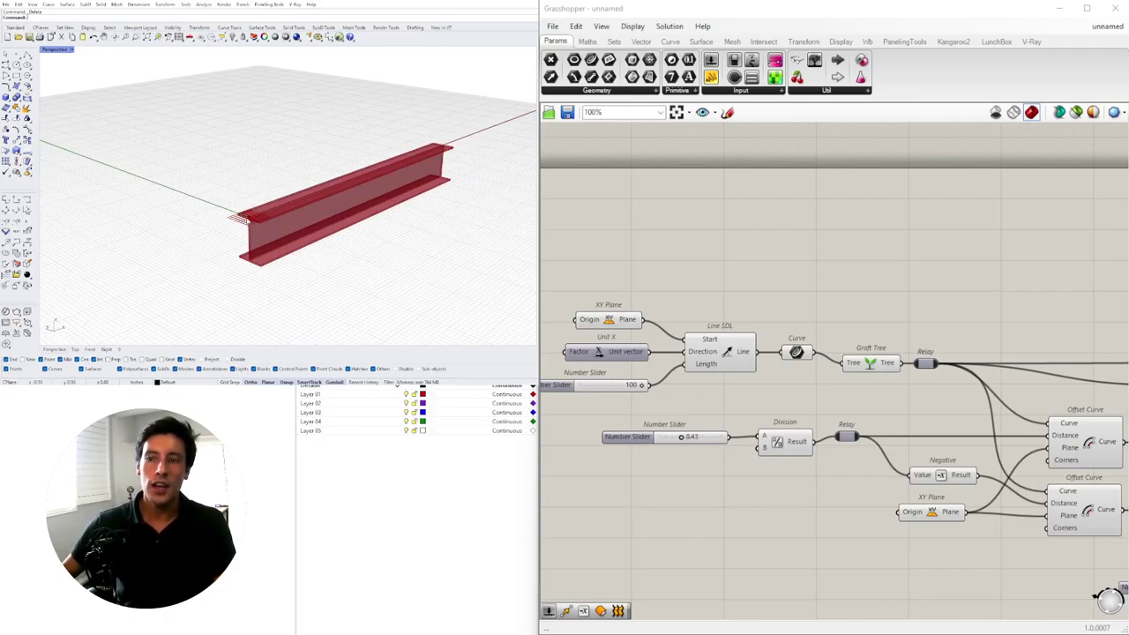
pyautogui.keyDown('shift'); pyautogui.moveTo(454, 176); pyautogui.dragTo(414, 159, button='right'); pyautogui.keyUp('shift')
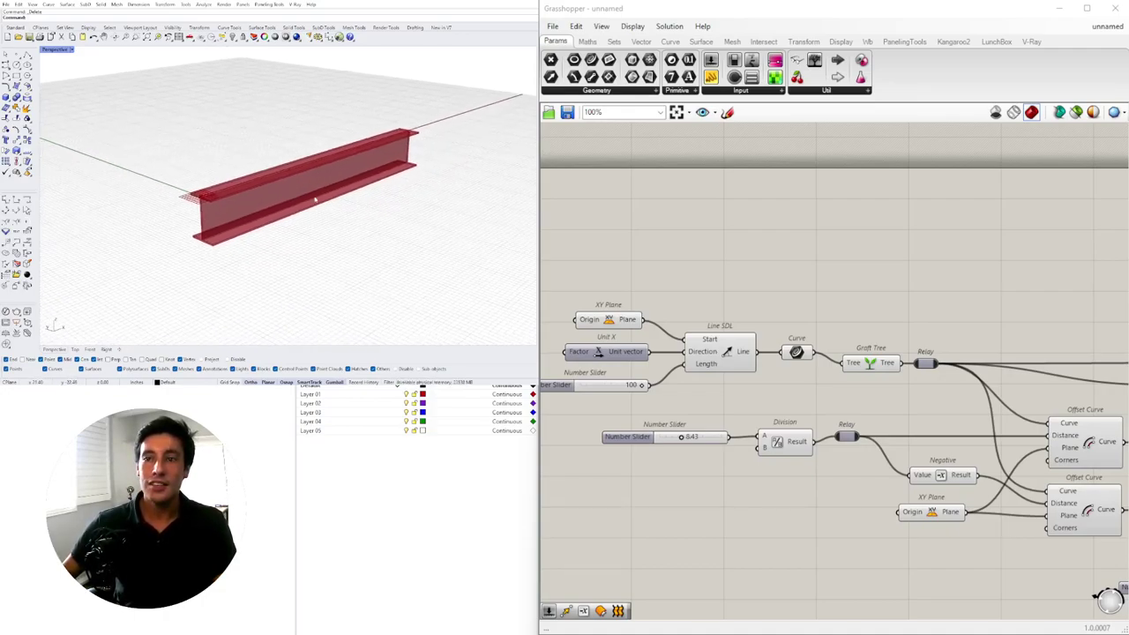
pyautogui.scroll(3, 318, 192)
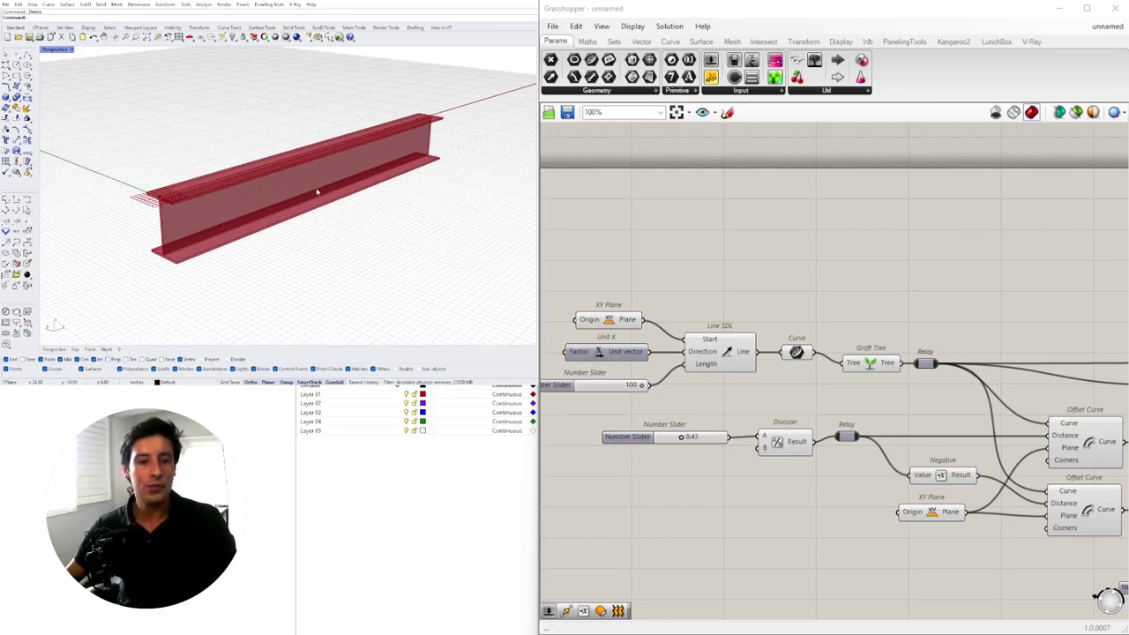
pyautogui.moveTo(317, 191); pyautogui.dragTo(379, 177, button='right')
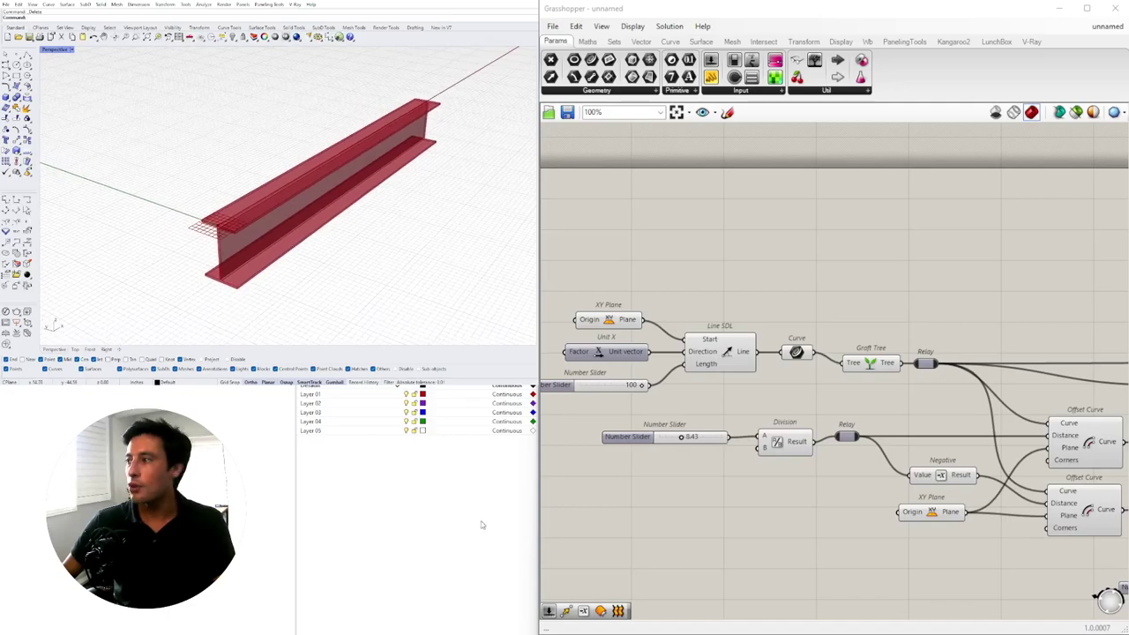
pyautogui.scroll(-10, 681, 342)
pyautogui.moveTo(1109, 409); pyautogui.dragTo(639, 247)
pyautogui.moveTo(686, 284); pyautogui.dragTo(594, 275)
pyautogui.click(646, 397)
pyautogui.scroll(2, 646, 301)
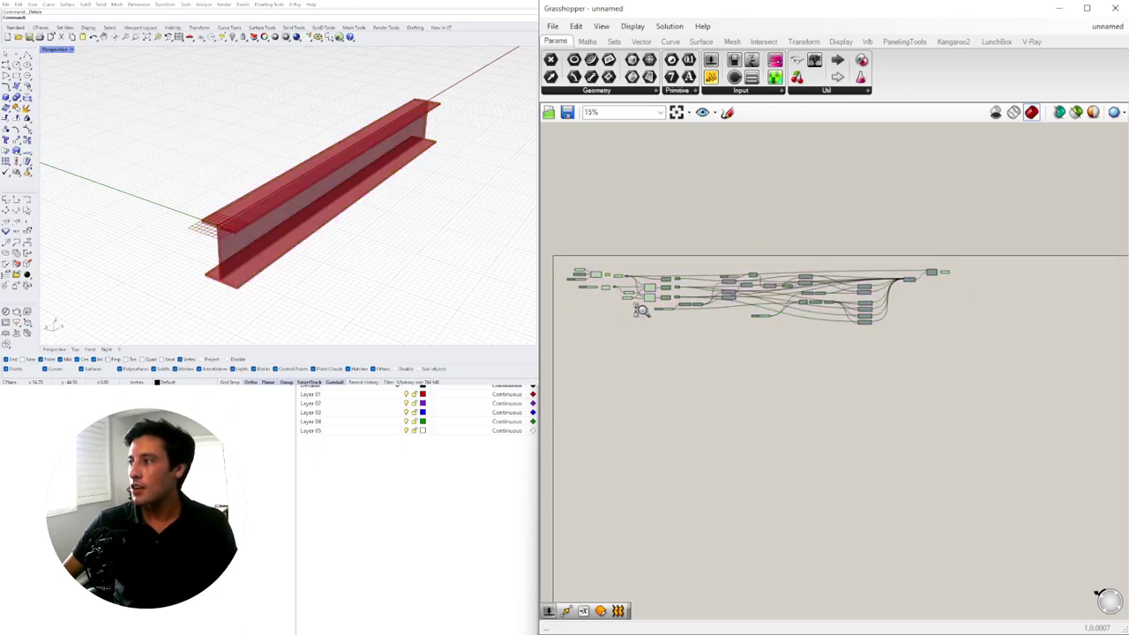
pyautogui.moveTo(646, 301); pyautogui.dragTo(698, 320, button='right')
pyautogui.moveTo(228, 254); pyautogui.dragTo(306, 215, button='right')
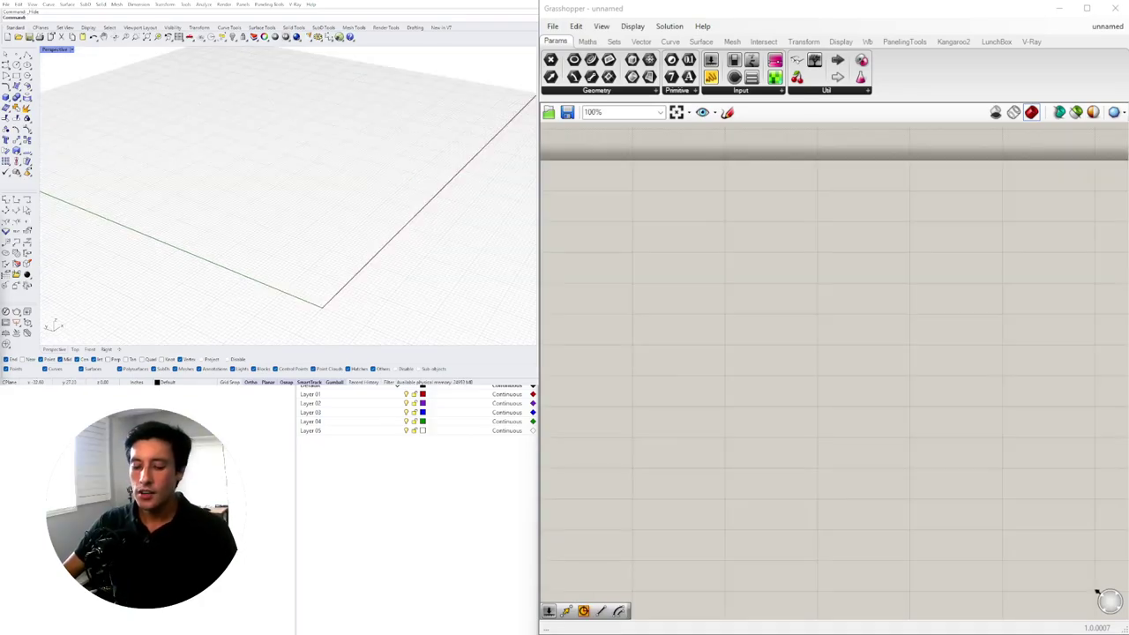
# - Check the Rhino document's model units and tolerances
pyautogui.moveTo(373, 219); pyautogui.dragTo(232, 232, button='right')
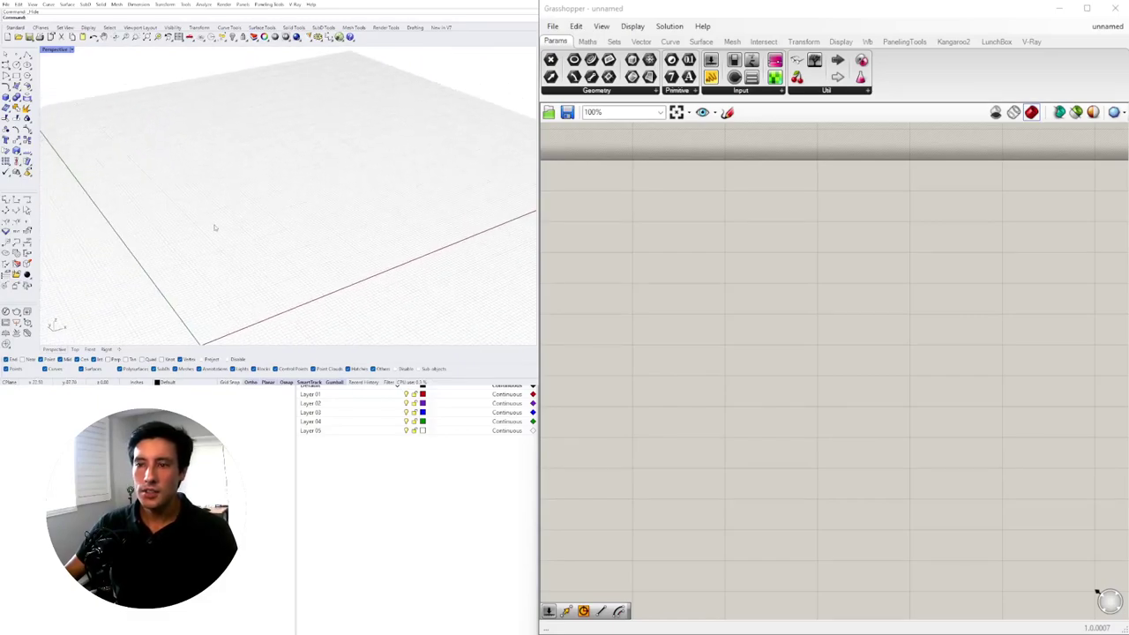
pyautogui.press('Return')
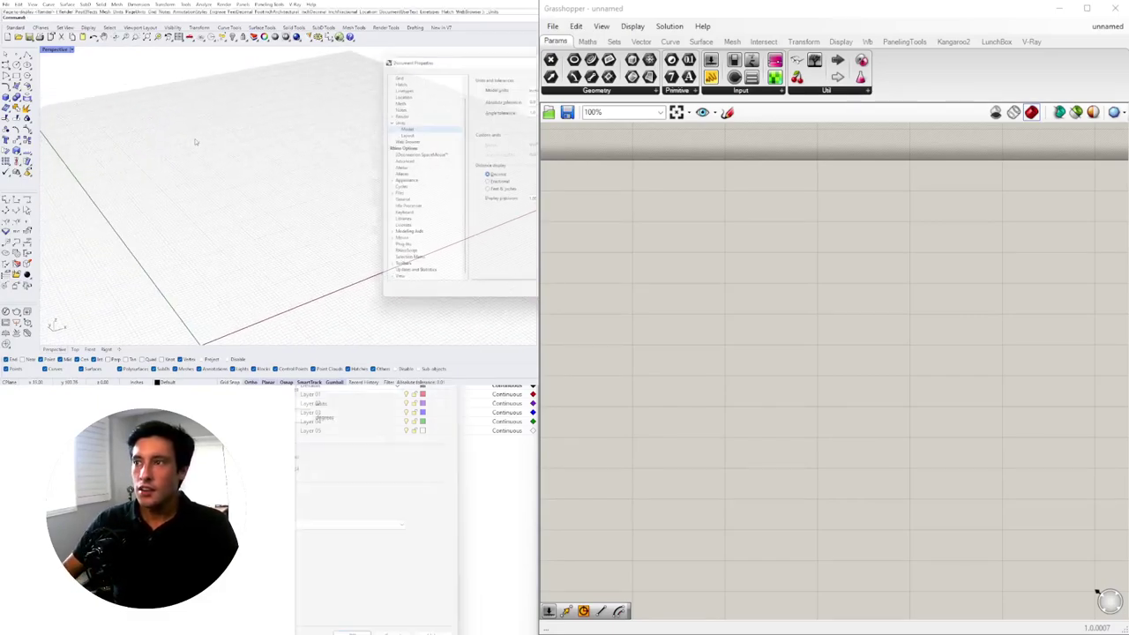
pyautogui.moveTo(495, 59); pyautogui.dragTo(195, 63)
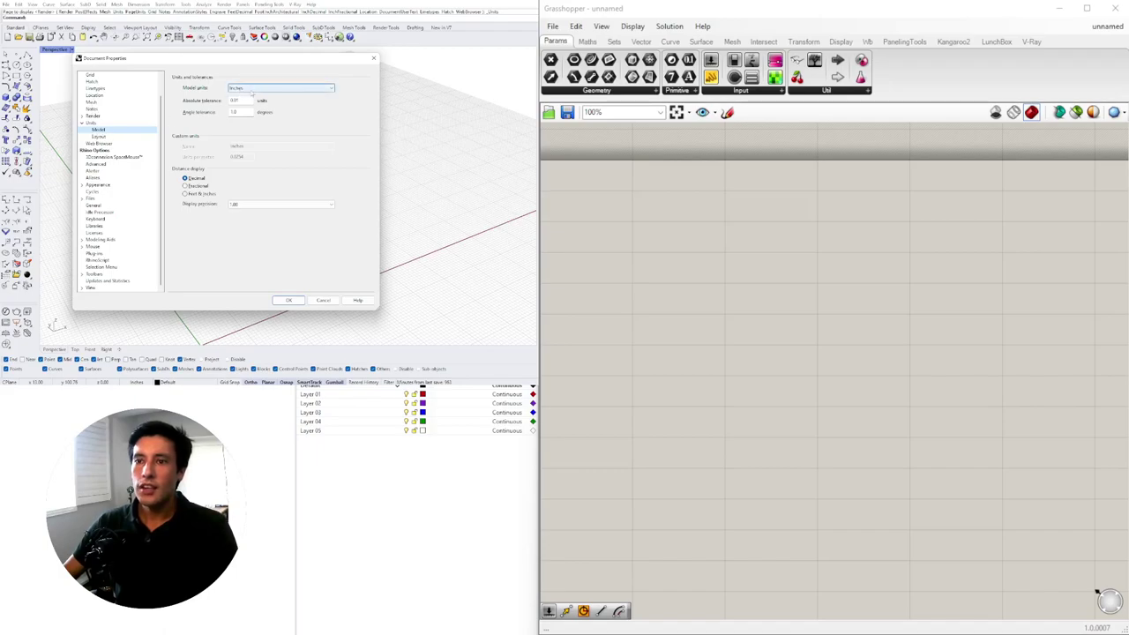
pyautogui.click(294, 300)
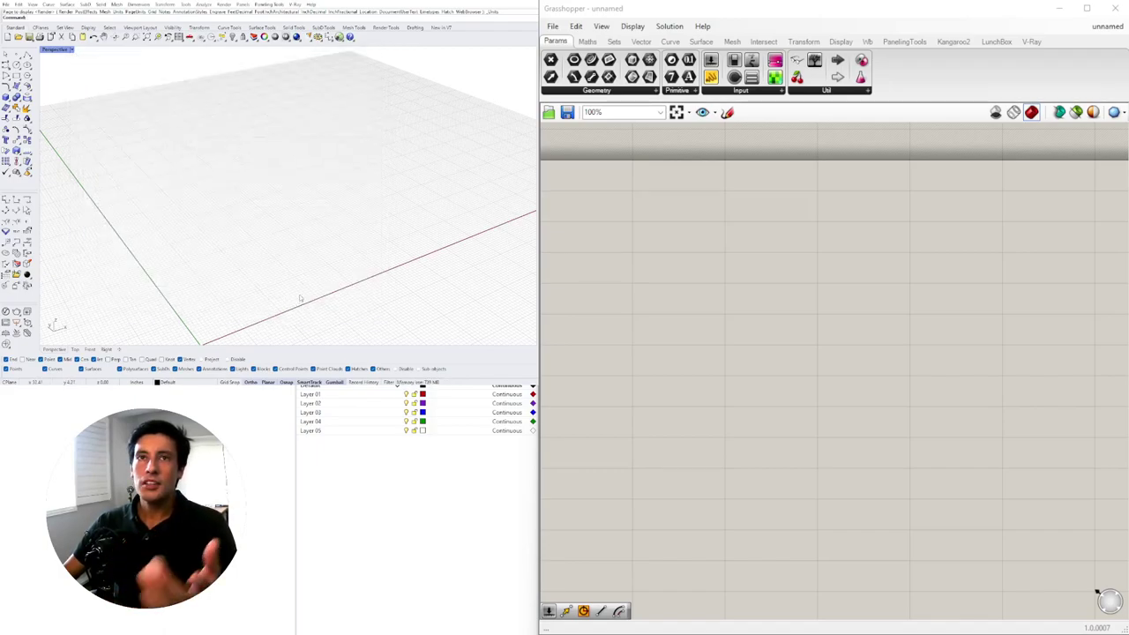
# - Draw a straight single-segment polyline on the ground plane, parallel to the X axis and slightly away from the origin
pyautogui.moveTo(282, 298); pyautogui.dragTo(280, 247, button='right')
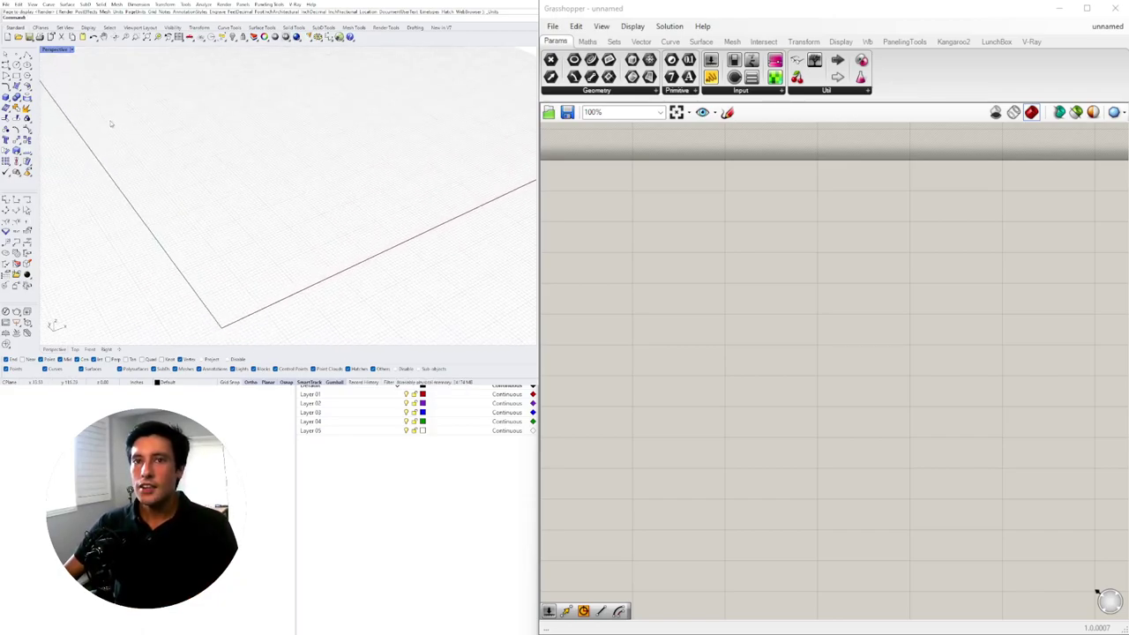
pyautogui.click(27, 56)
pyautogui.scroll(-5, 161, 177)
pyautogui.keyDown('shift'); pyautogui.moveTo(211, 194); pyautogui.dragTo(205, 255, button='right'); pyautogui.keyUp('shift')
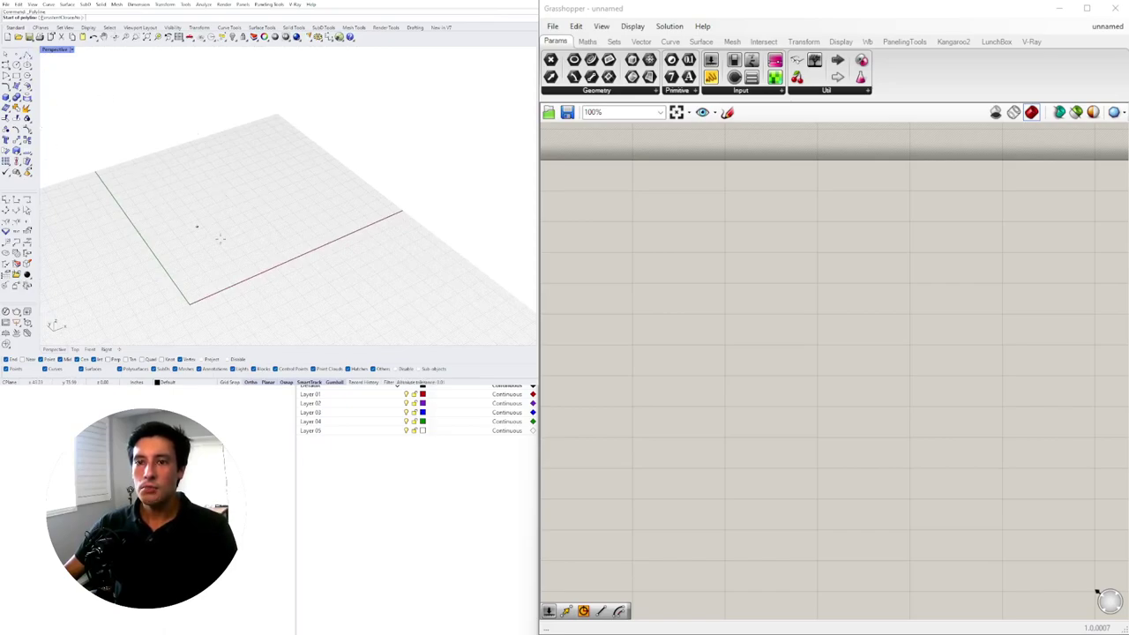
pyautogui.click(205, 266)
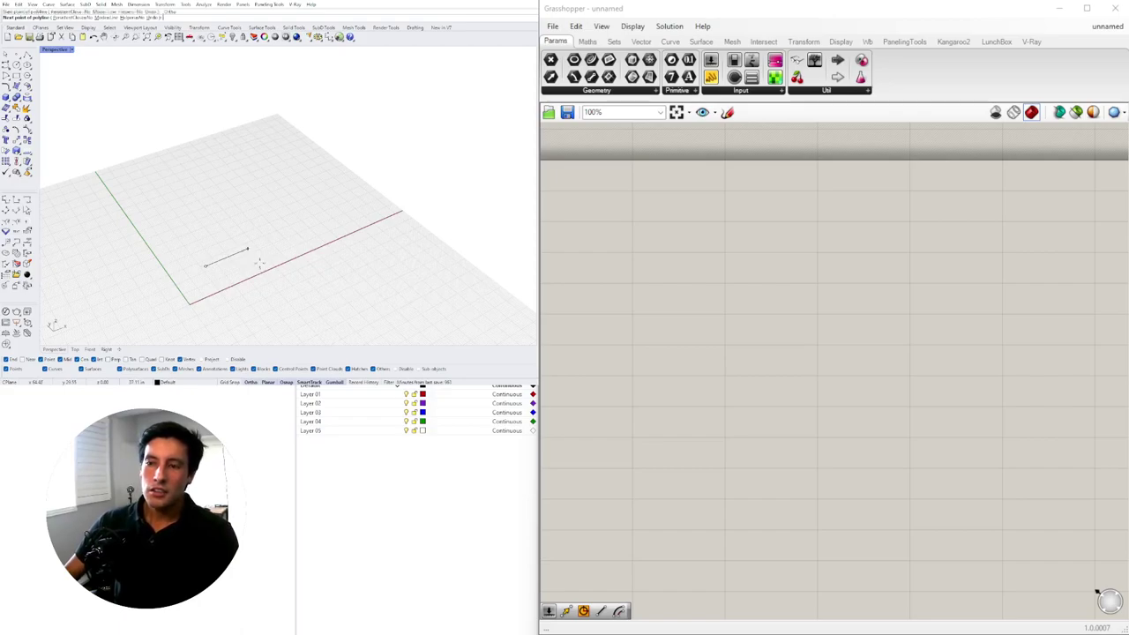
pyautogui.click(316, 233)
pyautogui.press('Return')
# - Select the drawn line in Rhino and place a Curve parameter on the Grasshopper canvas
pyautogui.click(279, 235)
pyautogui.scroll(4, 231, 274)
pyautogui.moveTo(222, 261)
pyautogui.mouseDown(button='right')
pyautogui.moveTo(240, 272)
pyautogui.moveTo(216, 249)
pyautogui.moveTo(216, 260)
pyautogui.mouseUp(button='right')
pyautogui.scroll(5, 231, 265)
pyautogui.click(220, 265)
pyautogui.scroll(-5, 221, 256)
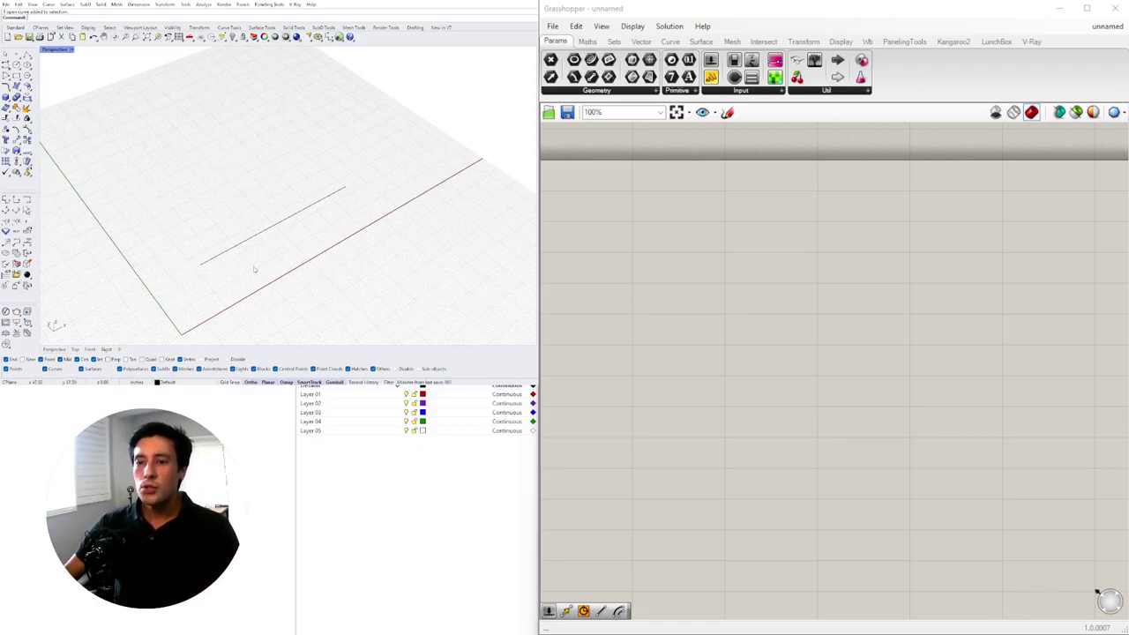
pyautogui.moveTo(246, 267); pyautogui.dragTo(262, 247, button='right')
pyautogui.click(262, 240)
pyautogui.doubleClick(721, 234)
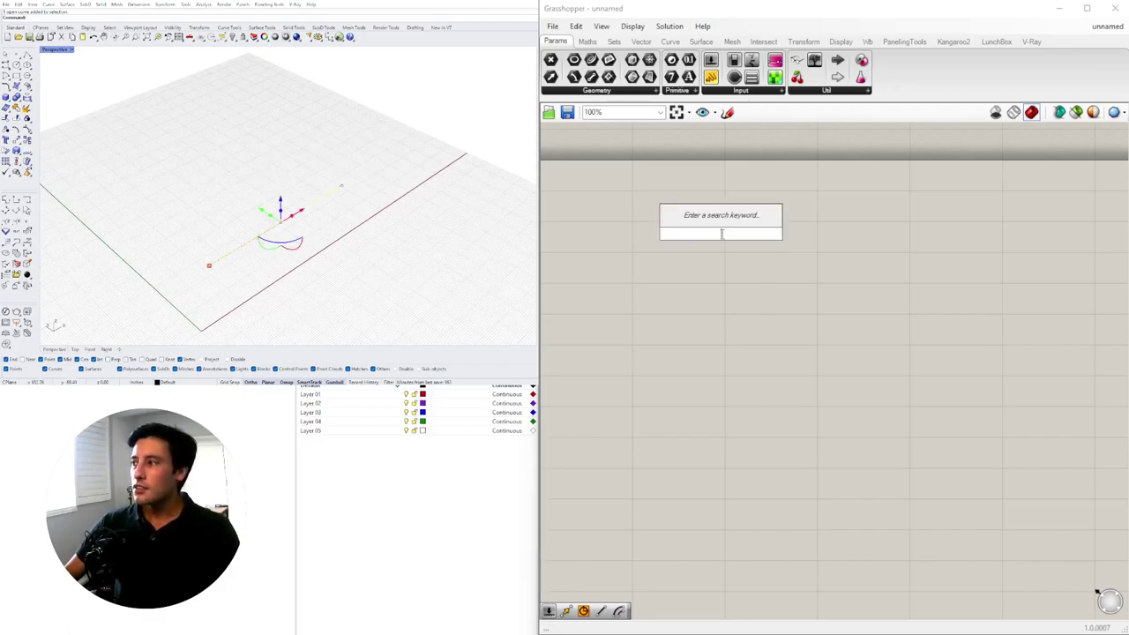
pyautogui.write('cur')
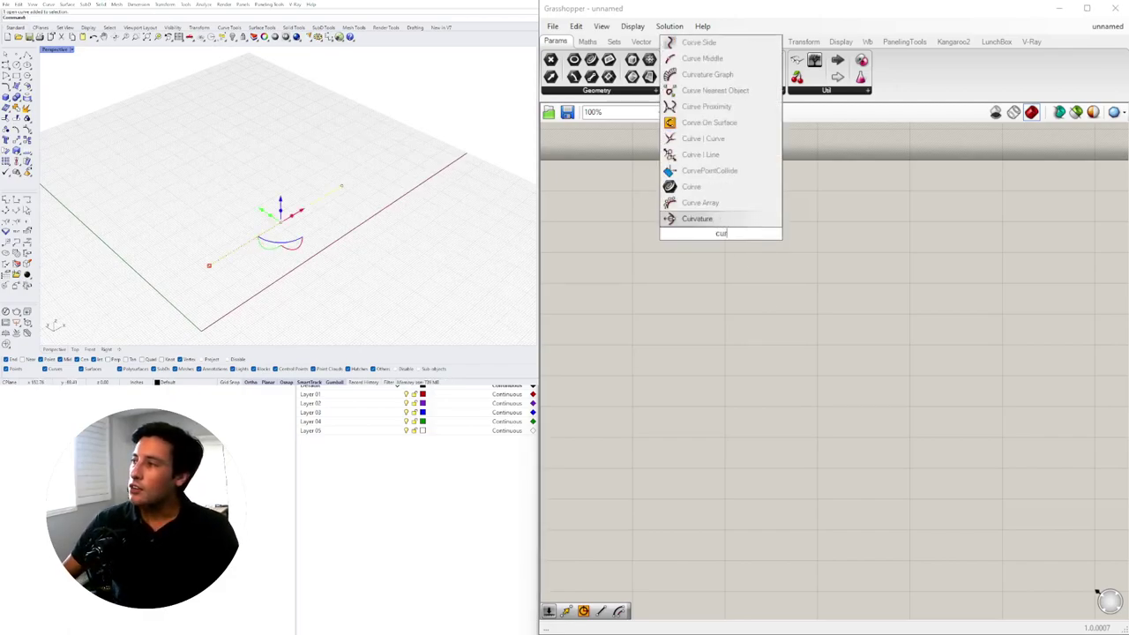
pyautogui.click(693, 186)
pyautogui.moveTo(719, 231); pyautogui.dragTo(713, 277)
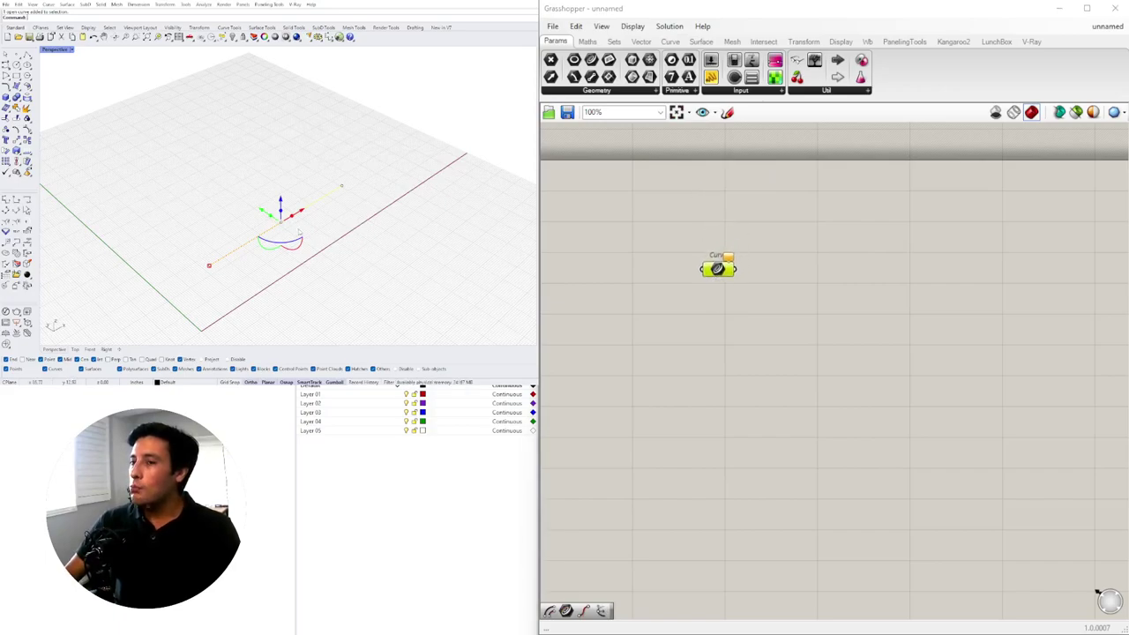
# - Reference the drawn line as the single curve of the Curve parameter and hide the original line in Rhino
pyautogui.rightClick(718, 270)
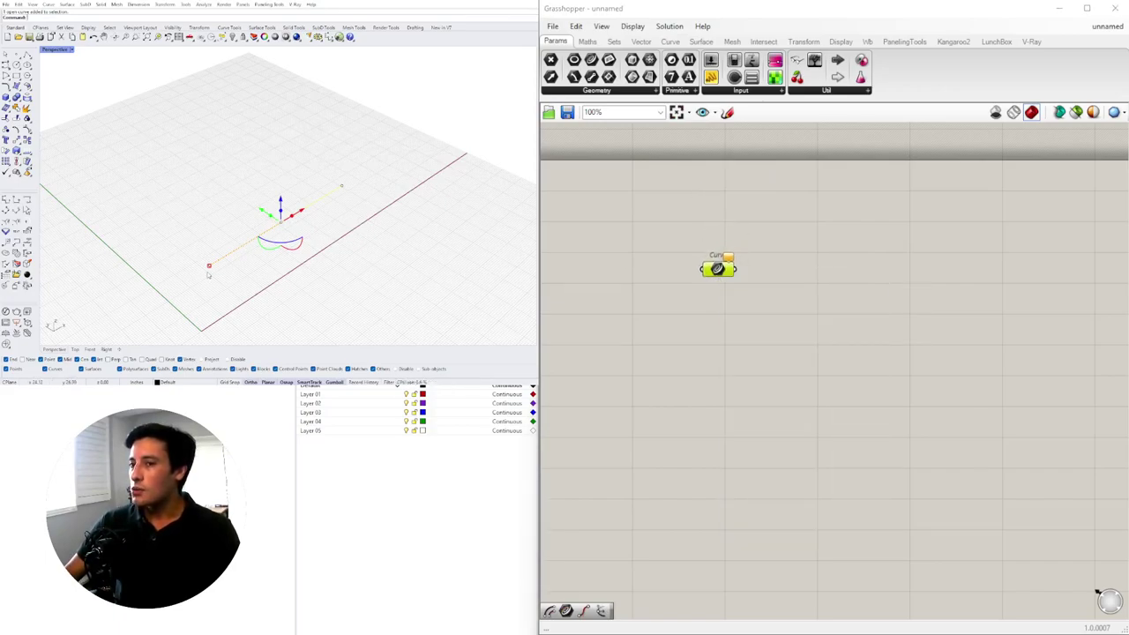
pyautogui.rightClick(718, 269)
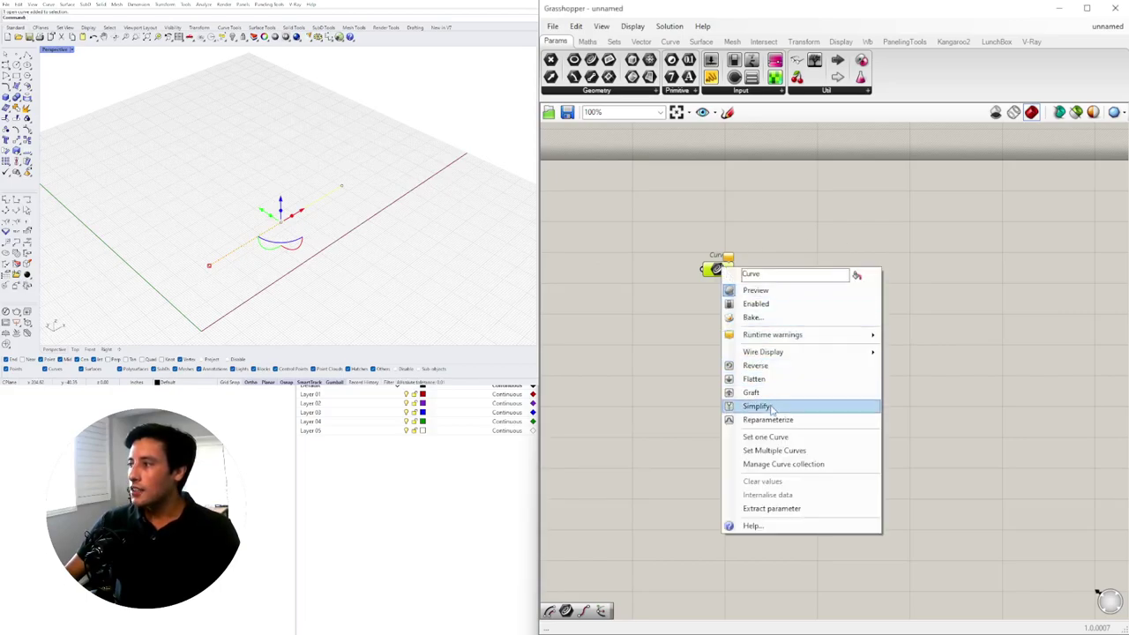
pyautogui.click(771, 437)
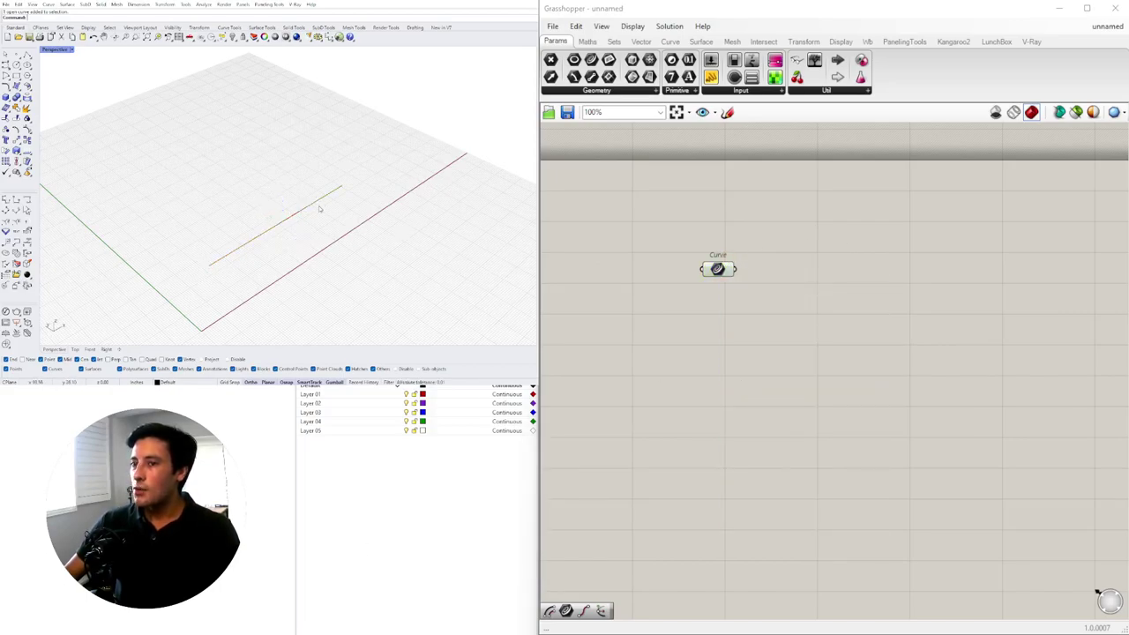
pyautogui.hotkey('ctrl', 'h')
pyautogui.moveTo(217, 268)
pyautogui.mouseDown(button='right')
pyautogui.moveTo(201, 254)
pyautogui.moveTo(224, 254)
pyautogui.mouseUp(button='right')
pyautogui.scroll(4, 224, 254)
# - Reposition the Curve parameter near the upper corner of the Grasshopper canvas
pyautogui.click(717, 271)
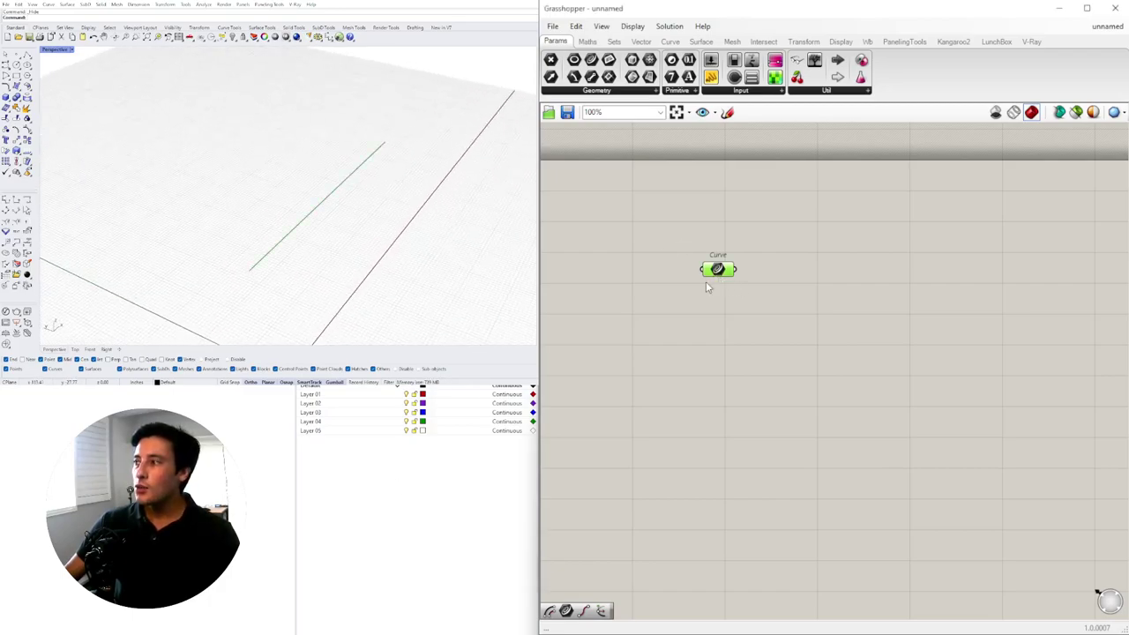
pyautogui.moveTo(713, 285); pyautogui.dragTo(797, 303, button='right')
pyautogui.scroll(-3, 797, 303)
pyautogui.scroll(2, 802, 291)
pyautogui.moveTo(801, 292); pyautogui.dragTo(734, 260)
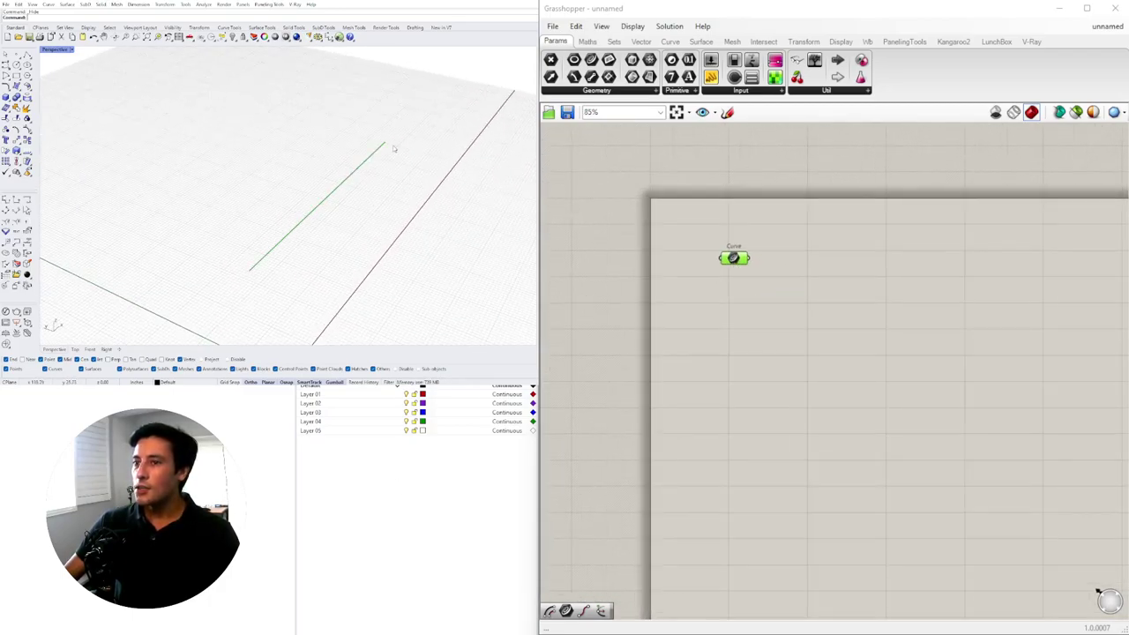
pyautogui.click(735, 266)
pyautogui.moveTo(735, 266); pyautogui.dragTo(784, 287)
pyautogui.click(851, 332)
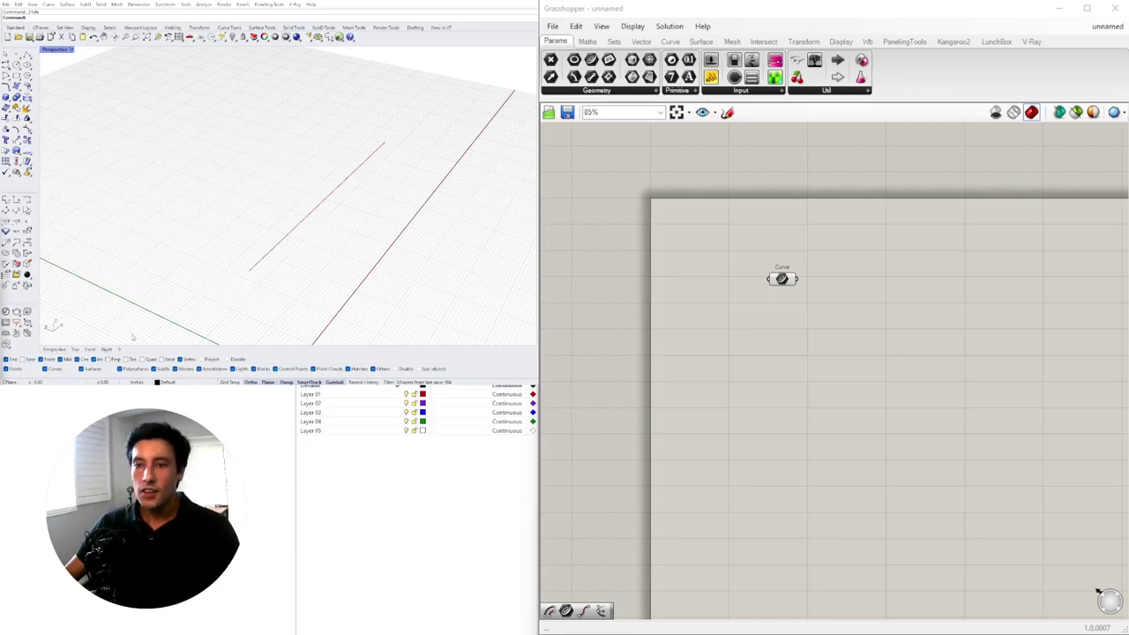
# - Add an Offset Curve component, feed the Curve parameter into its Curve input and space the two apart
pyautogui.moveTo(289, 210); pyautogui.dragTo(311, 199, button='right')
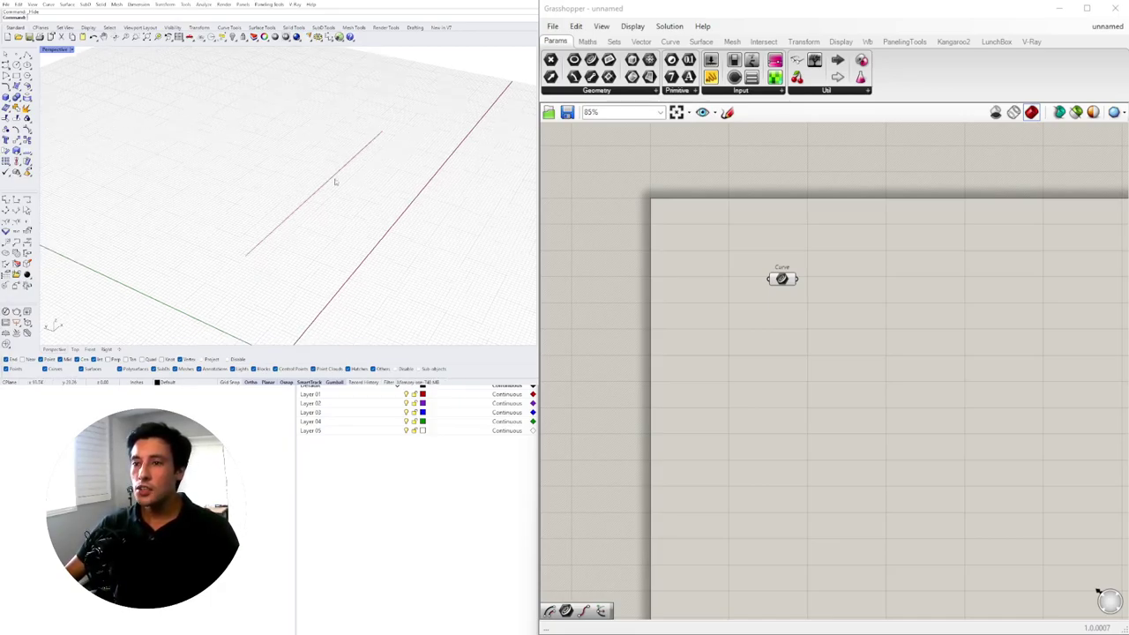
pyautogui.scroll(3, 249, 256)
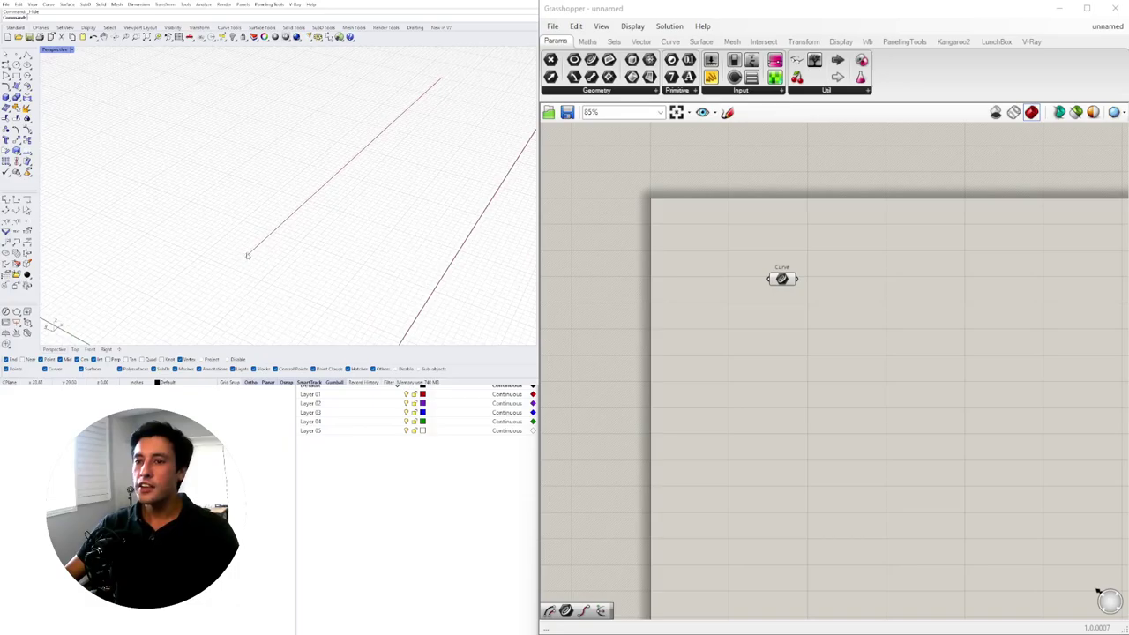
pyautogui.doubleClick(856, 306)
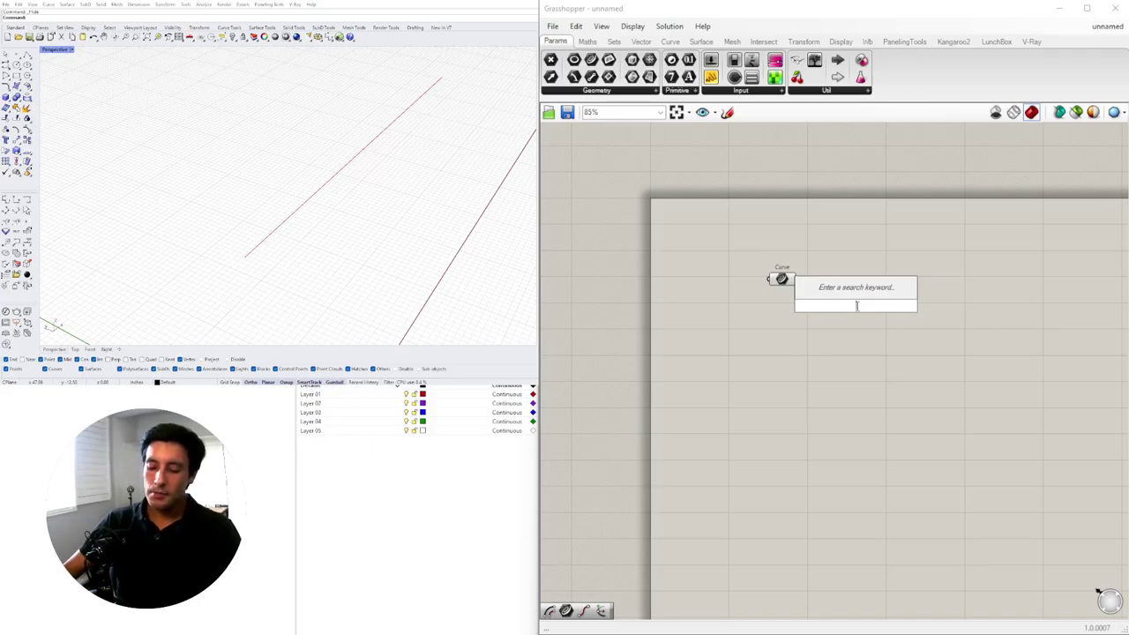
pyautogui.write('off')
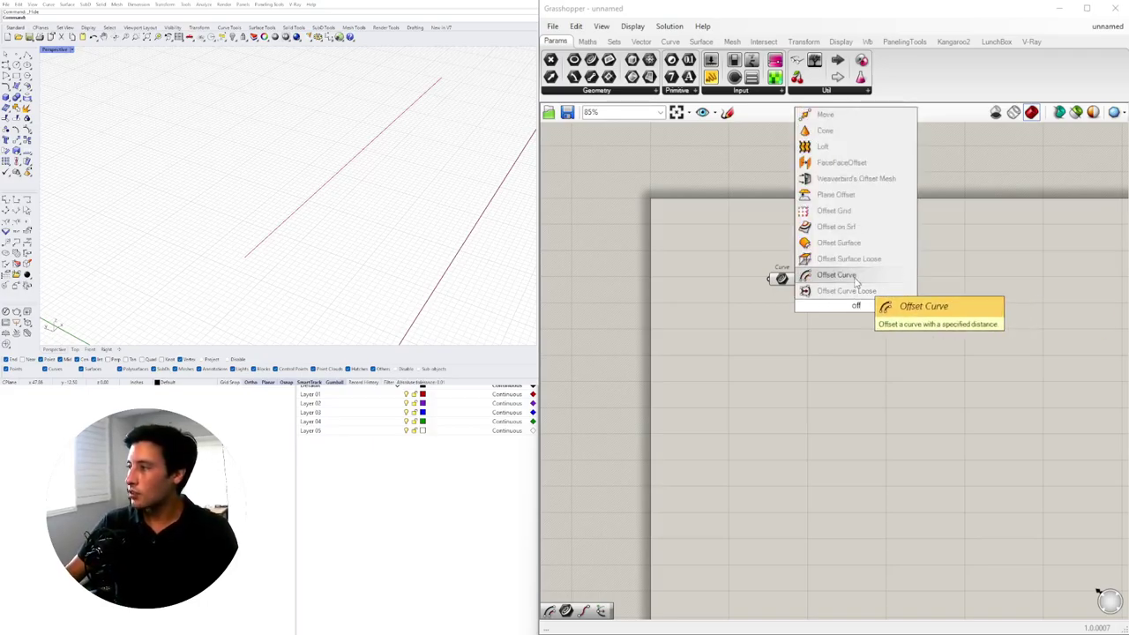
pyautogui.click(836, 274)
pyautogui.scroll(2, 776, 281)
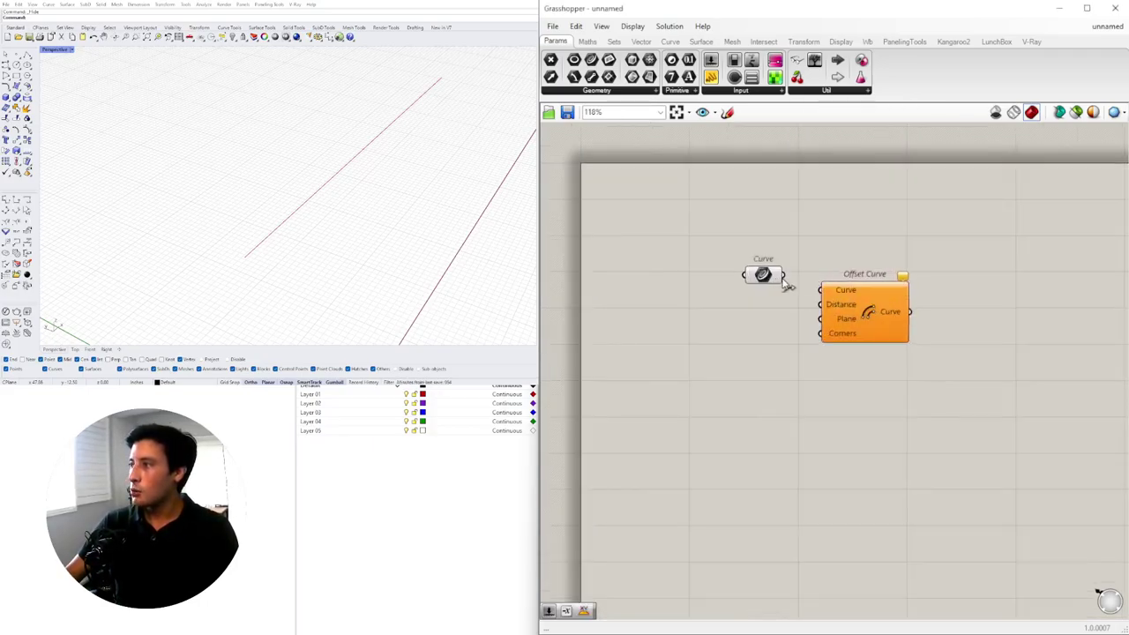
pyautogui.moveTo(783, 276); pyautogui.dragTo(820, 291)
pyautogui.moveTo(875, 318); pyautogui.dragTo(1008, 319)
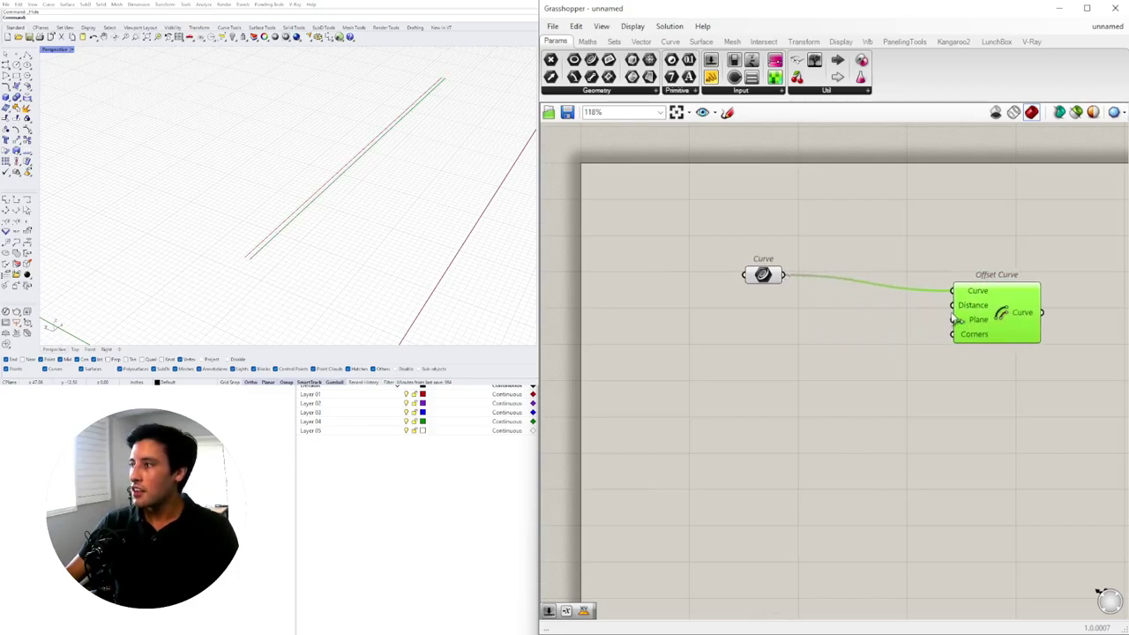
# - Add an XY Plane component, connect it to the Plane input of Offset Curve and place it below the Curve parameter
pyautogui.moveTo(972, 326)
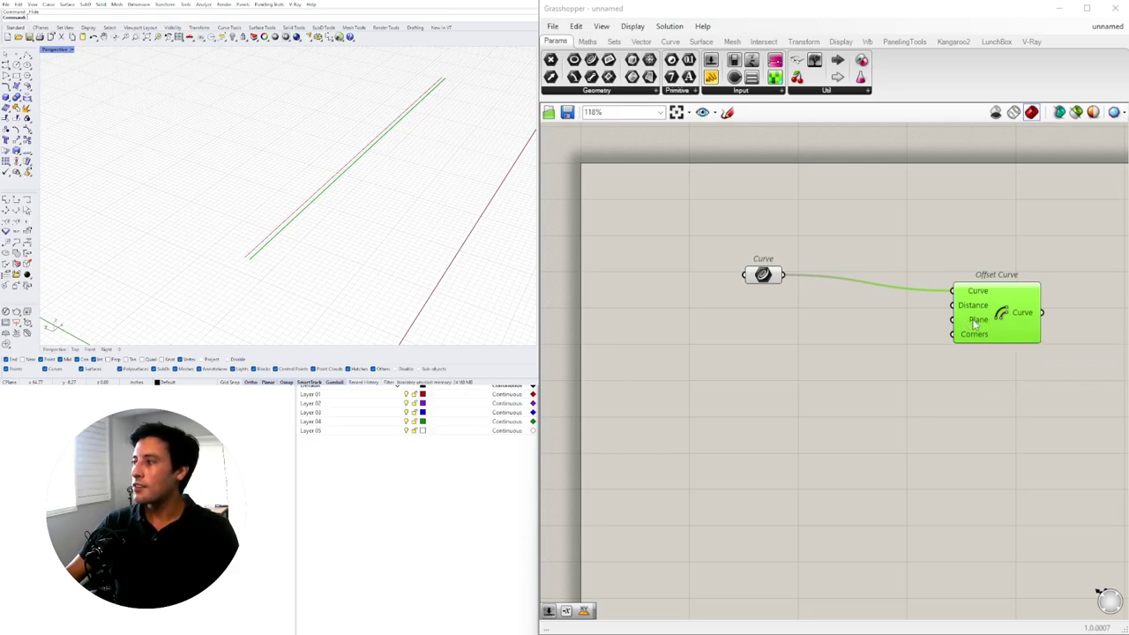
pyautogui.doubleClick(706, 329)
pyautogui.write('x')
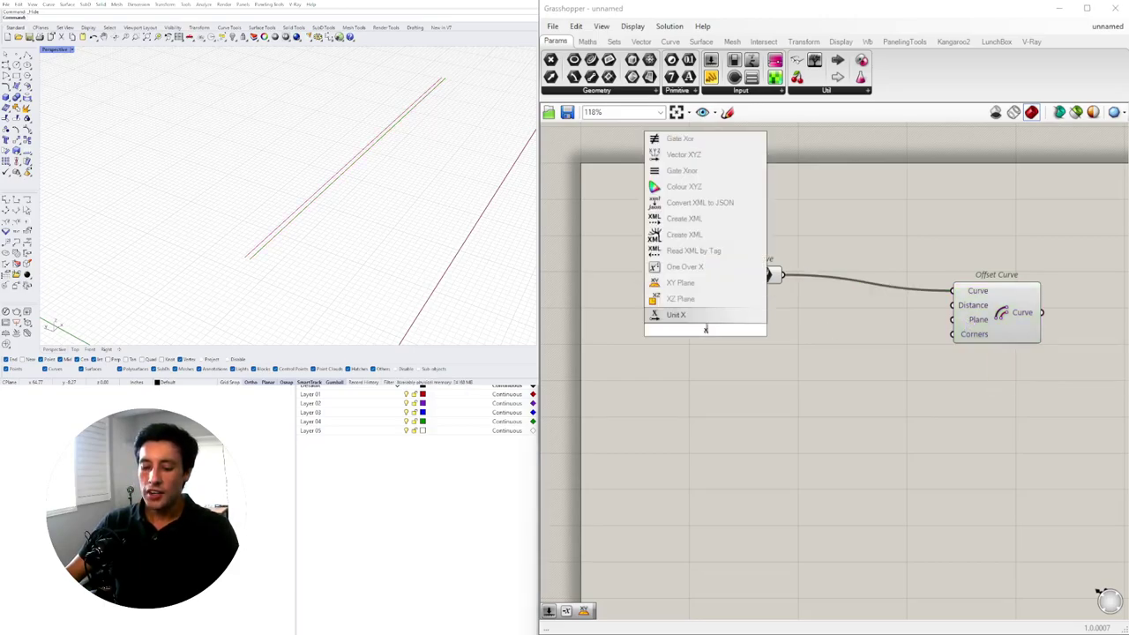
pyautogui.write('y')
pyautogui.click(706, 323)
pyautogui.moveTo(706, 327); pyautogui.dragTo(750, 315)
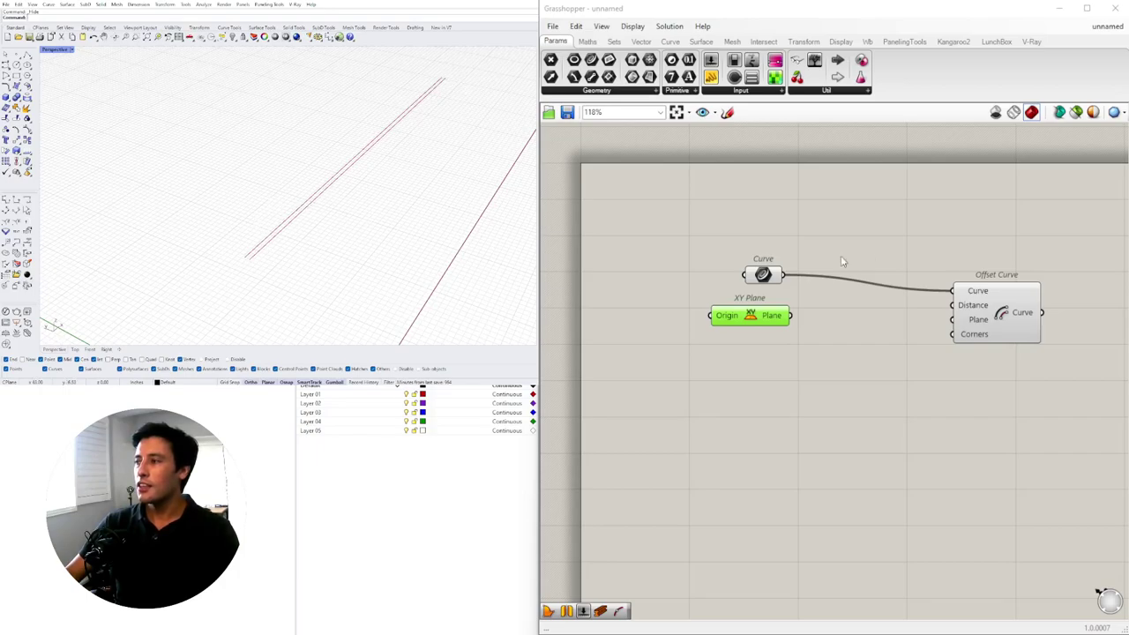
pyautogui.moveTo(790, 316); pyautogui.dragTo(952, 319)
pyautogui.moveTo(751, 320); pyautogui.dragTo(746, 348)
# - Move the Curve parameter closer to Offset Curve and create a Number Slider of 1.500 above the XY Plane component
pyautogui.moveTo(766, 275); pyautogui.dragTo(908, 261)
pyautogui.doubleClick(739, 303)
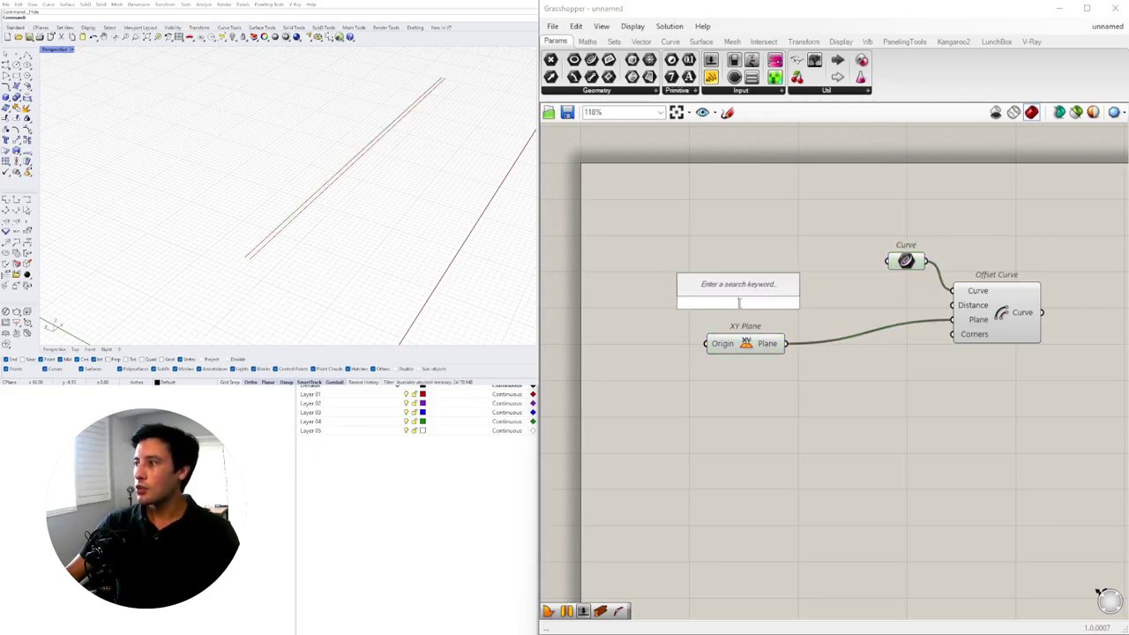
pyautogui.write('1.500')
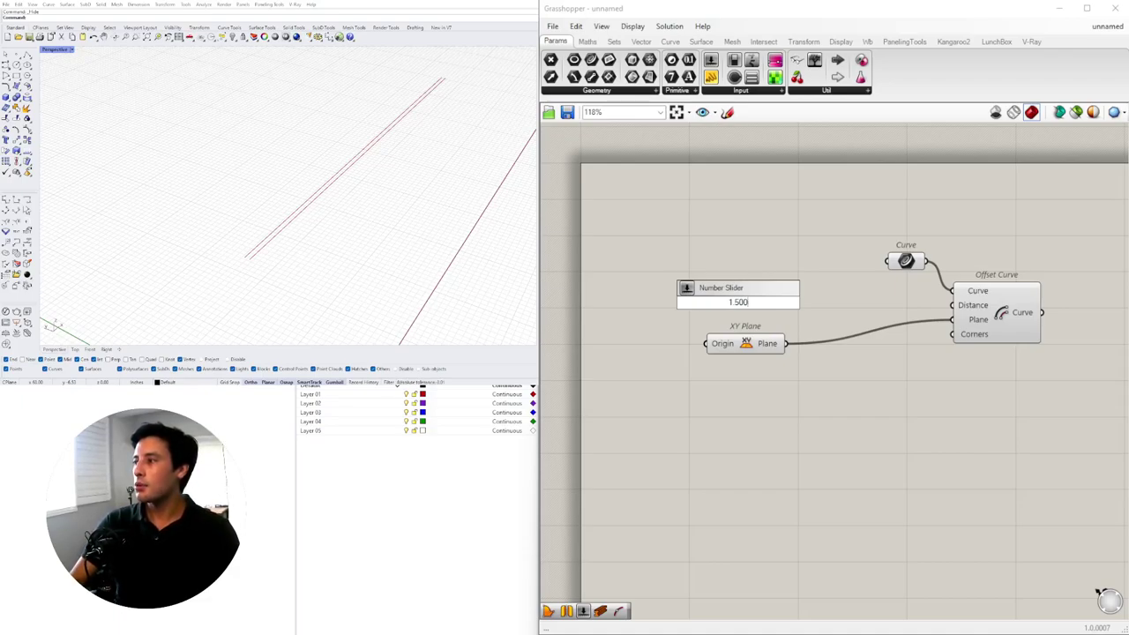
pyautogui.press('Return')
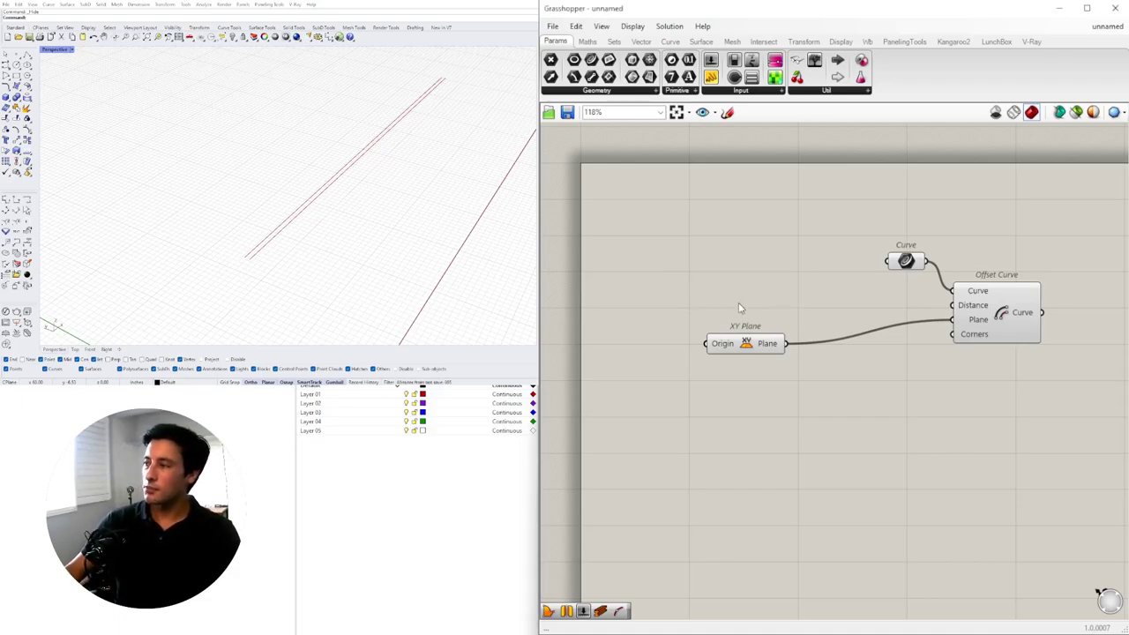
# - Create a Number Slider ranging from 0 to 2.00 with value 1.50 and connect it to Offset Curve's Distance input
pyautogui.doubleClick(784, 277)
pyautogui.write('0')
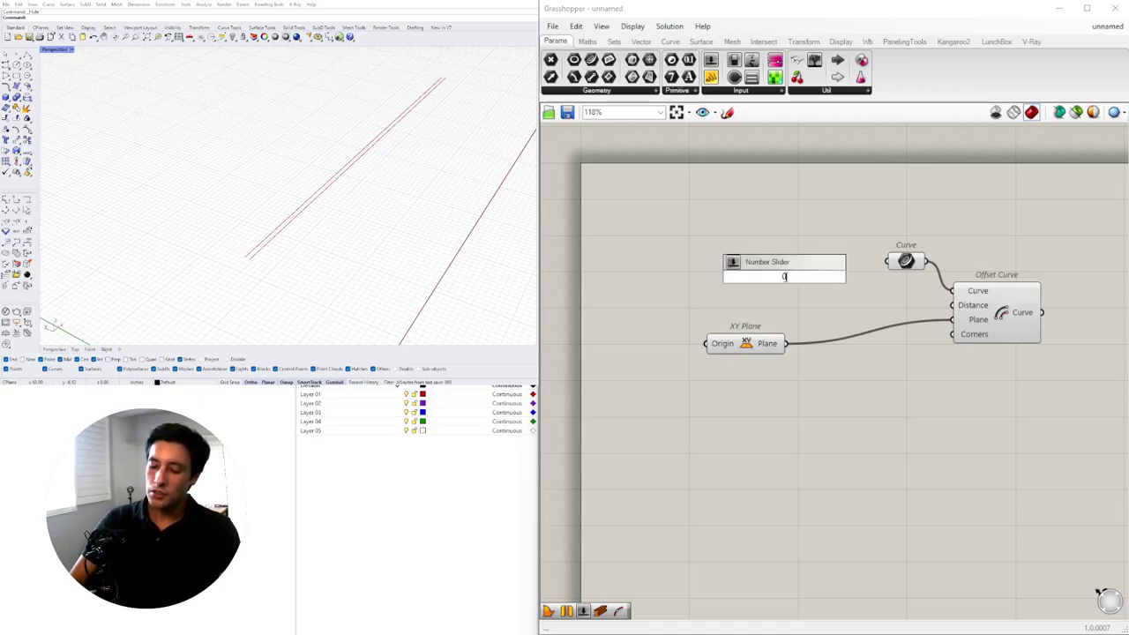
pyautogui.write('.15')
pyautogui.write('..')
pyautogui.write('.2')
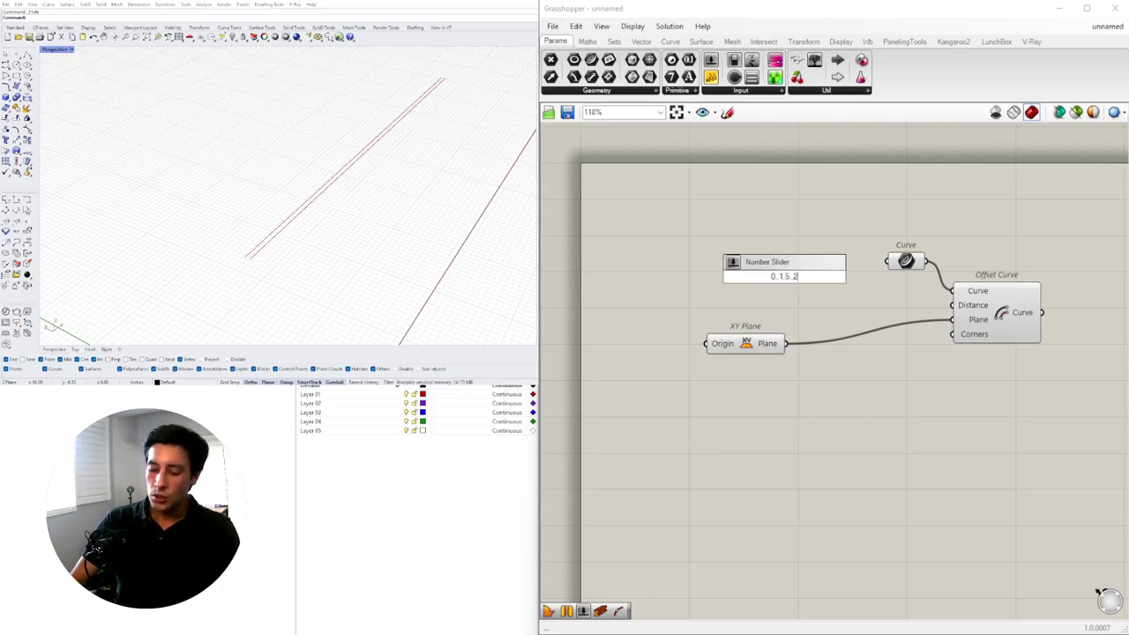
pyautogui.write('00')
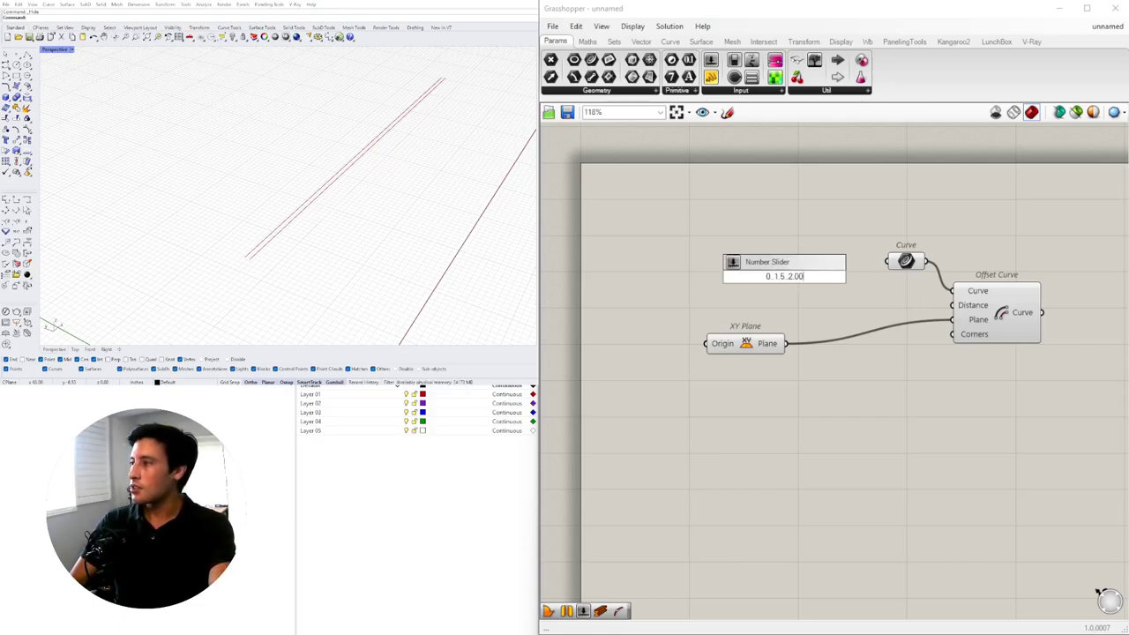
pyautogui.press('Return')
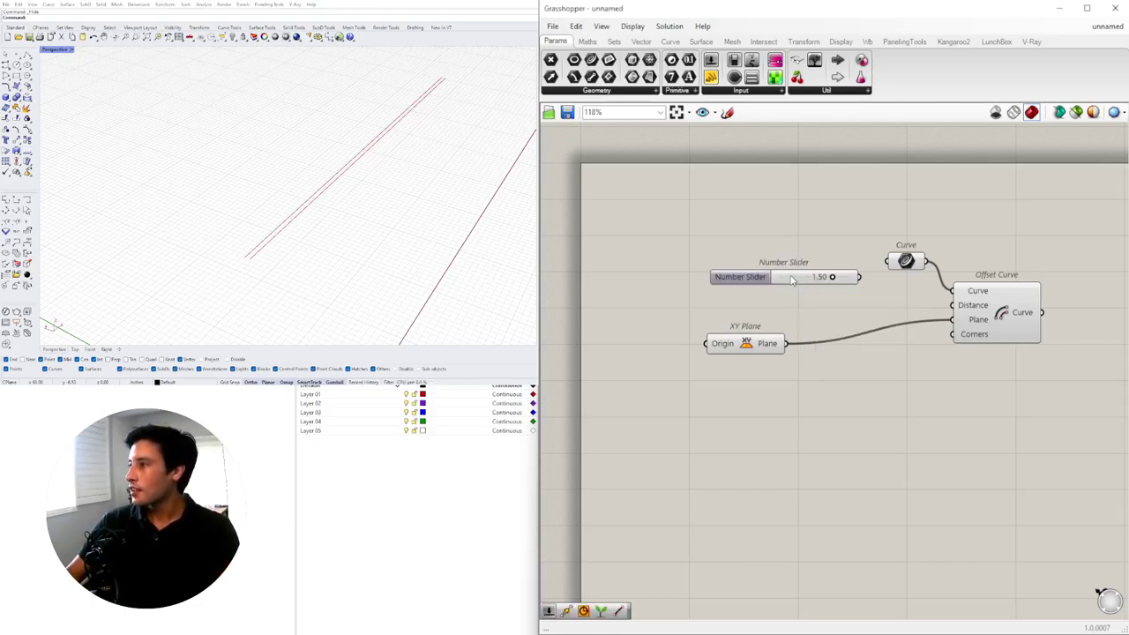
pyautogui.moveTo(860, 277); pyautogui.dragTo(953, 305)
# - Move the Number Slider to 2.00 and raise the maximum of its numeric domain in the slider settings
pyautogui.scroll(4, 829, 278)
pyautogui.moveTo(818, 279); pyautogui.dragTo(871, 279)
pyautogui.doubleClick(637, 280)
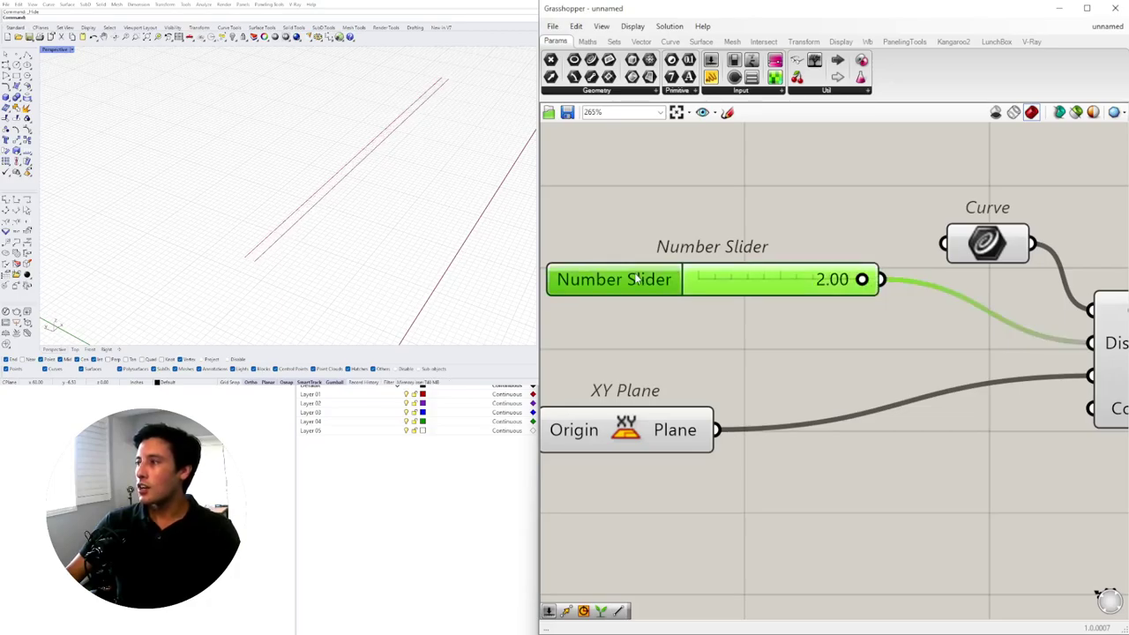
pyautogui.doubleClick(679, 306)
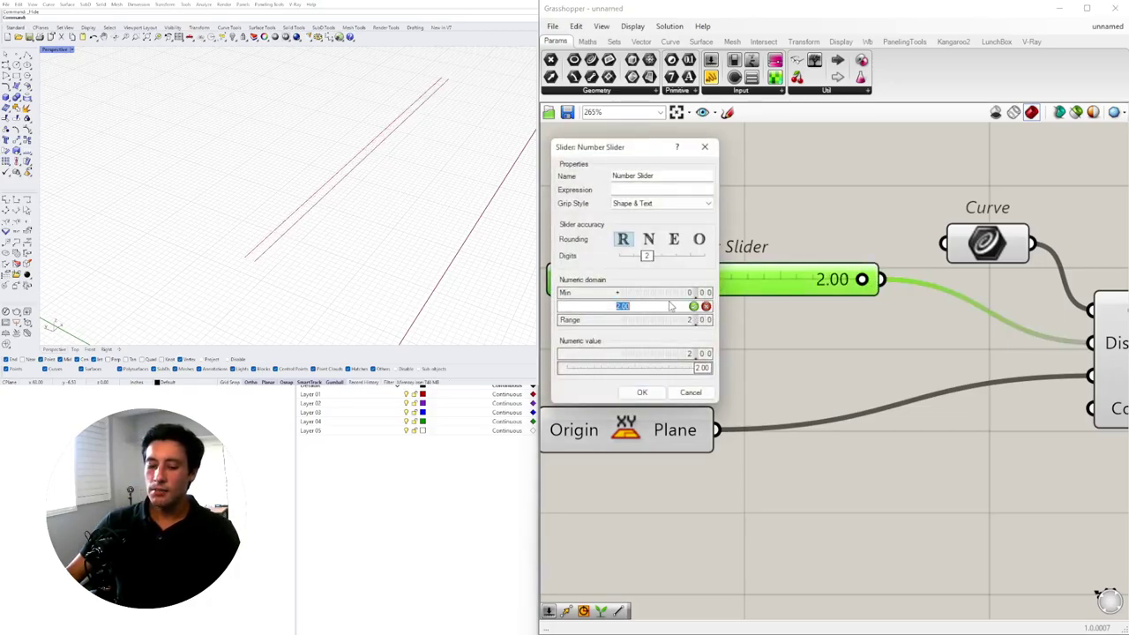
pyautogui.write('3')
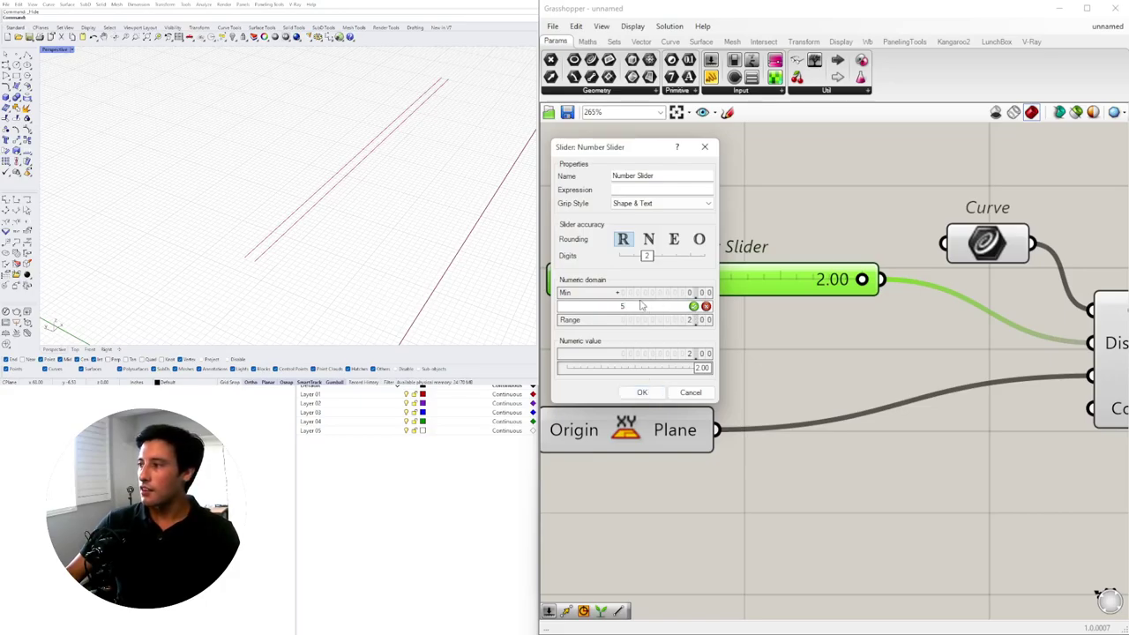
pyautogui.click(642, 392)
# - Set the Number Slider to 5.62 and space the slider and Offset Curve farther apart
pyautogui.scroll(-3, 787, 308)
pyautogui.scroll(2, 787, 308)
pyautogui.moveTo(748, 339)
pyautogui.mouseDown()
pyautogui.moveTo(877, 341)
pyautogui.moveTo(743, 340)
pyautogui.mouseUp()
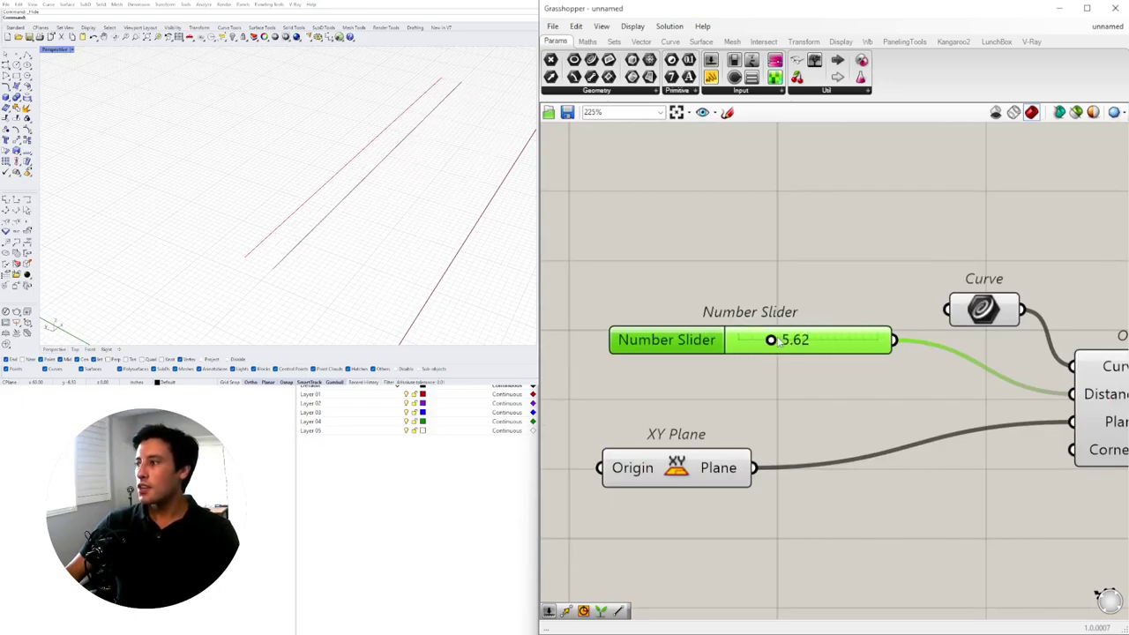
pyautogui.scroll(-4, 776, 352)
pyautogui.moveTo(833, 357); pyautogui.dragTo(849, 335)
pyautogui.moveTo(603, 337); pyautogui.dragTo(593, 349)
# - Move the Curve parameter and slider away from Offset Curve and duplicate Offset Curve, with its input wires, directly below the original
pyautogui.click(759, 428)
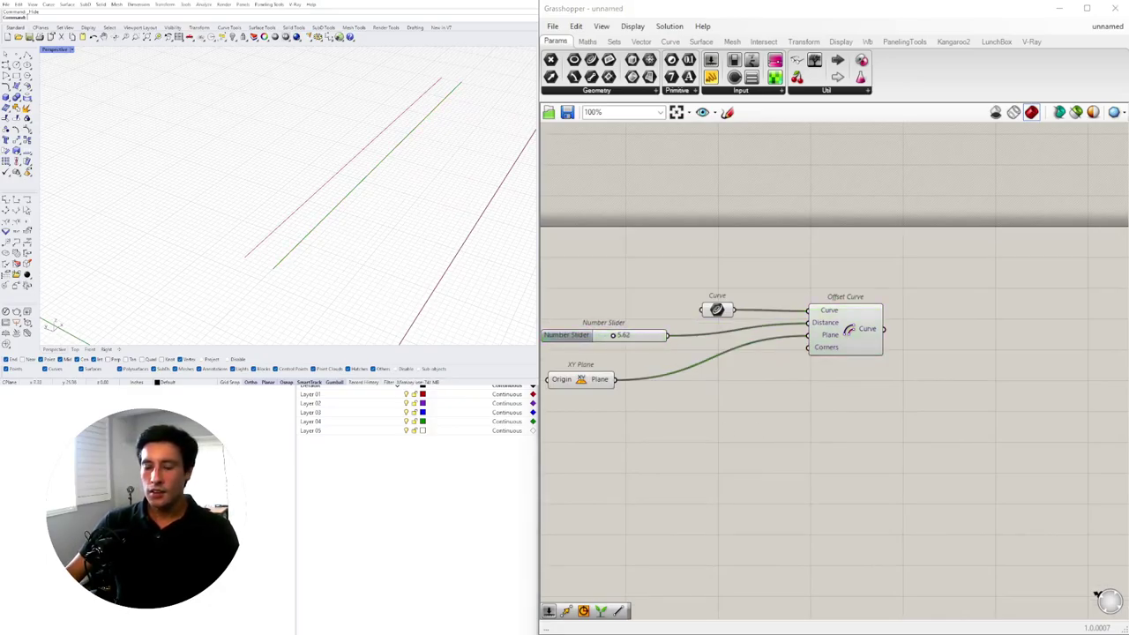
pyautogui.moveTo(761, 353); pyautogui.dragTo(870, 329, button='right')
pyautogui.moveTo(824, 283); pyautogui.dragTo(758, 281)
pyautogui.click(943, 313)
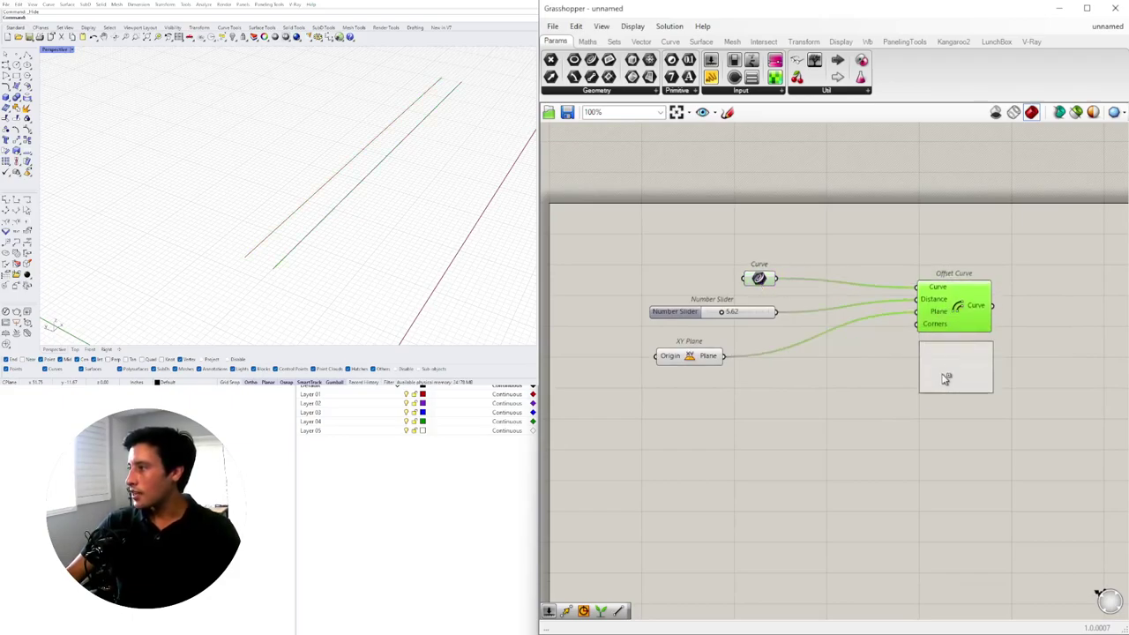
pyautogui.moveTo(674, 316); pyautogui.dragTo(627, 305)
# - Add a Negative component and place it between the XY Plane and the two Offset Curve components
pyautogui.doubleClick(758, 324)
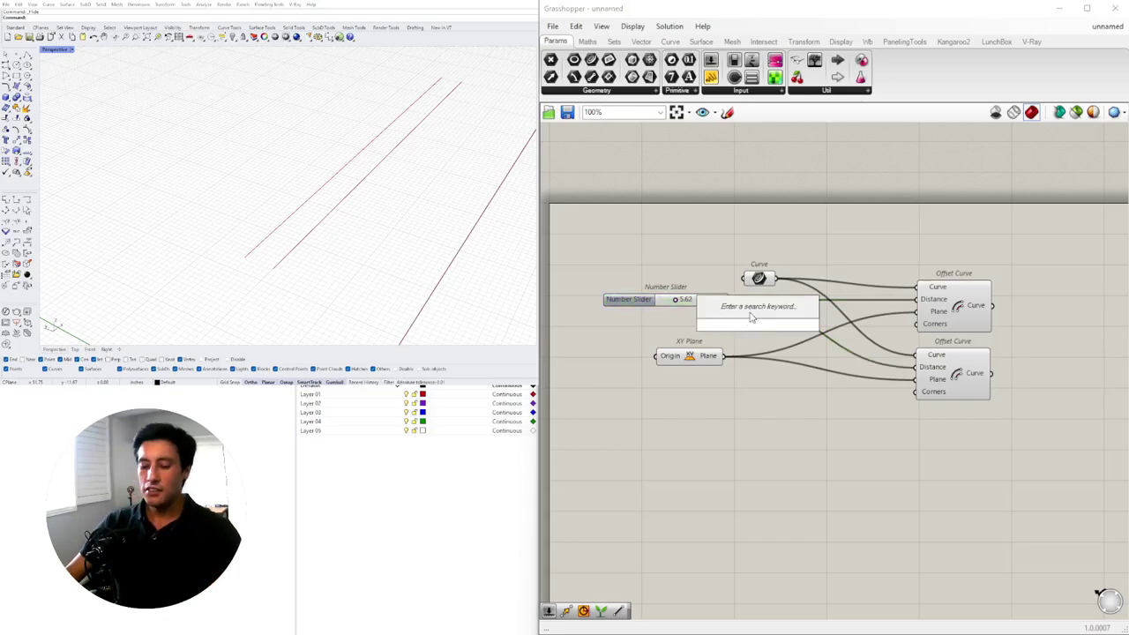
pyautogui.write('neg')
pyautogui.press('Return')
pyautogui.moveTo(732, 320); pyautogui.dragTo(788, 336)
# - Route the slider through Negative into the lower Offset Curve's Distance input and move XY Plane directly below Negative
pyautogui.click(959, 373)
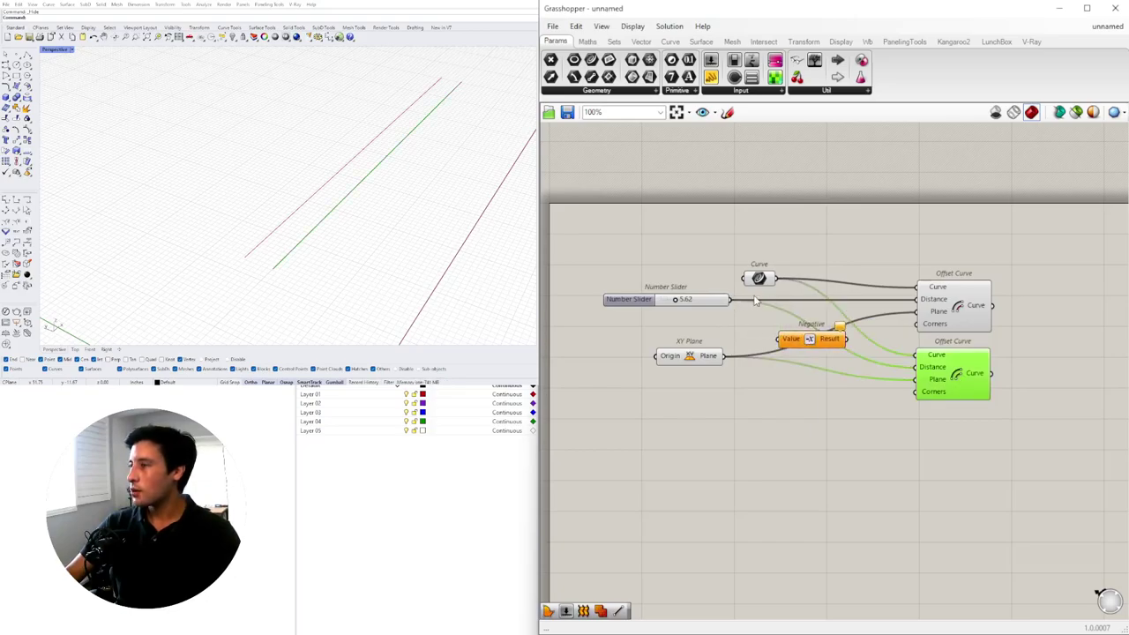
pyautogui.moveTo(731, 300); pyautogui.dragTo(776, 338)
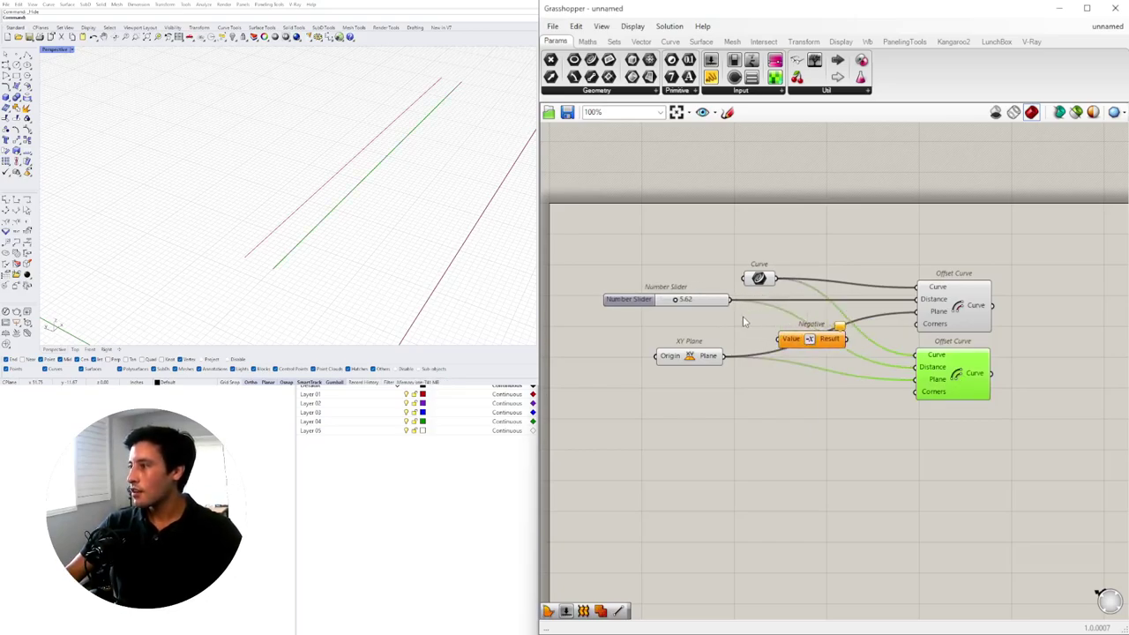
pyautogui.moveTo(730, 300); pyautogui.dragTo(778, 339)
pyautogui.click(843, 349)
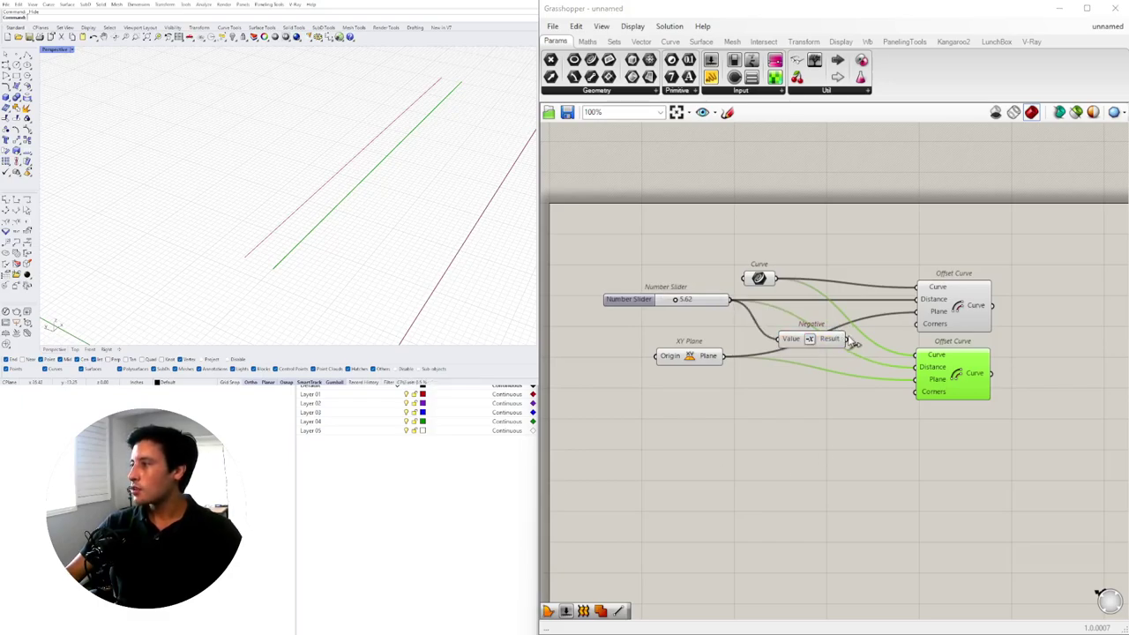
pyautogui.moveTo(849, 347); pyautogui.dragTo(916, 367)
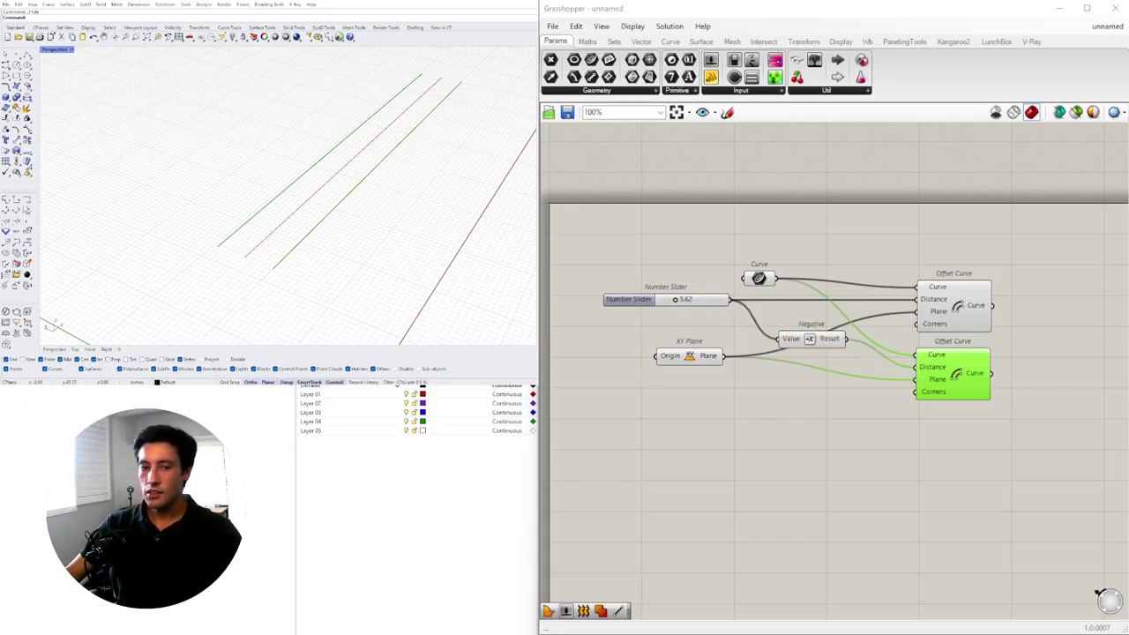
pyautogui.click(910, 414)
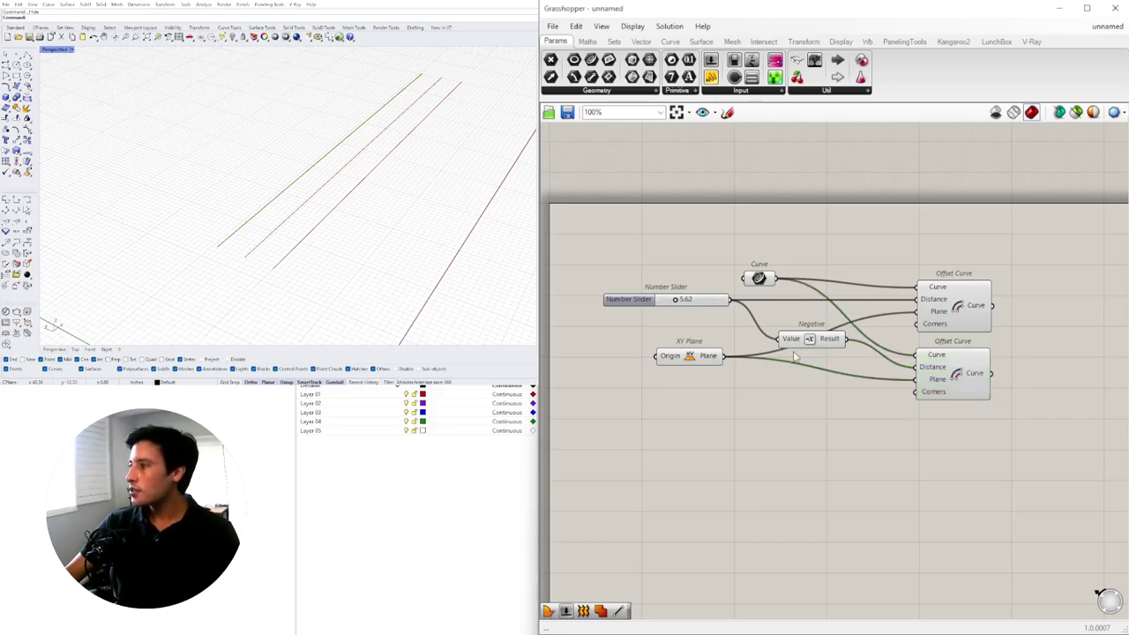
pyautogui.moveTo(689, 356); pyautogui.dragTo(800, 377)
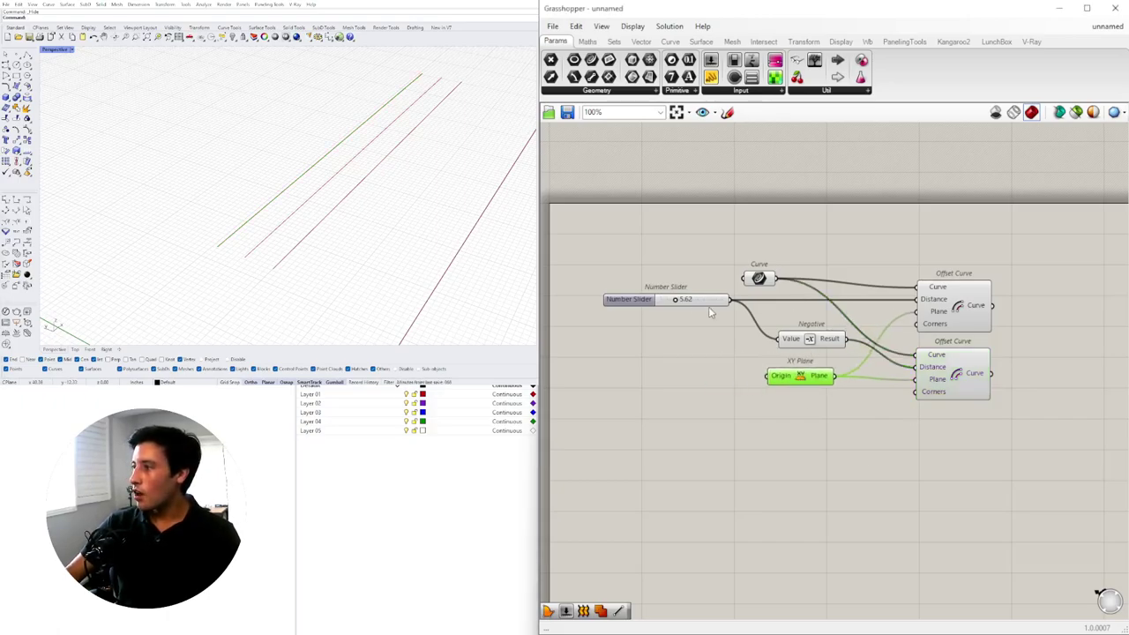
# - Set the offset-distance Number Slider to 3.50
pyautogui.scroll(4, 730, 308)
pyautogui.moveTo(667, 302)
pyautogui.mouseDown()
pyautogui.moveTo(697, 303)
pyautogui.moveTo(655, 302)
pyautogui.mouseUp()
pyautogui.scroll(-1, 683, 303)
pyautogui.scroll(1, 690, 303)
pyautogui.doubleClick(690, 304)
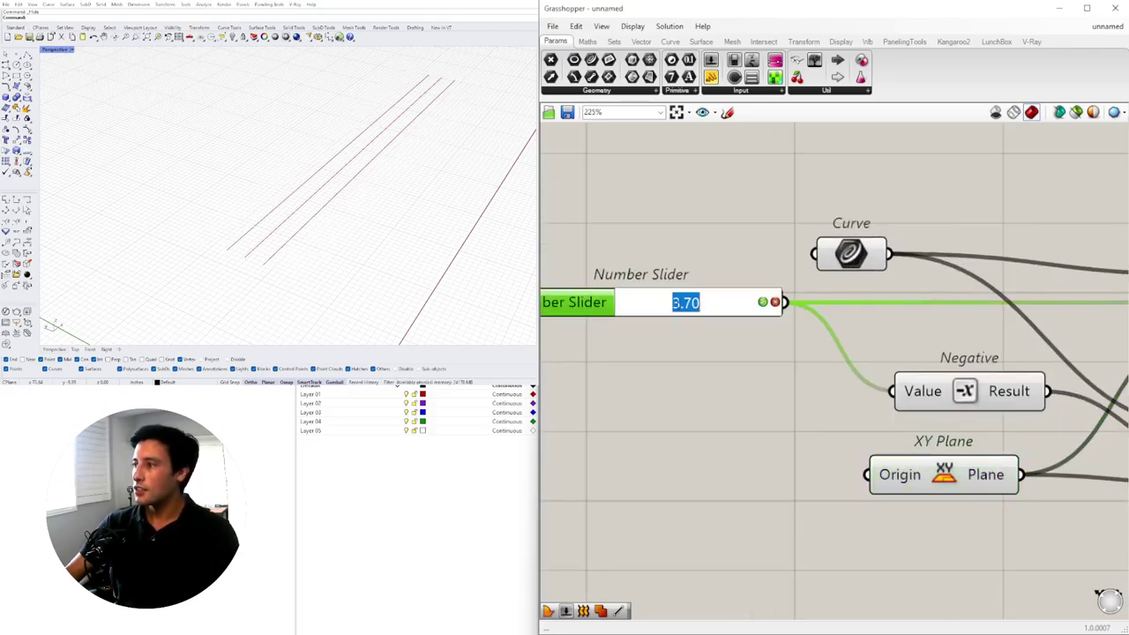
pyautogui.write('3.5')
pyautogui.press('Return')
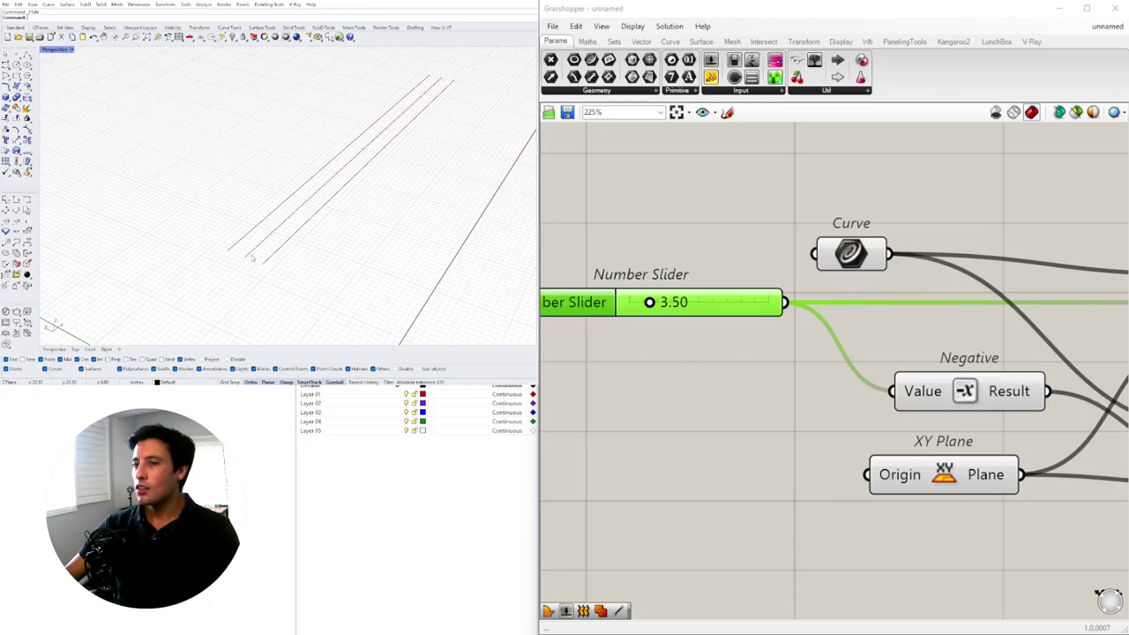
# - Set the Number Slider to 4.67 and move it farther from the Curve parameter
pyautogui.moveTo(659, 298); pyautogui.dragTo(663, 304)
pyautogui.moveTo(729, 339); pyautogui.dragTo(867, 344, button='right')
pyautogui.scroll(-2, 869, 351)
pyautogui.scroll(1, 938, 334)
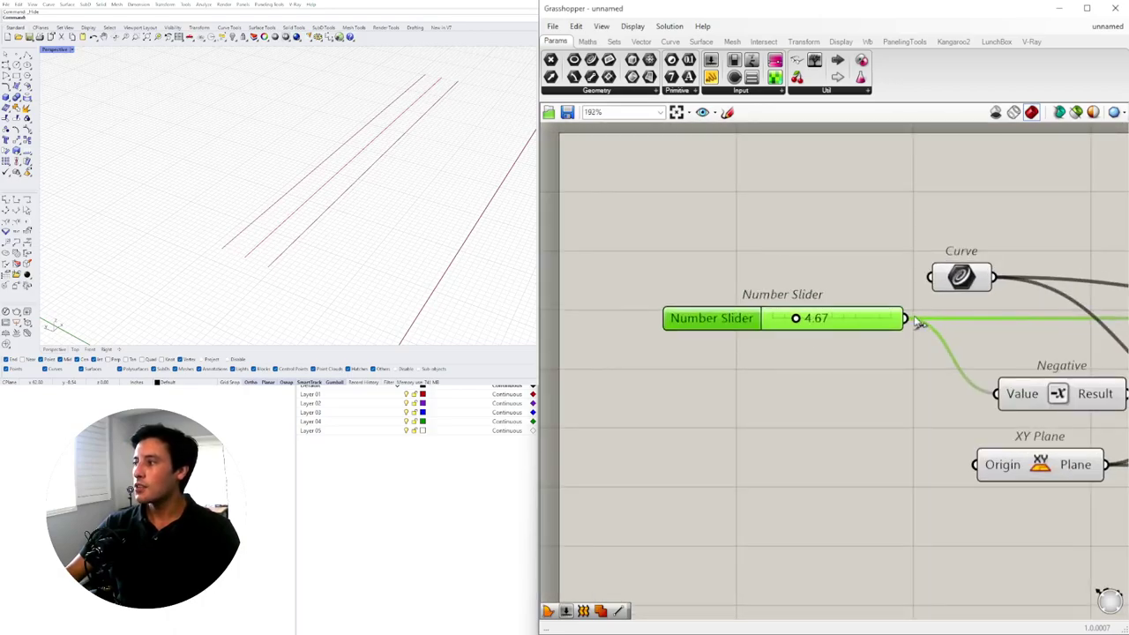
pyautogui.moveTo(874, 319); pyautogui.dragTo(831, 319)
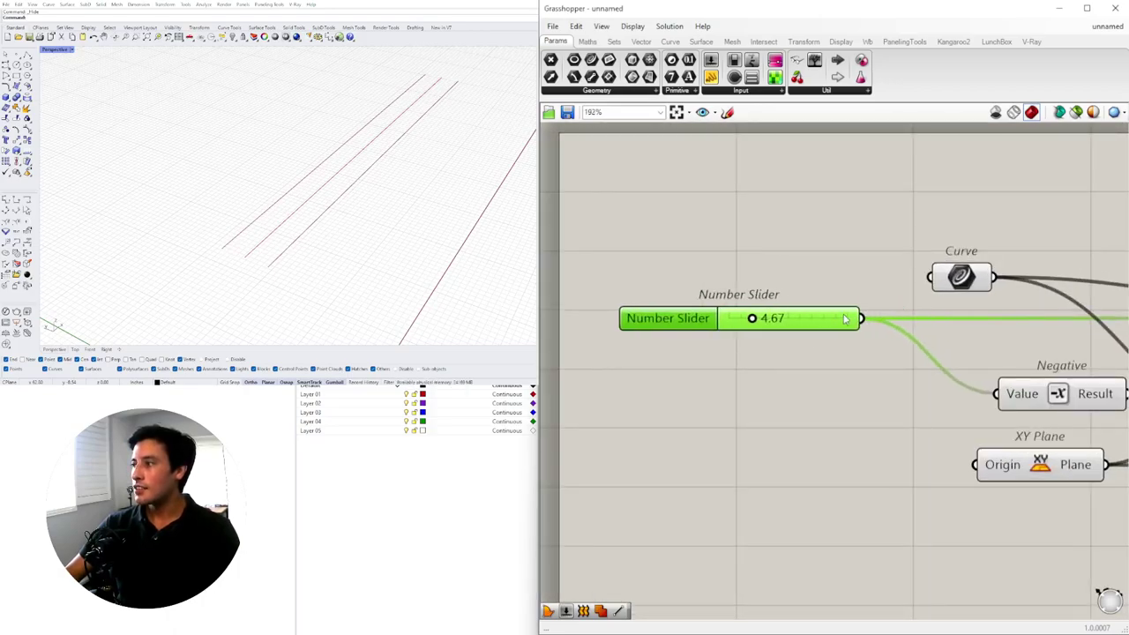
# - Insert a Relay on the slider's output wire before it branches, and space the slider away from it
pyautogui.doubleClick(911, 322)
pyautogui.scroll(-1, 912, 335)
pyautogui.moveTo(903, 347); pyautogui.dragTo(826, 325)
pyautogui.click(873, 332)
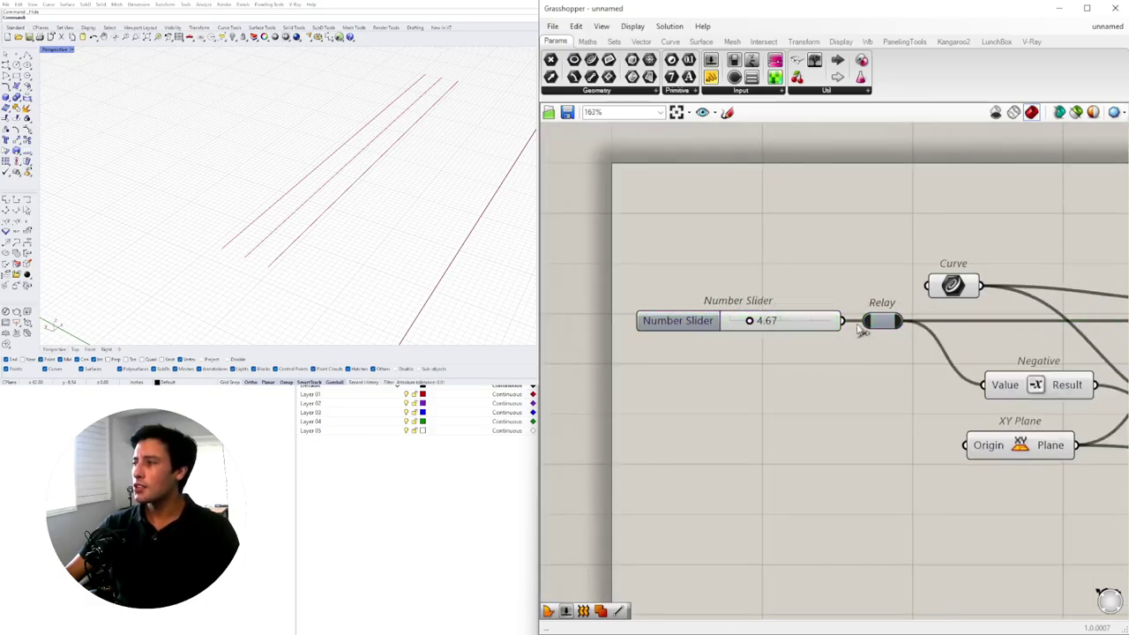
pyautogui.moveTo(835, 326); pyautogui.dragTo(820, 326)
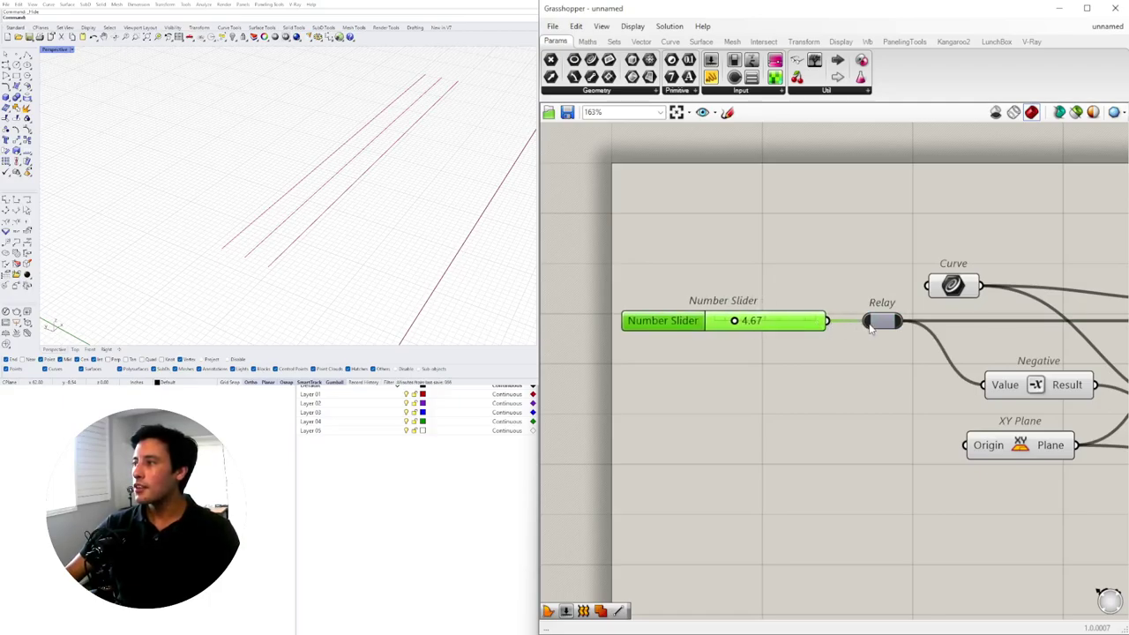
# - Move the Number Slider well away from the Relay to make room for another component between them
pyautogui.click(885, 323)
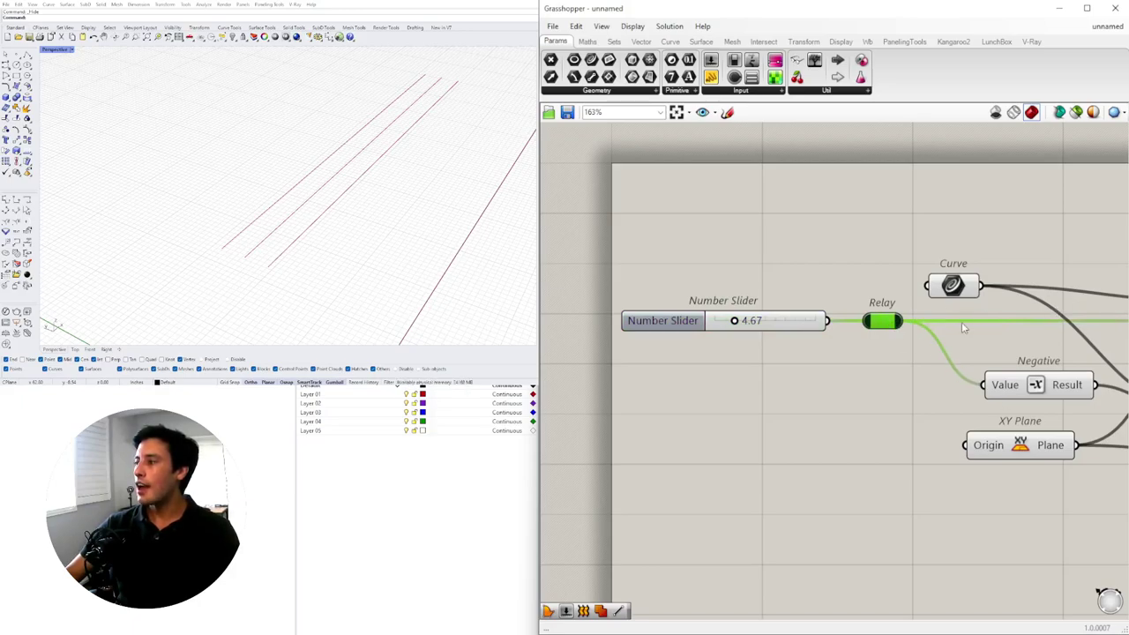
pyautogui.doubleClick(1013, 391)
pyautogui.moveTo(998, 361); pyautogui.dragTo(908, 385, button='right')
pyautogui.moveTo(922, 339); pyautogui.dragTo(1030, 330, button='right')
pyautogui.click(826, 343)
pyautogui.moveTo(825, 342); pyautogui.dragTo(952, 348, button='right')
pyautogui.moveTo(953, 349); pyautogui.dragTo(805, 346)
# - Add a Division component with a preset divisor of 2 just below the wire between the slider and Relay
pyautogui.doubleClick(939, 388)
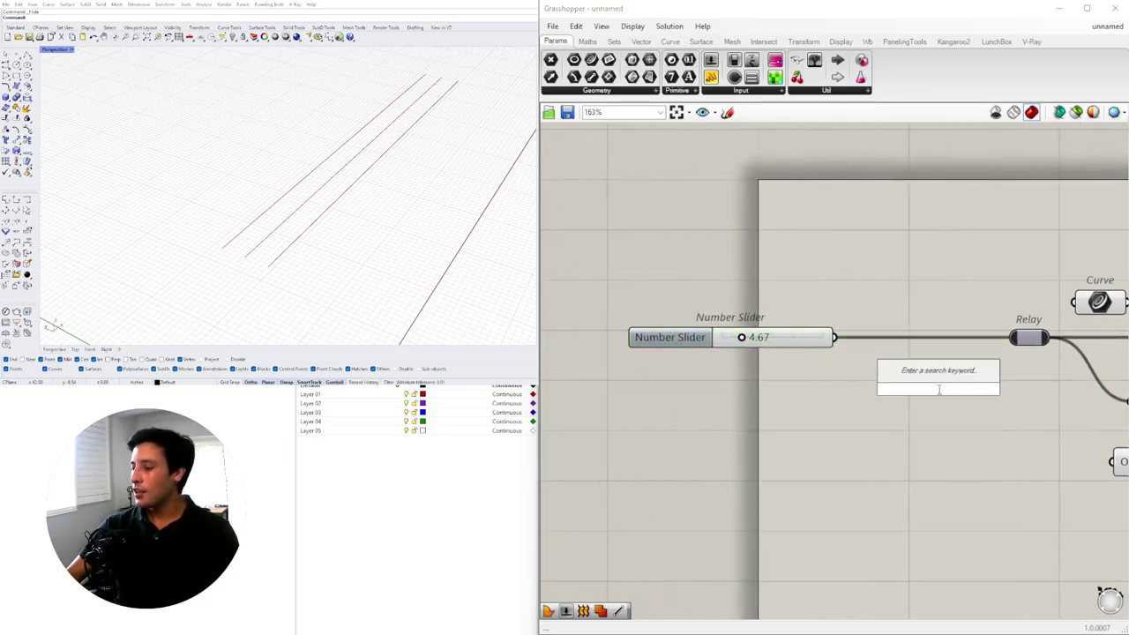
pyautogui.write('/2')
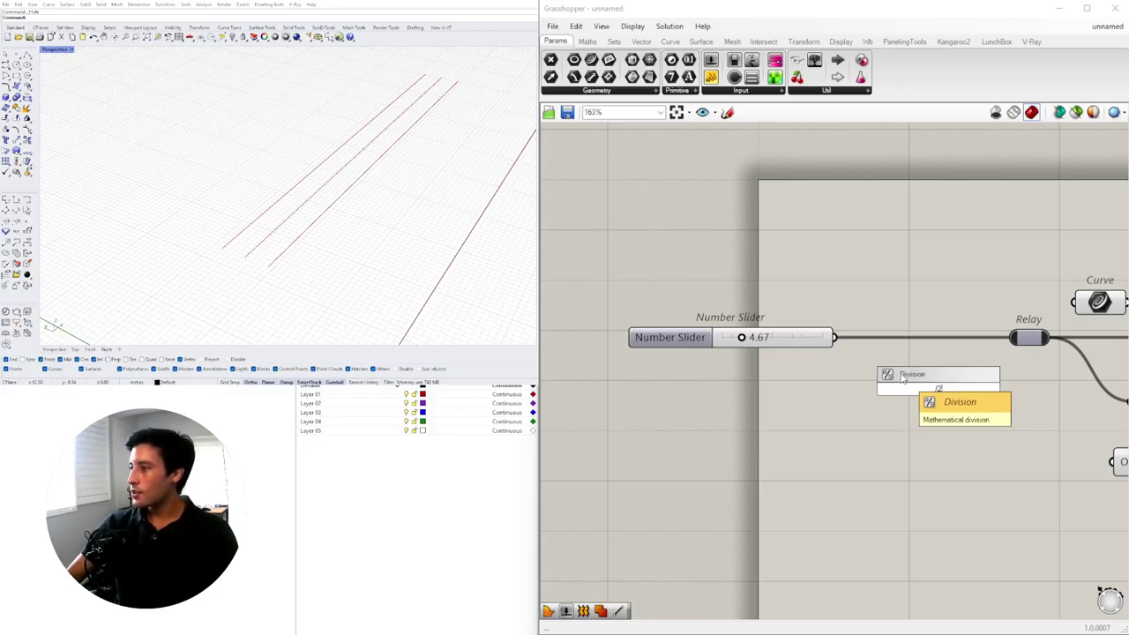
pyautogui.click(902, 377)
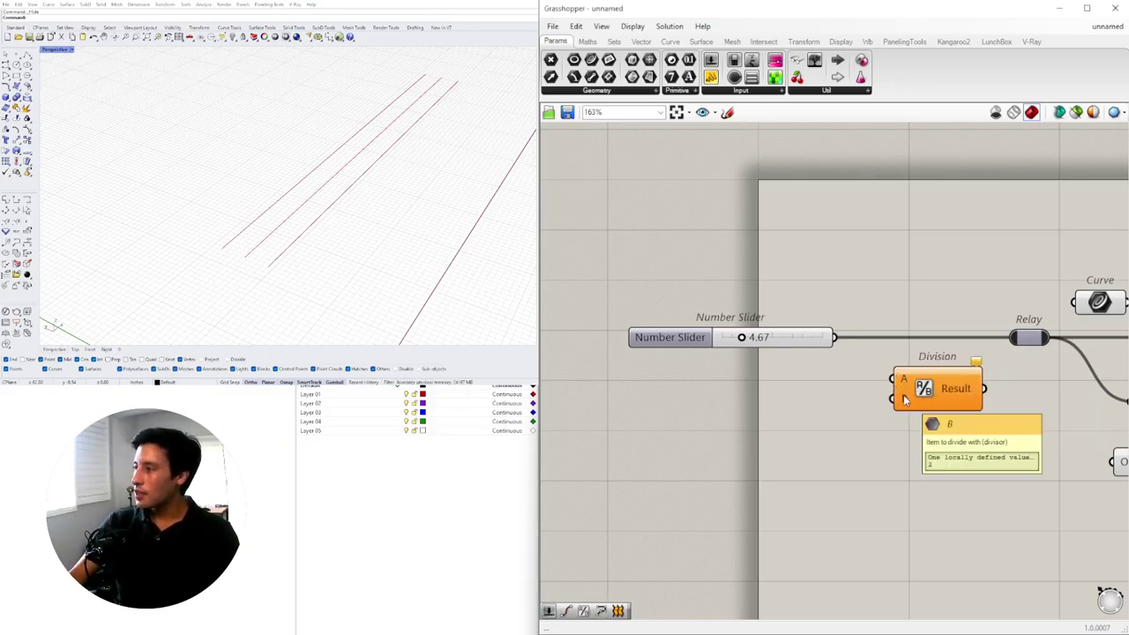
# - Set the Number Slider feeding the Relay to 4.00
pyautogui.doubleClick(757, 339)
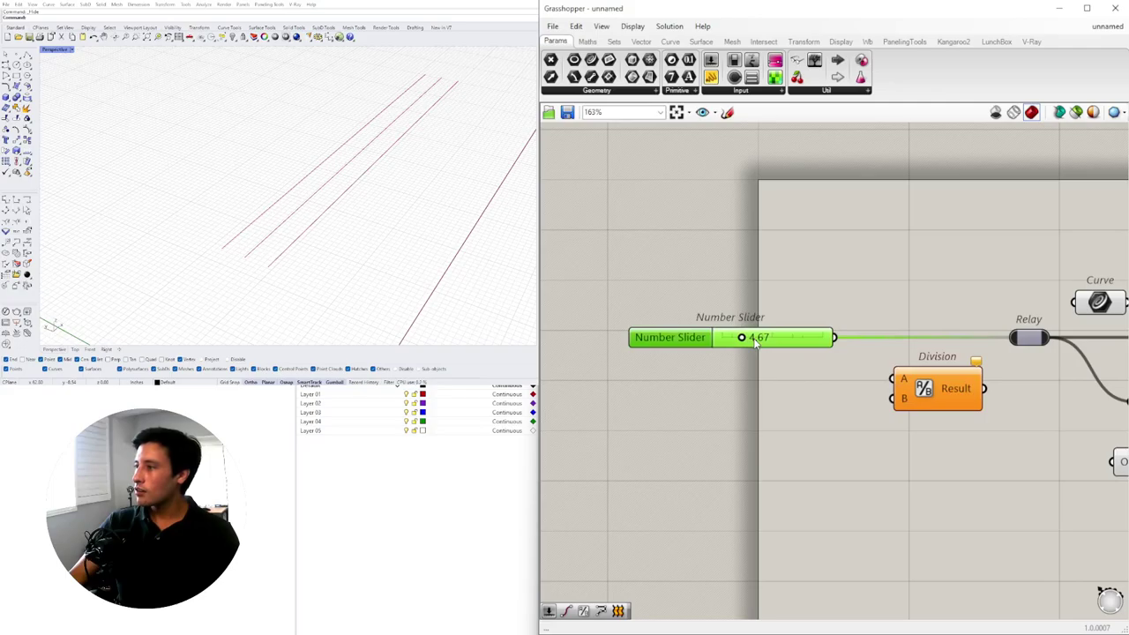
pyautogui.write('4')
pyautogui.press('Return')
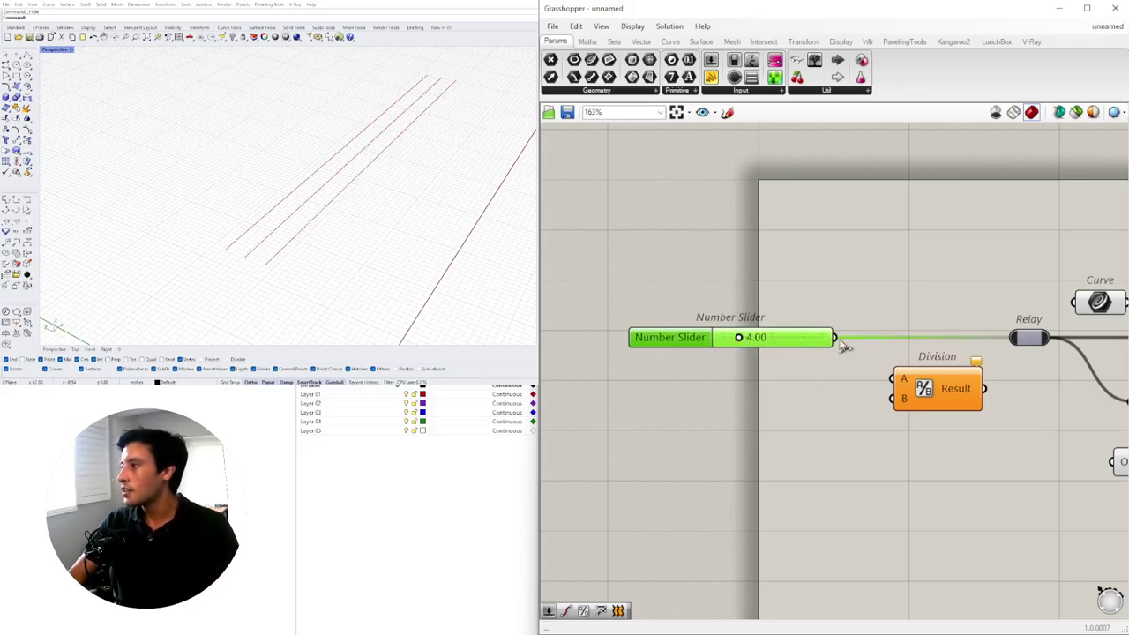
# - Route the slider through Division's A input into the Relay, align Division between them and set the slider to 3.26
pyautogui.moveTo(836, 339); pyautogui.dragTo(894, 379)
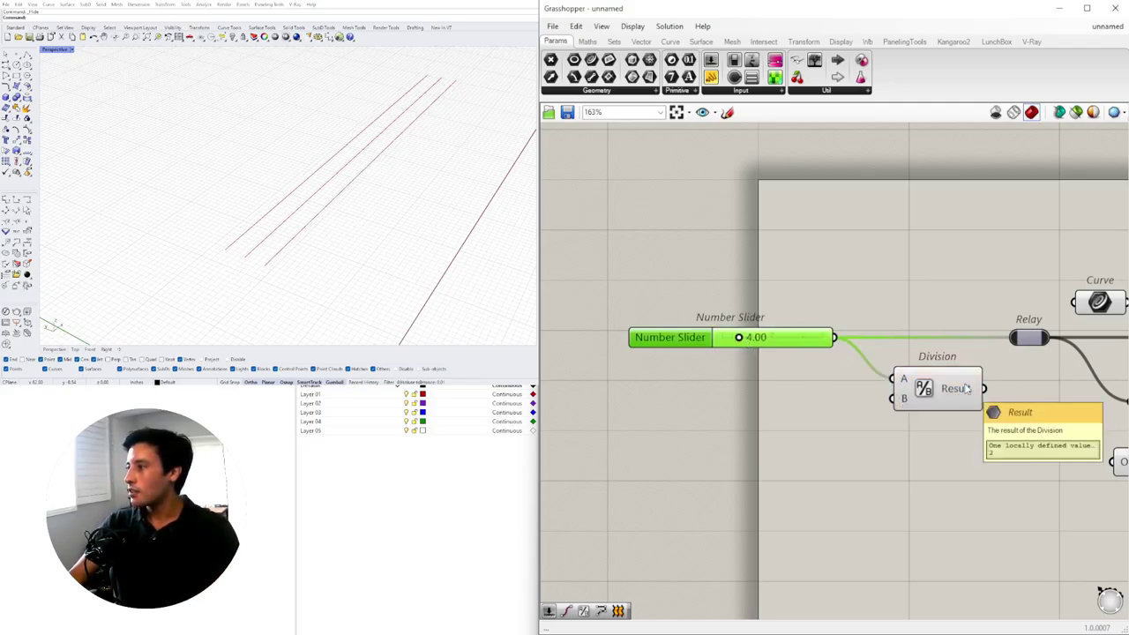
pyautogui.moveTo(983, 389); pyautogui.dragTo(1011, 338)
pyautogui.moveTo(921, 405); pyautogui.dragTo(912, 365)
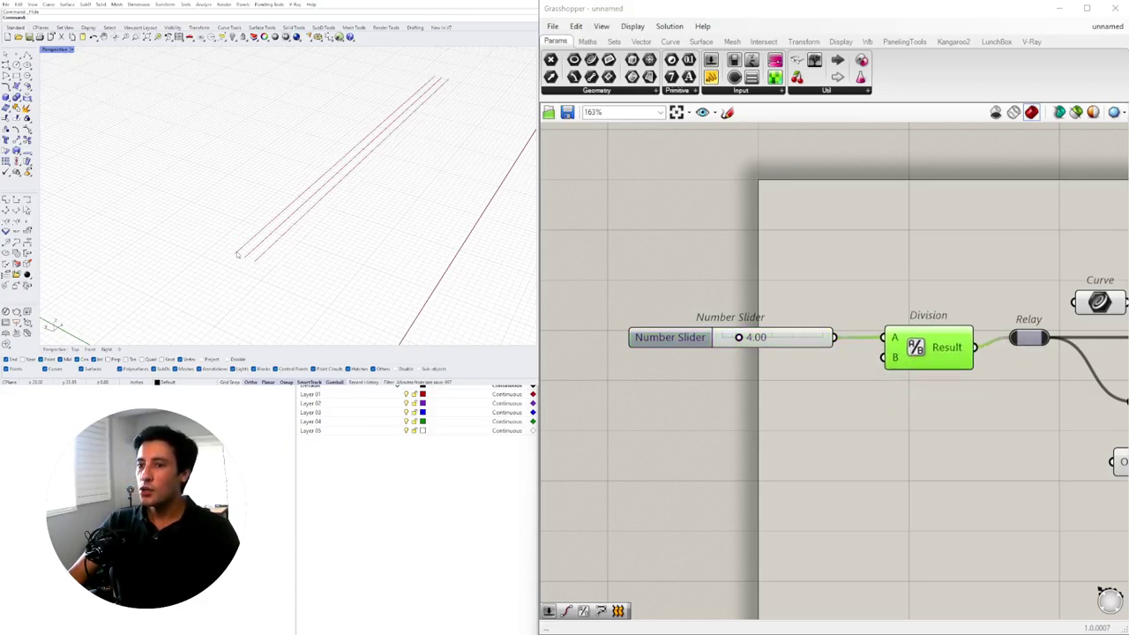
pyautogui.moveTo(745, 348)
pyautogui.mouseDown()
pyautogui.moveTo(763, 360)
pyautogui.moveTo(736, 360)
pyautogui.mouseUp()
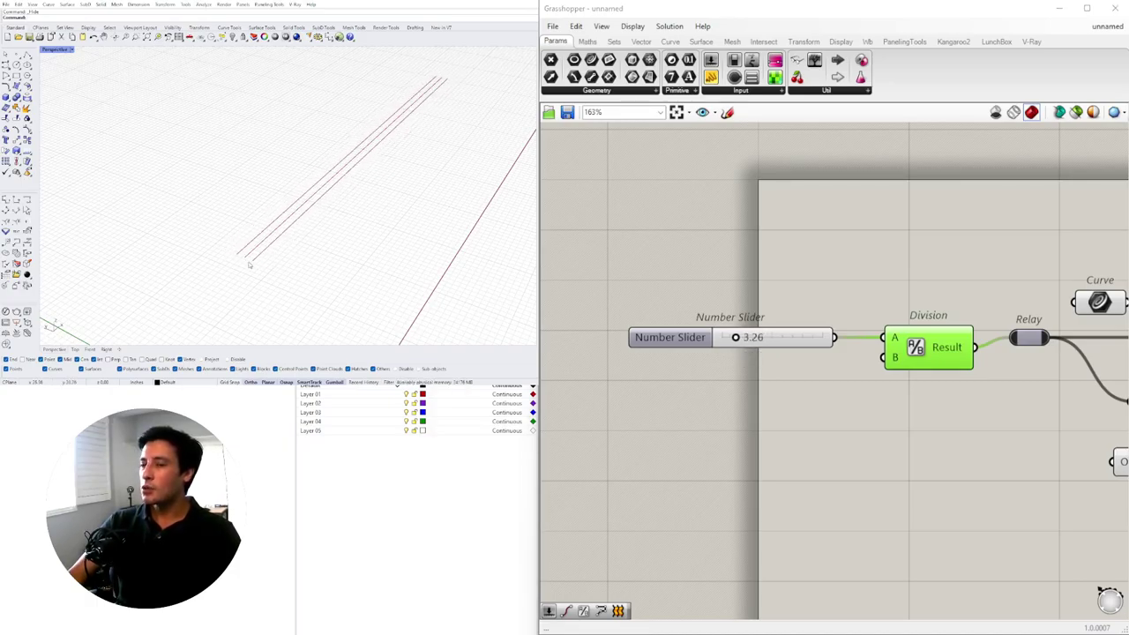
pyautogui.scroll(-8, 662, 340)
pyautogui.moveTo(927, 461); pyautogui.dragTo(716, 357)
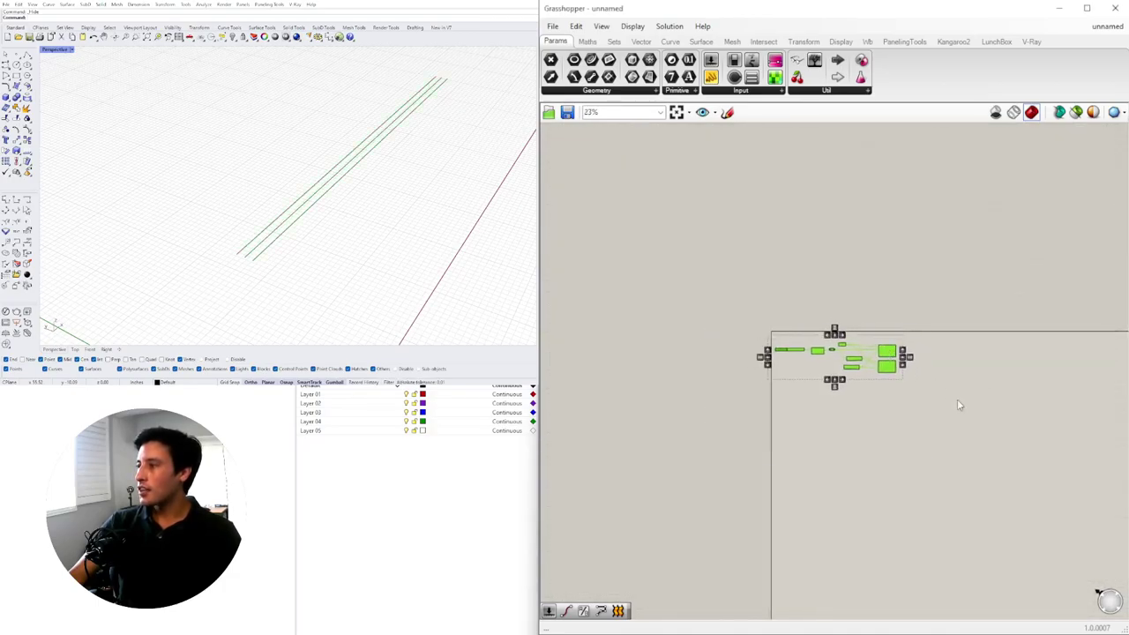
pyautogui.click(936, 383)
pyautogui.scroll(5, 937, 384)
pyautogui.moveTo(919, 370); pyautogui.dragTo(890, 365, button='right')
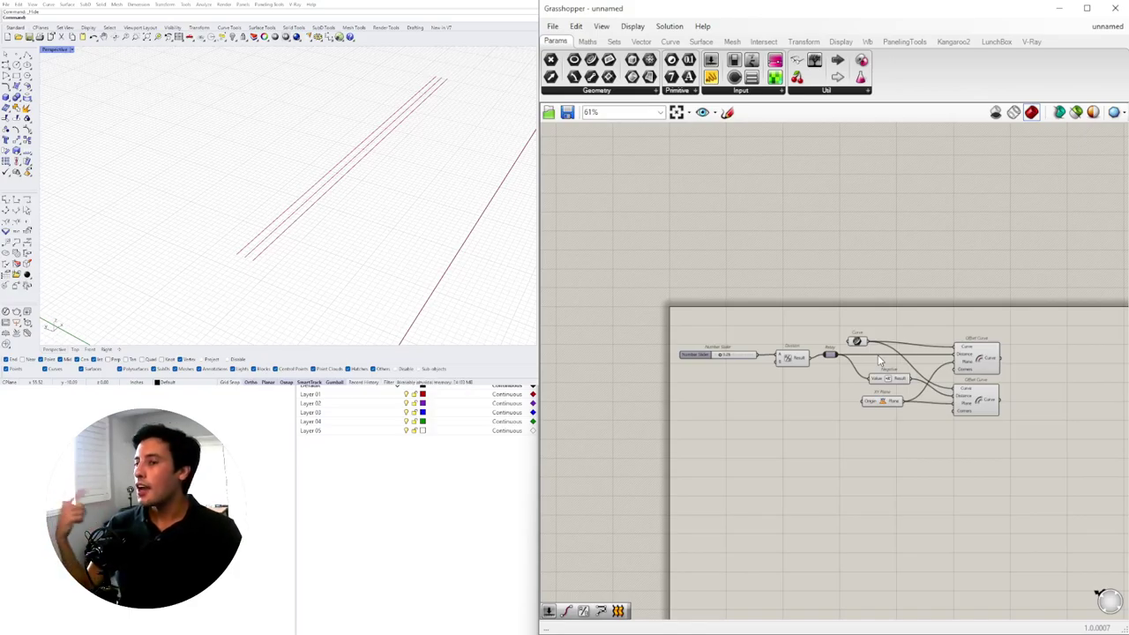
pyautogui.moveTo(441, 232); pyautogui.dragTo(195, 232, button='right')
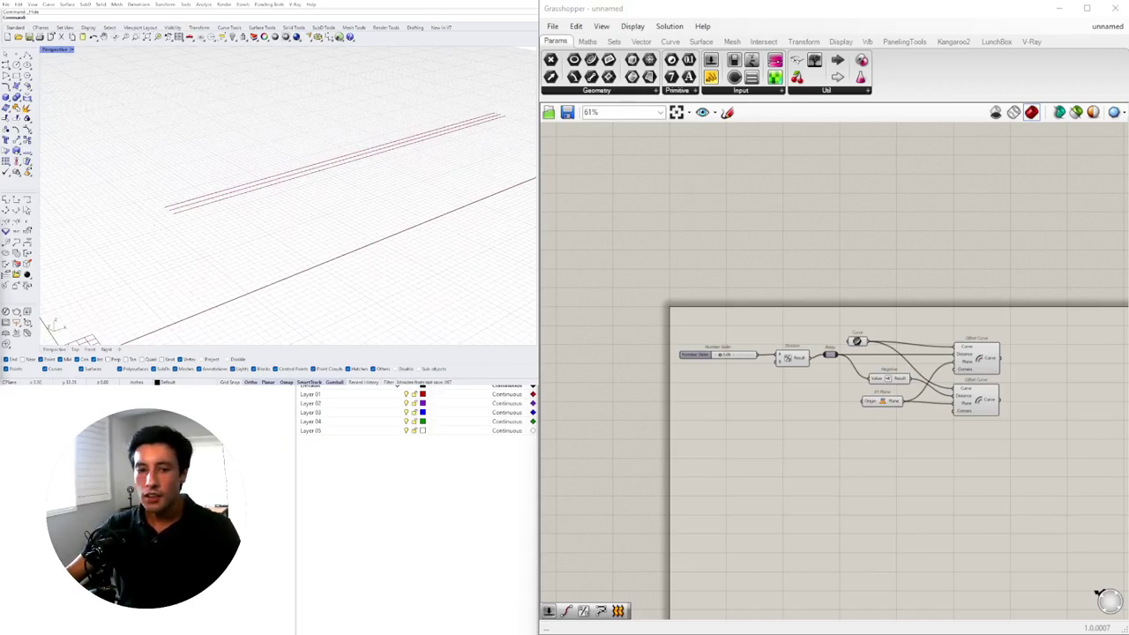
# - Add an End Points component just beyond the outputs of the two Offset Curve components
pyautogui.moveTo(1120, 346); pyautogui.dragTo(1065, 332, button='right')
pyautogui.click(923, 343)
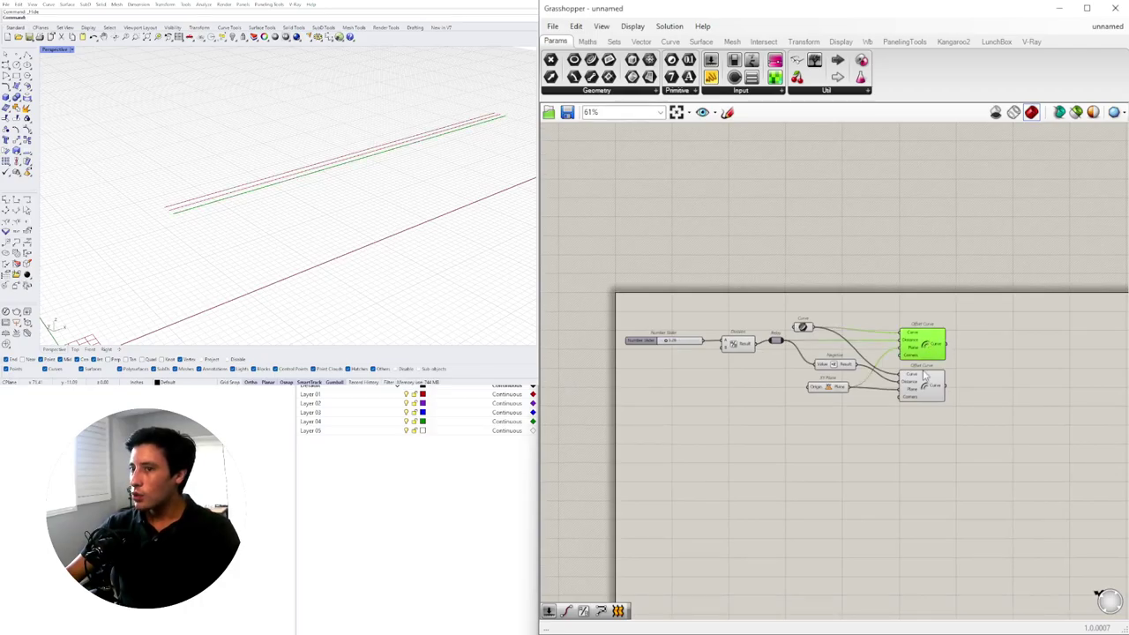
pyautogui.click(924, 380)
pyautogui.click(926, 353)
pyautogui.scroll(3, 970, 361)
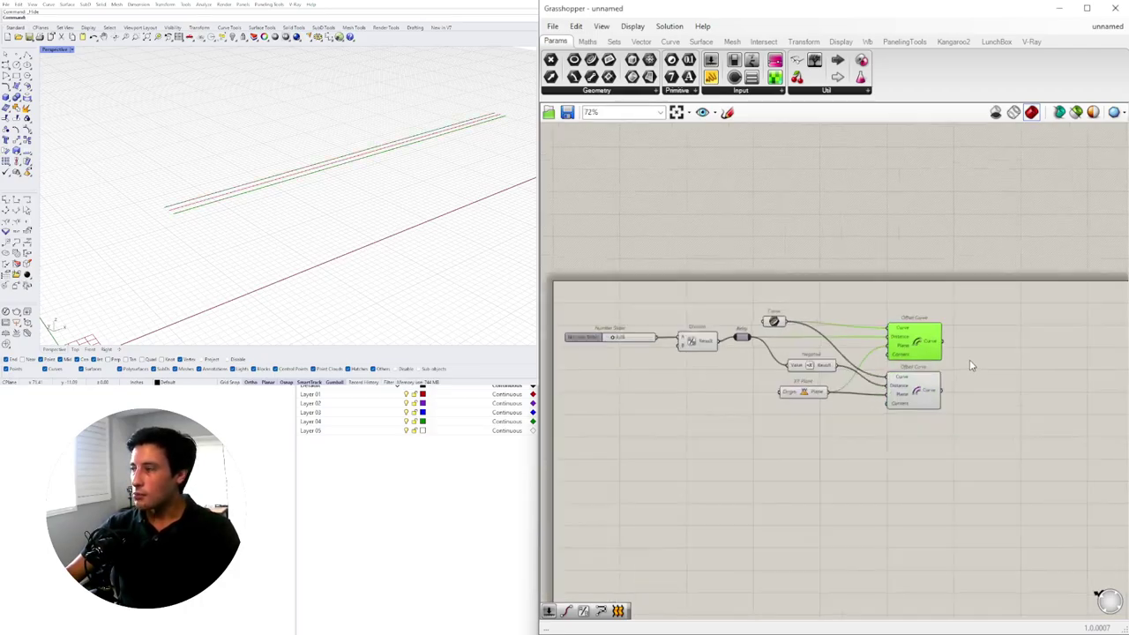
pyautogui.moveTo(980, 353); pyautogui.dragTo(928, 363, button='right')
pyautogui.click(929, 362)
pyautogui.doubleClick(930, 367)
pyautogui.write('end')
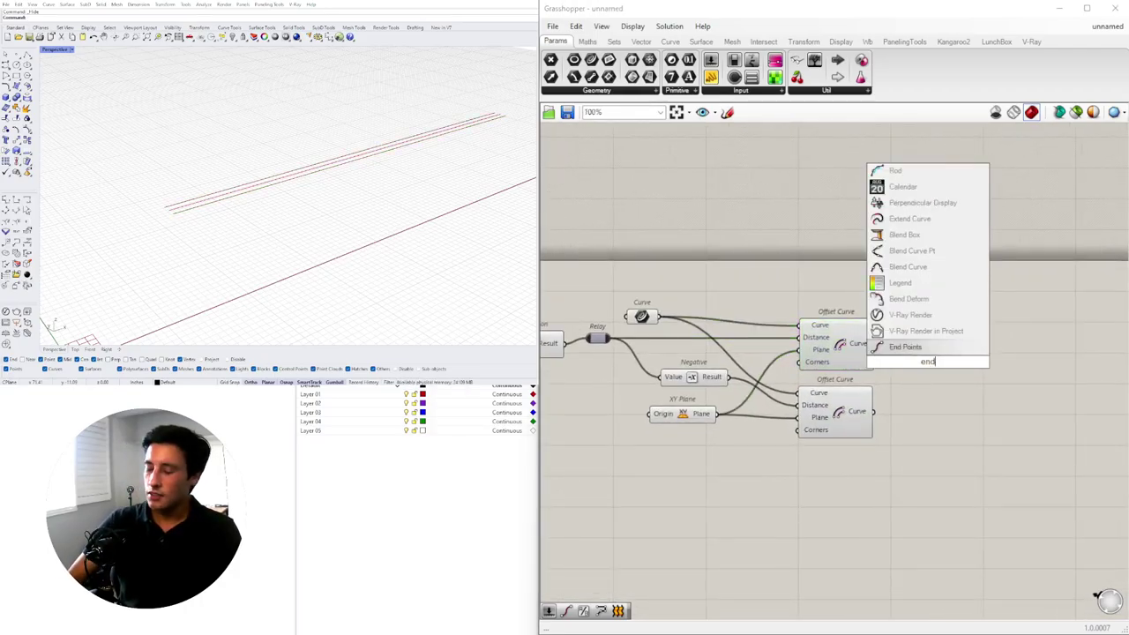
pyautogui.click(944, 347)
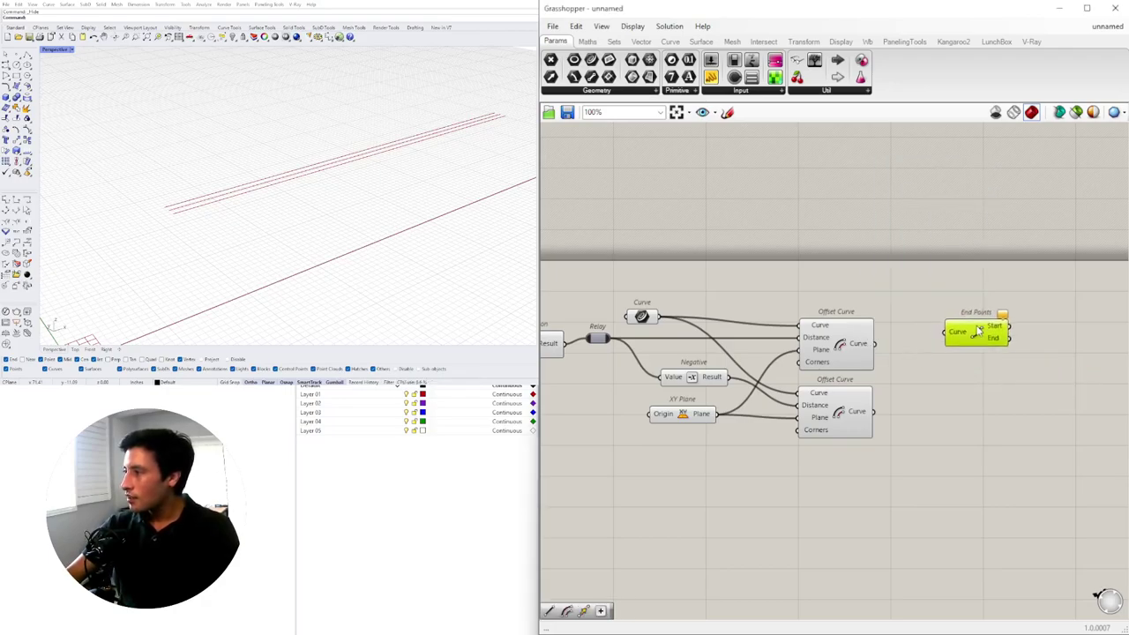
# - Connect each Offset Curve's output to its own End Points component, level with the curve component that feeds it
pyautogui.moveTo(875, 346); pyautogui.dragTo(959, 420)
pyautogui.moveTo(874, 412); pyautogui.dragTo(938, 415)
pyautogui.moveTo(955, 323); pyautogui.dragTo(937, 350)
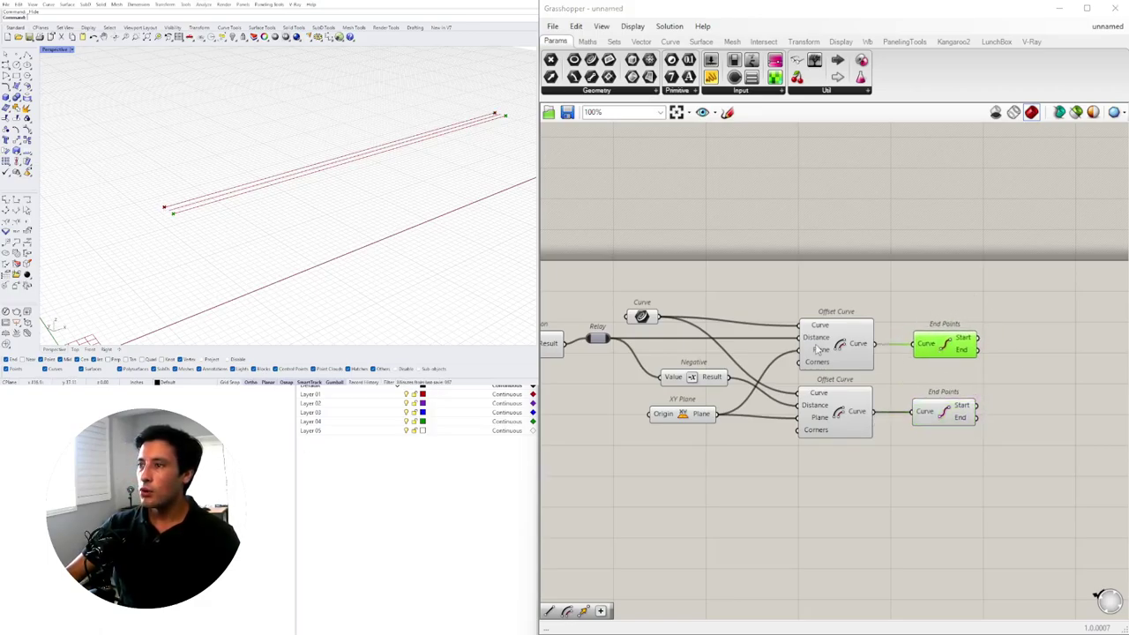
pyautogui.click(939, 418)
# - Duplicate End Points above the other two and connect the original Curve parameter to the copy
pyautogui.moveTo(423, 236); pyautogui.dragTo(248, 216, button='right')
pyautogui.scroll(9, 368, 200)
pyautogui.scroll(-1, 865, 418)
pyautogui.moveTo(886, 430); pyautogui.dragTo(942, 464, button='right')
pyautogui.keyDown('alt'); pyautogui.moveTo(985, 389); pyautogui.dragTo(986, 346); pyautogui.keyUp('alt')
pyautogui.moveTo(750, 367); pyautogui.dragTo(993, 345)
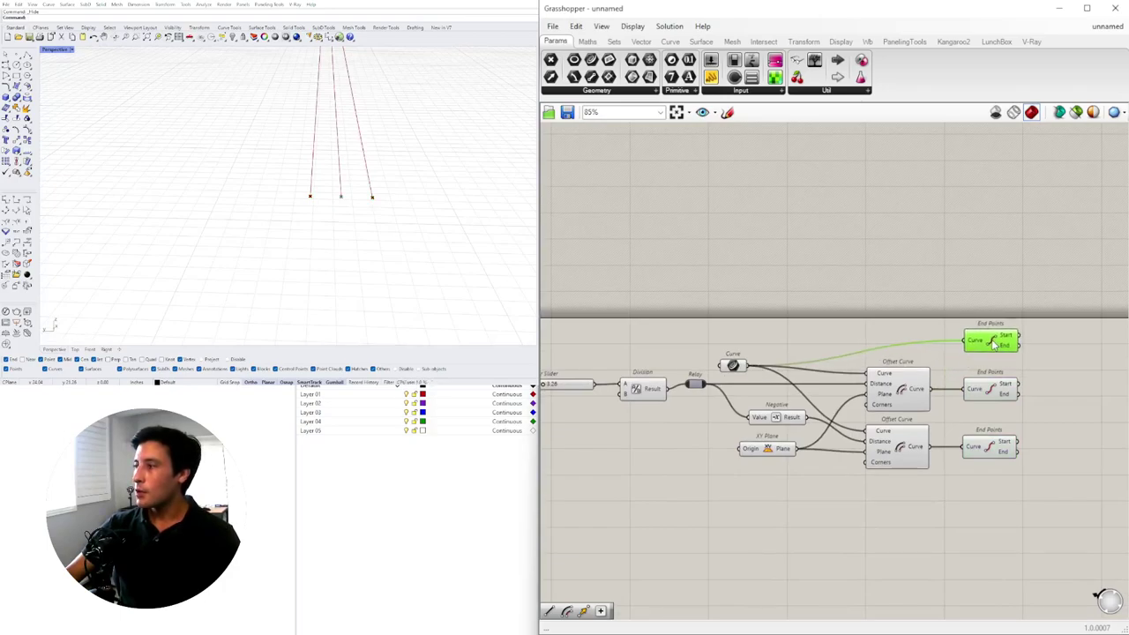
# - Inspect the end points generated for the original line and both offset curves
pyautogui.scroll(-4, 982, 366)
pyautogui.moveTo(1071, 513); pyautogui.dragTo(656, 294)
pyautogui.moveTo(940, 387); pyautogui.dragTo(942, 412)
pyautogui.click(1002, 403)
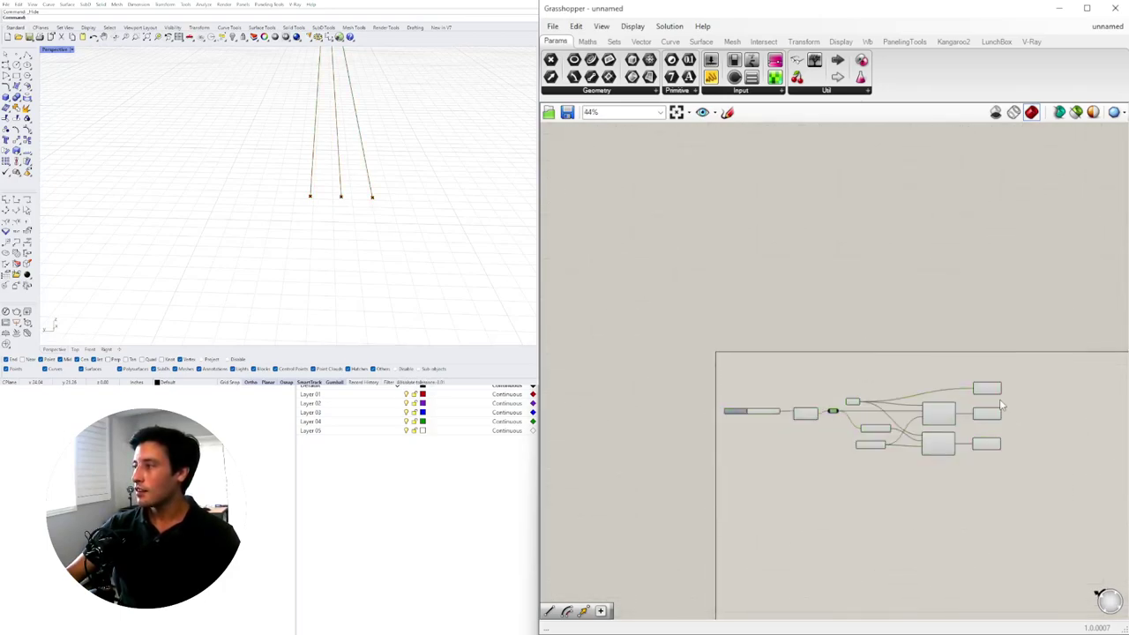
pyautogui.scroll(3, 1001, 405)
pyautogui.scroll(-2, 315, 207)
pyautogui.scroll(2, 323, 192)
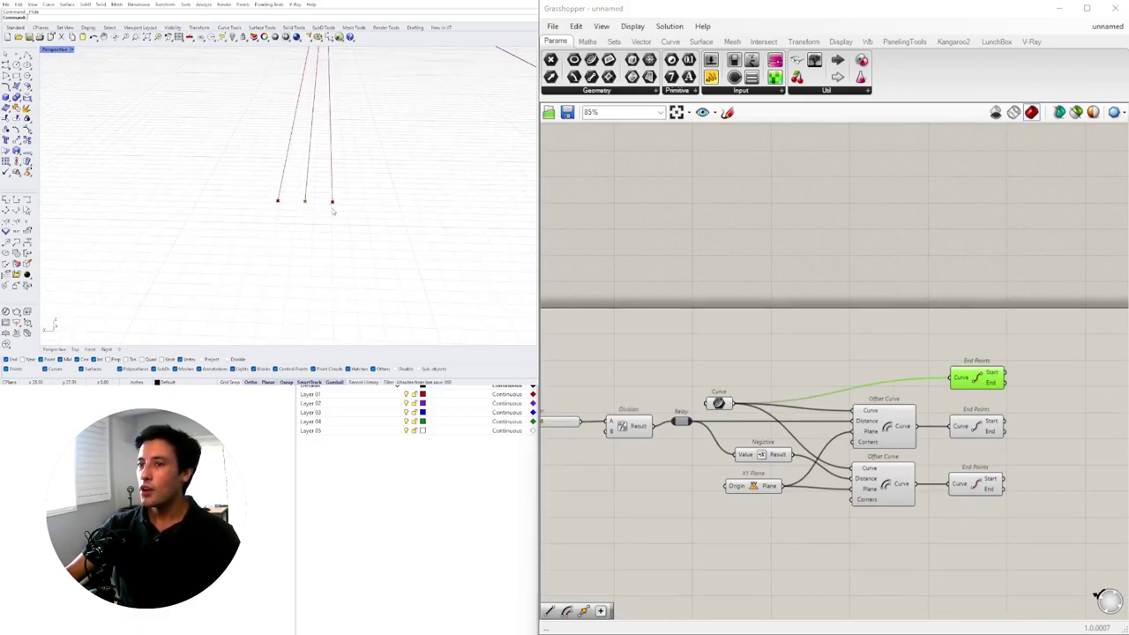
pyautogui.moveTo(962, 379); pyautogui.dragTo(758, 346, button='right')
pyautogui.click(773, 397)
pyautogui.click(776, 456)
# - Add a Move component well to the right of the End Points components
pyautogui.doubleClick(930, 468)
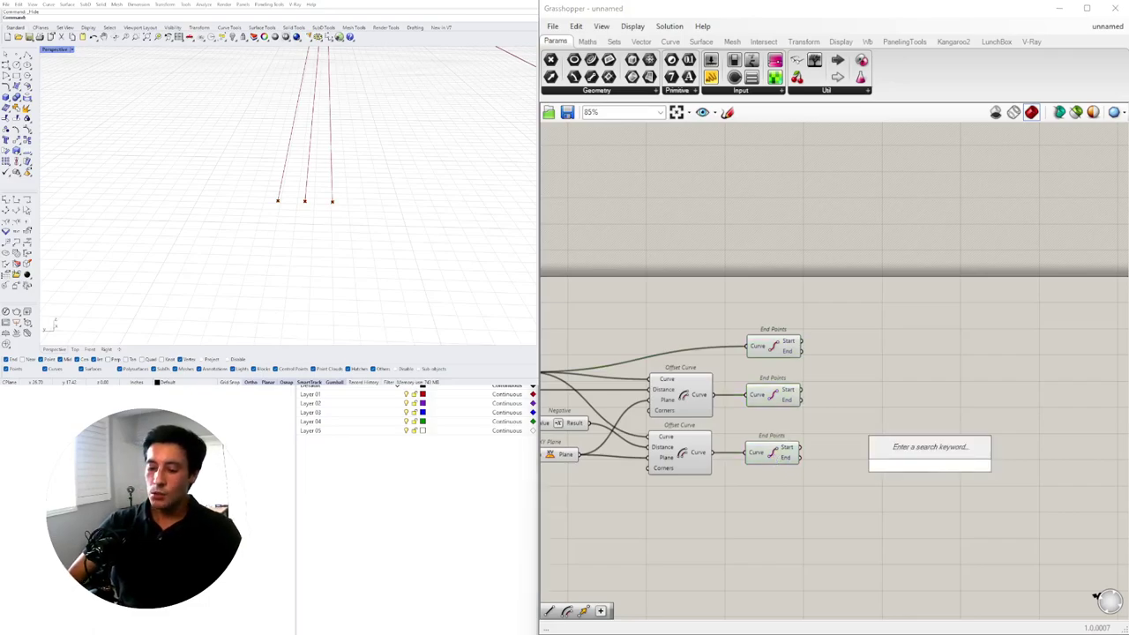
pyautogui.write('move')
pyautogui.click(928, 450)
pyautogui.moveTo(933, 471); pyautogui.dragTo(1028, 439)
# - Examine in the Rhino viewport which end points belong to each of the two offset curves
pyautogui.click(773, 395)
pyautogui.click(784, 453)
pyautogui.click(791, 398)
pyautogui.click(779, 461)
pyautogui.scroll(-5, 358, 229)
pyautogui.moveTo(358, 229); pyautogui.dragTo(282, 216, button='right')
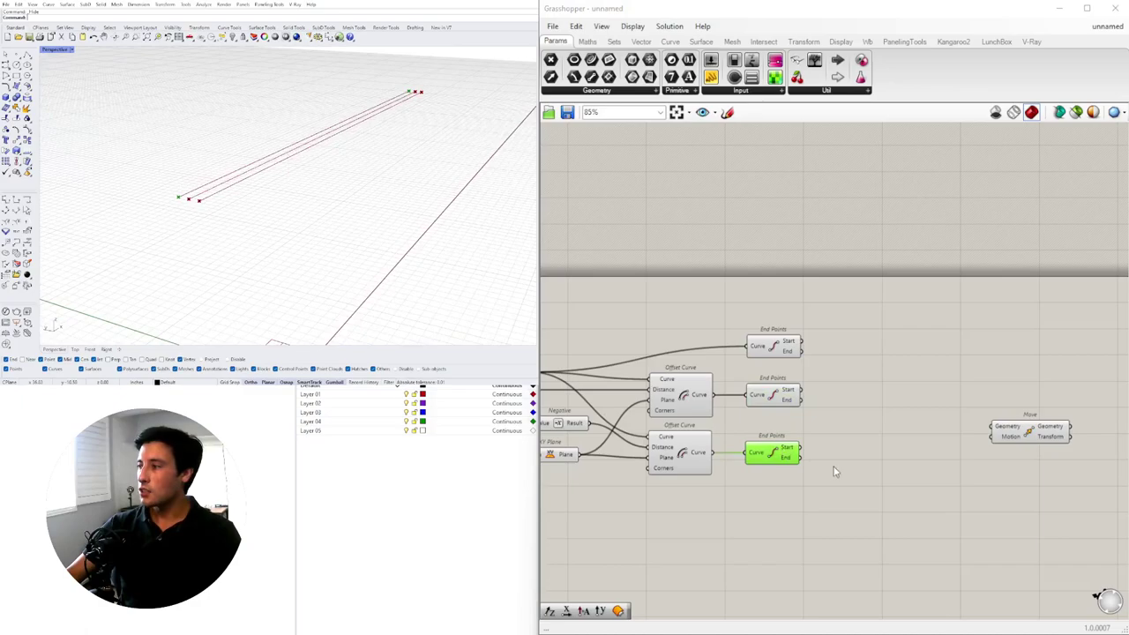
# - Add a Point parameter and feed it from the Start output of the upper offset curve's End Points
pyautogui.scroll(3, 723, 466)
pyautogui.scroll(-1, 759, 432)
pyautogui.click(771, 398)
pyautogui.doubleClick(770, 400)
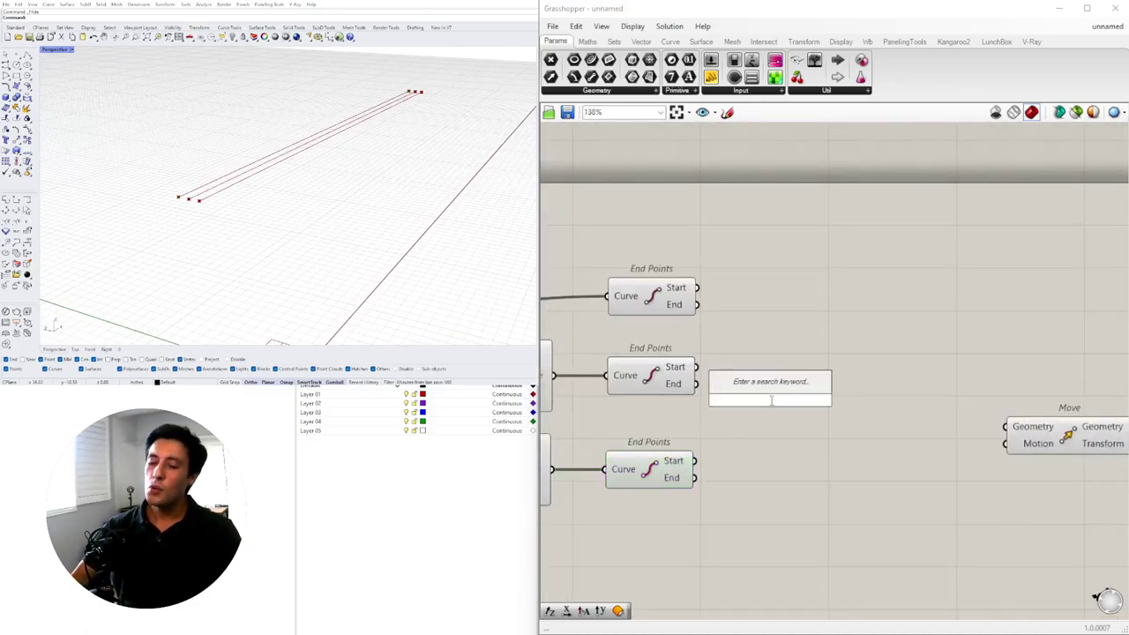
pyautogui.write('point')
pyautogui.press('Return')
pyautogui.moveTo(697, 367); pyautogui.dragTo(755, 369)
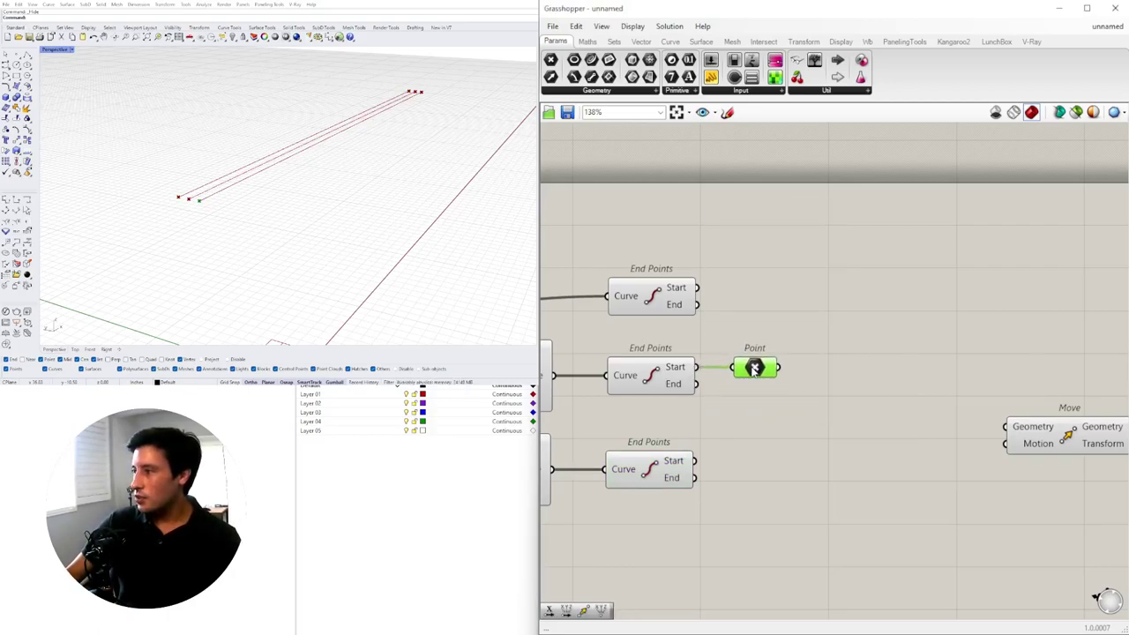
# - Turn off the preview of the upper offset curve's End Points component
pyautogui.click(657, 379)
pyautogui.rightClick(655, 375)
pyautogui.click(676, 399)
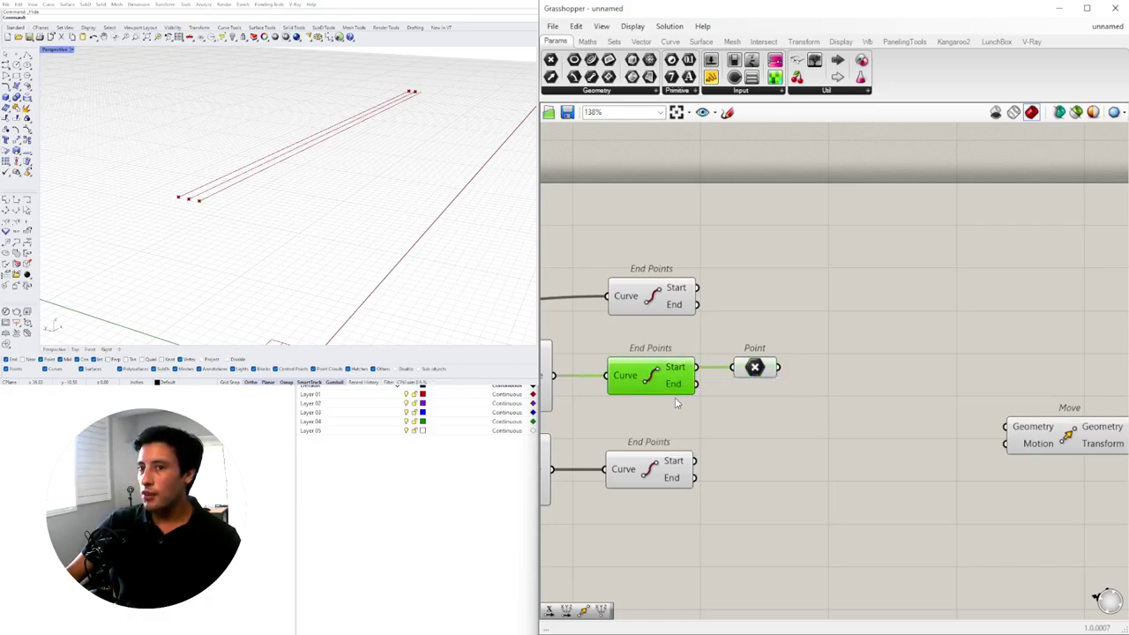
pyautogui.click(742, 370)
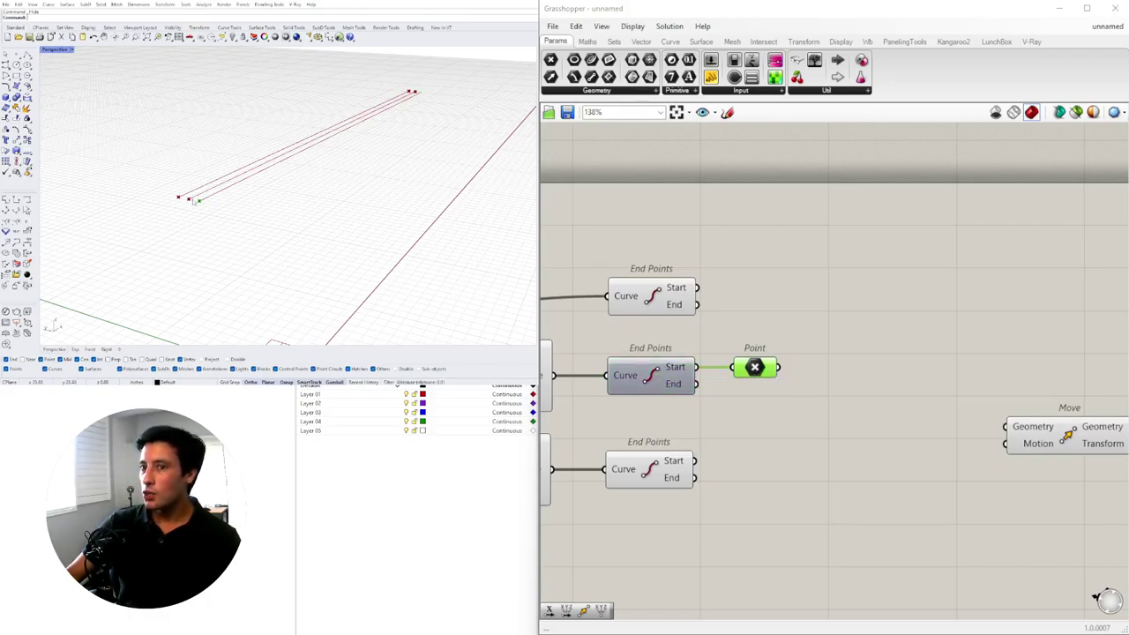
# - Duplicate the Point parameter for the lower offset curve's Start output and hide the preview of its End Points
pyautogui.keyDown('alt'); pyautogui.moveTo(754, 368); pyautogui.dragTo(753, 463); pyautogui.keyUp('alt')
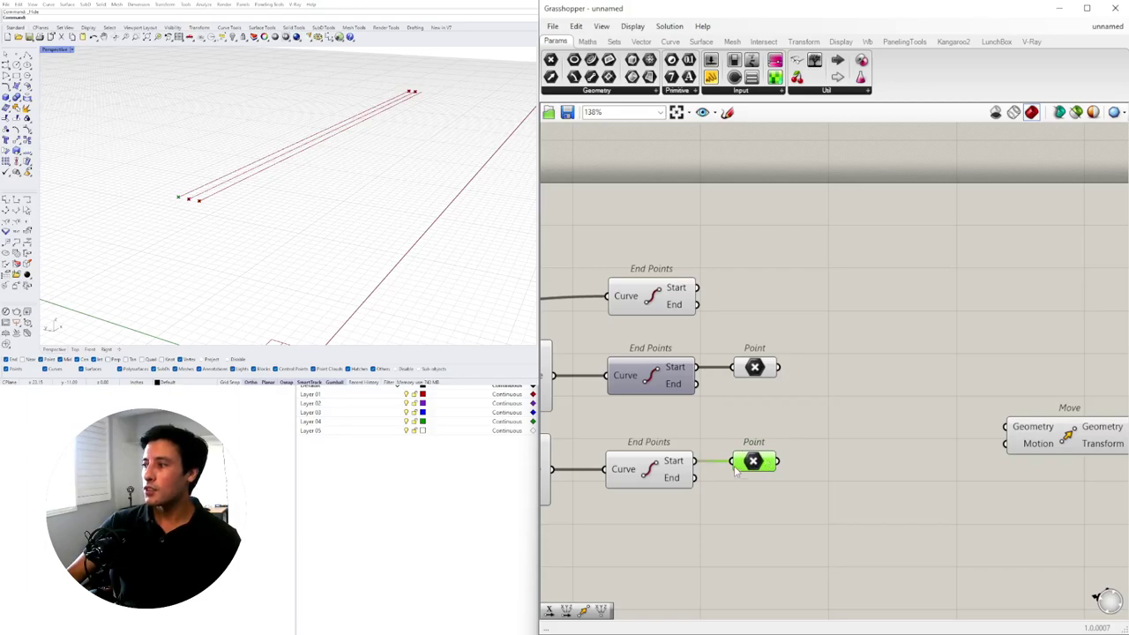
pyautogui.rightClick(651, 476)
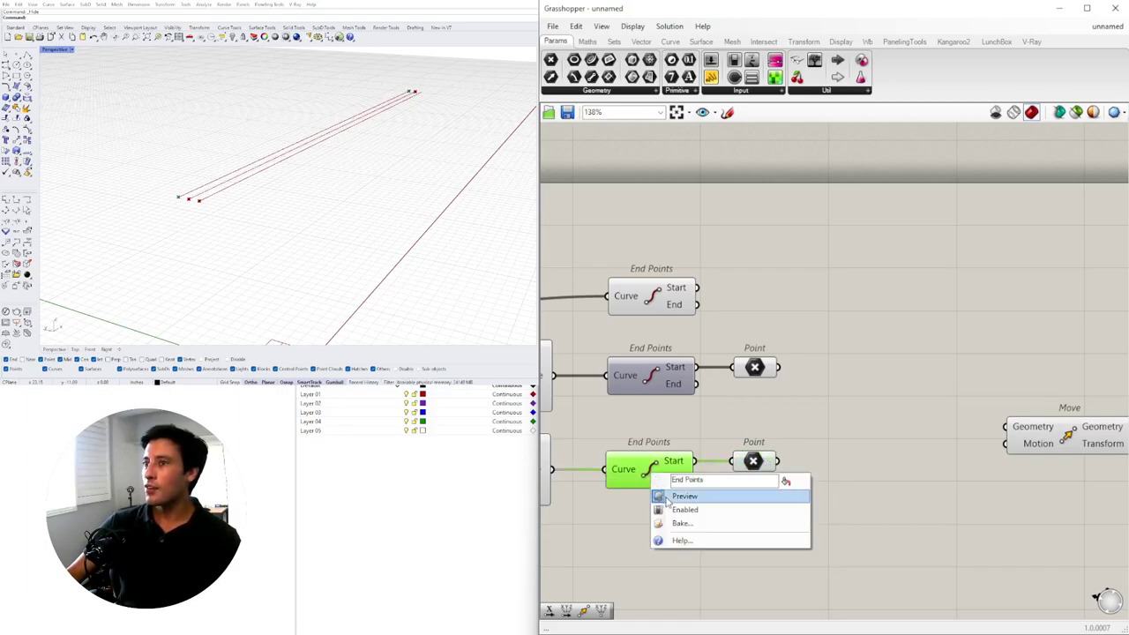
pyautogui.click(670, 497)
pyautogui.click(745, 462)
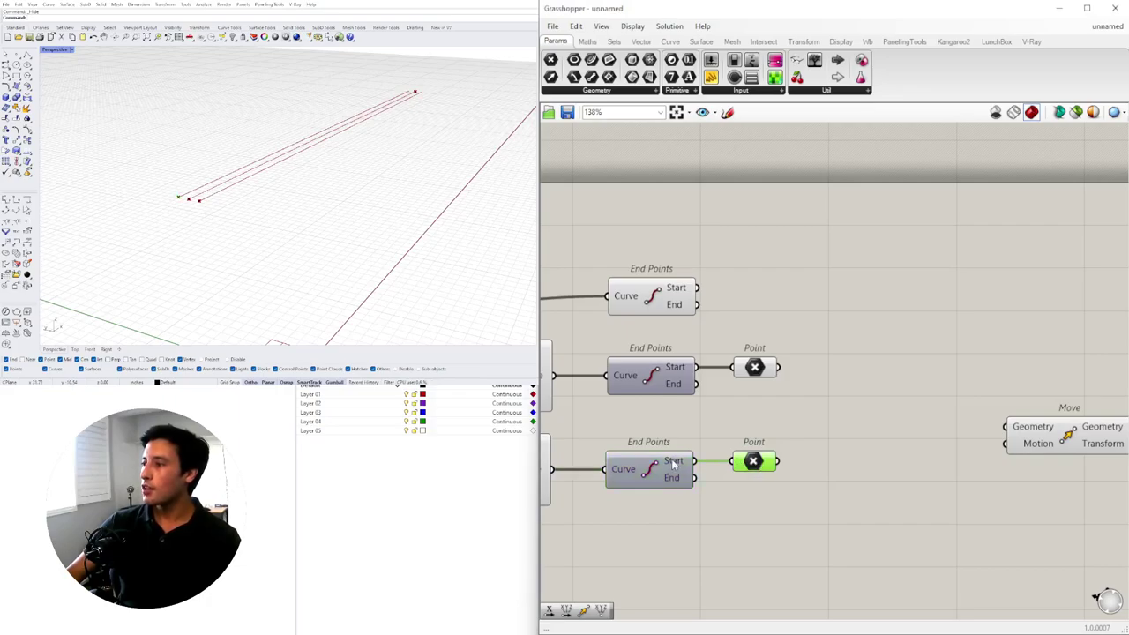
pyautogui.click(754, 368)
pyautogui.click(1014, 392)
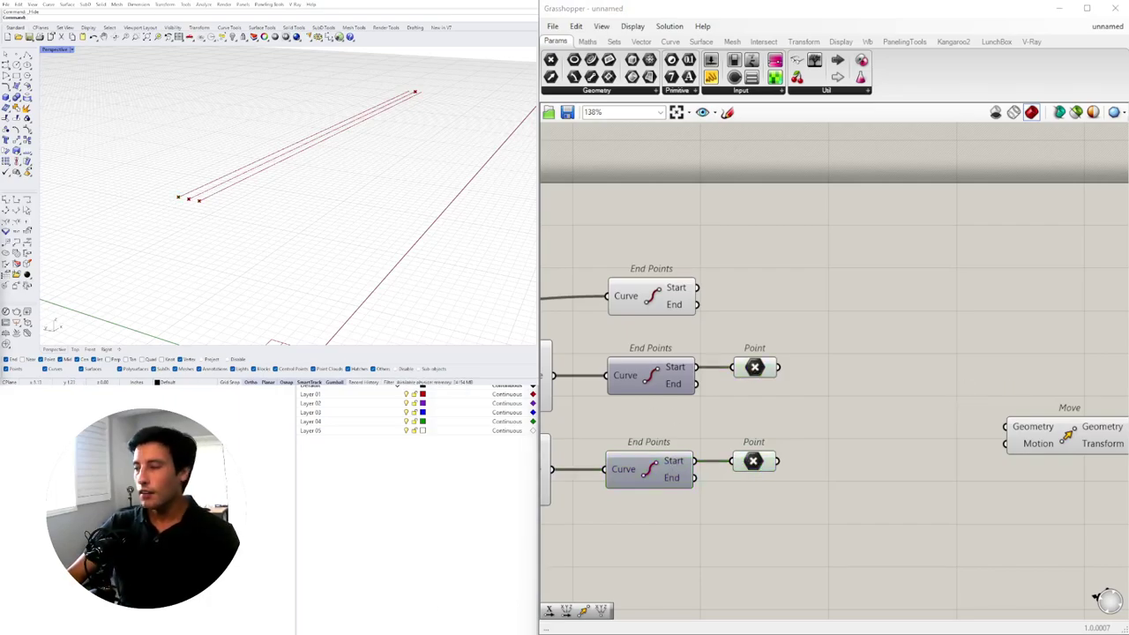
# - Add a third Point parameter, copied beside the original line's End Points and fed from its Start output
pyautogui.click(760, 364)
pyautogui.keyDown('shift'); pyautogui.click(754, 467); pyautogui.keyUp('shift')
pyautogui.click(837, 373)
pyautogui.moveTo(746, 291); pyautogui.dragTo(847, 280, button='right')
pyautogui.click(775, 300)
pyautogui.keyDown('alt'); pyautogui.moveTo(858, 355); pyautogui.dragTo(845, 268); pyautogui.keyUp('alt')
pyautogui.moveTo(867, 270); pyautogui.dragTo(867, 278)
# - Hide the preview of the original line's End Points and line its Point parameter up with the others
pyautogui.moveTo(797, 219); pyautogui.dragTo(732, 358)
pyautogui.scroll(-1, 776, 270)
pyautogui.middleClick(776, 270)
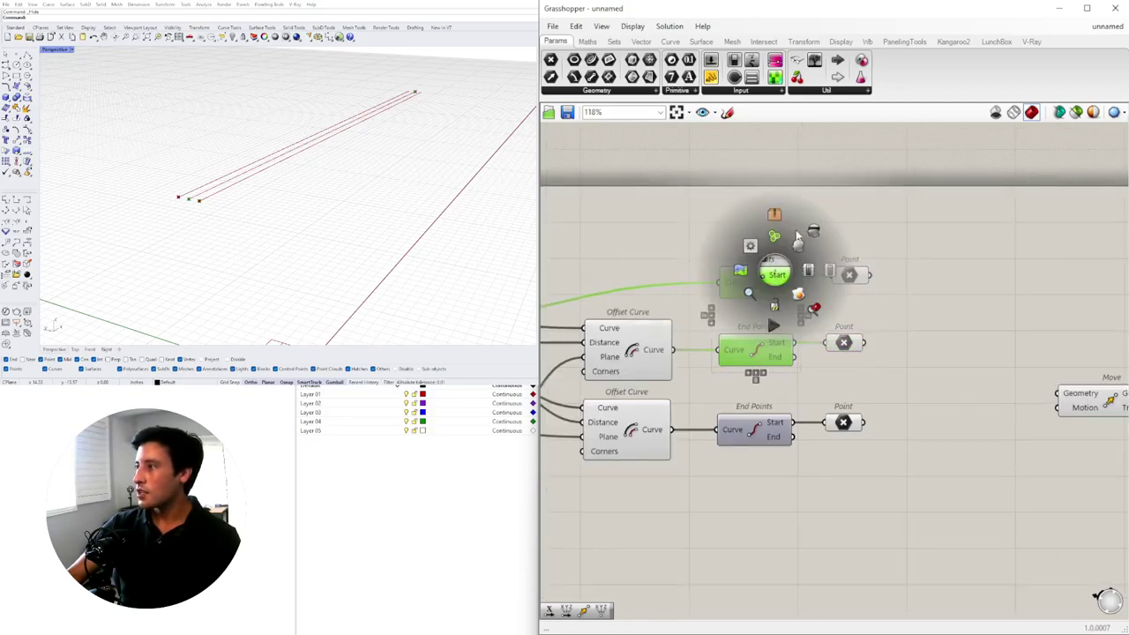
pyautogui.click(815, 232)
pyautogui.click(813, 225)
pyautogui.moveTo(834, 295); pyautogui.dragTo(768, 291, button='right')
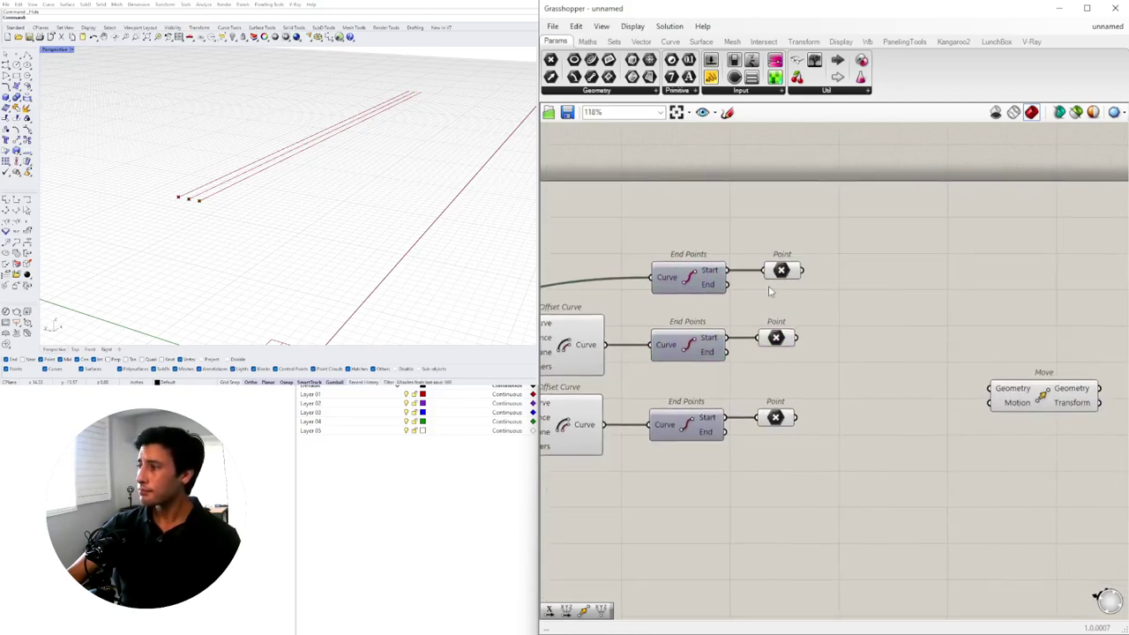
pyautogui.moveTo(784, 269); pyautogui.dragTo(782, 269)
# - Connect the lower offset curve's Point parameter to Move's Geometry input and level Move with it
pyautogui.click(781, 415)
pyautogui.click(848, 456)
pyautogui.moveTo(796, 417); pyautogui.dragTo(1041, 425)
pyautogui.click(886, 468)
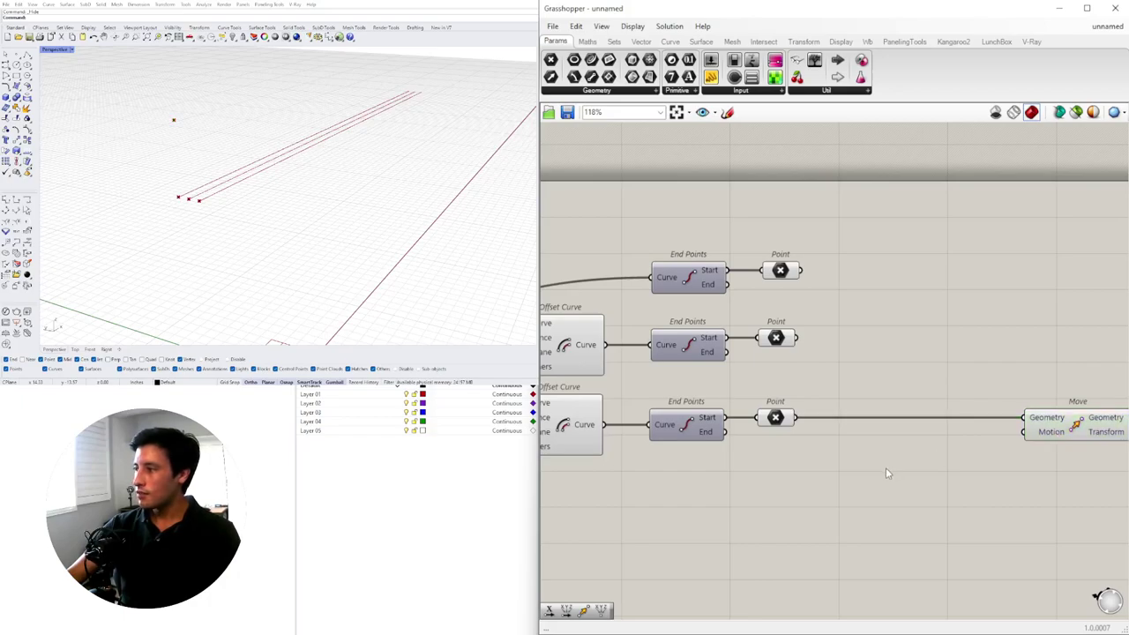
# - Add Unit Z and Negative components, and route Unit Z through Negative into Move's Motion input
pyautogui.doubleClick(885, 467)
pyautogui.write('negative')
pyautogui.press('Return')
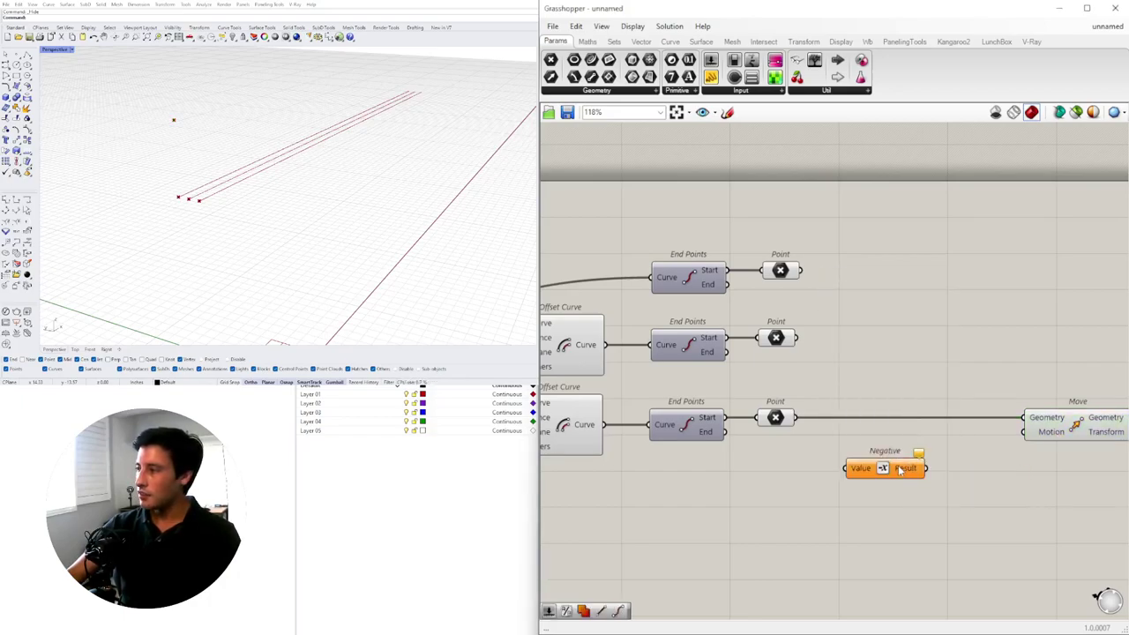
pyautogui.click(849, 474)
pyautogui.doubleClick(848, 473)
pyautogui.write('unit z')
pyautogui.press('Return')
pyautogui.moveTo(842, 474); pyautogui.dragTo(864, 437)
pyautogui.moveTo(877, 463); pyautogui.dragTo(871, 477)
pyautogui.click(834, 449)
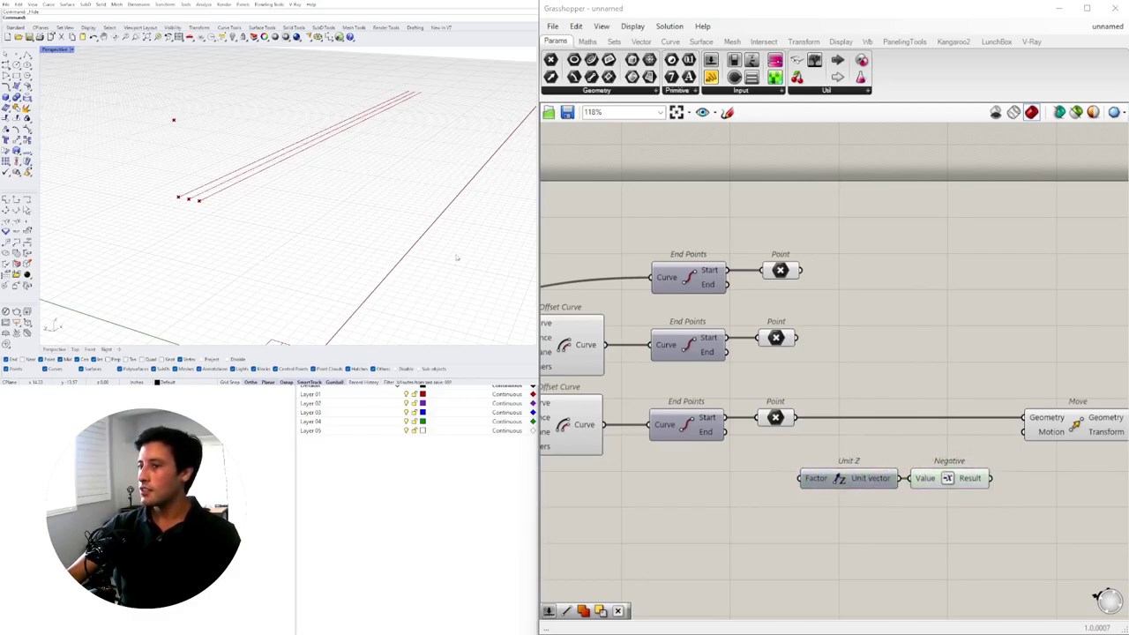
pyautogui.moveTo(991, 478); pyautogui.dragTo(1024, 434)
# - Add a Number Slider with an initial value of 1.750 below the lowest End Points component
pyautogui.moveTo(648, 524); pyautogui.dragTo(741, 494, button='right')
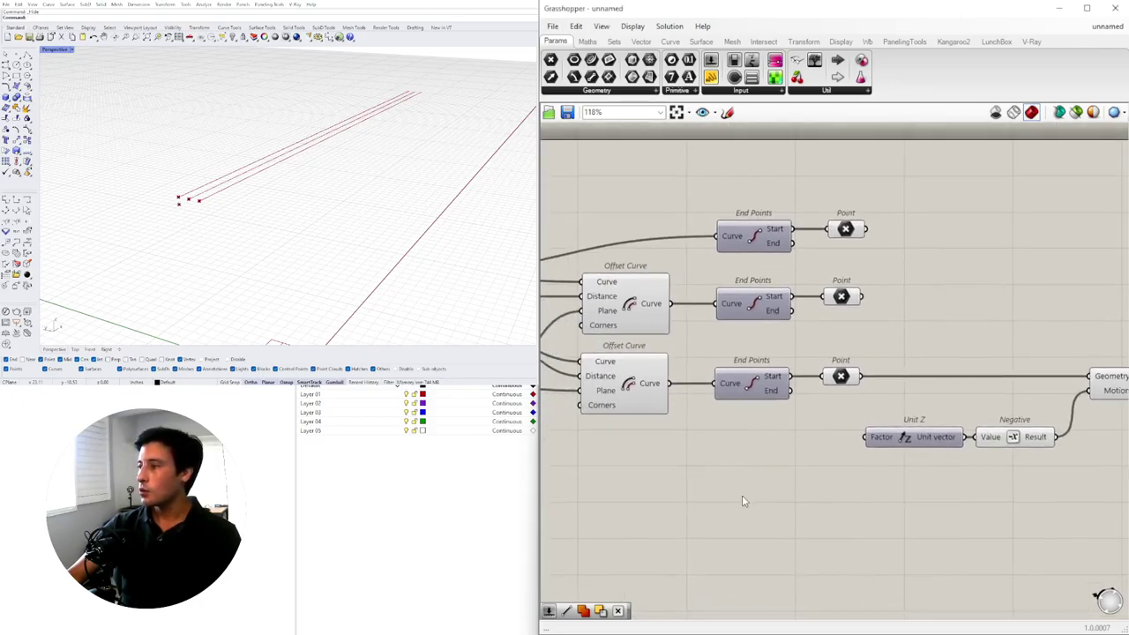
pyautogui.doubleClick(741, 495)
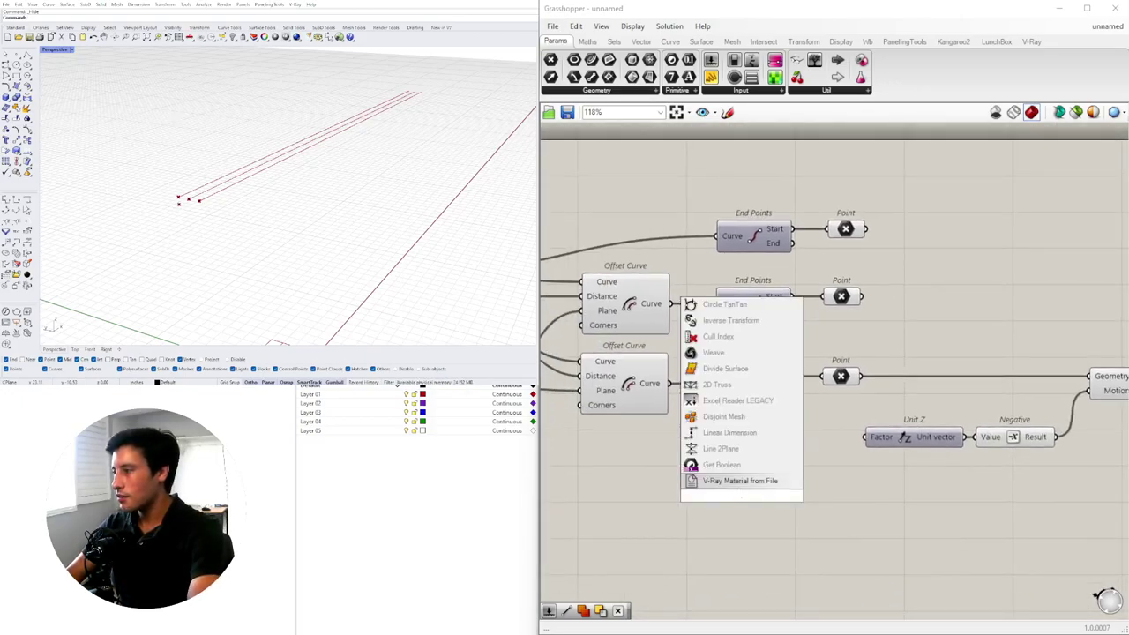
pyautogui.write('1')
pyautogui.press('Return')
pyautogui.doubleClick(748, 536)
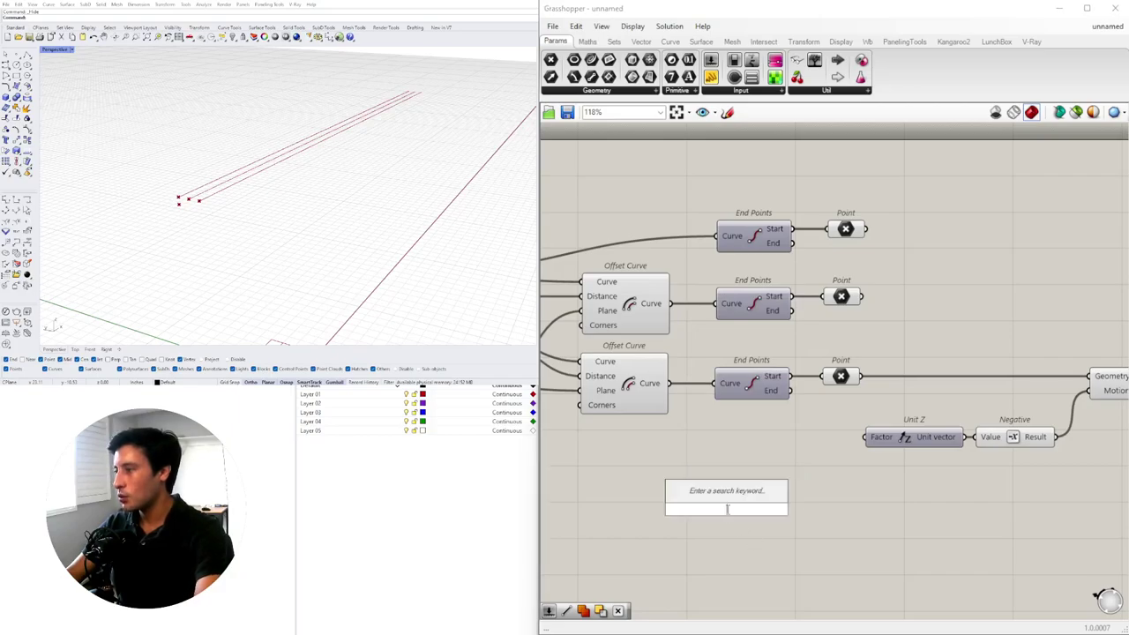
pyautogui.write('1.750')
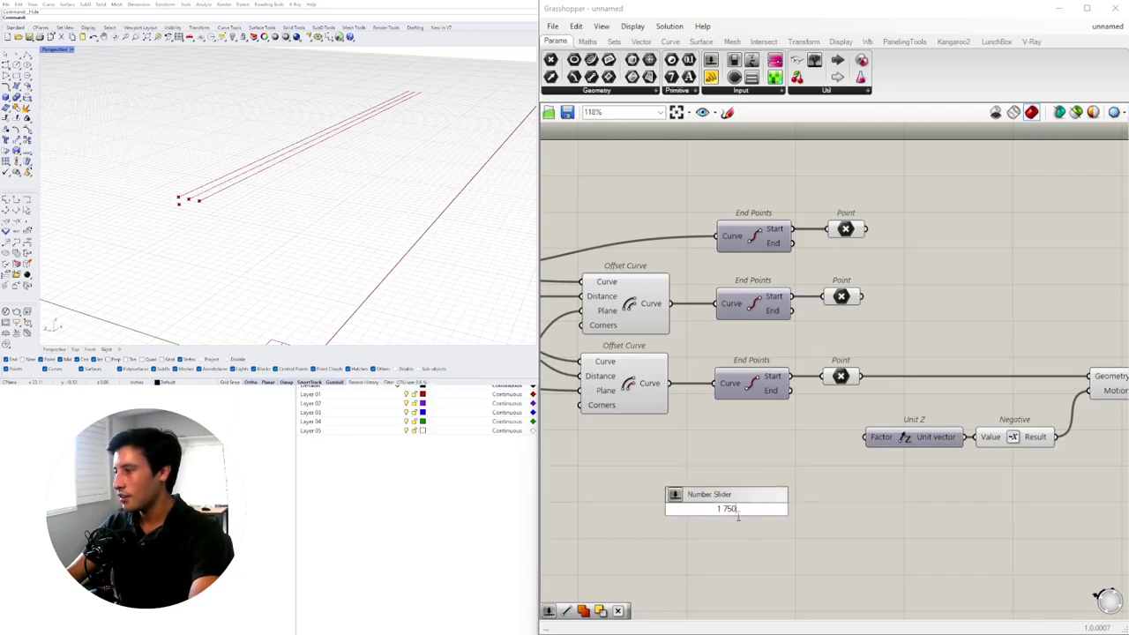
pyautogui.press('Return')
# - Connect the new Number Slider to Unit Z's Factor input and set it to 0.430
pyautogui.moveTo(782, 514); pyautogui.dragTo(806, 428)
pyautogui.scroll(6, 757, 456)
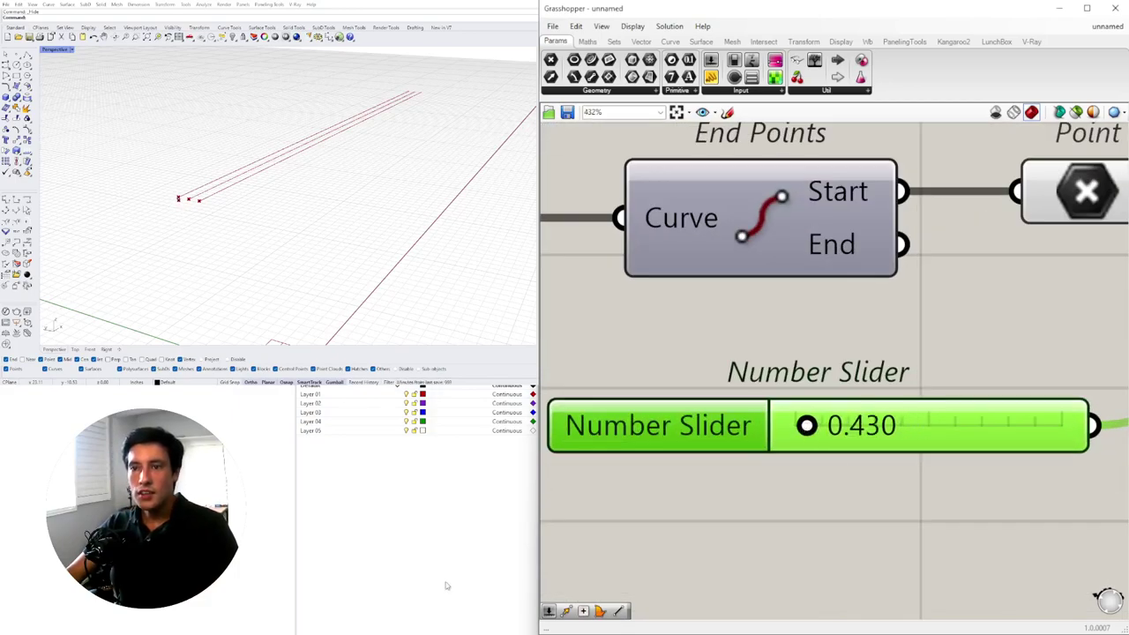
pyautogui.moveTo(235, 226); pyautogui.dragTo(305, 228, button='right')
pyautogui.scroll(8, 314, 187)
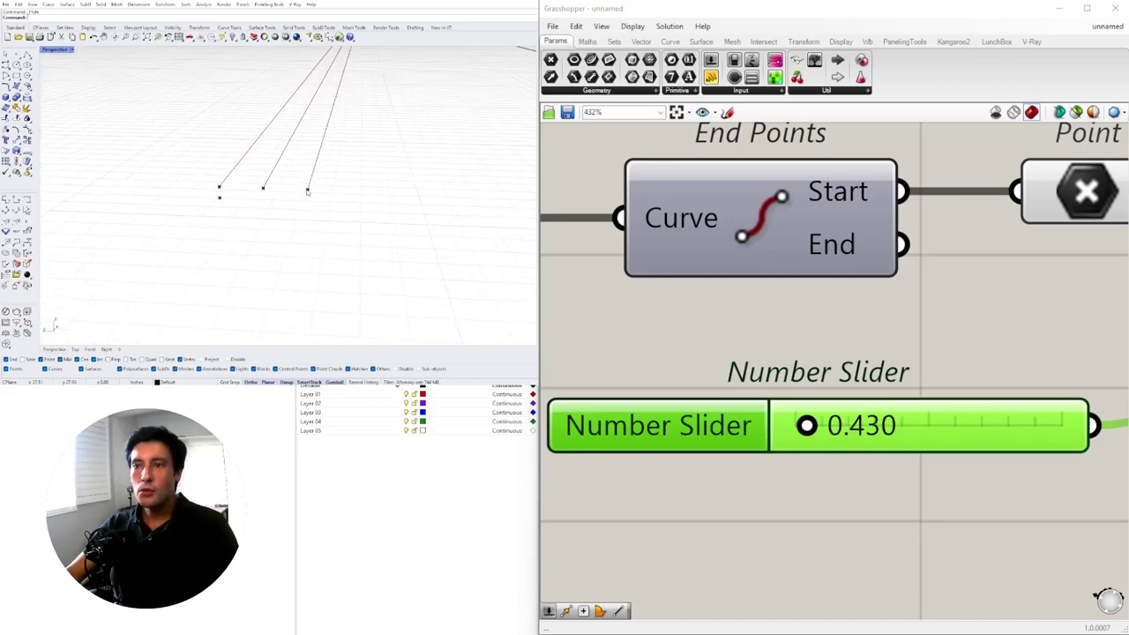
pyautogui.scroll(-6, 706, 397)
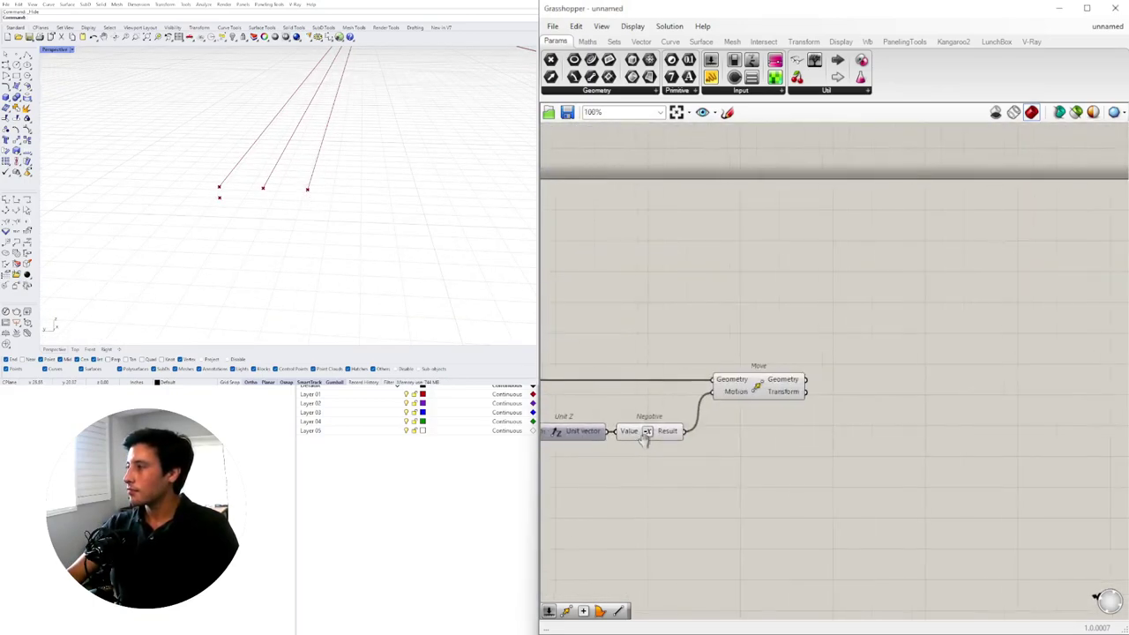
# - Duplicate Move above the first, feed it the upper offset curve's Point, and align both Move components
pyautogui.scroll(-3, 767, 402)
pyautogui.moveTo(737, 412); pyautogui.dragTo(913, 395, button='right')
pyautogui.moveTo(943, 376)
pyautogui.mouseDown()
pyautogui.moveTo(961, 379)
pyautogui.moveTo(953, 396)
pyautogui.moveTo(950, 361)
pyautogui.mouseUp()
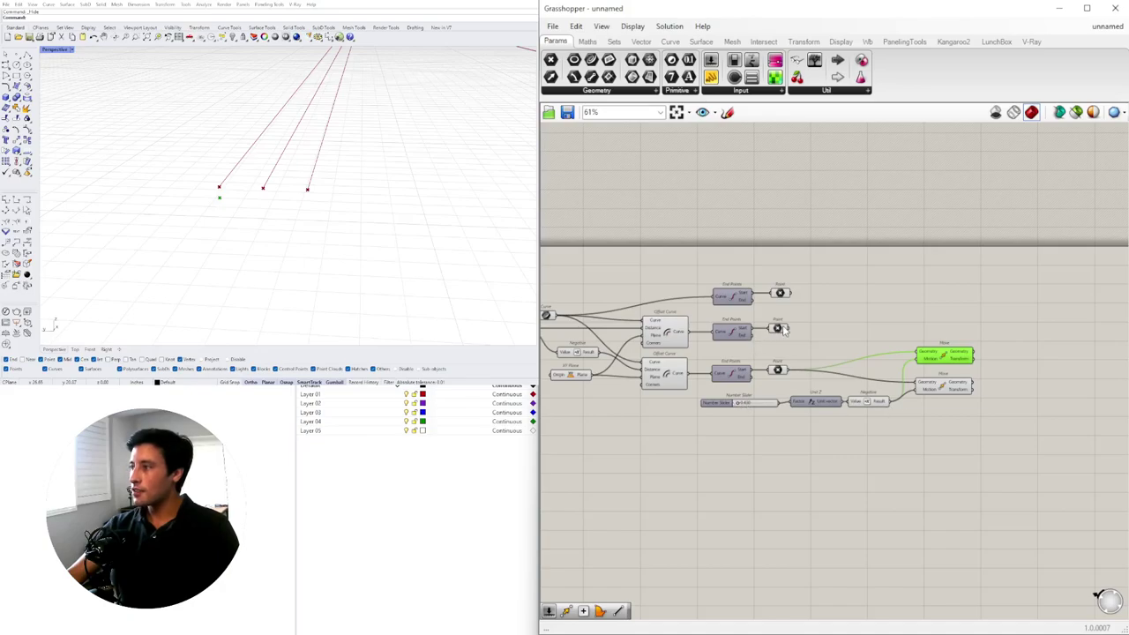
pyautogui.moveTo(788, 332); pyautogui.dragTo(965, 361)
pyautogui.moveTo(1000, 407); pyautogui.dragTo(955, 357)
pyautogui.click(881, 432)
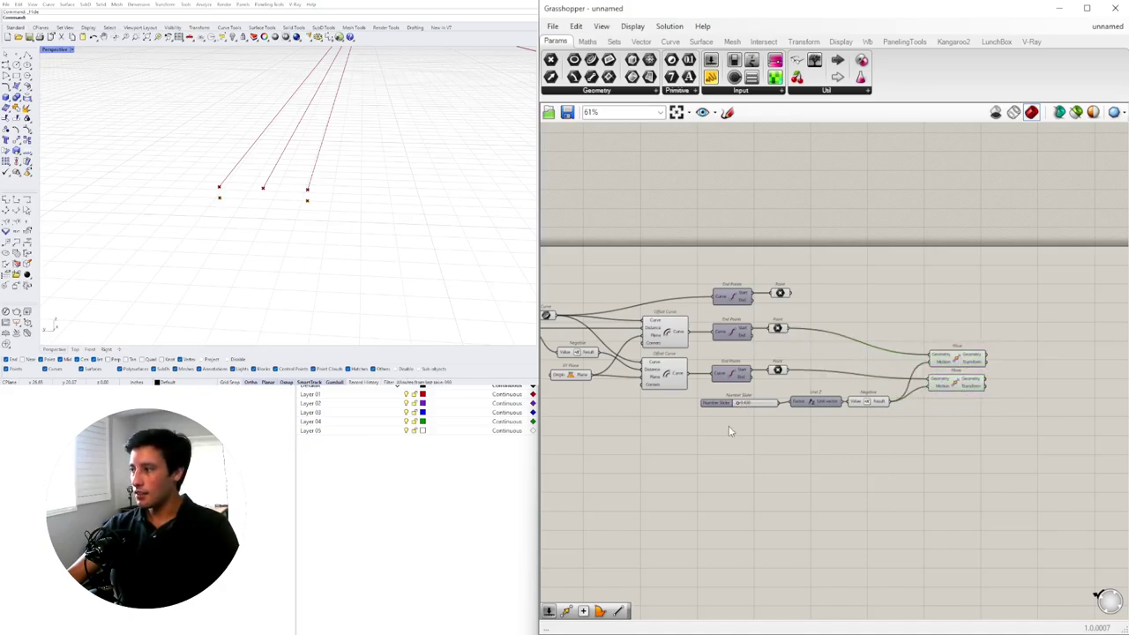
# - Reduce the Number Slider driving Unit Z to roughly half the downward offset
pyautogui.scroll(6, 739, 402)
pyautogui.scroll(4, 765, 394)
pyautogui.moveTo(746, 403)
pyautogui.mouseDown()
pyautogui.moveTo(764, 403)
pyautogui.moveTo(741, 403)
pyautogui.mouseUp()
pyautogui.scroll(-9, 741, 403)
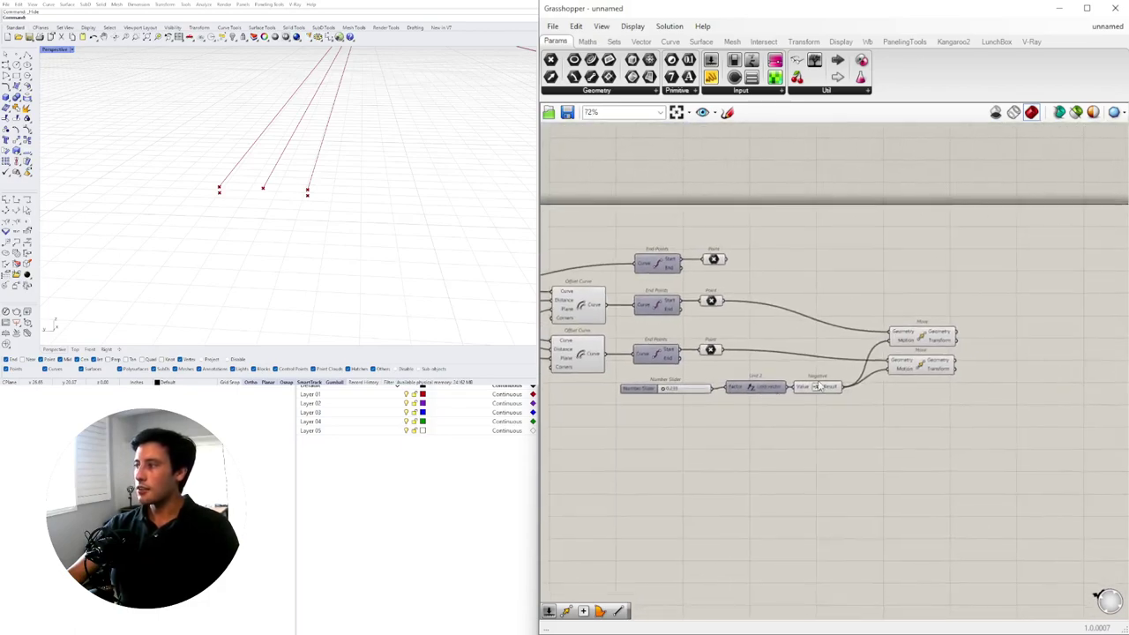
# - Shift both Move components up, with the lower one level with the lower offset curve's Point
pyautogui.moveTo(923, 355); pyautogui.dragTo(935, 326)
pyautogui.click(826, 284)
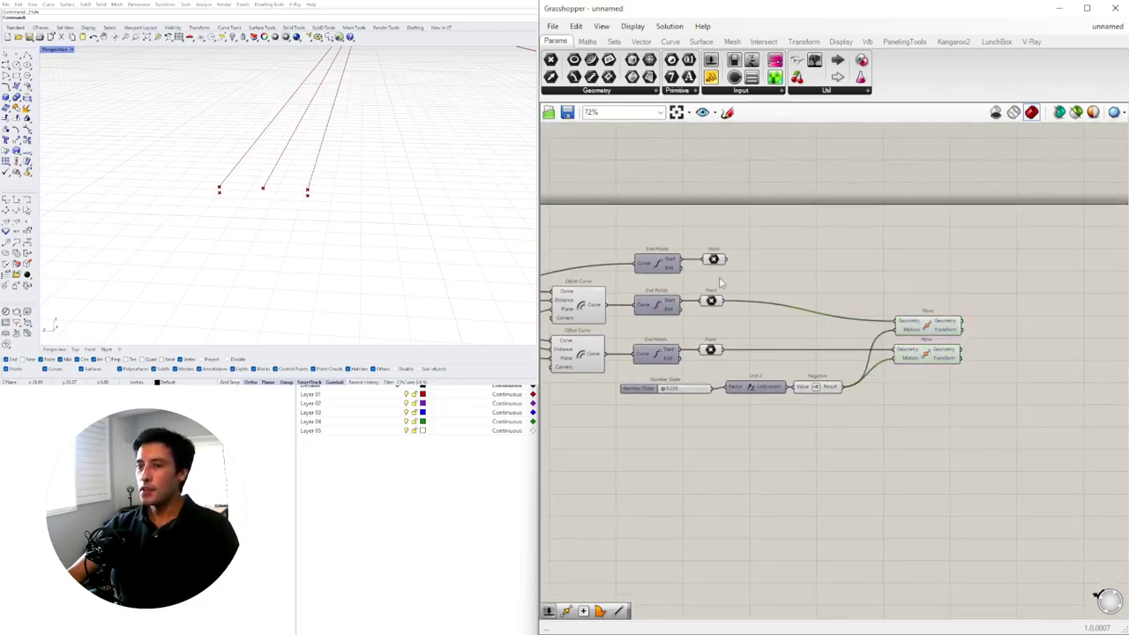
pyautogui.scroll(8, 256, 191)
pyautogui.scroll(-4, 283, 195)
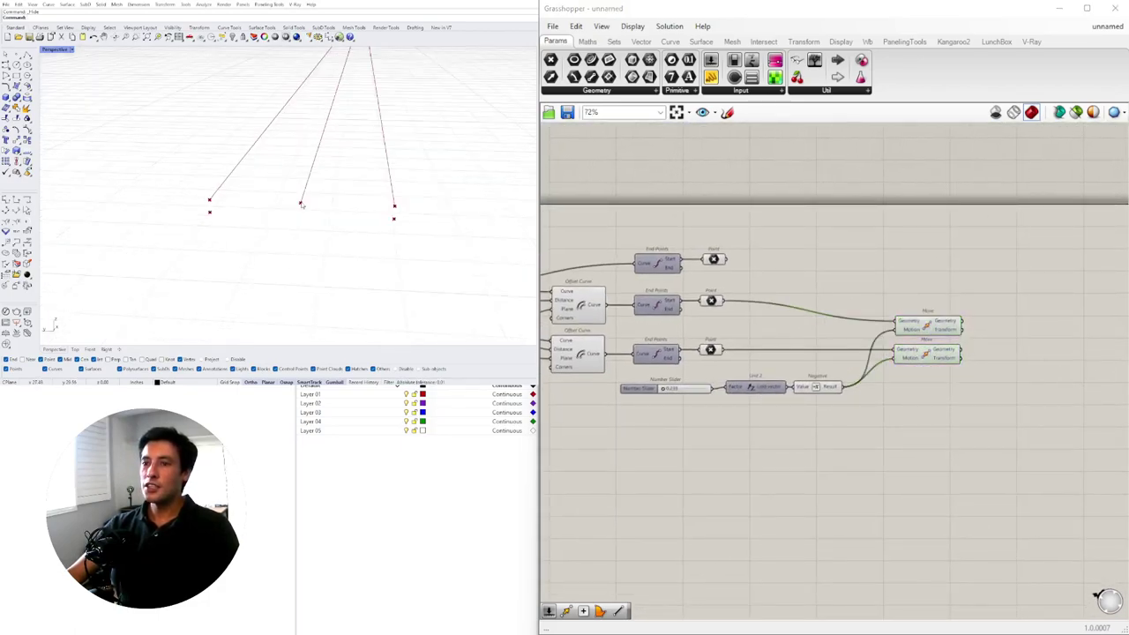
# - Duplicate Move above the other two, feed it the original line's Point, and shift it into their column
pyautogui.moveTo(854, 293); pyautogui.dragTo(820, 334, button='right')
pyautogui.moveTo(893, 365); pyautogui.dragTo(895, 340)
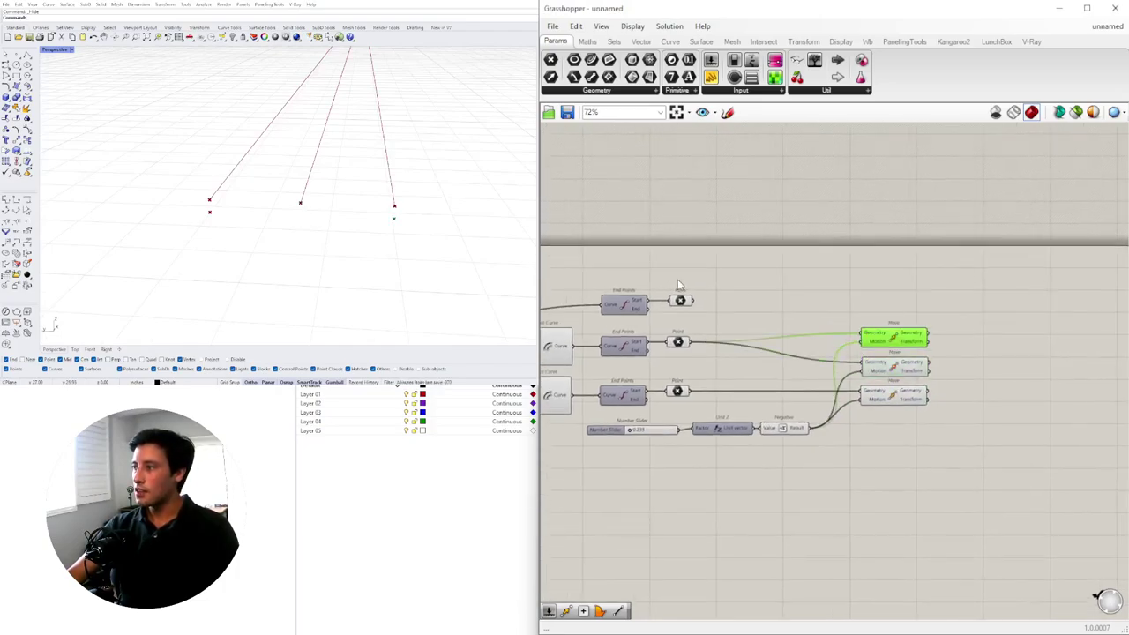
pyautogui.moveTo(696, 301); pyautogui.dragTo(918, 326)
pyautogui.moveTo(935, 450); pyautogui.dragTo(933, 371)
pyautogui.click(1020, 353)
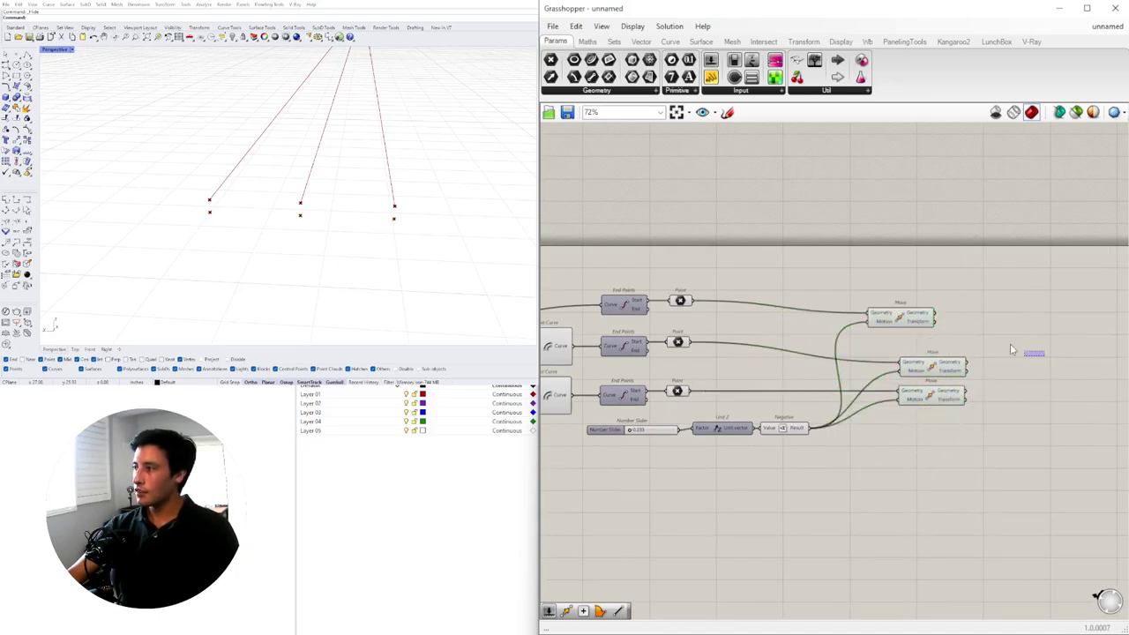
pyautogui.moveTo(906, 319); pyautogui.dragTo(940, 319)
# - Inspect the three original points and their moved copies at the line ends in the perspective view
pyautogui.scroll(-3, 760, 344)
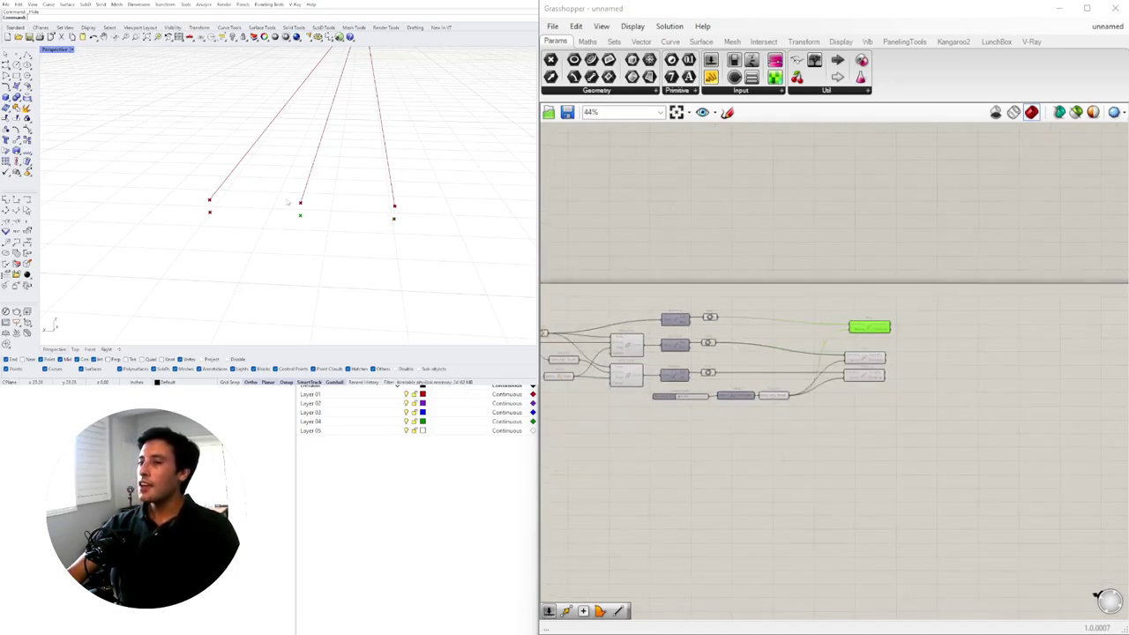
pyautogui.scroll(5, 297, 222)
pyautogui.scroll(-8, 297, 221)
pyautogui.moveTo(297, 221); pyautogui.dragTo(208, 180, button='right')
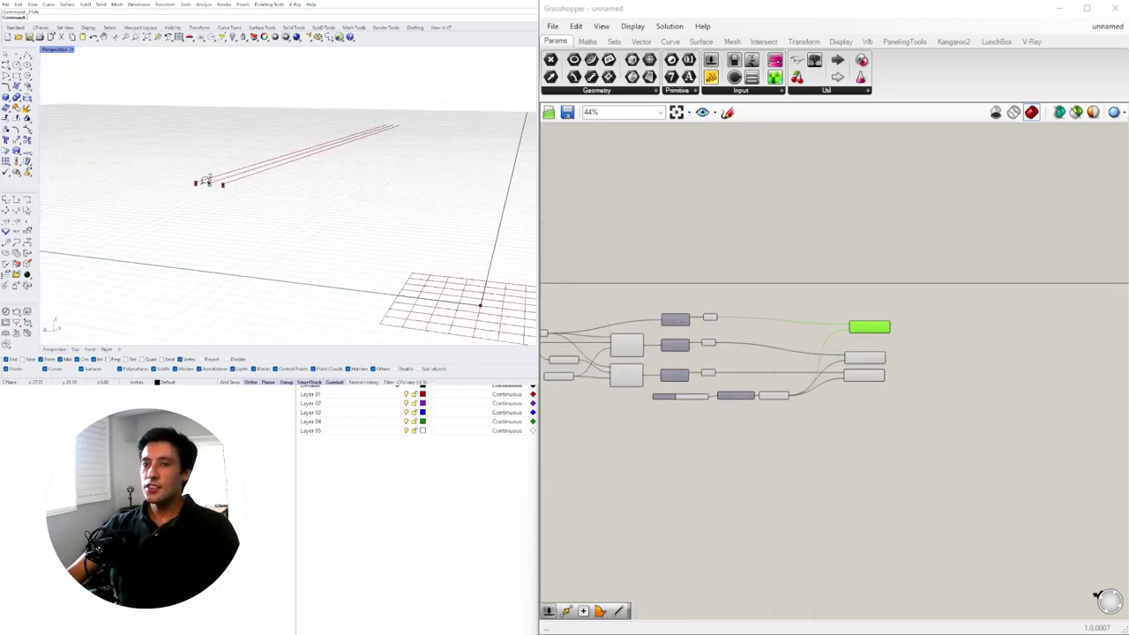
pyautogui.scroll(5, 206, 164)
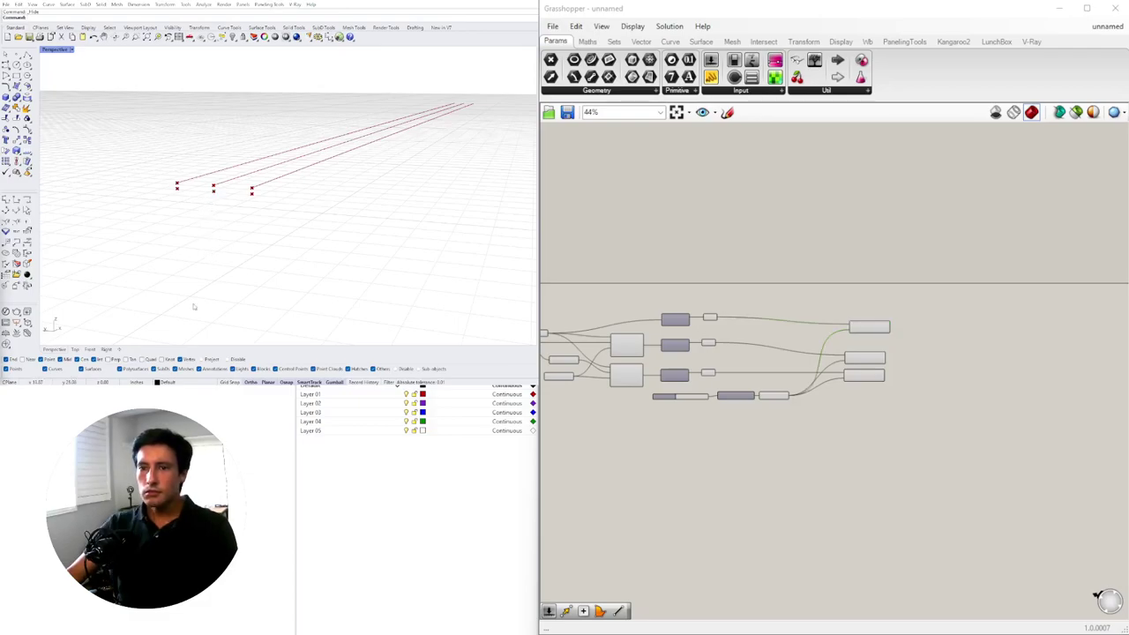
pyautogui.scroll(4, 873, 328)
pyautogui.moveTo(868, 342); pyautogui.dragTo(867, 333)
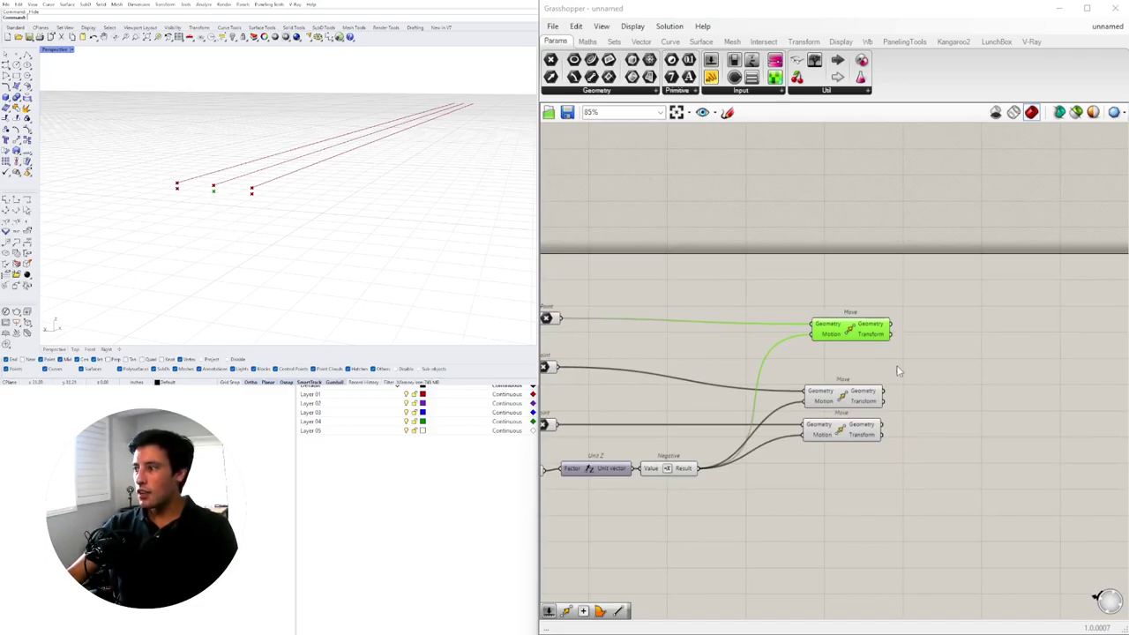
pyautogui.scroll(-2, 896, 368)
pyautogui.click(909, 369)
# - Duplicate the Number Slider, Unit Z, Negative and lowest Move together, placing the copied chain below the existing Move components
pyautogui.click(759, 405)
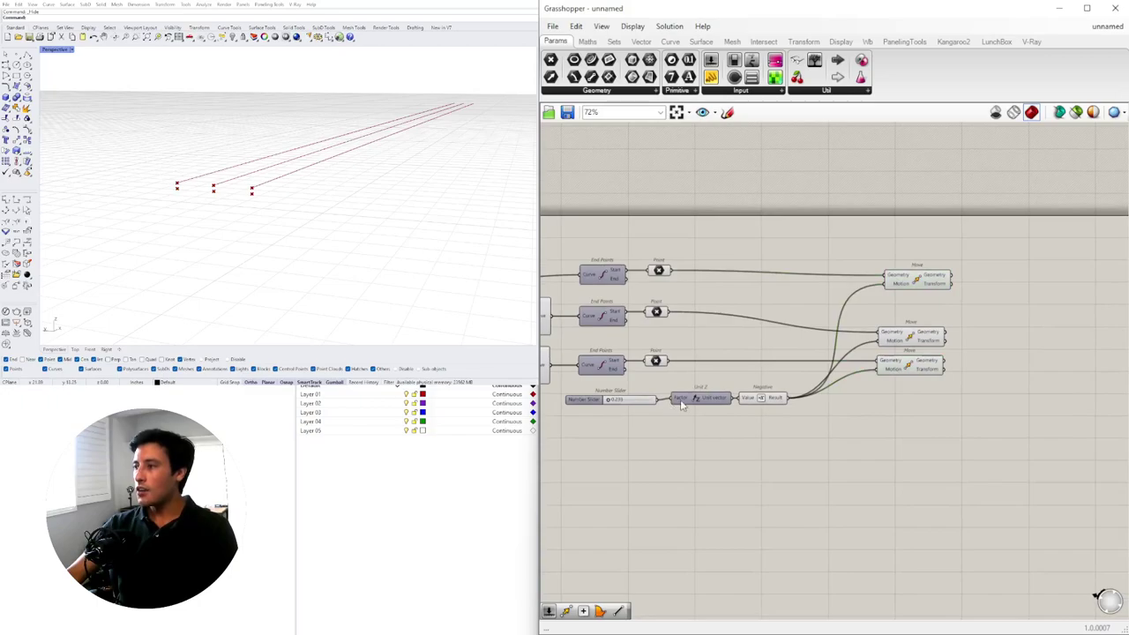
pyautogui.click(640, 401)
pyautogui.click(704, 401)
pyautogui.click(750, 403)
pyautogui.click(913, 370)
pyautogui.click(914, 344)
pyautogui.click(901, 409)
pyautogui.click(908, 366)
pyautogui.keyDown('shift'); pyautogui.click(763, 398); pyautogui.keyUp('shift')
pyautogui.keyDown('shift'); pyautogui.click(702, 398); pyautogui.keyUp('shift')
pyautogui.keyDown('shift'); pyautogui.click(617, 399); pyautogui.keyUp('shift')
pyautogui.scroll(-3, 754, 403)
pyautogui.moveTo(776, 391); pyautogui.dragTo(915, 412)
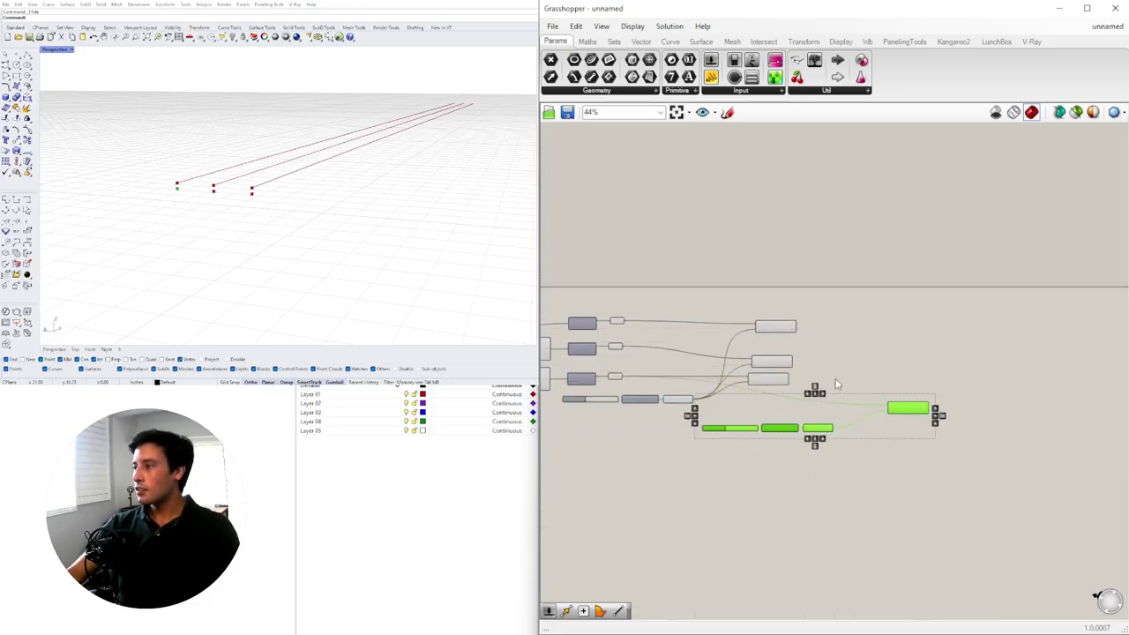
# - Connect the top Move's Geometry output to the duplicated Move's Geometry input
pyautogui.scroll(5, 794, 370)
pyautogui.click(683, 328)
pyautogui.click(708, 244)
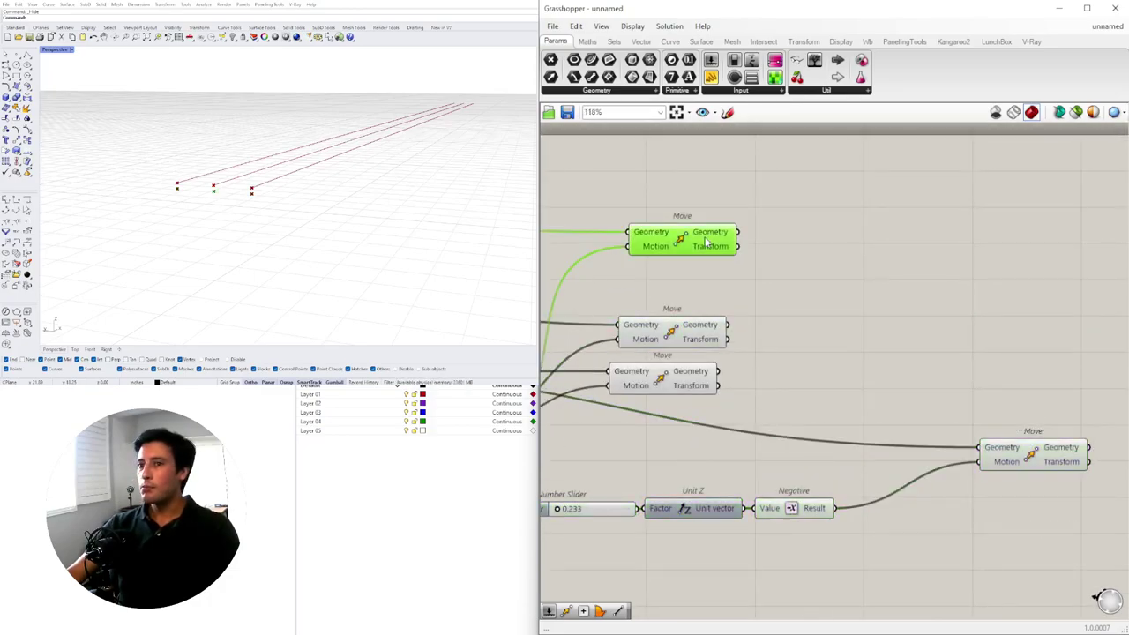
pyautogui.scroll(-2, 711, 246)
pyautogui.moveTo(731, 237); pyautogui.dragTo(908, 392)
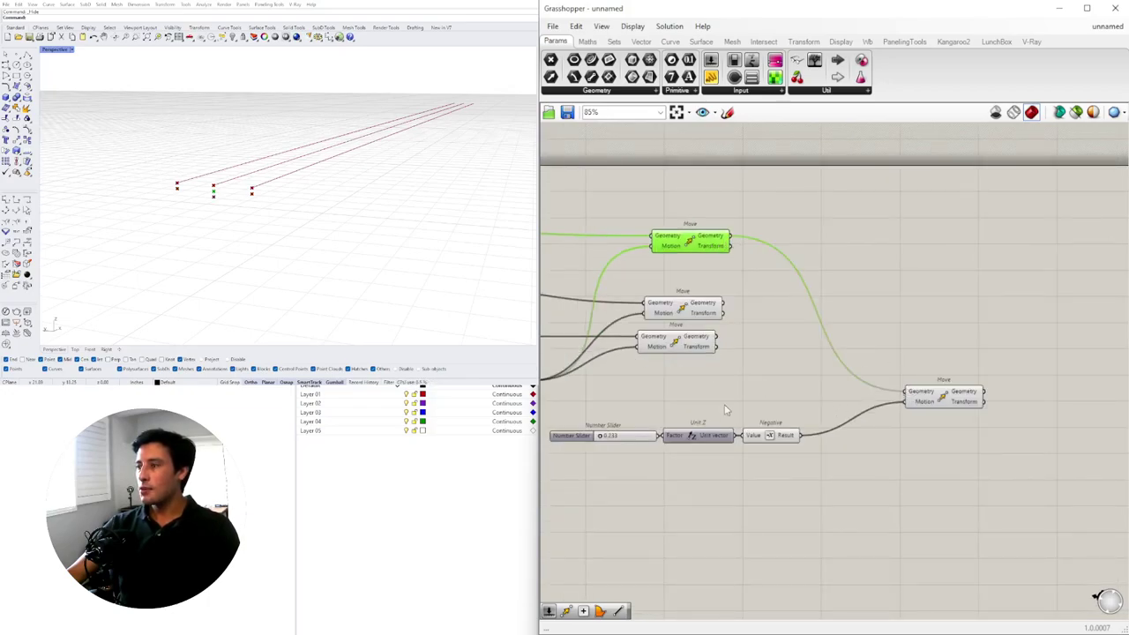
# - Set the duplicated Number Slider to 3.984
pyautogui.scroll(6, 617, 450)
pyautogui.moveTo(652, 452); pyautogui.dragTo(717, 470)
pyautogui.scroll(-8, 321, 231)
pyautogui.keyDown('shift'); pyautogui.moveTo(317, 233); pyautogui.dragTo(358, 159, button='right'); pyautogui.keyUp('shift')
pyautogui.scroll(7, 362, 143)
pyautogui.scroll(4, 364, 141)
pyautogui.scroll(-4, 936, 391)
pyautogui.moveTo(937, 392); pyautogui.dragTo(703, 390, button='right')
pyautogui.scroll(-2, 967, 468)
pyautogui.moveTo(967, 468); pyautogui.dragTo(837, 461, button='right')
# - Reposition the duplicated Move beside its Negative component, roughly level with it
pyautogui.moveTo(966, 393); pyautogui.dragTo(925, 428)
pyautogui.click(927, 365)
pyautogui.moveTo(939, 418); pyautogui.dragTo(922, 382, button='right')
pyautogui.moveTo(908, 380); pyautogui.dragTo(891, 384)
pyautogui.scroll(-8, 332, 186)
pyautogui.scroll(4, 327, 191)
pyautogui.moveTo(326, 191); pyautogui.dragTo(328, 170, button='right')
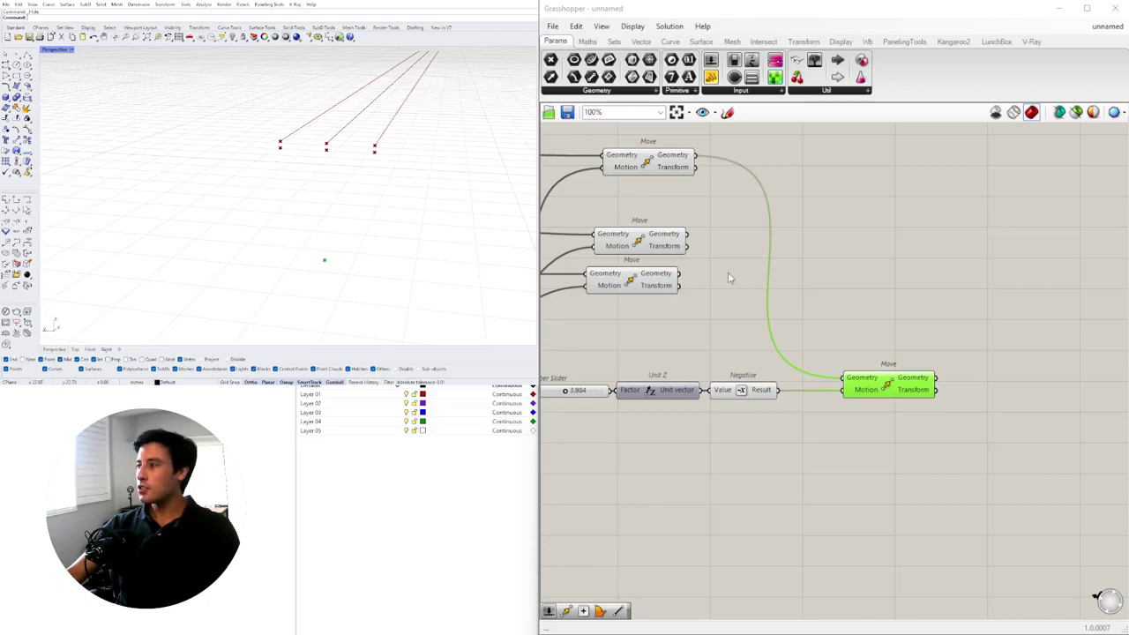
# - Compare the points produced by the top Move and the duplicated Move in the perspective view
pyautogui.keyDown('shift'); pyautogui.click(639, 163); pyautogui.keyUp('shift')
pyautogui.moveTo(888, 225); pyautogui.dragTo(900, 284, button='right')
pyautogui.scroll(-1, 900, 284)
pyautogui.moveTo(337, 247); pyautogui.dragTo(279, 207, button='right')
pyautogui.scroll(3, 274, 194)
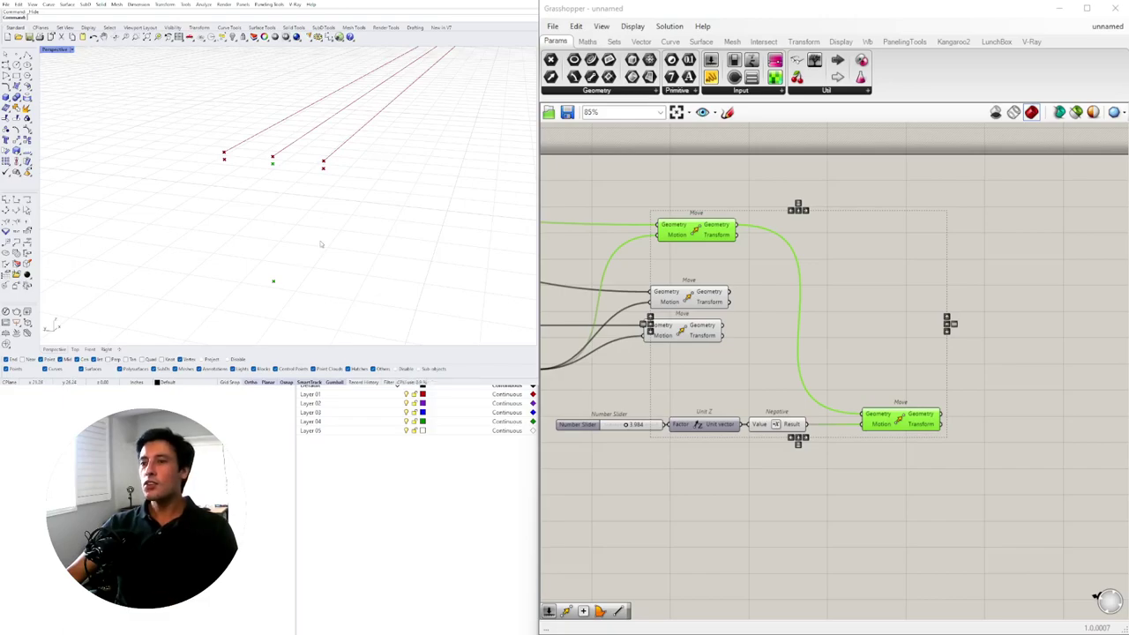
pyautogui.click(693, 235)
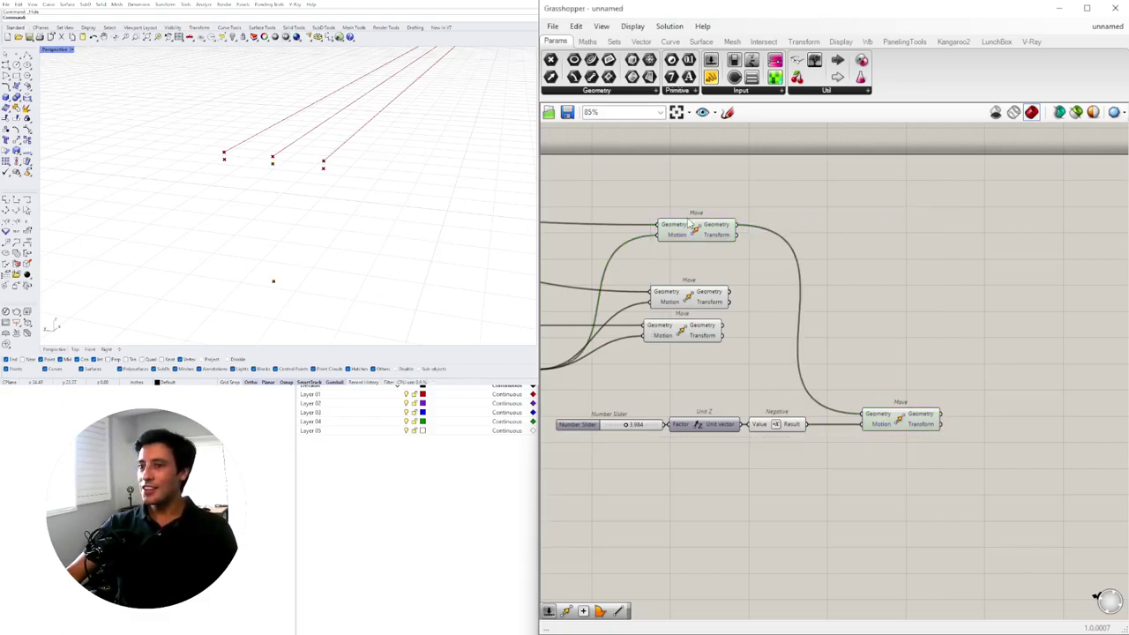
pyautogui.click(899, 423)
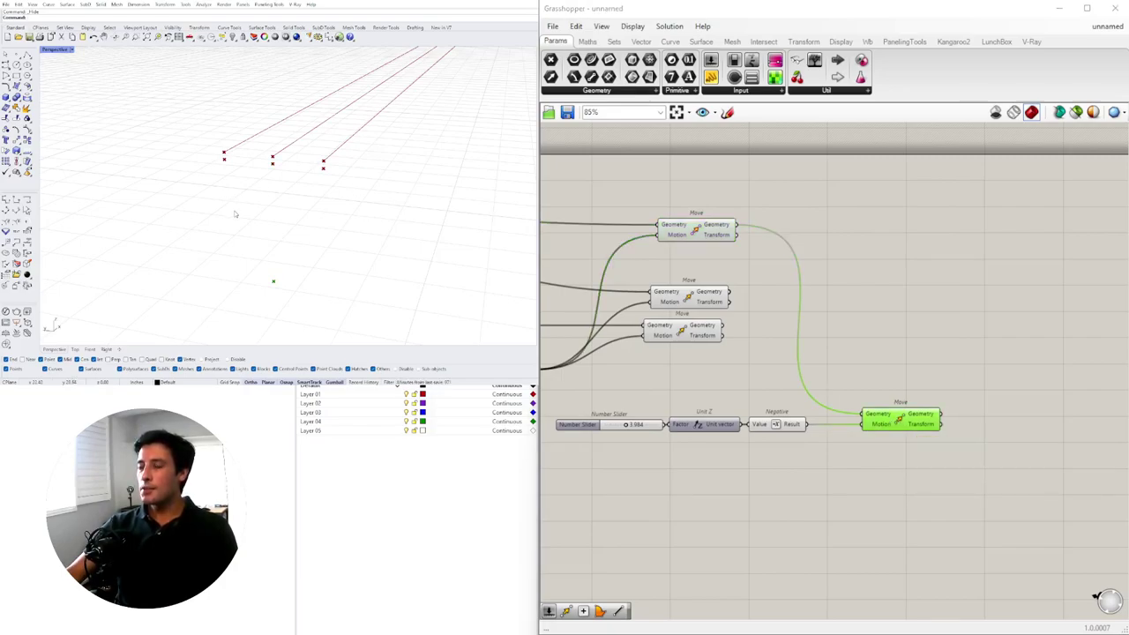
# - Align the lower offset curve's Move directly beneath the upper offset curve's Move
pyautogui.moveTo(697, 331); pyautogui.dragTo(704, 331)
pyautogui.click(880, 333)
pyautogui.click(699, 233)
pyautogui.click(887, 423)
pyautogui.click(690, 332)
pyautogui.click(917, 319)
# - Disconnect the top Move's Geometry output from the duplicated Move's Geometry input
pyautogui.scroll(6, 273, 167)
pyautogui.moveTo(273, 167); pyautogui.dragTo(276, 142, button='right')
pyautogui.scroll(-10, 270, 166)
pyautogui.scroll(5, 269, 140)
pyautogui.scroll(-2, 269, 139)
pyautogui.scroll(2, 276, 142)
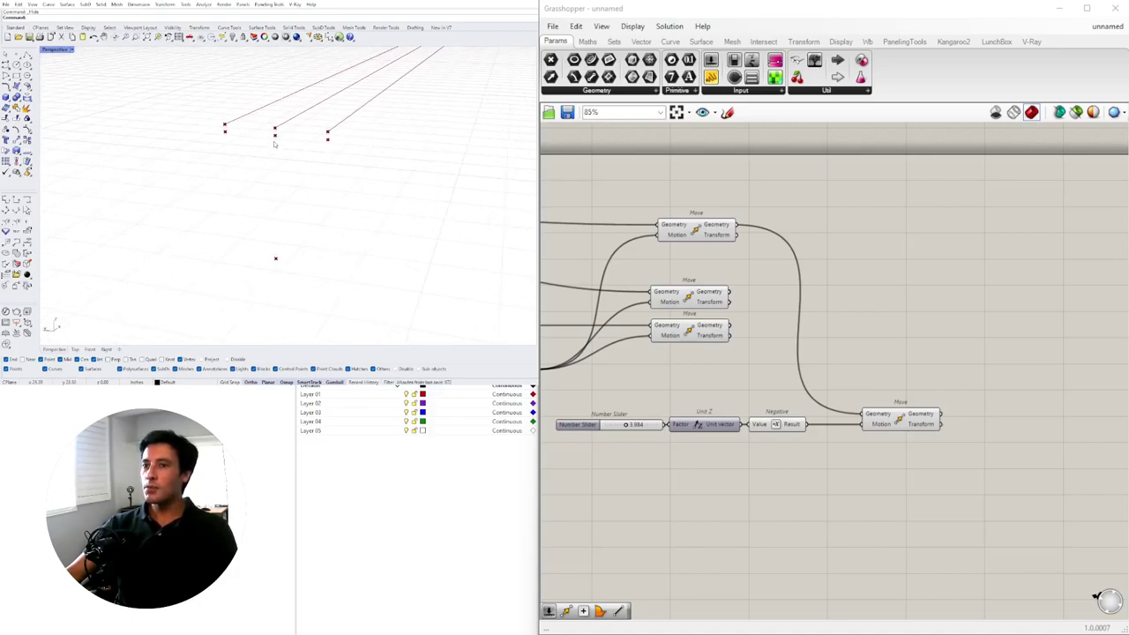
pyautogui.moveTo(781, 398); pyautogui.dragTo(848, 401, button='right')
pyautogui.click(979, 421)
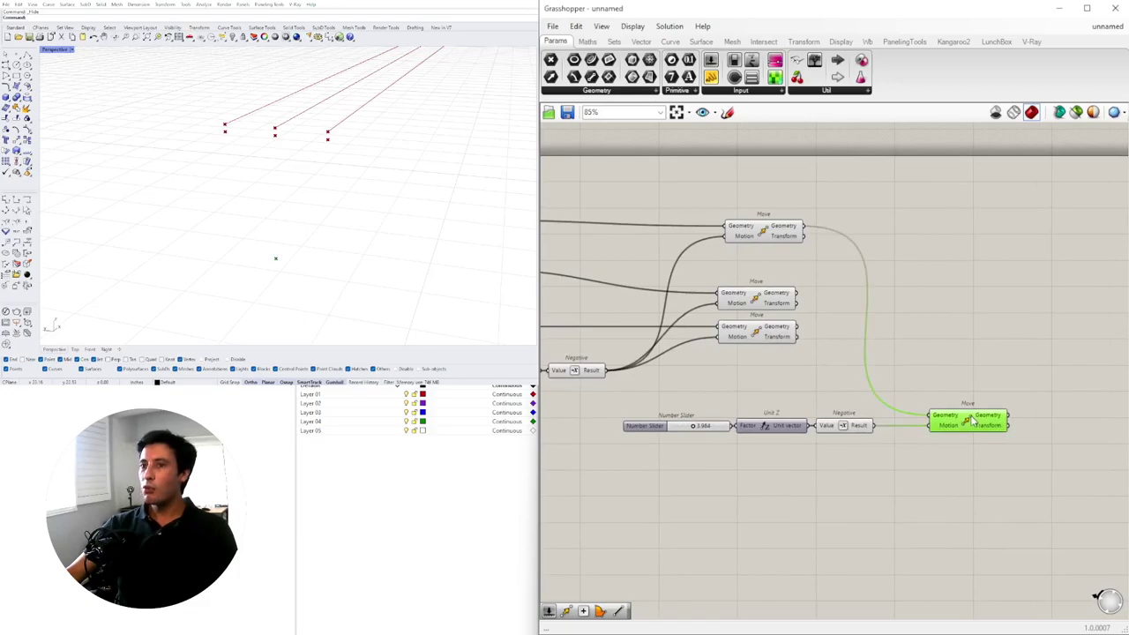
pyautogui.keyDown('ctrl'); pyautogui.moveTo(926, 414); pyautogui.dragTo(804, 226); pyautogui.keyUp('ctrl')
# - Align the top Move with the two offset-curve Move components beneath it
pyautogui.click(767, 233)
pyautogui.scroll(4, 267, 135)
pyautogui.keyDown('shift'); pyautogui.moveTo(267, 136); pyautogui.dragTo(290, 150, button='right'); pyautogui.keyUp('shift')
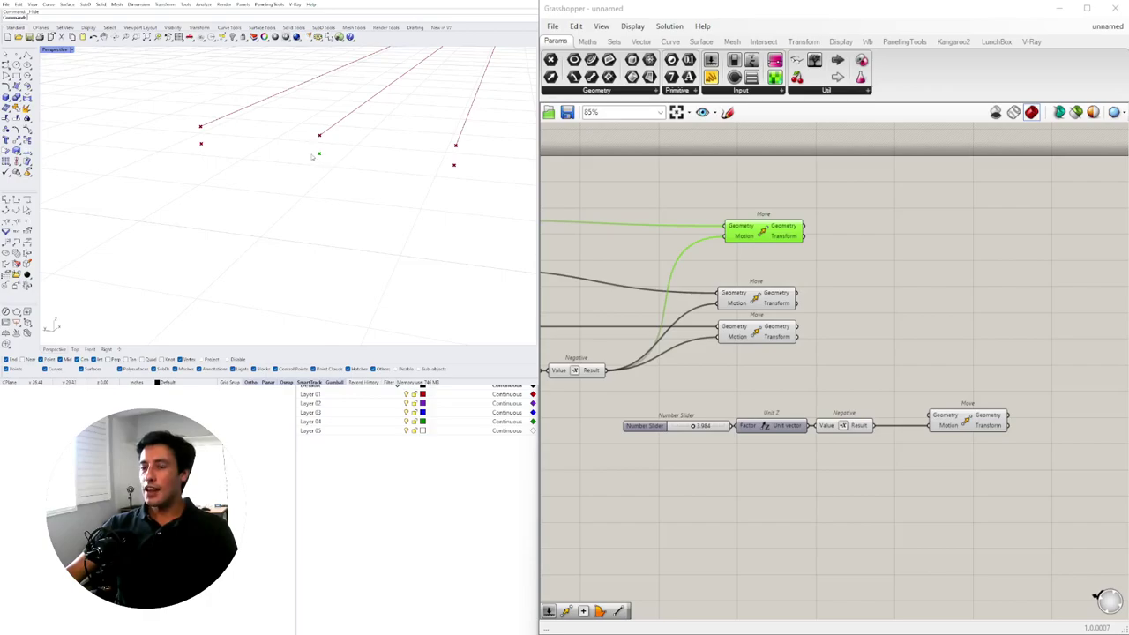
pyautogui.scroll(-2, 739, 410)
pyautogui.scroll(2, 750, 283)
pyautogui.moveTo(753, 279); pyautogui.dragTo(747, 288)
pyautogui.click(832, 339)
pyautogui.doubleClick(832, 341)
# - Examine which lowered points the top Move and the one beneath it produce
pyautogui.click(751, 290)
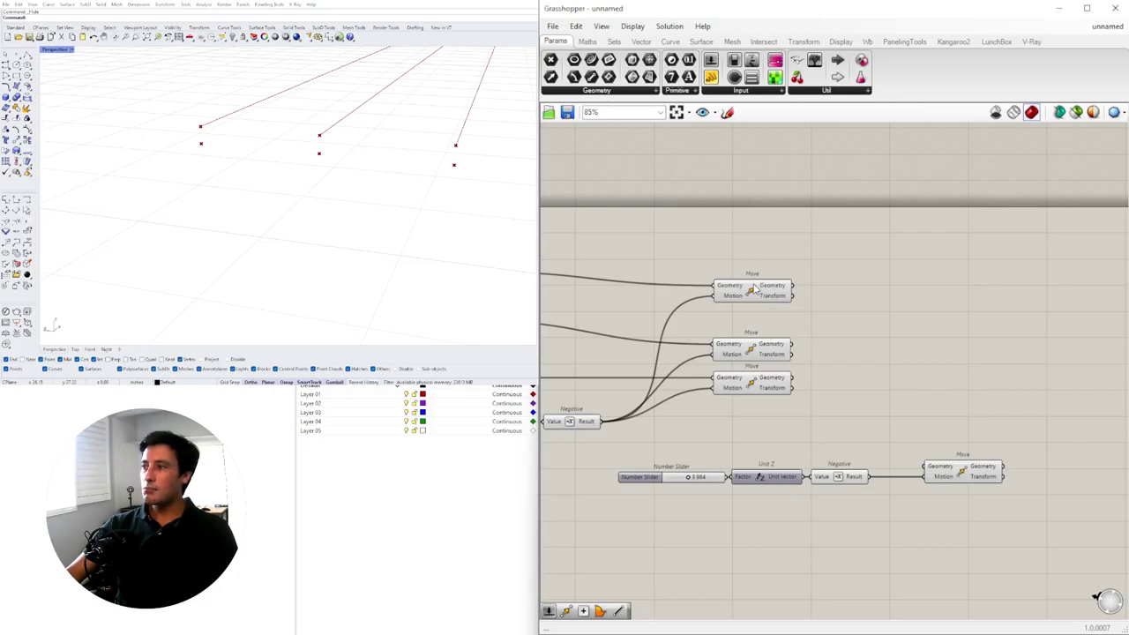
pyautogui.click(746, 353)
pyautogui.click(762, 294)
pyautogui.click(757, 349)
pyautogui.click(751, 291)
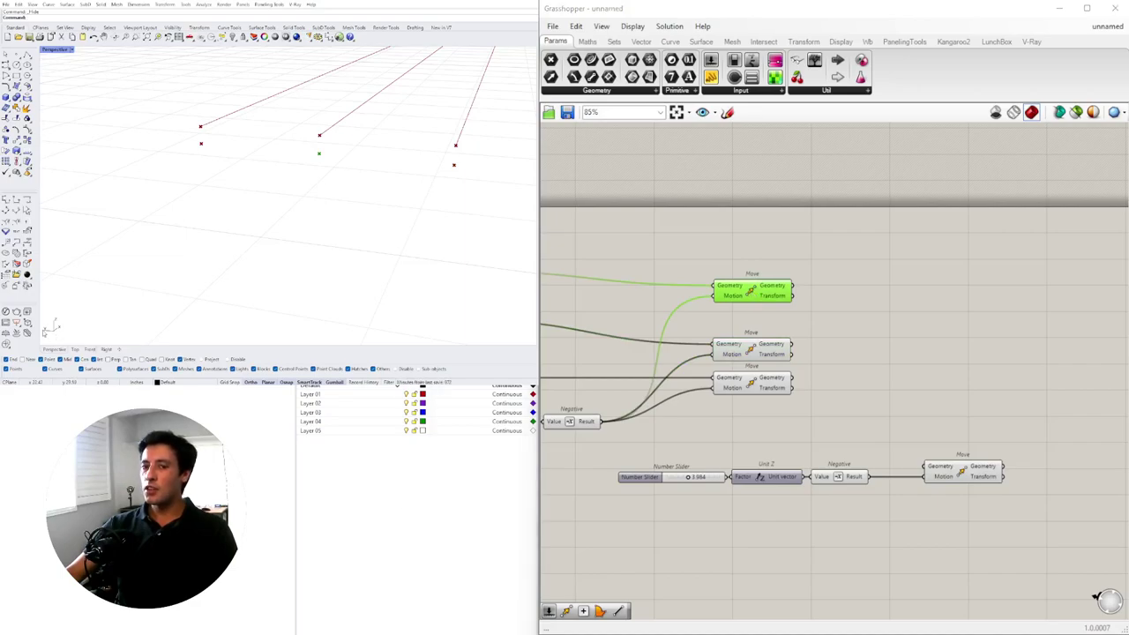
pyautogui.moveTo(54, 333); pyautogui.dragTo(450, 140, button='right')
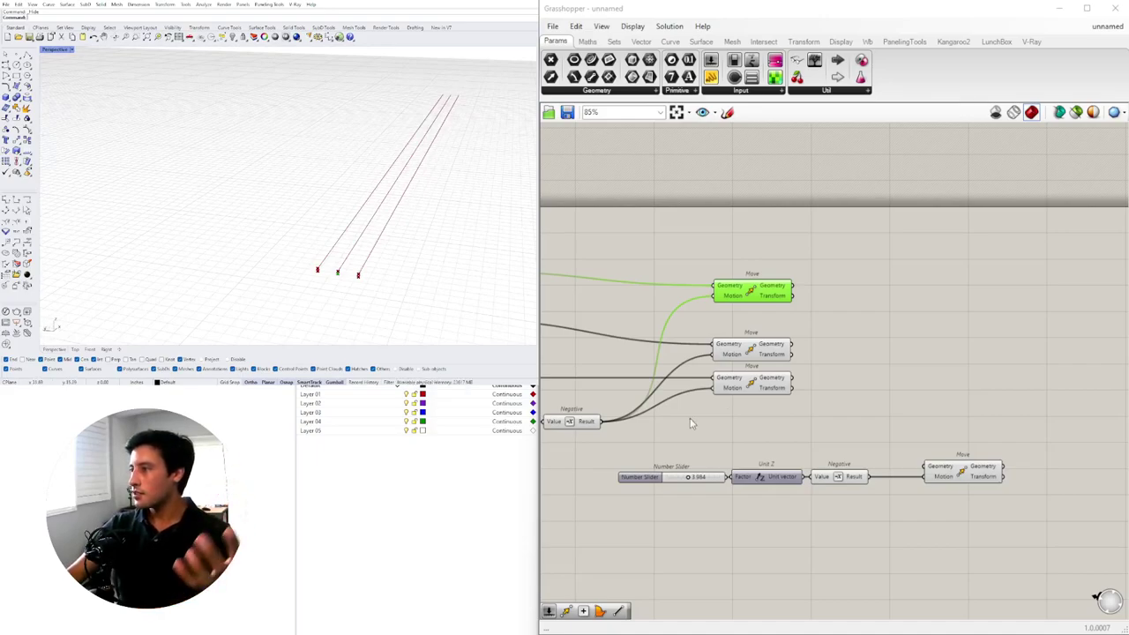
pyautogui.scroll(6, 336, 261)
pyautogui.keyDown('shift'); pyautogui.moveTo(336, 269); pyautogui.dragTo(309, 237, button='right'); pyautogui.keyUp('shift')
pyautogui.scroll(6, 319, 230)
pyautogui.scroll(-6, 325, 229)
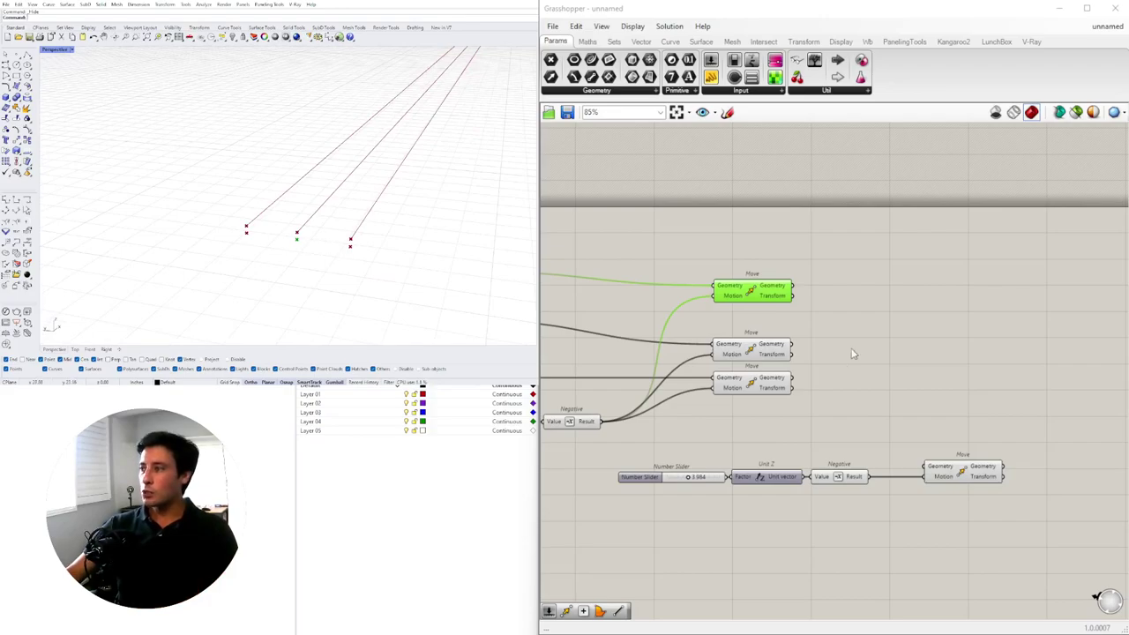
# - Add a Line component beside the top Move
pyautogui.click(761, 342)
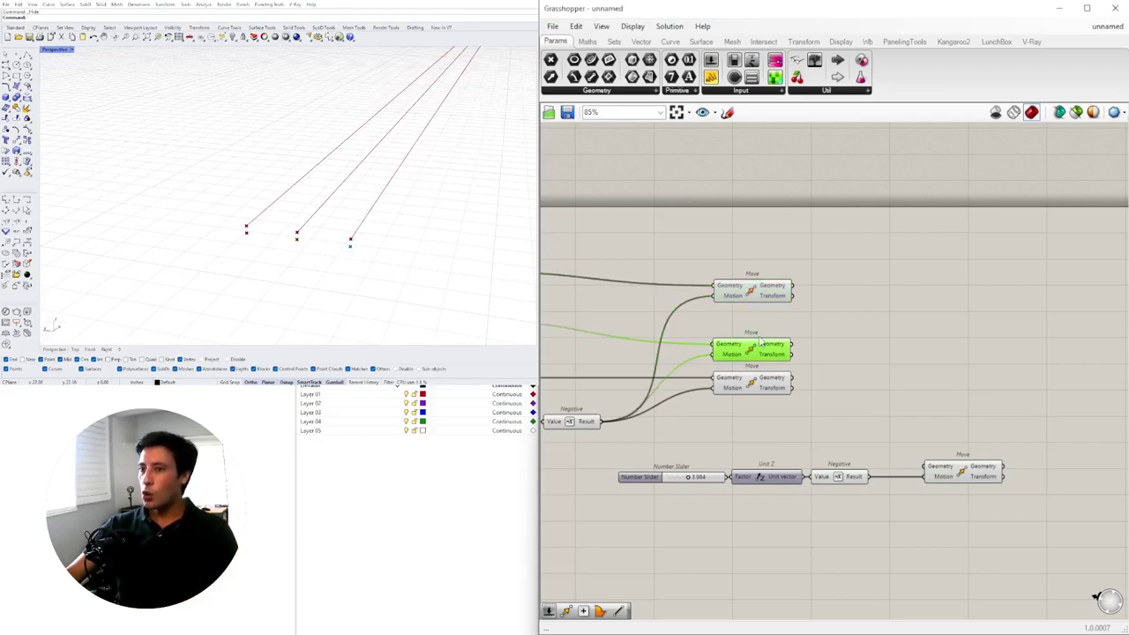
pyautogui.doubleClick(849, 307)
pyautogui.write('lin')
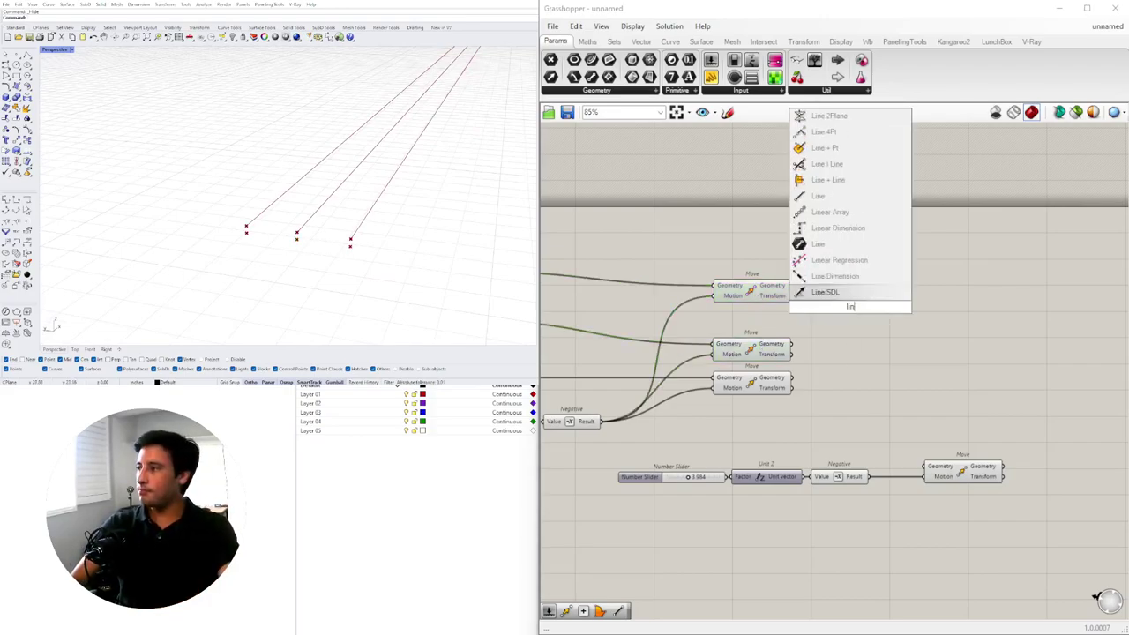
pyautogui.write('e')
pyautogui.click(843, 278)
pyautogui.moveTo(852, 317); pyautogui.dragTo(936, 300)
# - Feed Line's Start Point from the top Move and its End Point from the second Move, and place Line between them
pyautogui.click(757, 299)
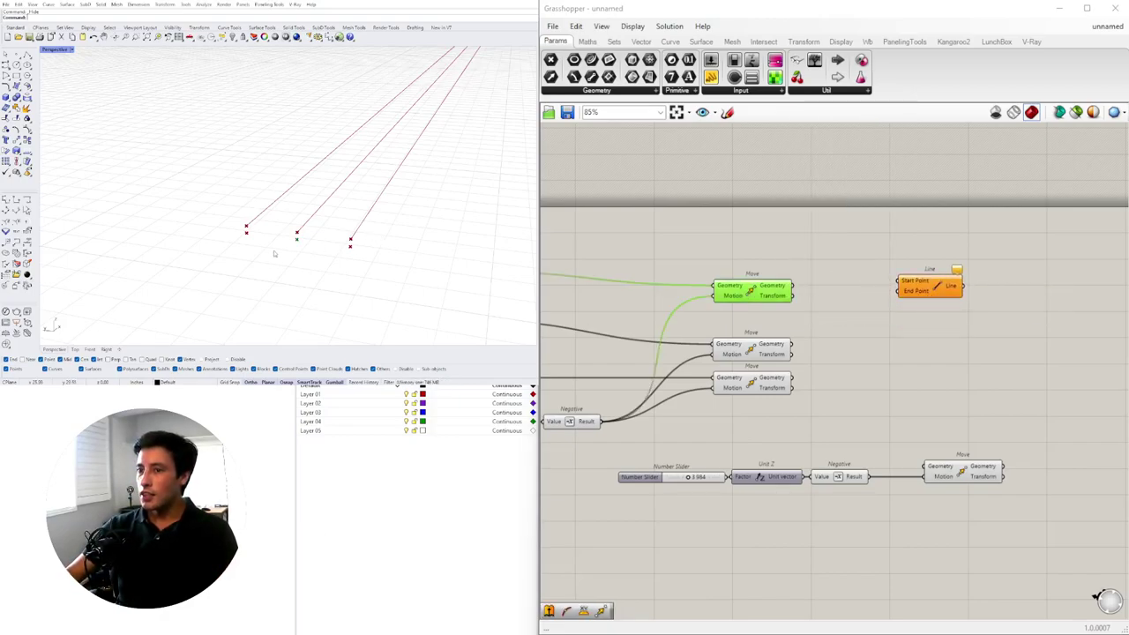
pyautogui.moveTo(792, 285); pyautogui.dragTo(898, 281)
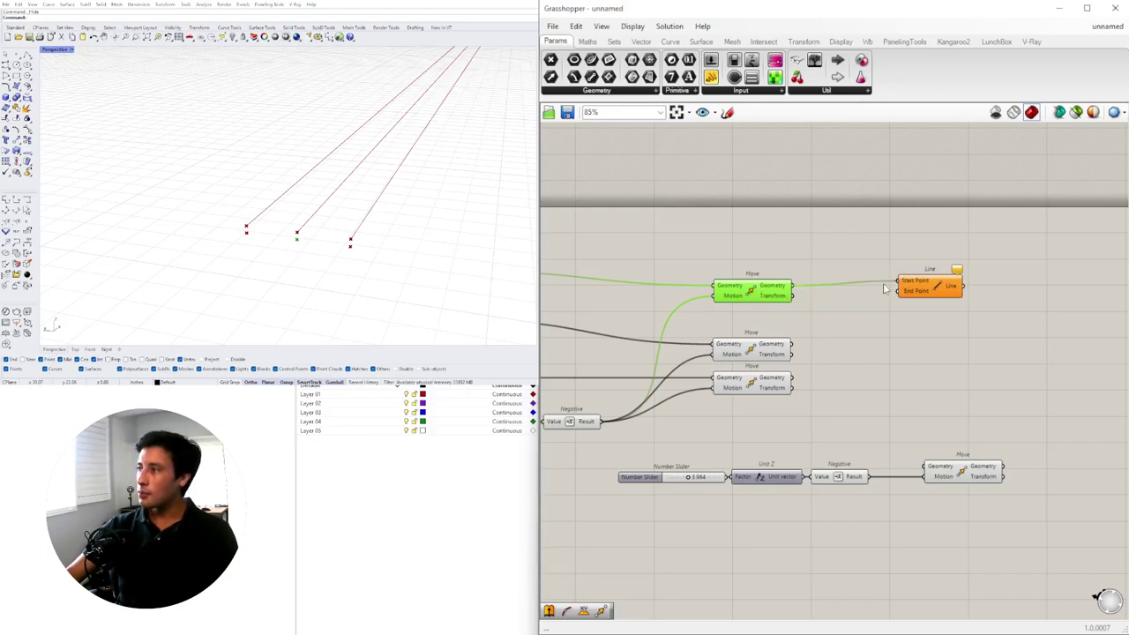
pyautogui.moveTo(792, 344); pyautogui.dragTo(891, 293)
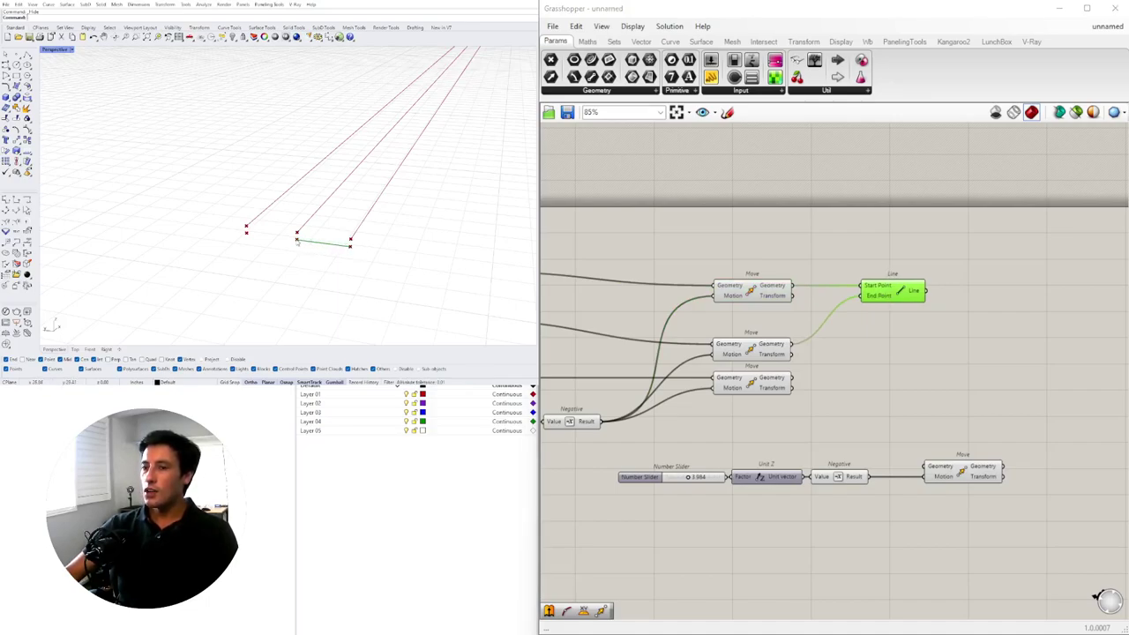
pyautogui.moveTo(900, 304); pyautogui.dragTo(860, 323)
# - Add an Amplitude component and connect the Line output to its Vector input
pyautogui.doubleClick(937, 333)
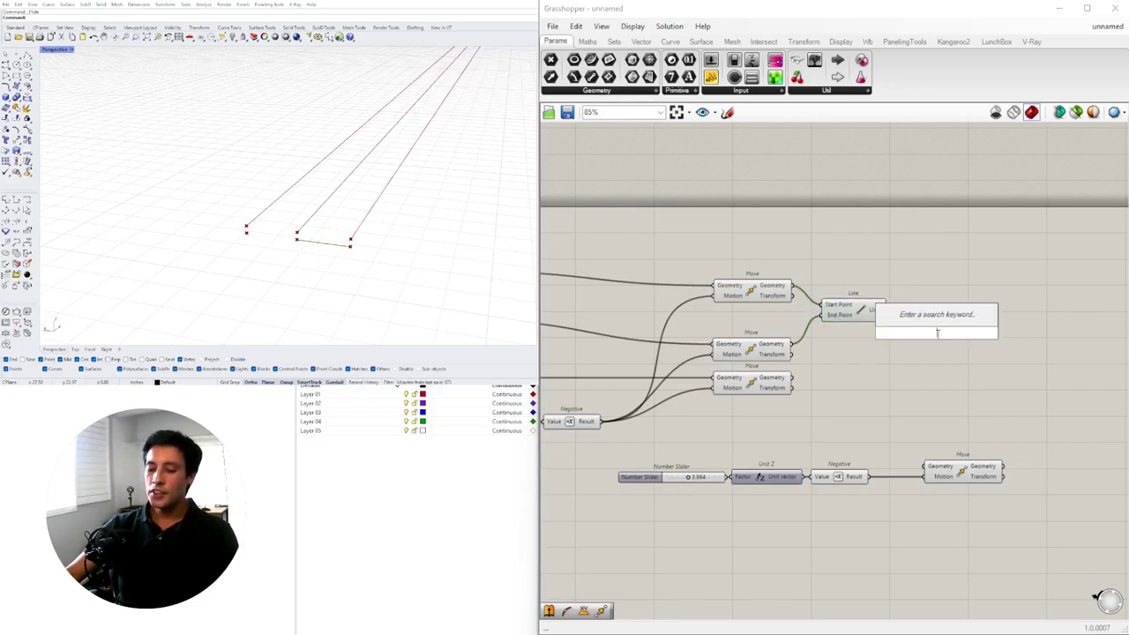
pyautogui.write('ampl')
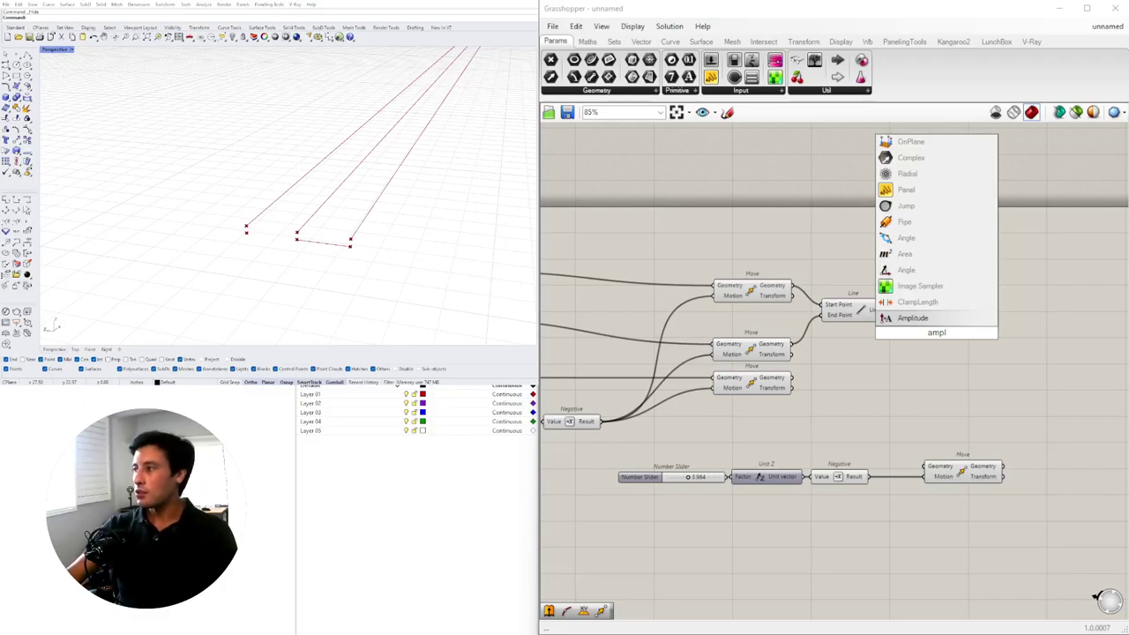
pyautogui.click(912, 317)
pyautogui.moveTo(937, 332); pyautogui.dragTo(983, 331)
pyautogui.moveTo(885, 310); pyautogui.dragTo(949, 326)
pyautogui.moveTo(1004, 393); pyautogui.dragTo(901, 415, button='right')
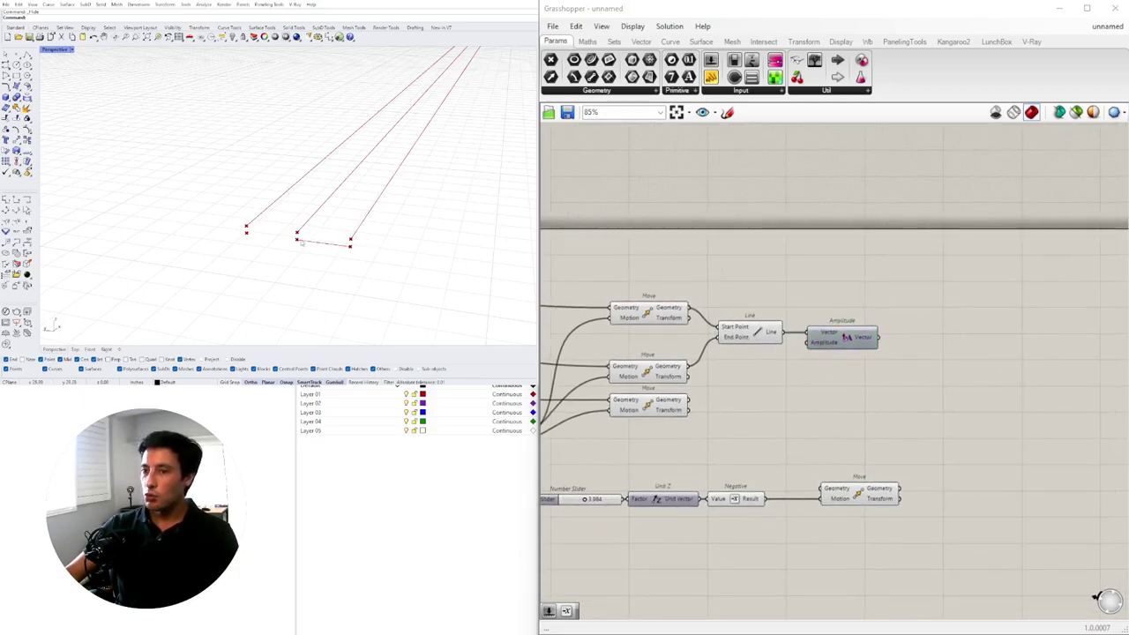
# - Add another Move component and connect Amplitude's Vector output to its Motion input
pyautogui.doubleClick(976, 390)
pyautogui.write('move')
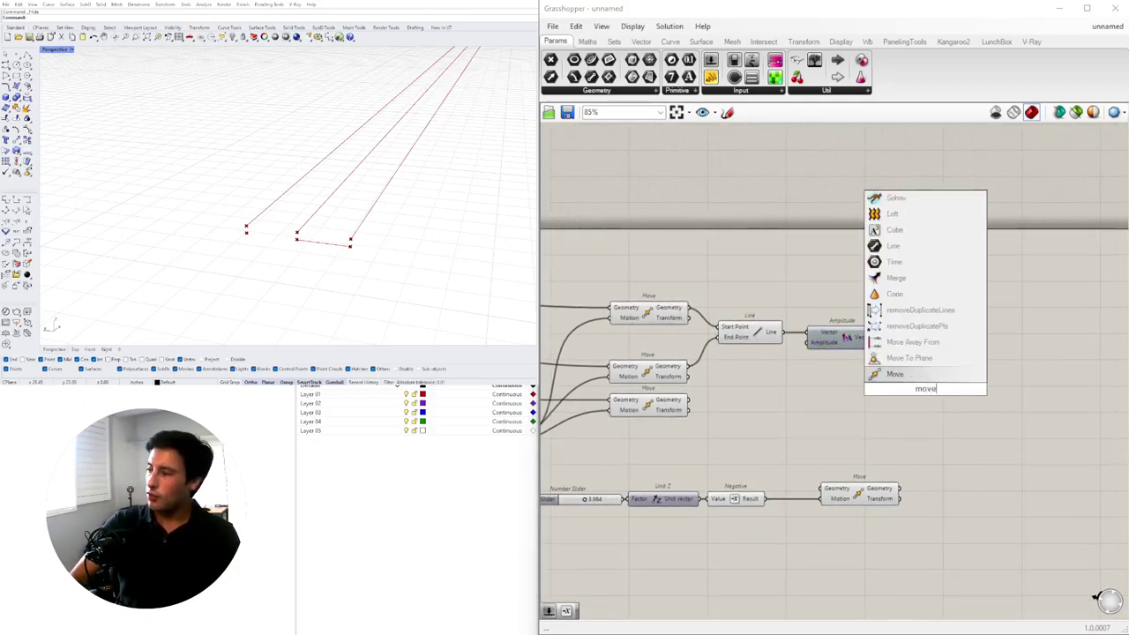
pyautogui.press('Return')
pyautogui.click(857, 499)
pyautogui.moveTo(922, 389); pyautogui.dragTo(968, 361)
pyautogui.moveTo(880, 342); pyautogui.dragTo(957, 387)
# - Connect the top Move's Geometry output to the new Move's Geometry input, level the two, and shift Amplitude closer to the new Move
pyautogui.click(662, 377)
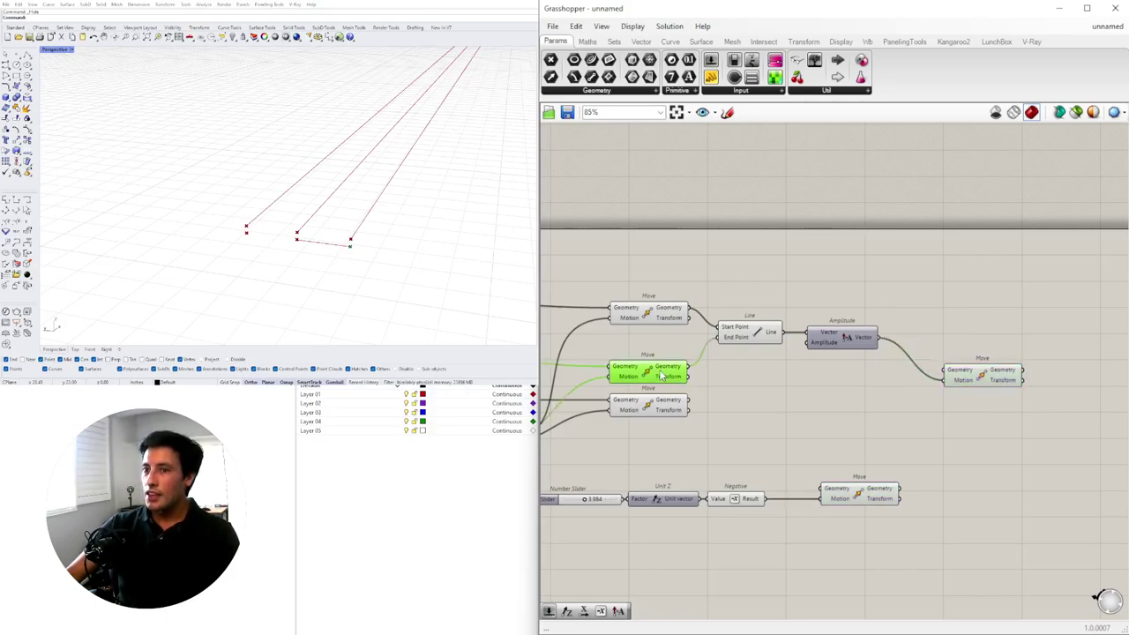
pyautogui.click(654, 310)
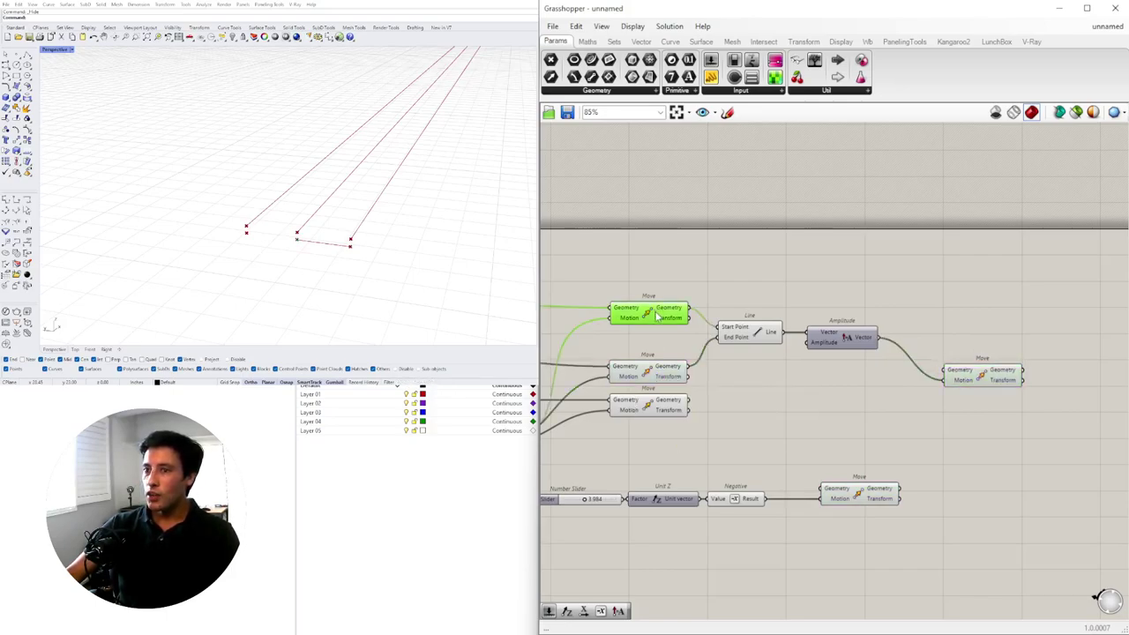
pyautogui.moveTo(998, 373); pyautogui.dragTo(1008, 304)
pyautogui.moveTo(693, 315); pyautogui.dragTo(966, 324)
pyautogui.click(860, 340)
pyautogui.moveTo(859, 337); pyautogui.dragTo(902, 337)
# - Add a Number Slider set to 0.500 and connect it to Amplitude's Amplitude input
pyautogui.doubleClick(693, 264)
pyautogui.write('l')
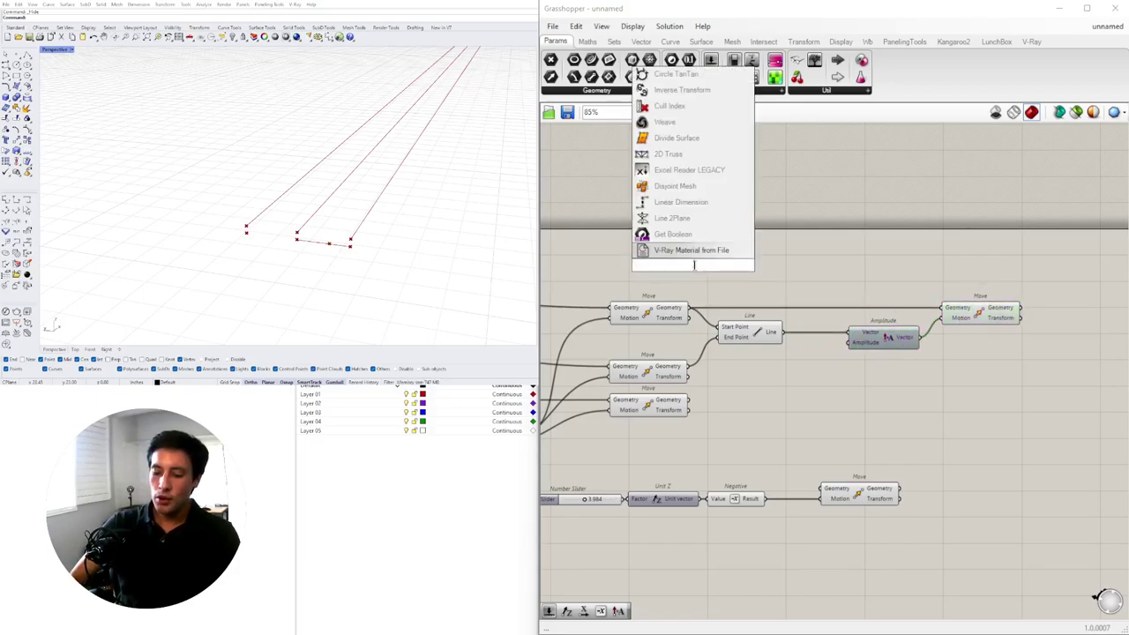
pyautogui.write('500')
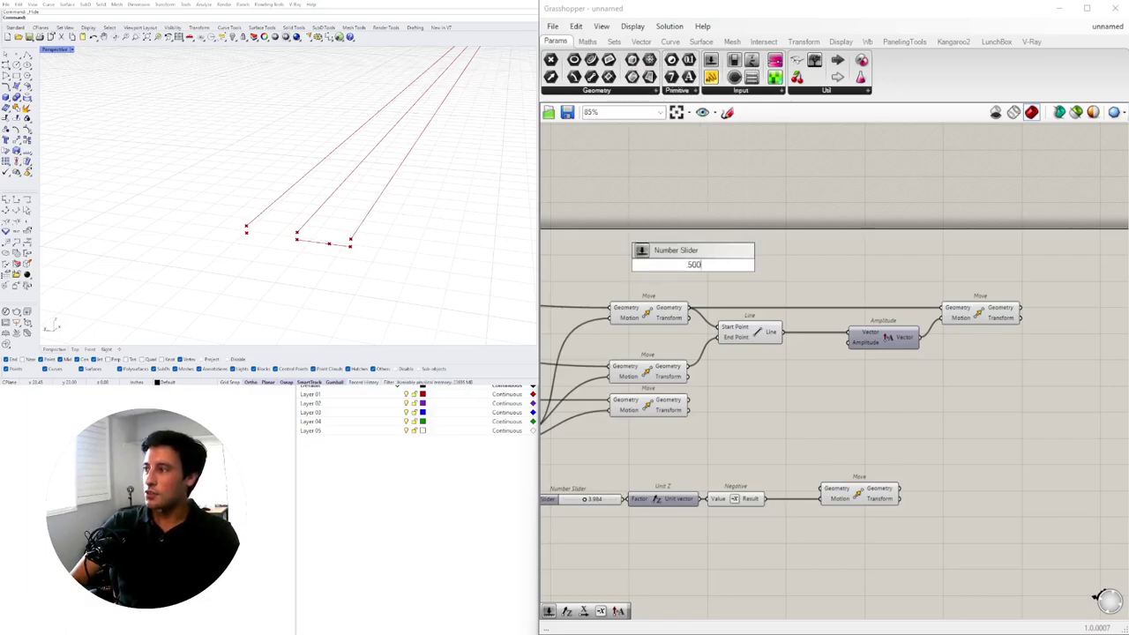
pyautogui.press('Return')
pyautogui.scroll(1, 746, 303)
pyautogui.moveTo(749, 260); pyautogui.dragTo(865, 352)
pyautogui.click(719, 259)
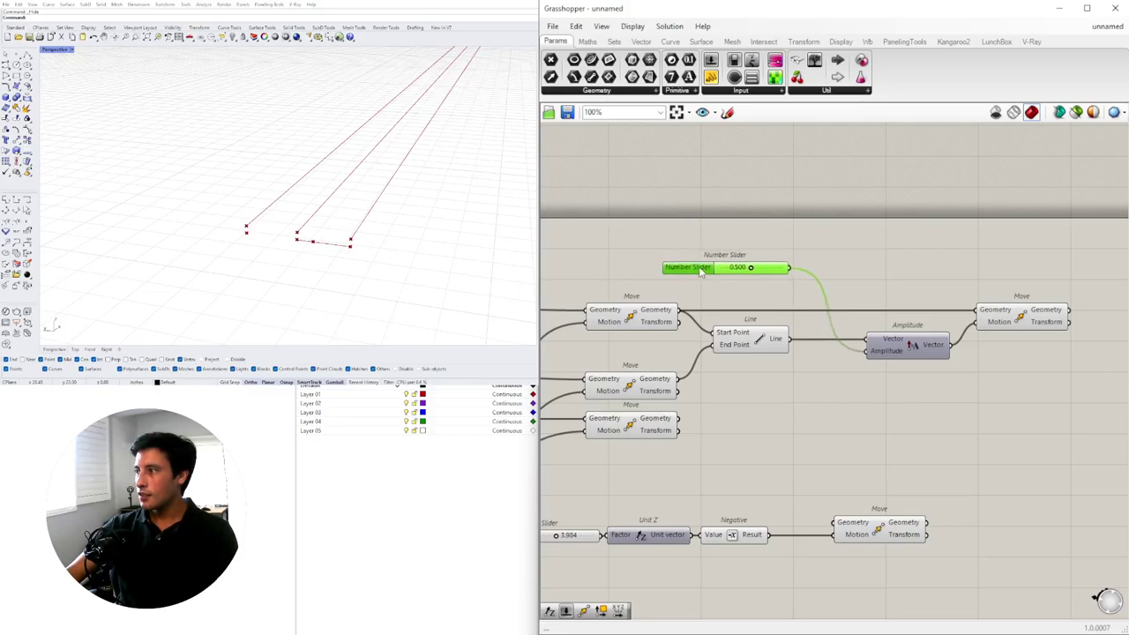
# - Set the slider feeding Amplitude to 0.353
pyautogui.scroll(5, 787, 277)
pyautogui.moveTo(787, 277); pyautogui.dragTo(758, 275)
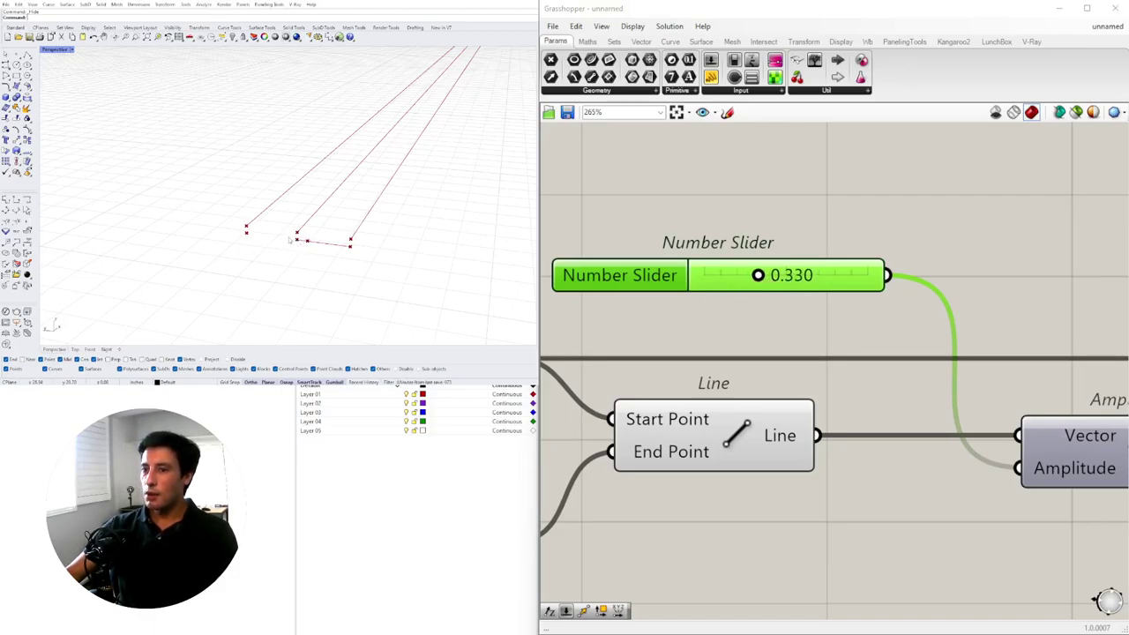
pyautogui.moveTo(759, 275); pyautogui.dragTo(762, 276)
pyautogui.scroll(-3, 762, 276)
pyautogui.moveTo(929, 375); pyautogui.dragTo(852, 374, button='right')
pyautogui.click(852, 374)
pyautogui.click(943, 335)
# - Duplicate the last Move below itself and insert a Negative component between Amplitude's Vector output and the copy's Motion input
pyautogui.moveTo(1062, 379); pyautogui.dragTo(846, 386, button='right')
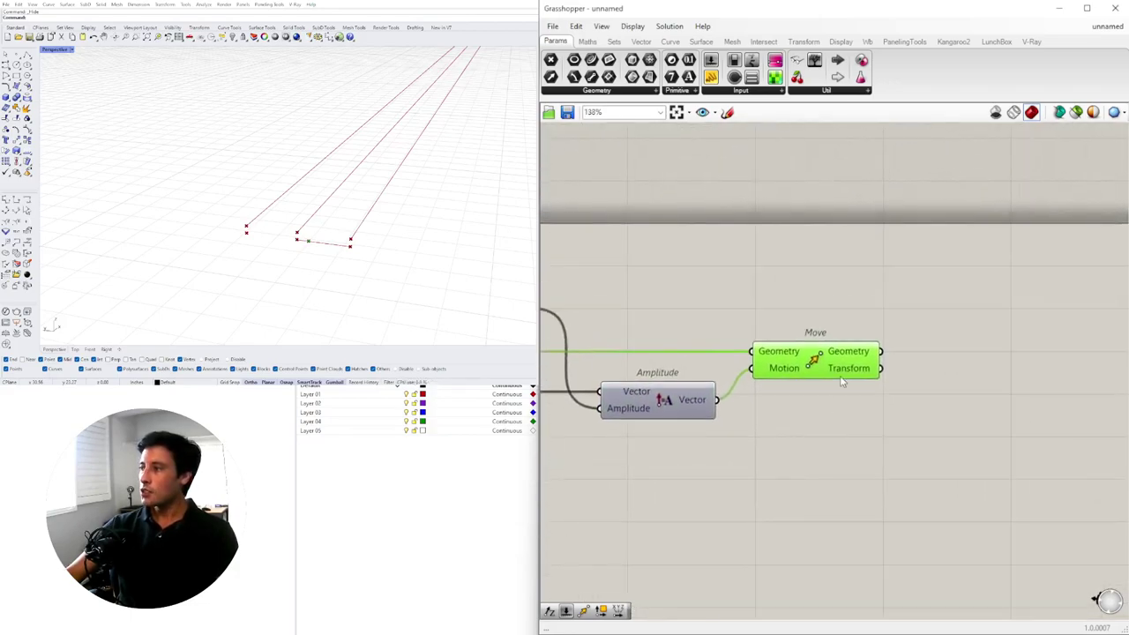
pyautogui.scroll(-3, 849, 385)
pyautogui.moveTo(830, 372); pyautogui.dragTo(904, 380)
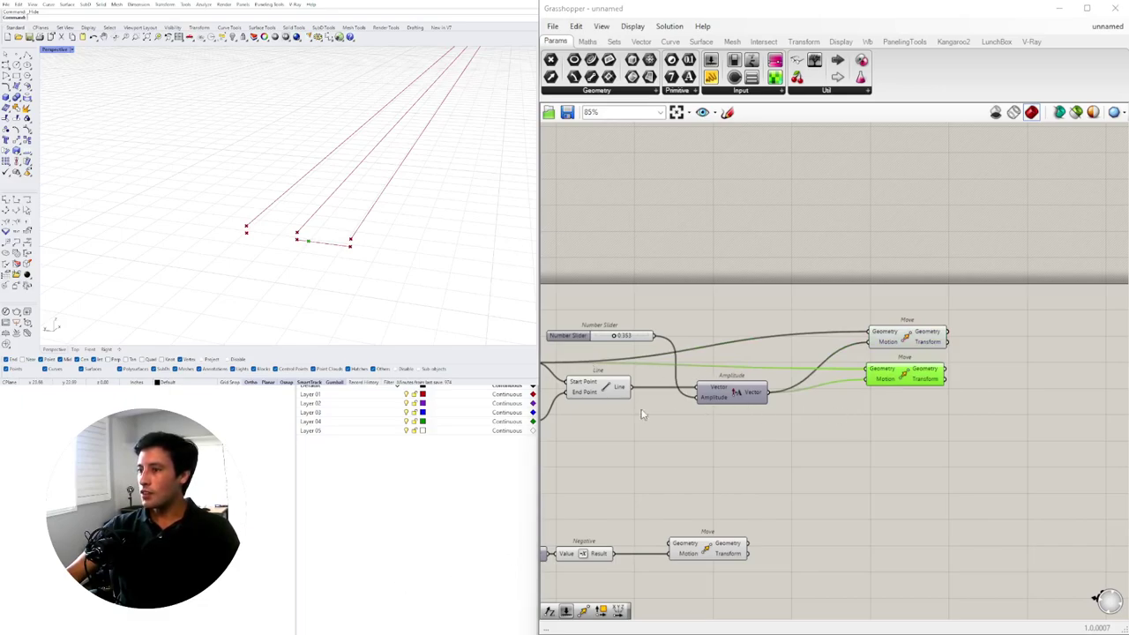
pyautogui.doubleClick(794, 412)
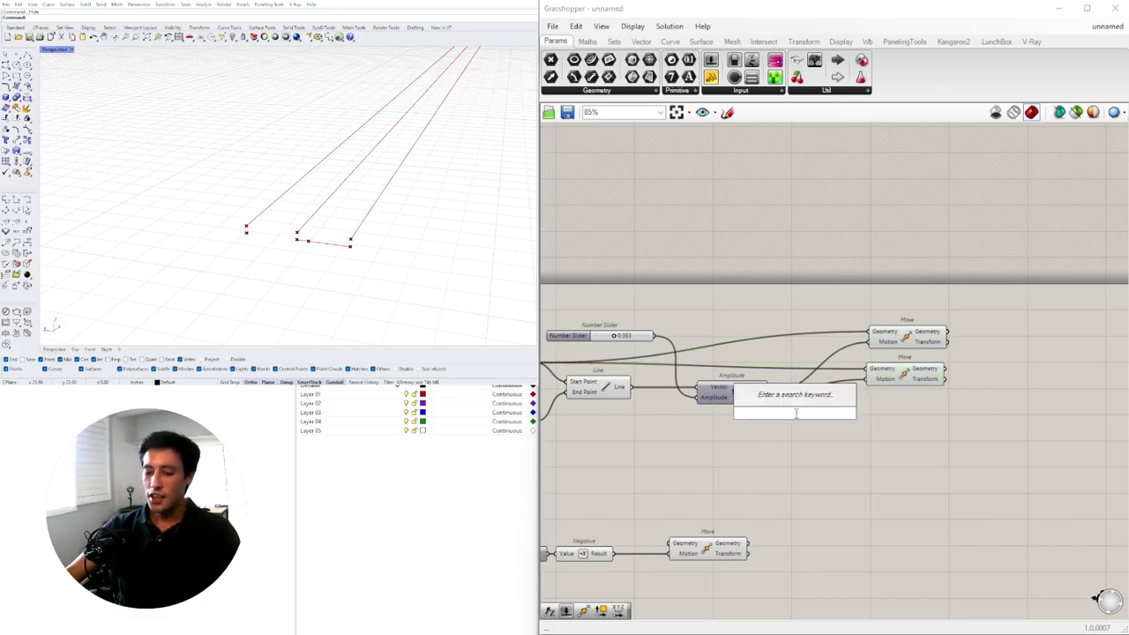
pyautogui.write('neg')
pyautogui.click(796, 398)
pyautogui.moveTo(797, 414); pyautogui.dragTo(869, 378)
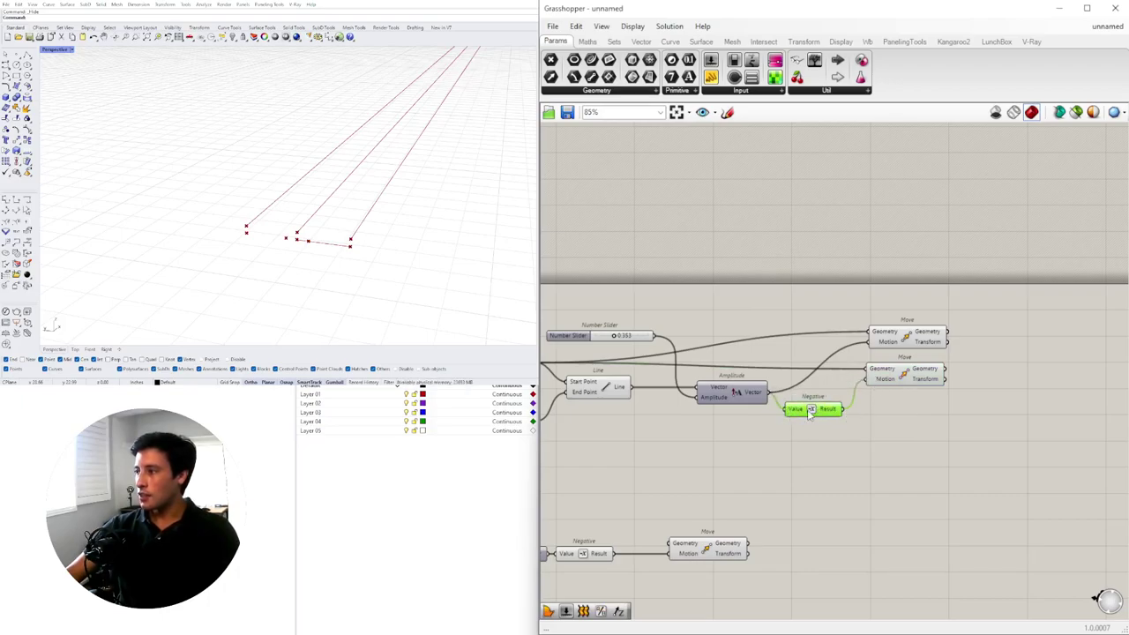
# - Tuck the Negative closer to Amplitude and shift the two Moves after it farther along the canvas
pyautogui.moveTo(810, 412); pyautogui.dragTo(830, 395)
pyautogui.moveTo(900, 384); pyautogui.dragTo(932, 383)
pyautogui.moveTo(921, 337); pyautogui.dragTo(952, 340)
pyautogui.click(938, 396)
pyautogui.click(932, 380)
# - Turn off the preview of the top Move feeding the Line's start point and of the Line component
pyautogui.moveTo(829, 390); pyautogui.dragTo(1045, 393, button='right')
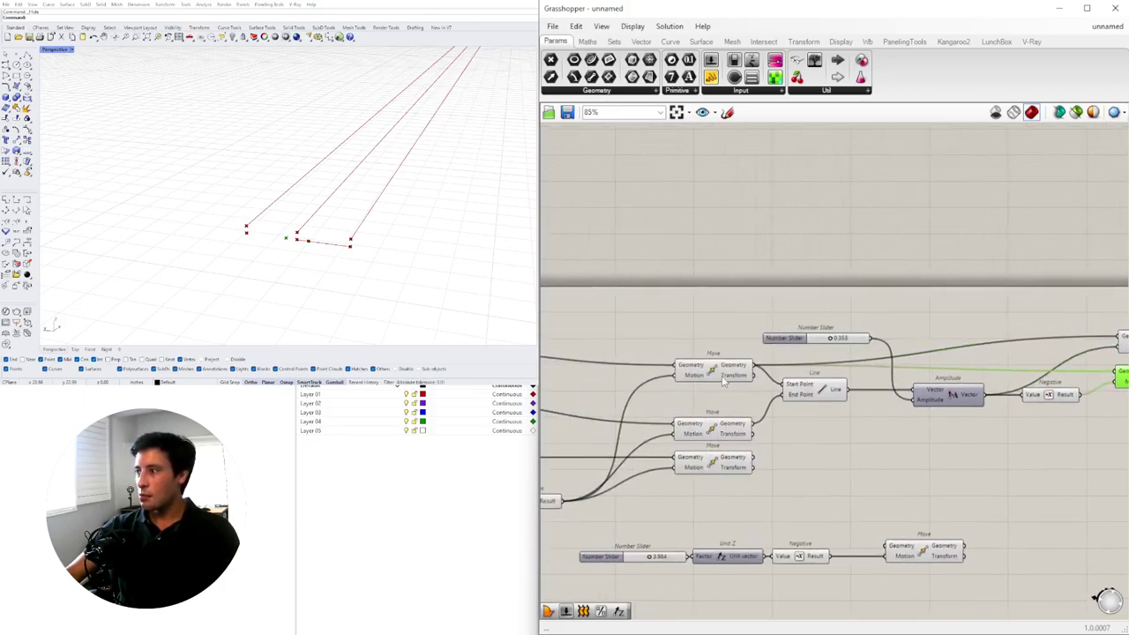
pyautogui.click(710, 370)
pyautogui.rightClick(712, 371)
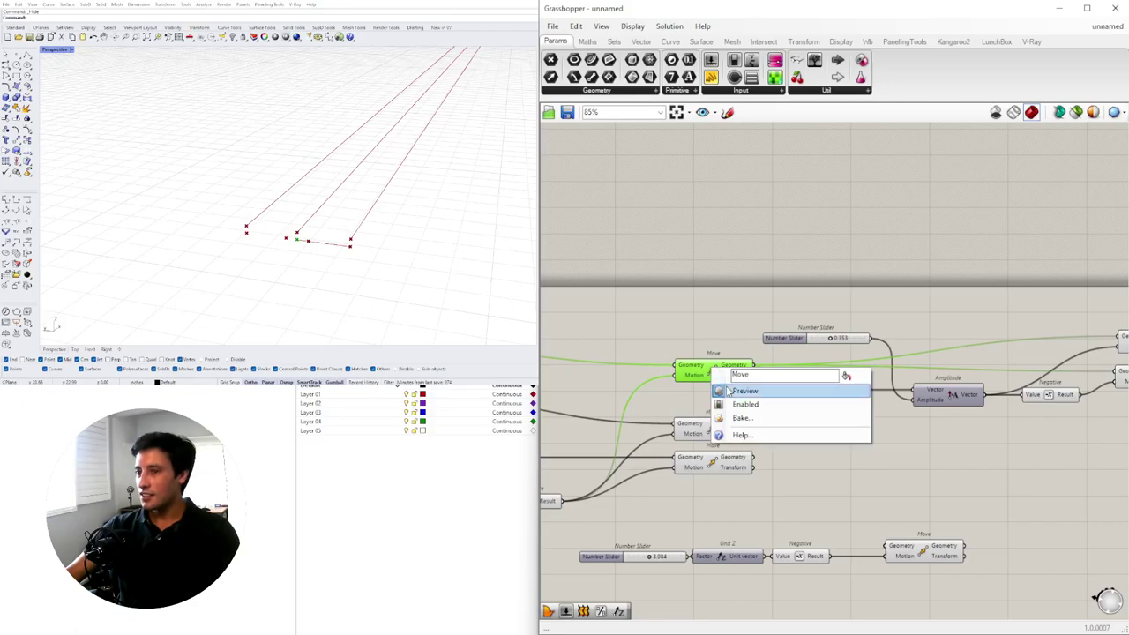
pyautogui.moveTo(995, 437); pyautogui.dragTo(867, 419, button='right')
pyautogui.moveTo(738, 367); pyautogui.dragTo(818, 381, button='right')
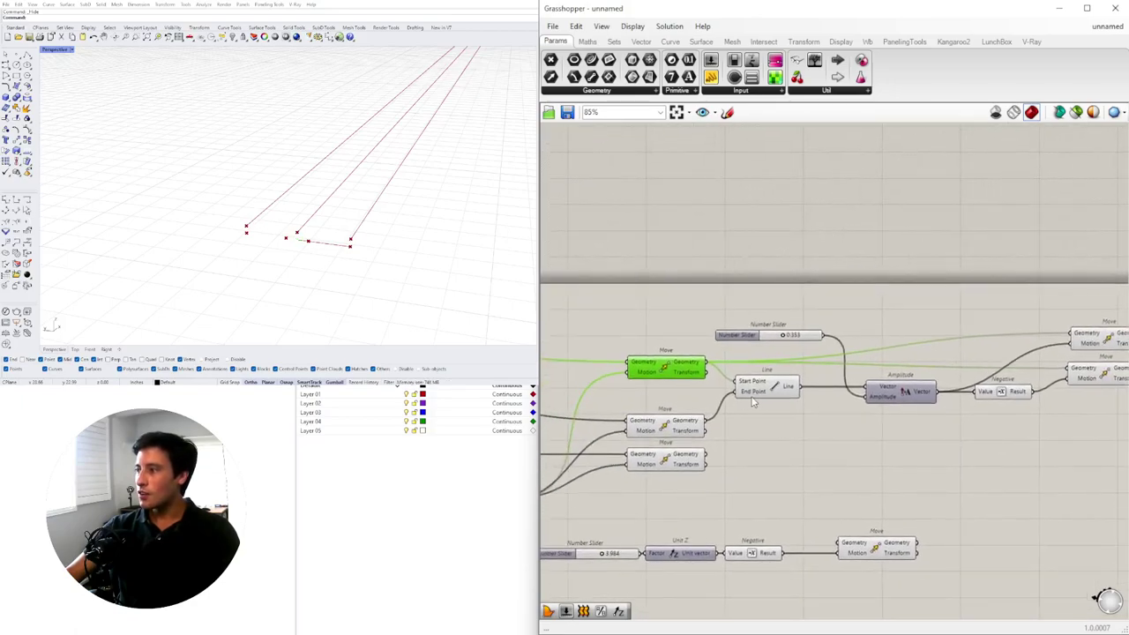
pyautogui.rightClick(778, 394)
pyautogui.click(802, 411)
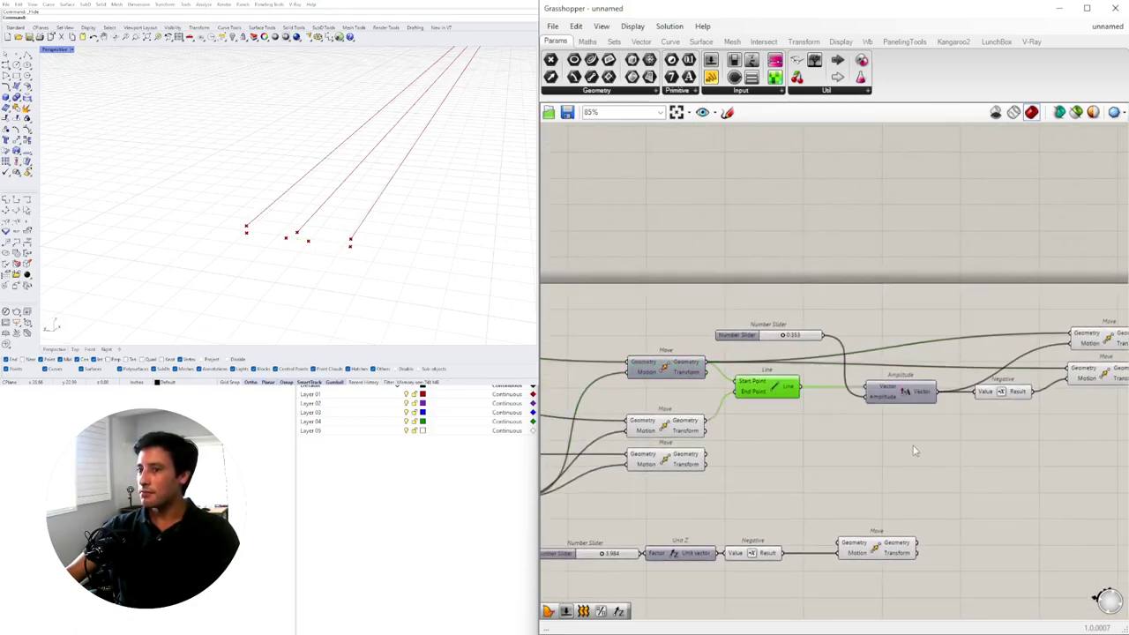
pyautogui.scroll(-6, 343, 232)
pyautogui.moveTo(397, 253); pyautogui.dragTo(374, 275, button='right')
pyautogui.scroll(4, 383, 309)
pyautogui.scroll(12, 360, 168)
pyautogui.scroll(-6, 364, 192)
pyautogui.moveTo(363, 192); pyautogui.dragTo(302, 219, button='right')
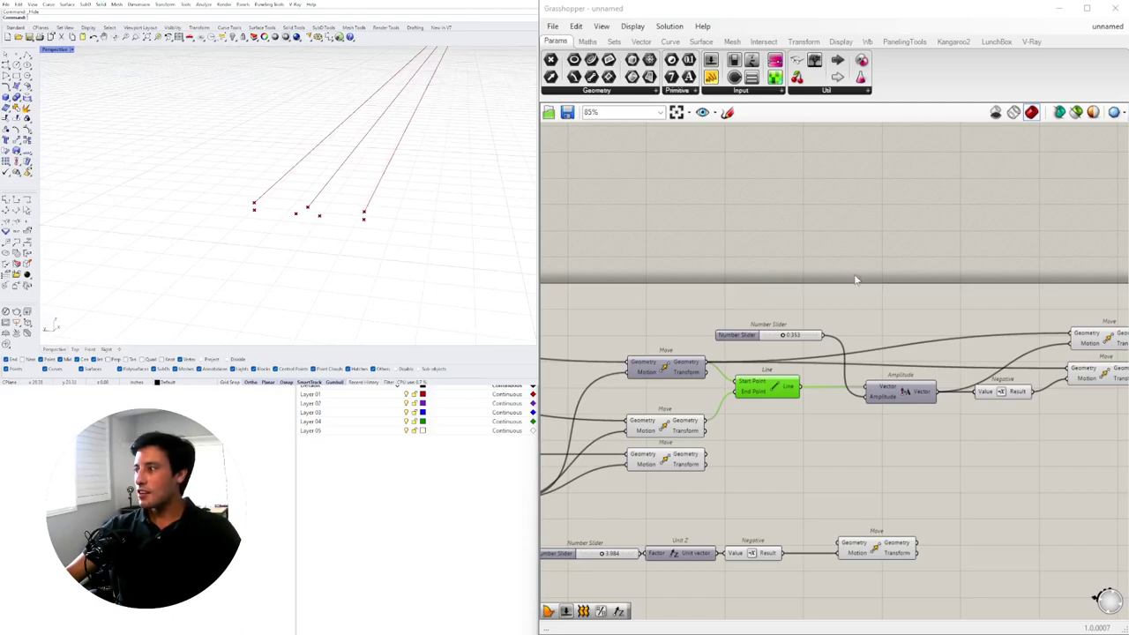
# - Add a Division component between the slider and Amplitude, feeding the slider into A and Result into Amplitude's Amplitude input
pyautogui.click(855, 277)
pyautogui.scroll(2, 809, 339)
pyautogui.moveTo(723, 336); pyautogui.dragTo(658, 332)
pyautogui.scroll(3, 749, 338)
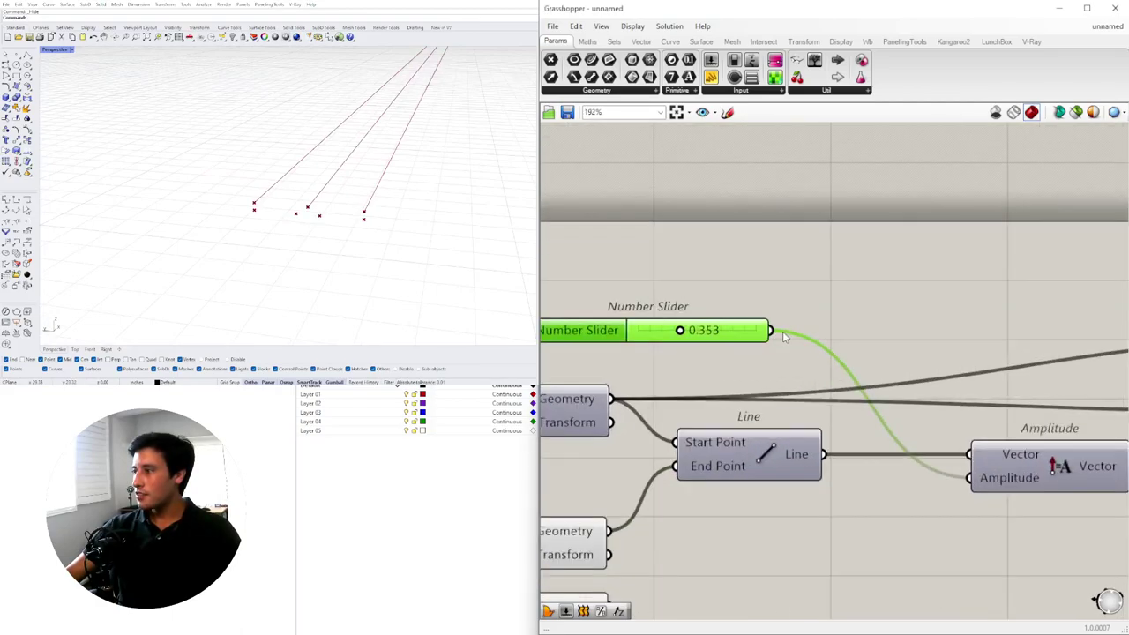
pyautogui.doubleClick(818, 313)
pyautogui.press('Return')
pyautogui.moveTo(769, 332); pyautogui.dragTo(745, 313)
pyautogui.moveTo(920, 305); pyautogui.dragTo(970, 477)
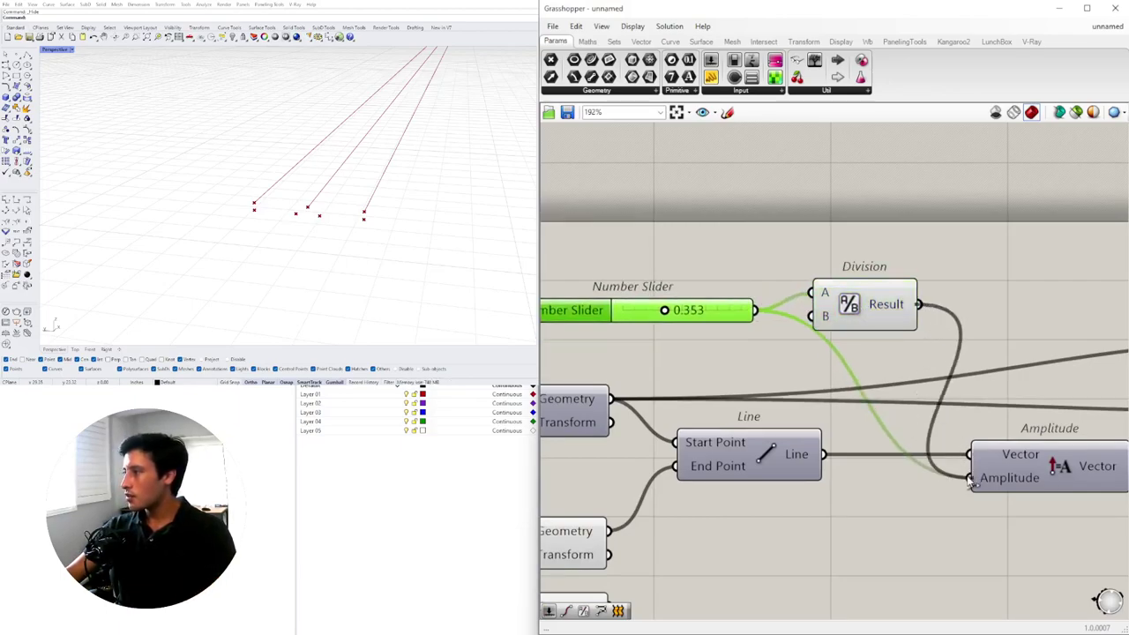
pyautogui.moveTo(851, 304); pyautogui.dragTo(819, 321)
# - Set the Number Slider feeding the new Division to 0.500
pyautogui.scroll(2, 668, 319)
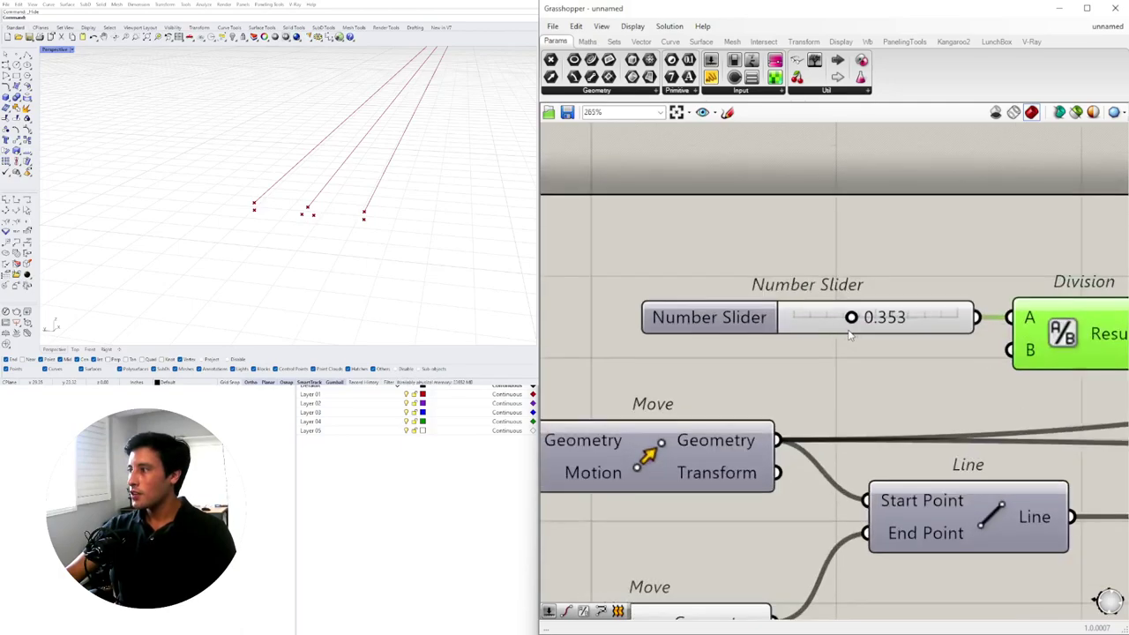
pyautogui.doubleClick(852, 330)
pyautogui.write('.5')
pyautogui.press('Return')
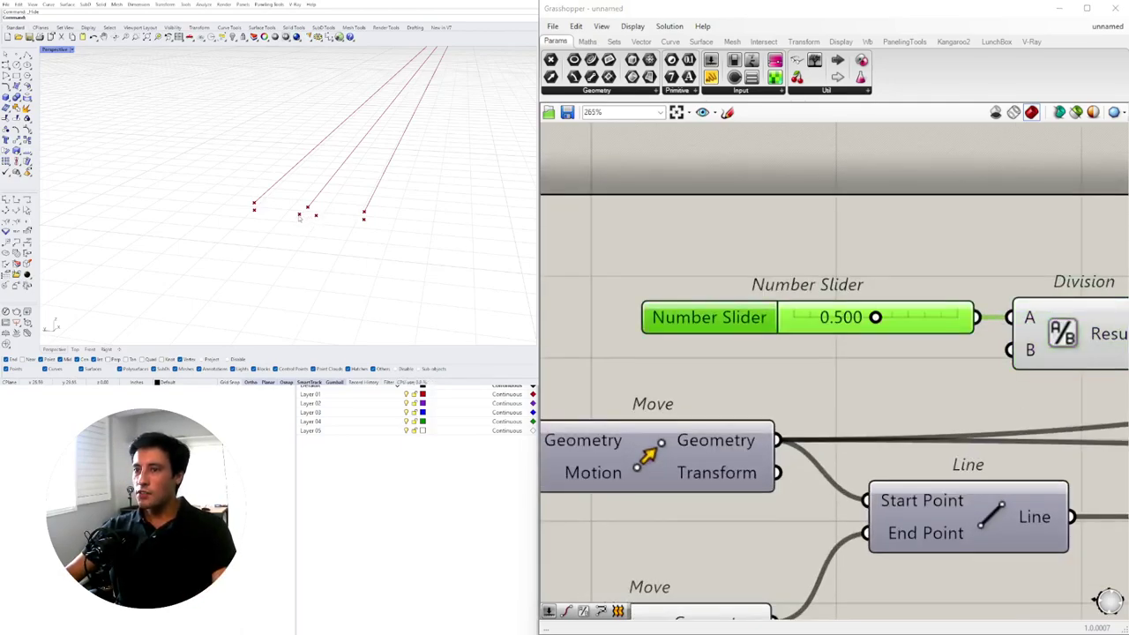
# - Increase the first slider, which controls the Offset Curve distance, to widen the spacing of the outer lines
pyautogui.scroll(-9, 867, 306)
pyautogui.moveTo(592, 375); pyautogui.dragTo(730, 381, button='right')
pyautogui.scroll(6, 829, 408)
pyautogui.moveTo(906, 440); pyautogui.dragTo(745, 412, button='right')
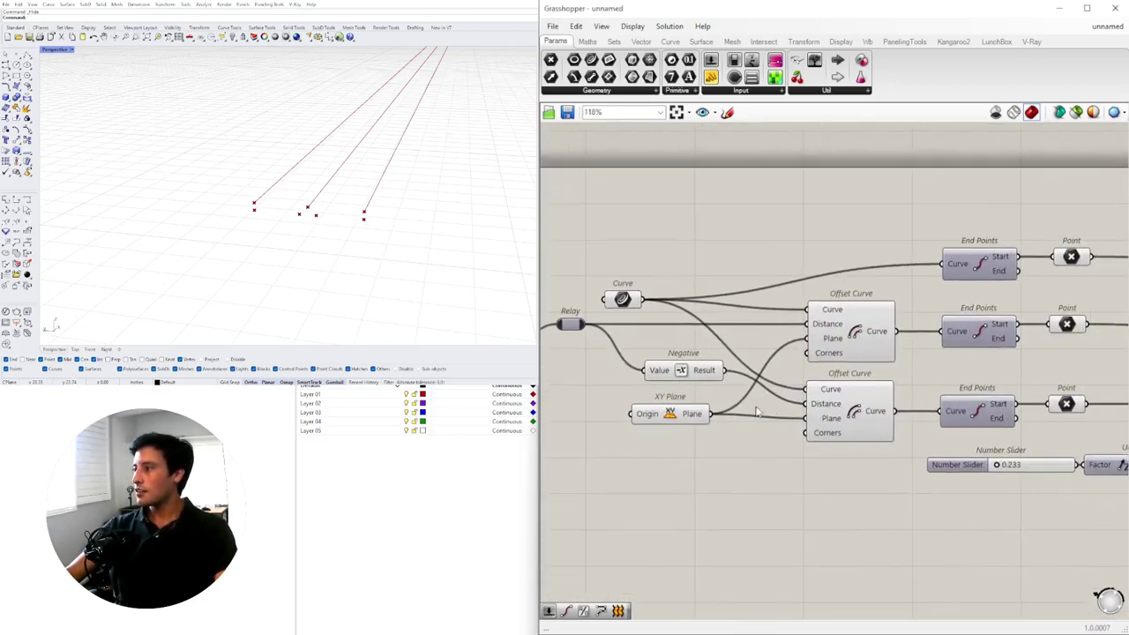
pyautogui.moveTo(705, 371); pyautogui.dragTo(832, 386, button='right')
pyautogui.moveTo(727, 336); pyautogui.dragTo(763, 328, button='right')
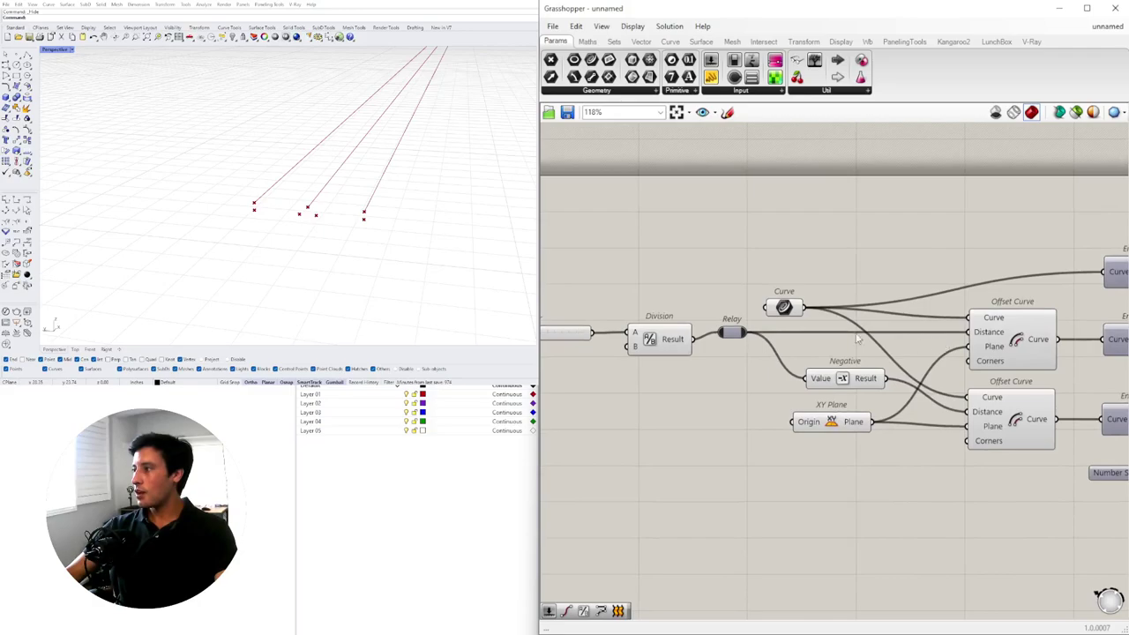
pyautogui.moveTo(893, 338); pyautogui.dragTo(1065, 366, button='right')
pyautogui.scroll(6, 702, 360)
pyautogui.moveTo(700, 351); pyautogui.dragTo(722, 353)
# - Increase the slider feeding the first Unit Z to lower the moved flange points farther
pyautogui.scroll(-8, 721, 353)
pyautogui.scroll(6, 778, 396)
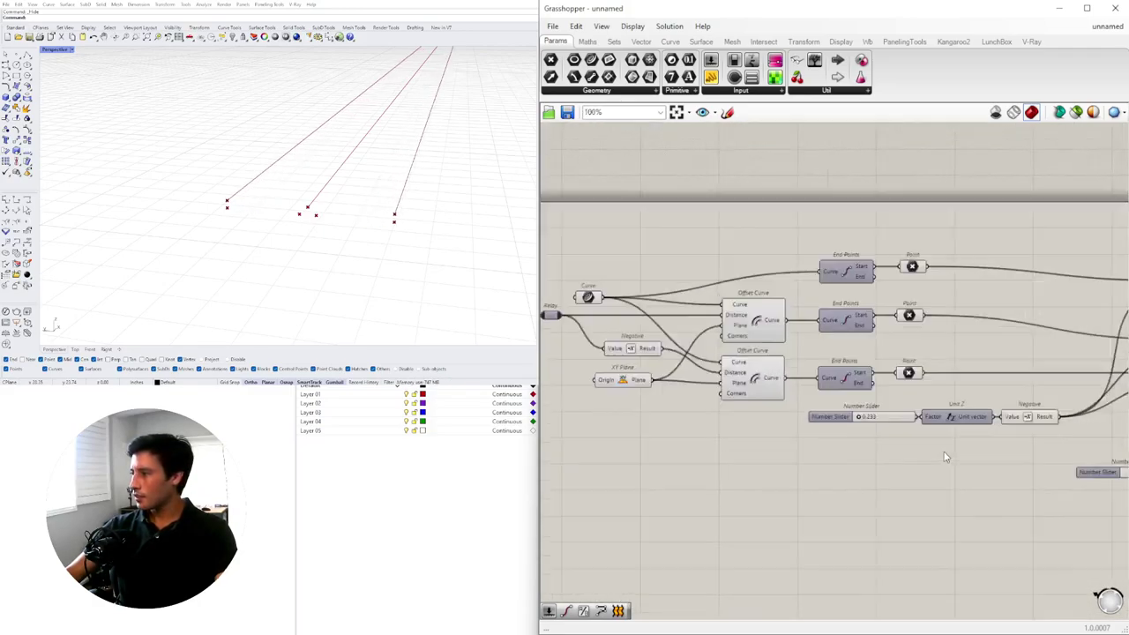
pyautogui.moveTo(749, 388); pyautogui.dragTo(752, 389)
pyautogui.scroll(-8, 751, 388)
pyautogui.scroll(1, 807, 393)
pyautogui.moveTo(935, 423); pyautogui.dragTo(874, 471, button='right')
pyautogui.click(956, 316)
pyautogui.click(951, 356)
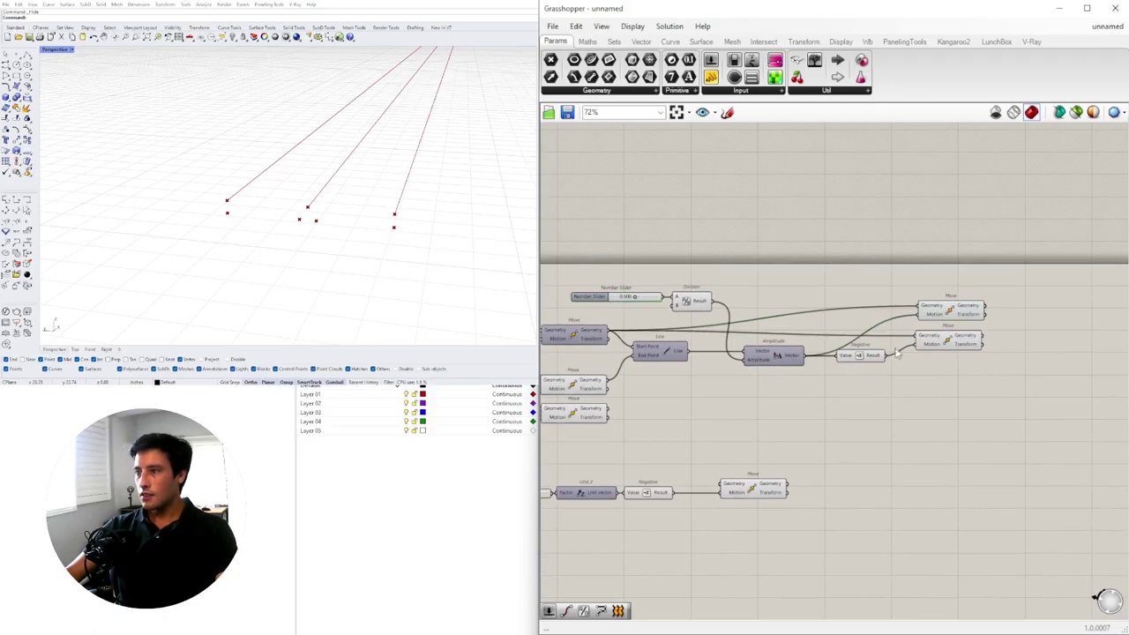
pyautogui.scroll(-6, 385, 269)
pyautogui.keyDown('shift'); pyautogui.moveTo(384, 269); pyautogui.dragTo(380, 208, button='right'); pyautogui.keyUp('shift')
# - Turn the preview of the Move feeding the Line's start point on and off again
pyautogui.scroll(1, 775, 335)
pyautogui.moveTo(775, 335); pyautogui.dragTo(940, 349, button='right')
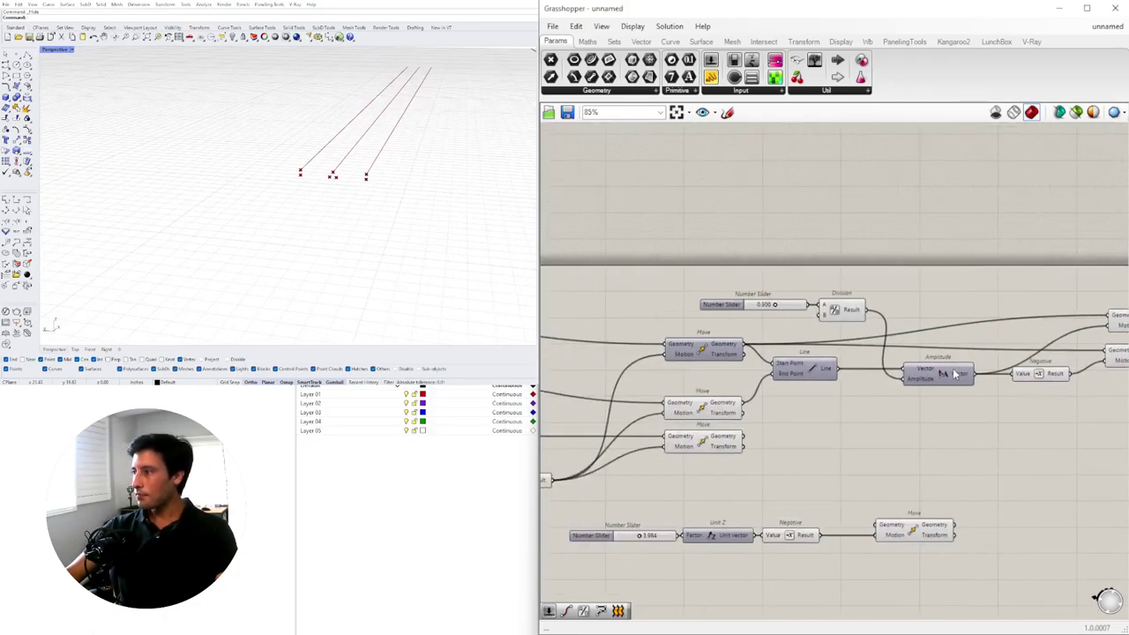
pyautogui.moveTo(683, 366); pyautogui.dragTo(736, 357, button='right')
pyautogui.click(758, 343)
pyautogui.rightClick(754, 341)
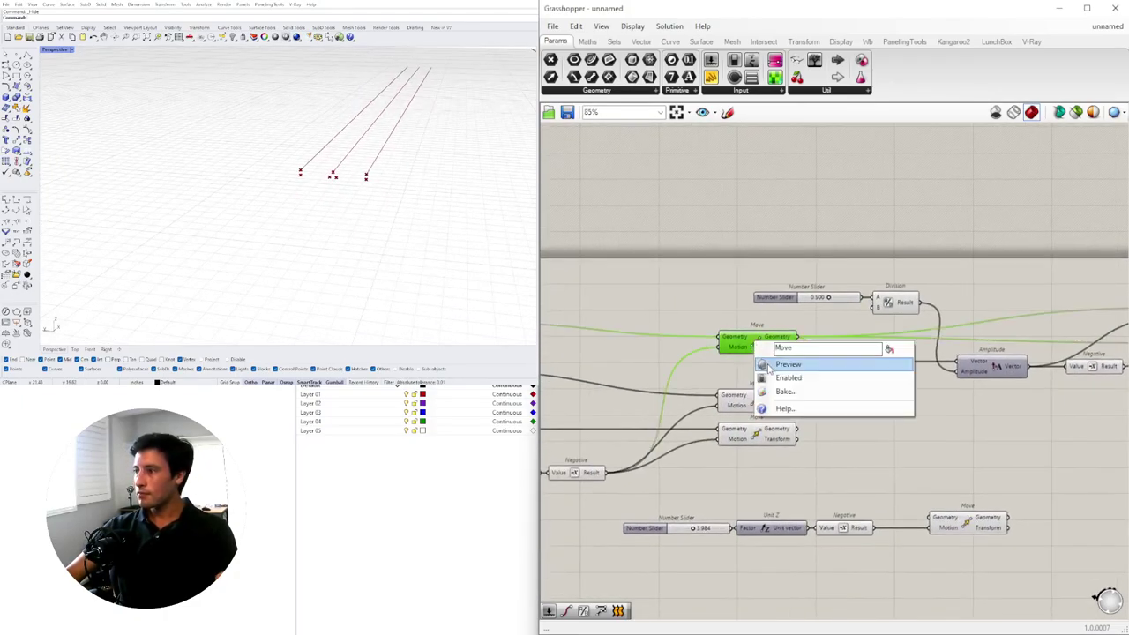
pyautogui.click(766, 363)
pyautogui.rightClick(750, 344)
pyautogui.click(764, 366)
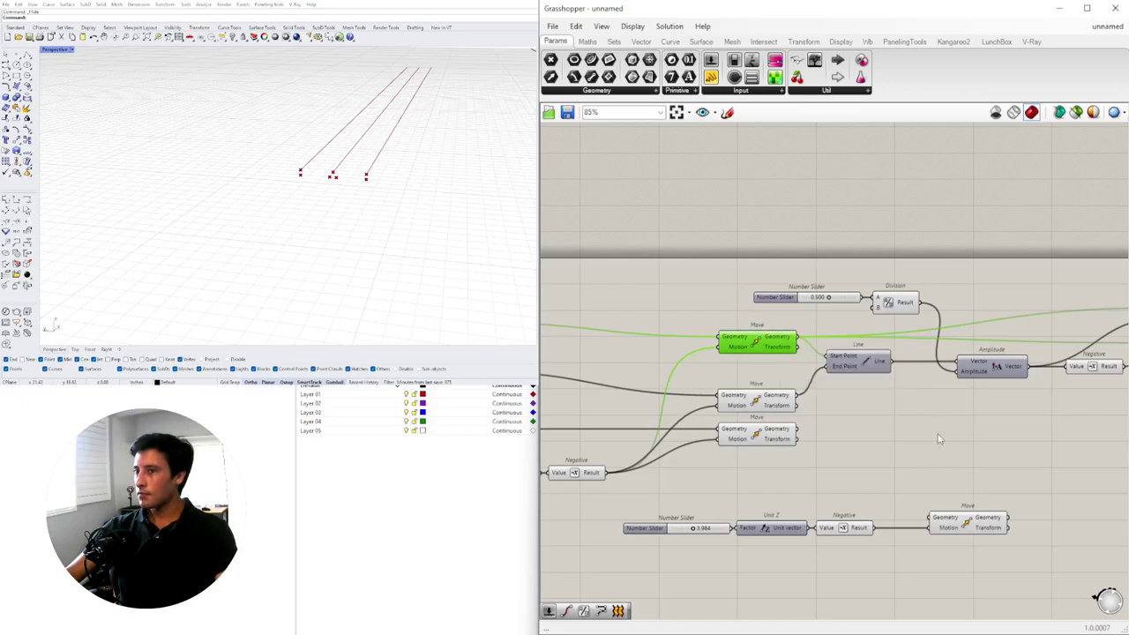
# - Select the two Amplitude-driven Moves together to examine their points on either side of the centre
pyautogui.moveTo(1022, 441); pyautogui.dragTo(870, 446, button='right')
pyautogui.scroll(-1, 869, 445)
pyautogui.moveTo(1001, 353); pyautogui.dragTo(958, 368, button='right')
pyautogui.scroll(1, 959, 368)
pyautogui.click(970, 346)
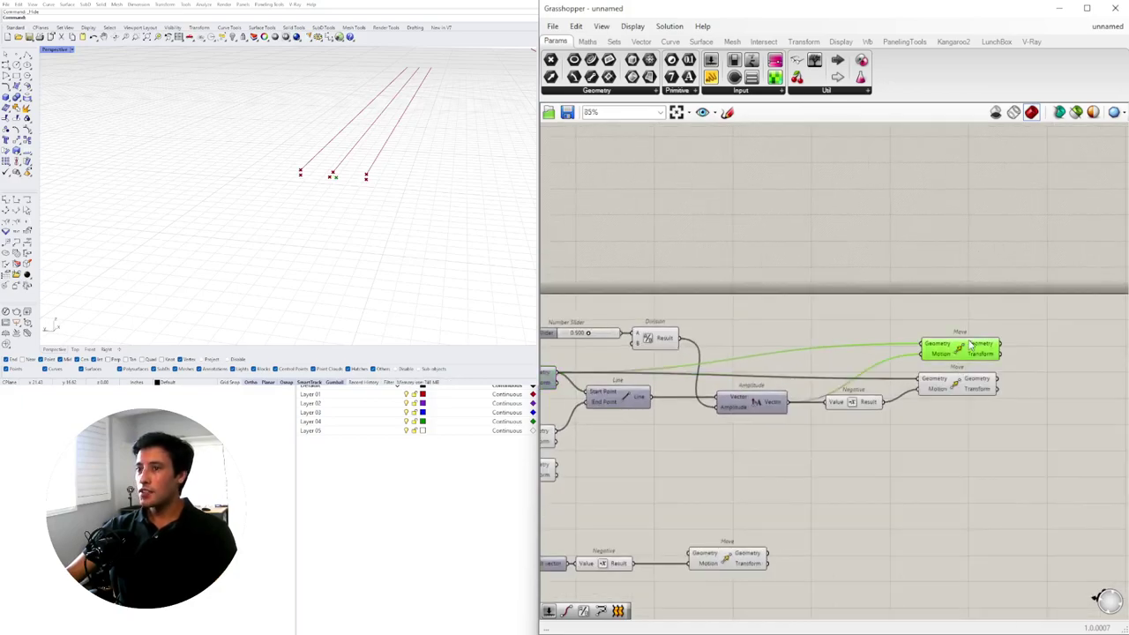
pyautogui.keyDown('shift'); pyautogui.click(971, 386); pyautogui.keyUp('shift')
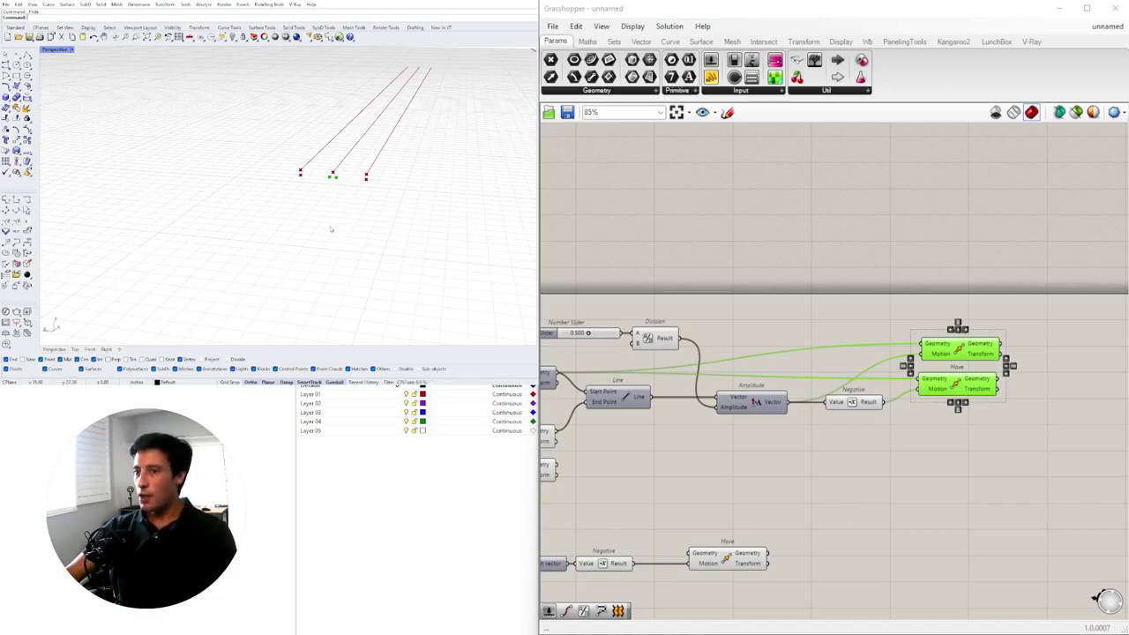
# - Shift the lower slider, Unit Z, Negative and Move chain along the canvas so its Move sits past the Amplitude-driven Moves
pyautogui.moveTo(921, 511); pyautogui.dragTo(831, 499, button='right')
pyautogui.doubleClick(832, 499)
pyautogui.moveTo(715, 529); pyautogui.dragTo(887, 457, button='right')
pyautogui.scroll(-1, 904, 494)
pyautogui.moveTo(911, 520); pyautogui.dragTo(588, 459)
pyautogui.moveTo(831, 481); pyautogui.dragTo(1091, 400)
pyautogui.moveTo(1063, 368); pyautogui.dragTo(937, 386, button='right')
pyautogui.click(940, 381)
pyautogui.scroll(3, 942, 379)
pyautogui.moveTo(975, 439); pyautogui.dragTo(1044, 424)
pyautogui.moveTo(920, 379); pyautogui.dragTo(784, 379, button='right')
# - Duplicate the final Move and connect the two Amplitude-driven Moves' Geometry outputs to the pair's Geometry inputs
pyautogui.click(342, 222)
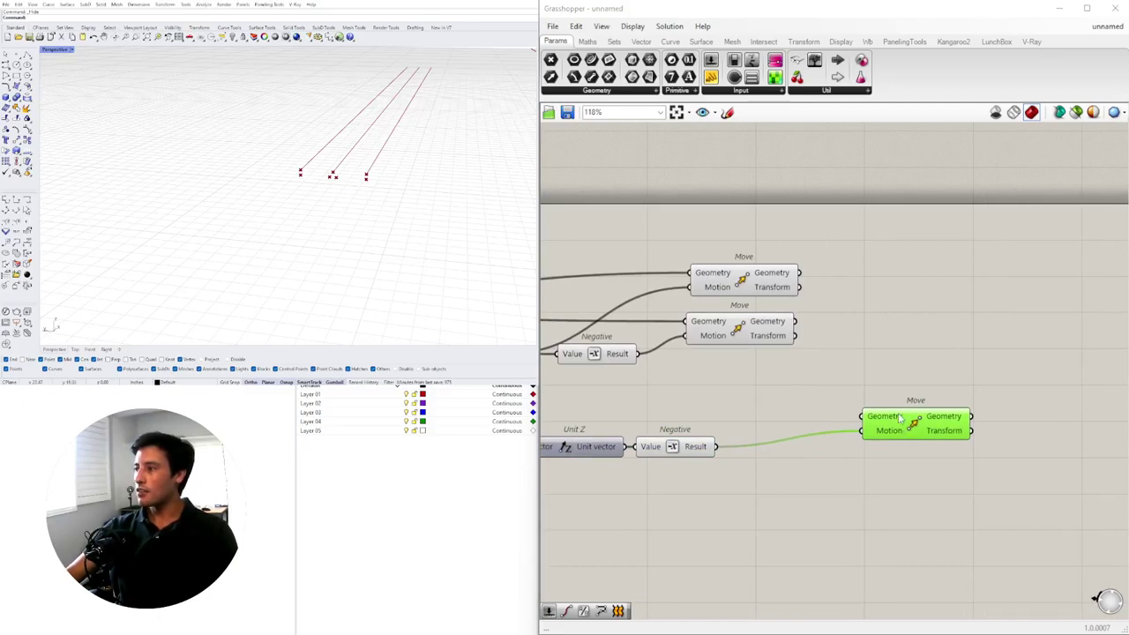
pyautogui.keyDown('alt'); pyautogui.moveTo(900, 418); pyautogui.dragTo(913, 369); pyautogui.keyUp('alt')
pyautogui.moveTo(1002, 451); pyautogui.dragTo(980, 373)
pyautogui.click(785, 276)
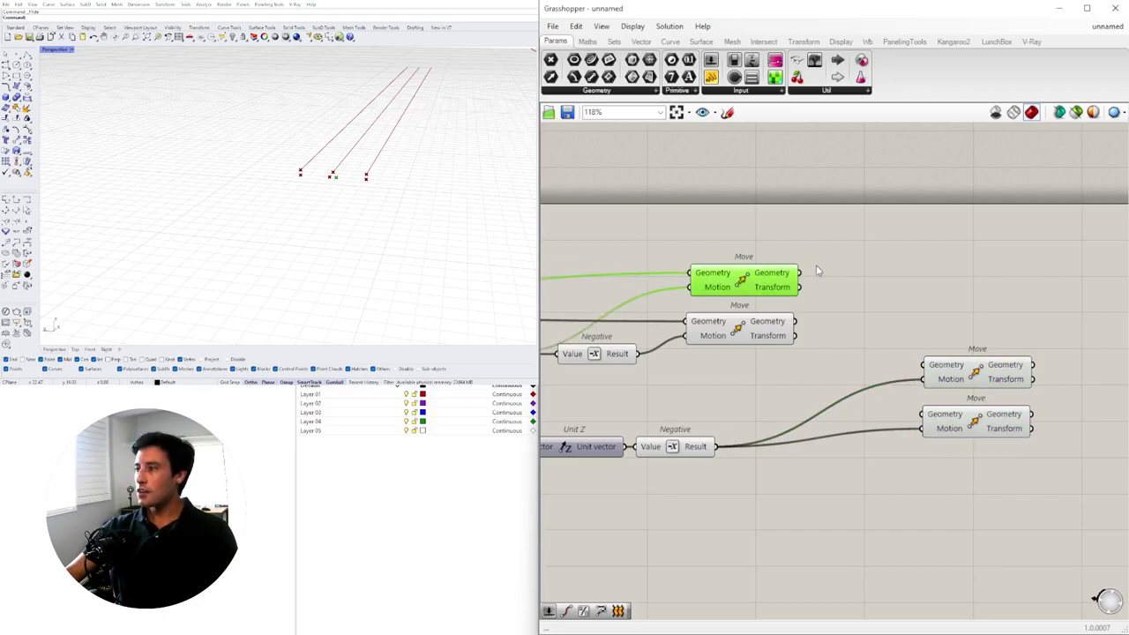
pyautogui.moveTo(803, 278); pyautogui.dragTo(940, 365)
pyautogui.moveTo(796, 321); pyautogui.dragTo(921, 414)
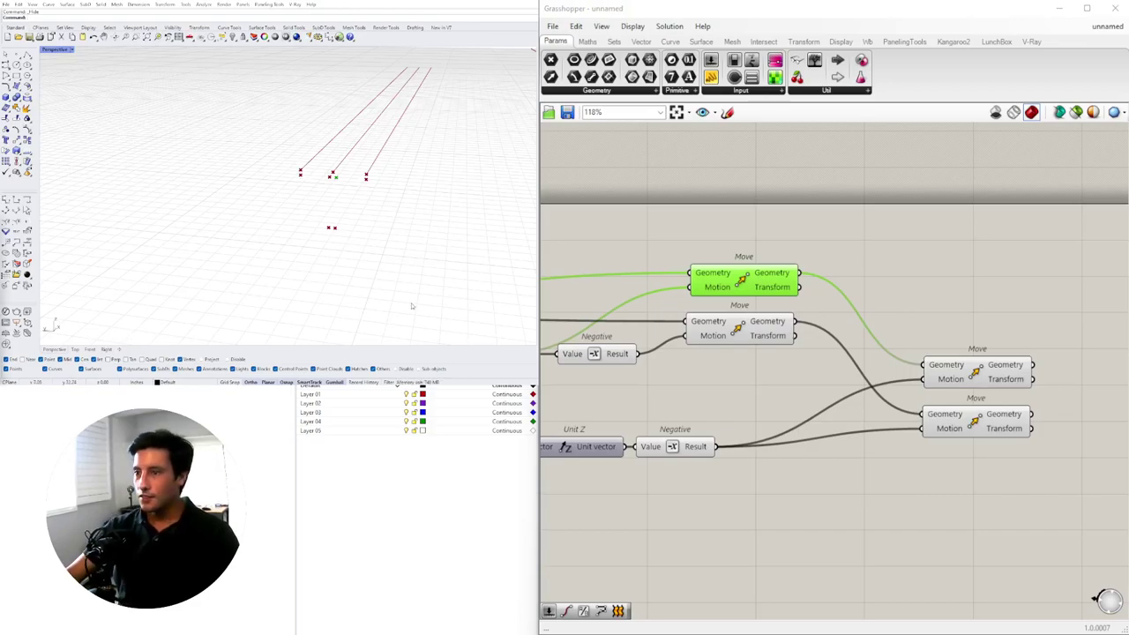
# - Select the two final Moves in turn and examine their lowered web points in the Rhino viewport
pyautogui.click(1041, 263)
pyautogui.click(961, 371)
pyautogui.click(977, 414)
pyautogui.keyDown('shift'); pyautogui.moveTo(388, 191); pyautogui.dragTo(330, 205, button='right'); pyautogui.keyUp('shift')
pyautogui.scroll(6, 315, 194)
pyautogui.scroll(-5, 317, 196)
pyautogui.scroll(3, 330, 180)
pyautogui.moveTo(734, 293); pyautogui.dragTo(764, 290, button='right')
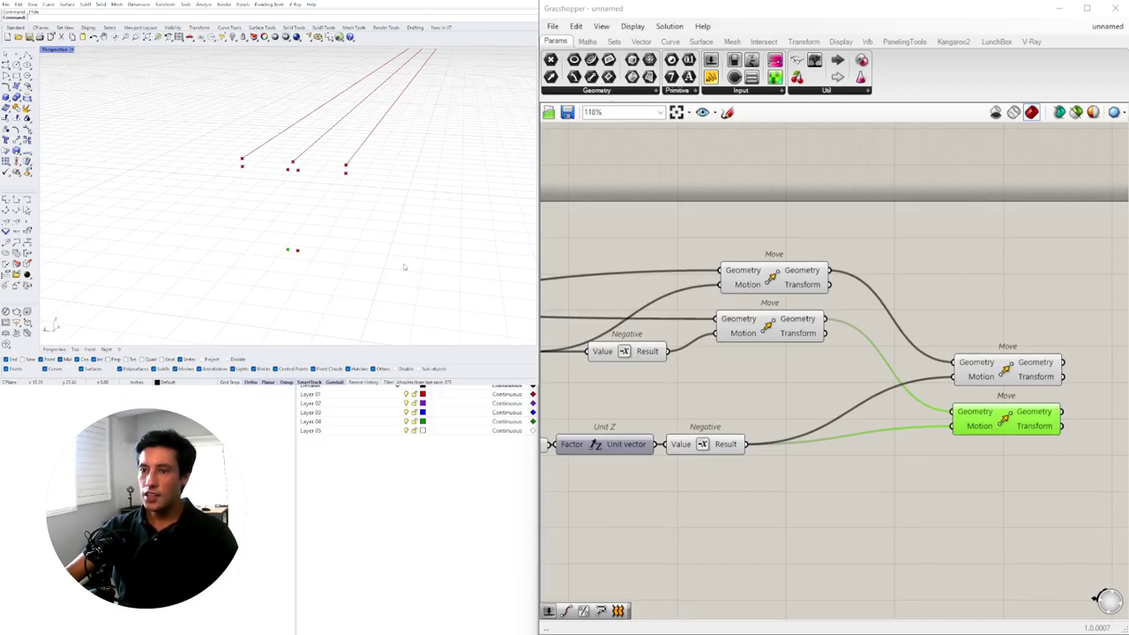
# - Duplicate the two final Moves as a second pair and shift them together with the slider chain that drives them
pyautogui.scroll(-5, 814, 368)
pyautogui.moveTo(973, 466); pyautogui.dragTo(967, 309)
pyautogui.click(1039, 475)
pyautogui.moveTo(1048, 473); pyautogui.dragTo(942, 277)
pyautogui.keyDown('shift'); pyautogui.moveTo(1009, 534); pyautogui.dragTo(557, 395); pyautogui.keyUp('shift')
pyautogui.moveTo(953, 385); pyautogui.dragTo(1025, 446)
pyautogui.click(1005, 320)
# - Select the two outer Moves and their source Point components to identify the outer flange corner points
pyautogui.moveTo(700, 370); pyautogui.dragTo(869, 364, button='right')
pyautogui.scroll(-2, 868, 363)
pyautogui.moveTo(788, 340); pyautogui.dragTo(828, 342, button='right')
pyautogui.scroll(3, 664, 375)
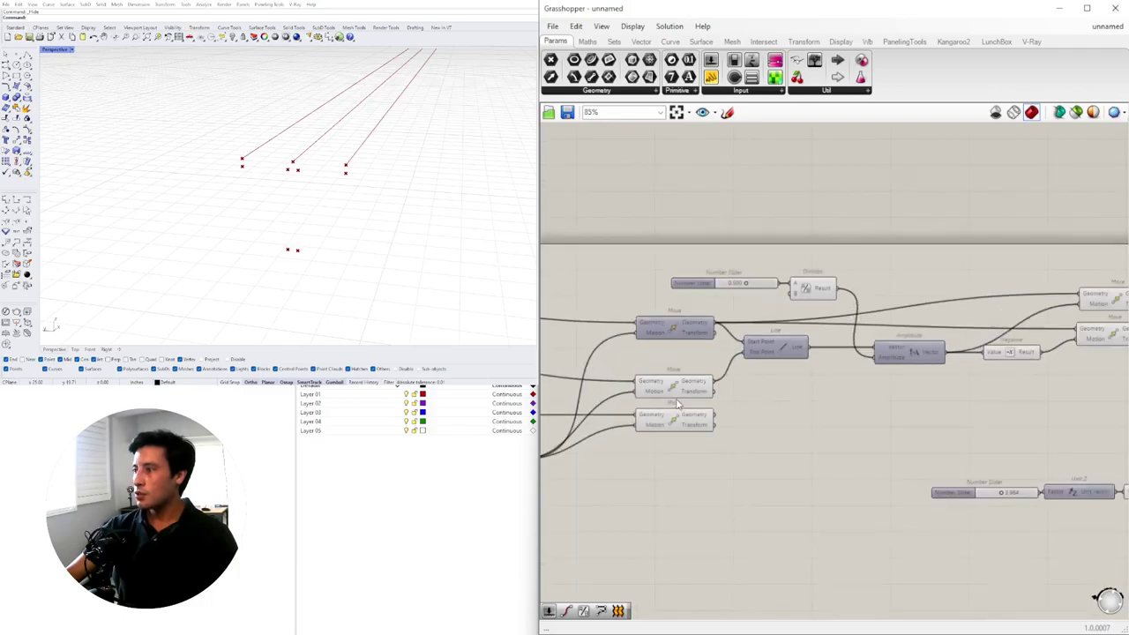
pyautogui.click(675, 394)
pyautogui.moveTo(712, 409); pyautogui.dragTo(875, 412, button='right')
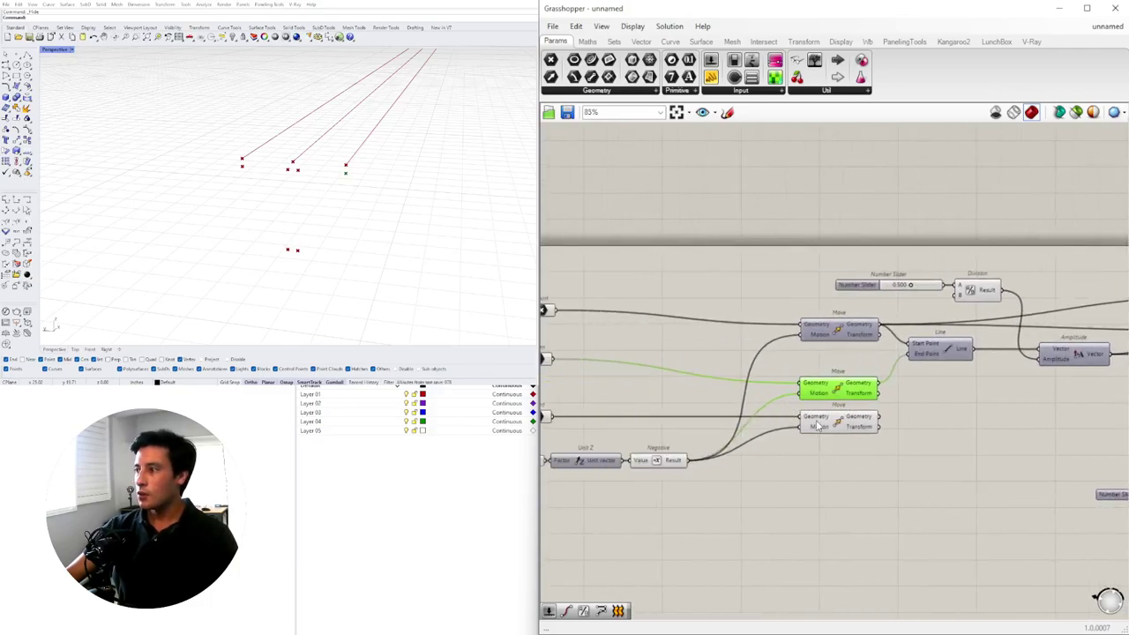
pyautogui.keyDown('shift'); pyautogui.click(798, 427); pyautogui.keyUp('shift')
pyautogui.moveTo(695, 422); pyautogui.dragTo(948, 409, button='right')
pyautogui.keyDown('shift'); pyautogui.click(792, 348); pyautogui.keyUp('shift')
pyautogui.keyDown('shift'); pyautogui.click(798, 402); pyautogui.keyUp('shift')
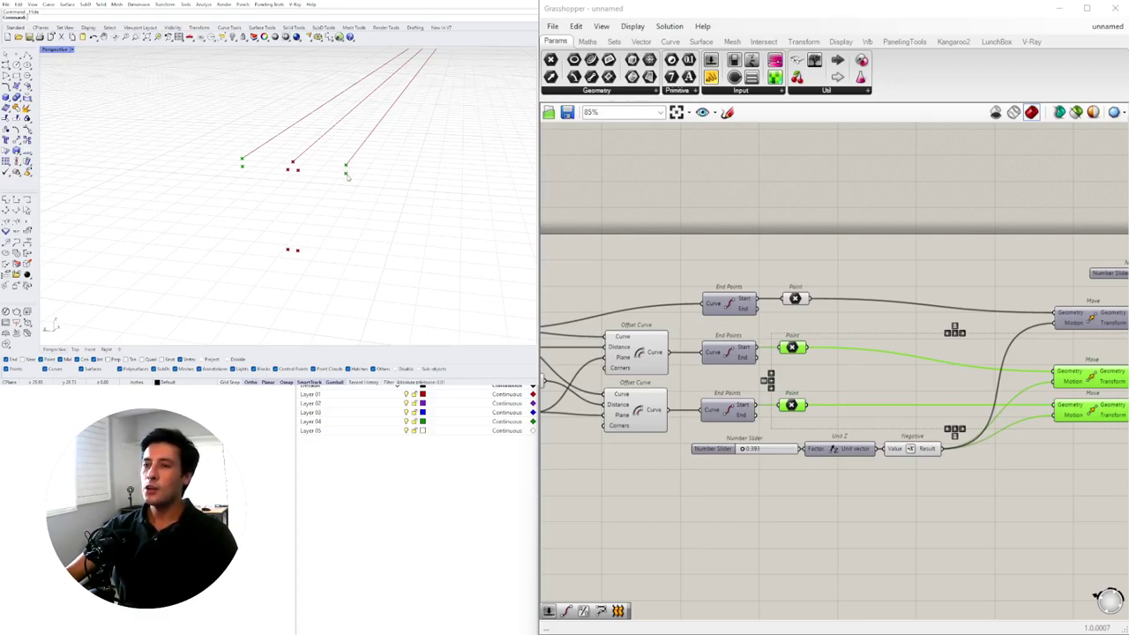
# - Duplicate the newest pair of final Moves to make a third pair, and line up the copies below the first pair
pyautogui.scroll(-4, 890, 295)
pyautogui.moveTo(891, 295); pyautogui.dragTo(615, 316, button='right')
pyautogui.scroll(3, 1085, 366)
pyautogui.moveTo(1088, 367); pyautogui.dragTo(858, 382, button='right')
pyautogui.scroll(-1, 860, 385)
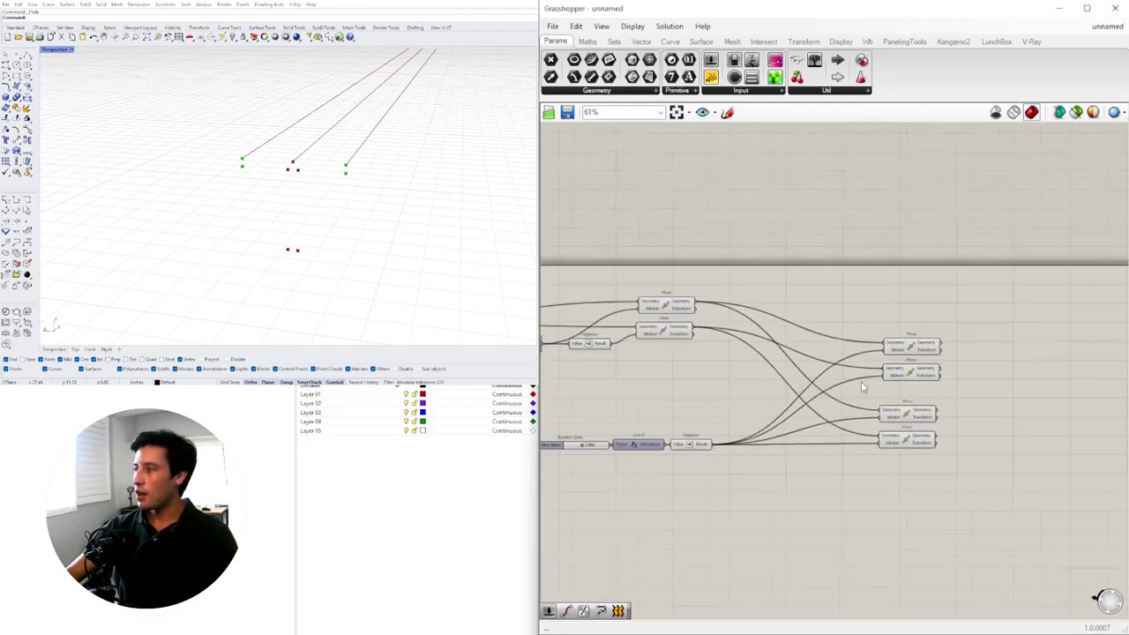
pyautogui.click(914, 346)
pyautogui.click(917, 370)
pyautogui.moveTo(977, 419); pyautogui.dragTo(1009, 402, button='right')
pyautogui.moveTo(993, 463)
pyautogui.mouseDown()
pyautogui.moveTo(930, 382)
pyautogui.moveTo(939, 453)
pyautogui.mouseUp()
pyautogui.moveTo(1040, 518); pyautogui.dragTo(955, 403)
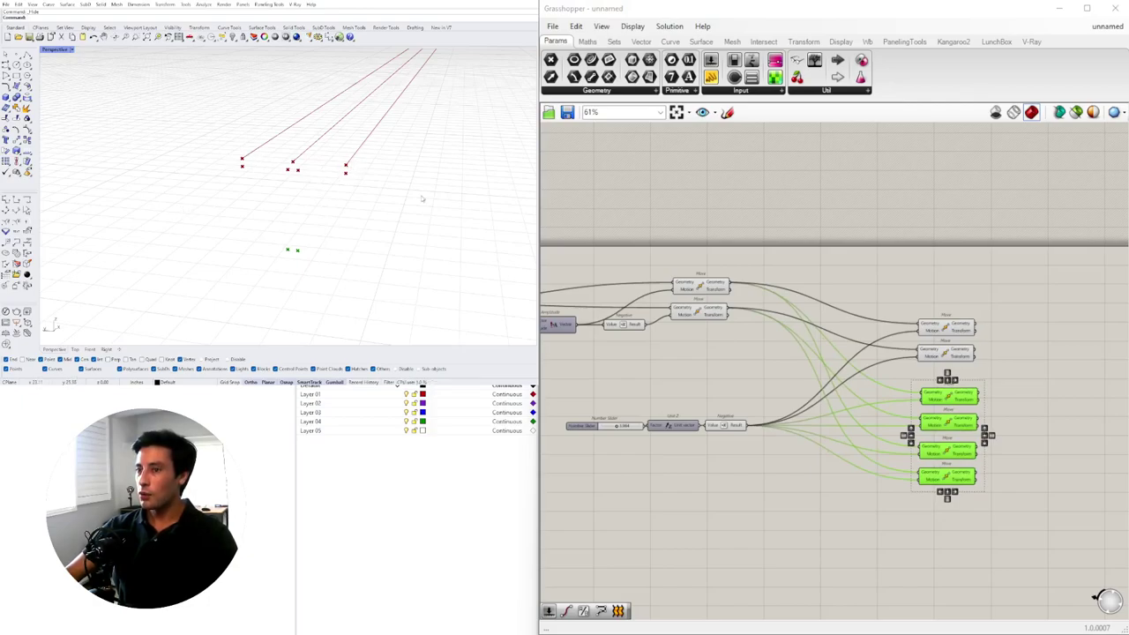
# - Select the two outer Moves fed by the offset curve points to identify the upper flange's lower corner points
pyautogui.moveTo(719, 371); pyautogui.dragTo(831, 363, button='right')
pyautogui.click(832, 364)
pyautogui.moveTo(632, 365); pyautogui.dragTo(661, 365, button='right')
pyautogui.click(793, 350)
pyautogui.moveTo(837, 356); pyautogui.dragTo(725, 359, button='right')
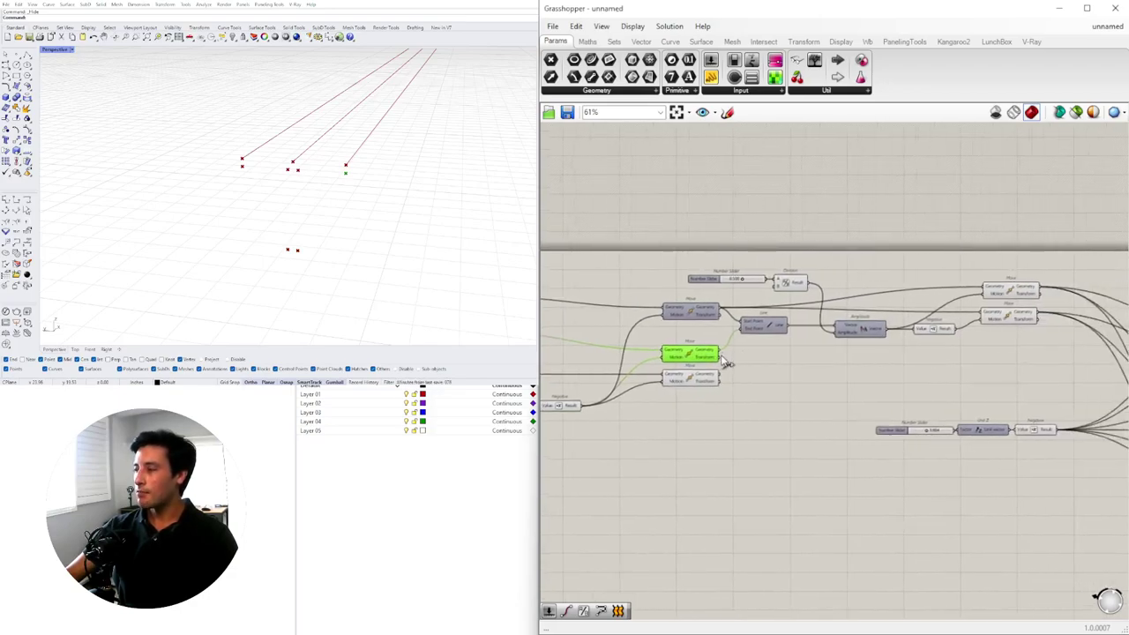
pyautogui.scroll(-5, 750, 360)
pyautogui.moveTo(839, 339); pyautogui.dragTo(871, 353, button='right')
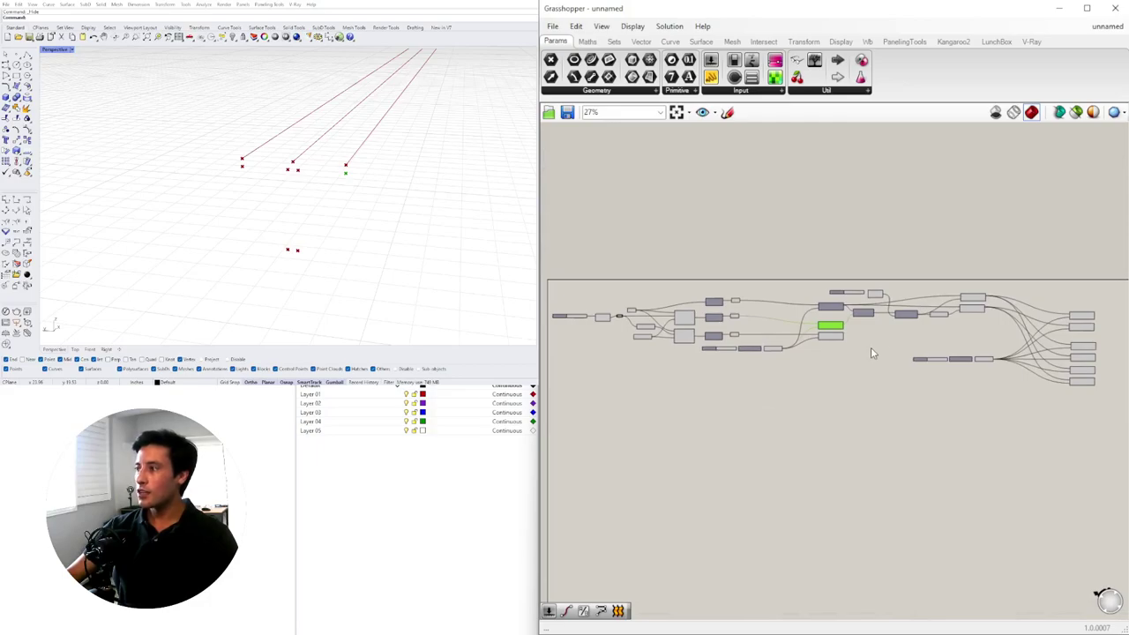
pyautogui.scroll(8, 810, 308)
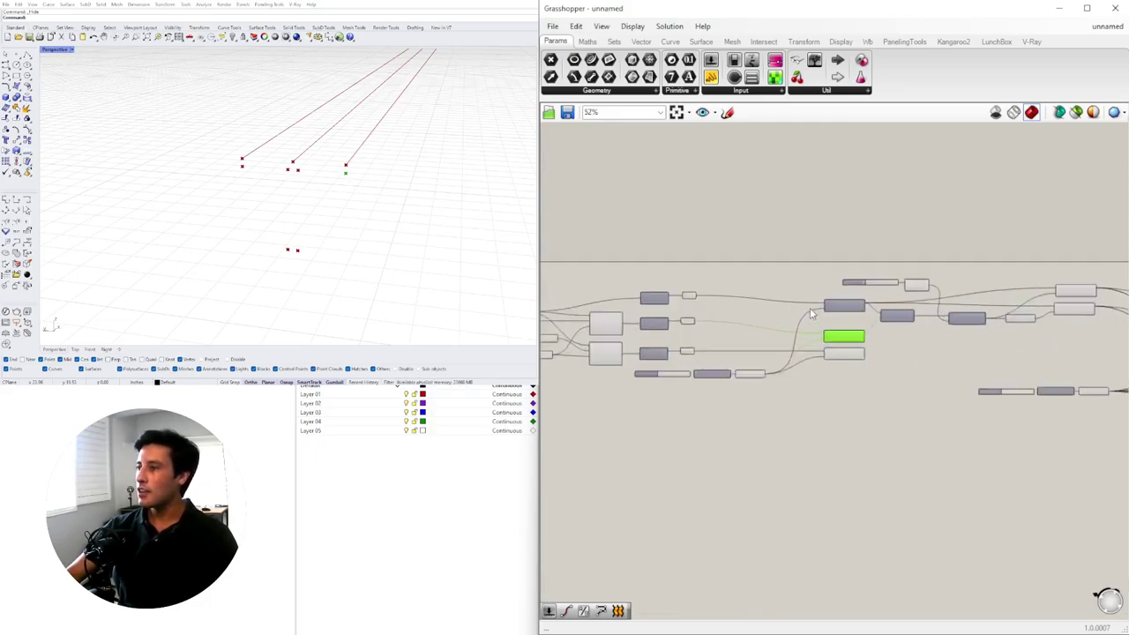
pyautogui.click(855, 392)
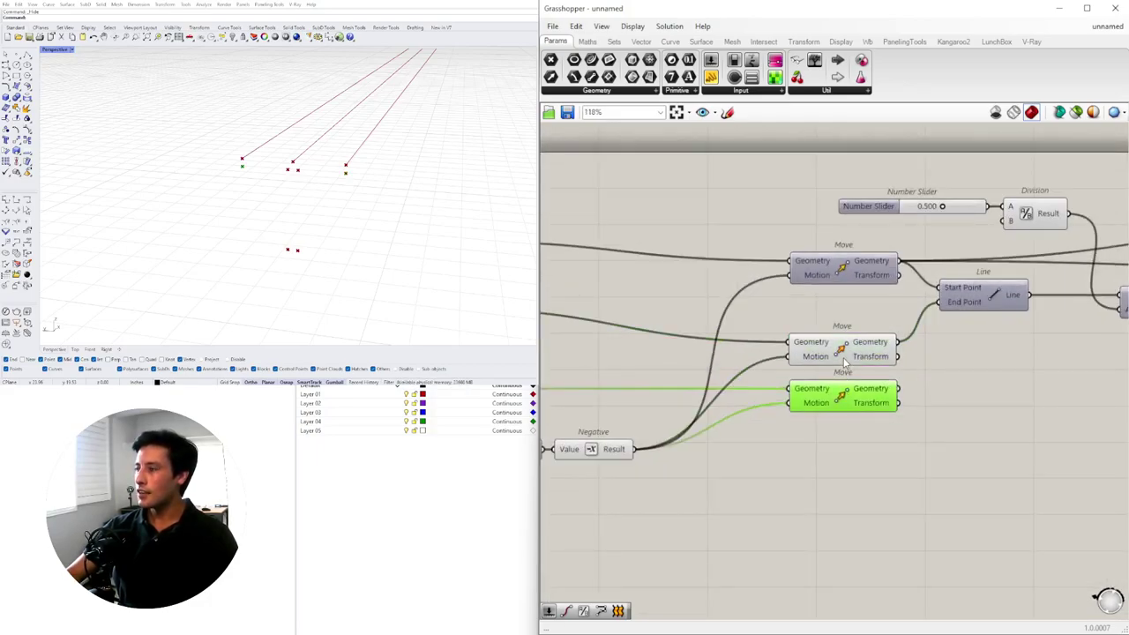
pyautogui.click(844, 358)
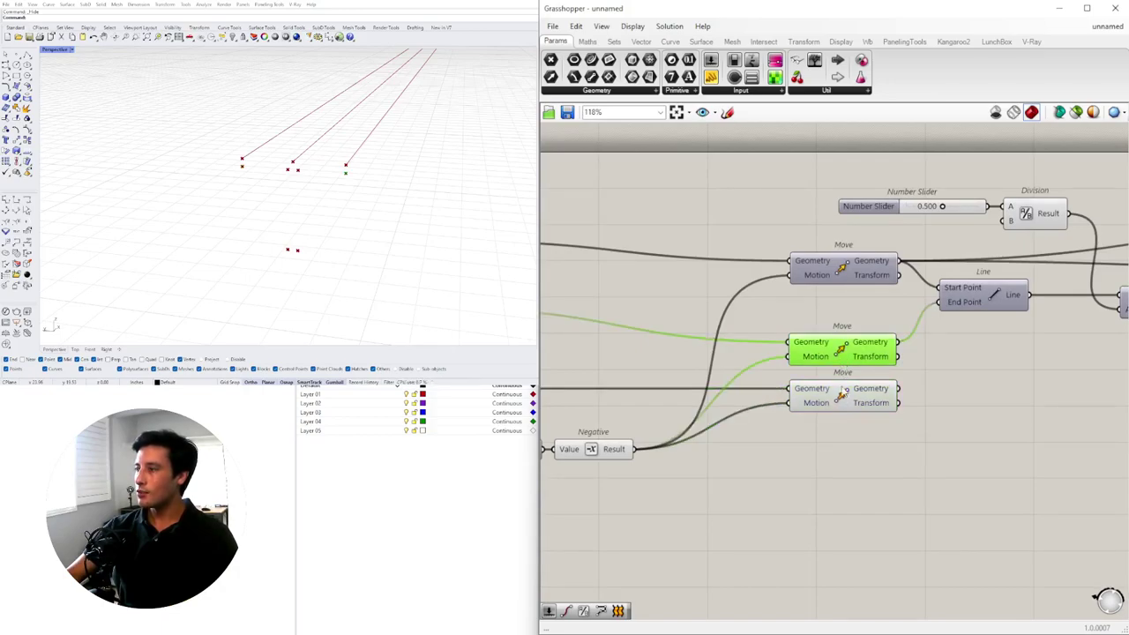
pyautogui.keyDown('shift'); pyautogui.click(844, 405); pyautogui.keyUp('shift')
pyautogui.click(979, 460)
pyautogui.moveTo(981, 461); pyautogui.dragTo(795, 457, button='right')
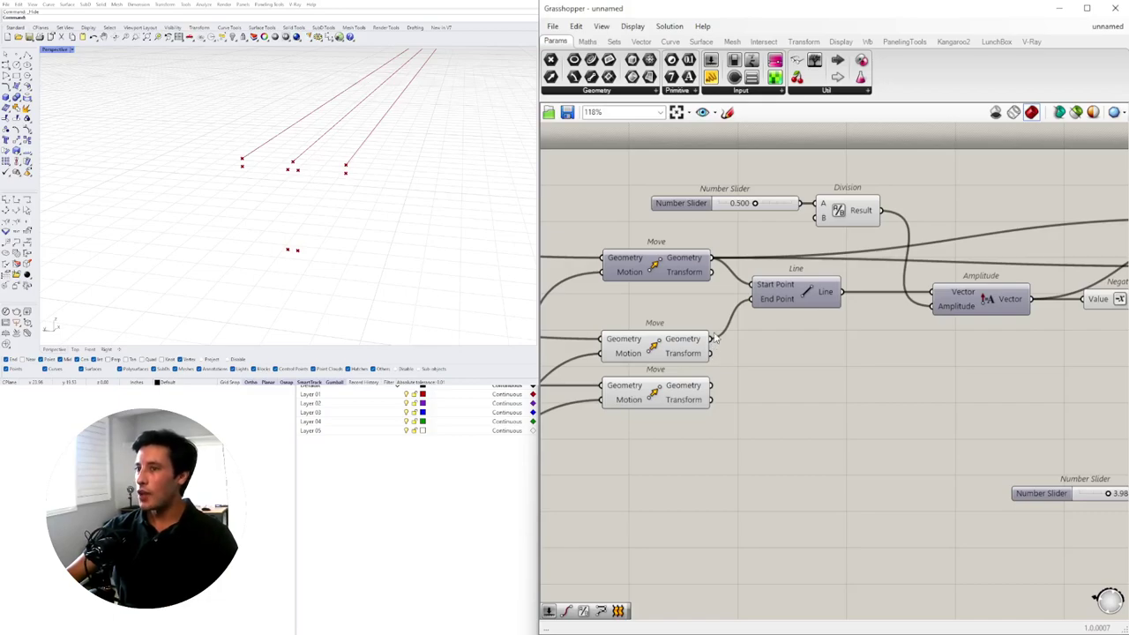
# - Connect the upper outer Move's Geometry output to the Geometry input of the first of the four copied Moves
pyautogui.scroll(-3, 717, 365)
pyautogui.moveTo(712, 352); pyautogui.dragTo(969, 404)
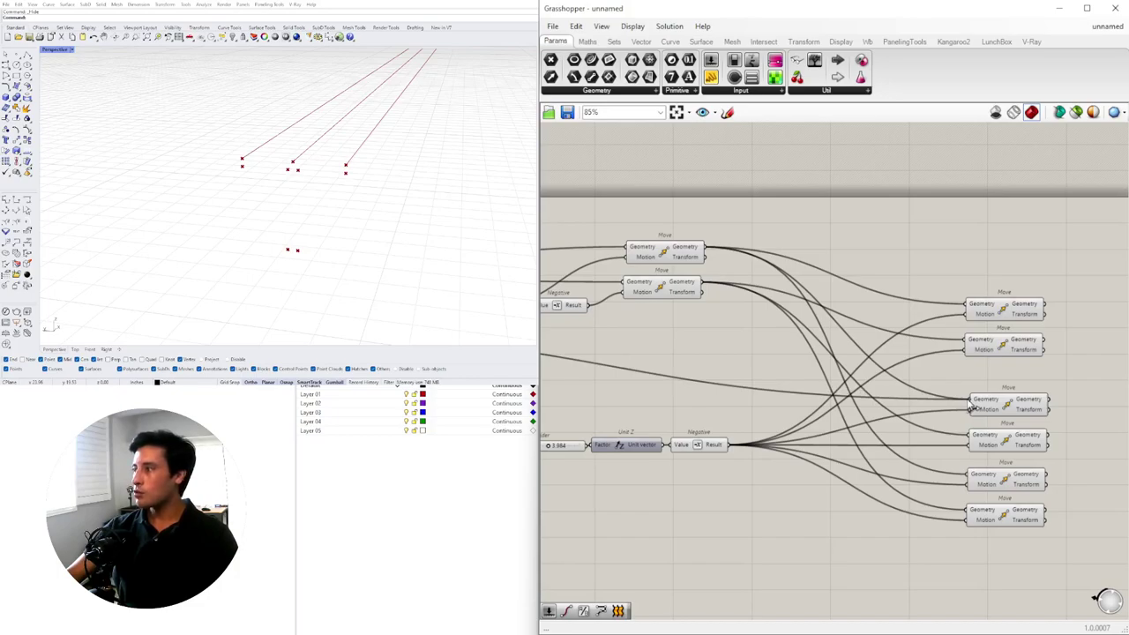
pyautogui.click(1010, 407)
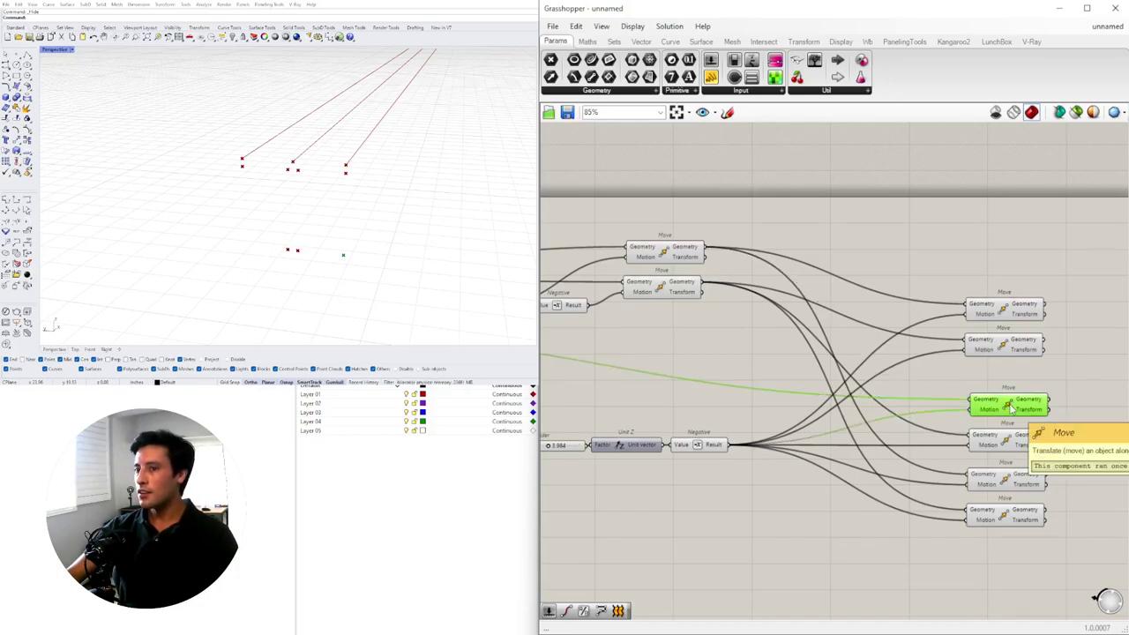
# - Feed the other outer Move's Geometry into the second copied Move, and select both rewired Moves to check their points
pyautogui.scroll(-5, 989, 408)
pyautogui.scroll(4, 692, 378)
pyautogui.click(739, 422)
pyautogui.moveTo(810, 474); pyautogui.dragTo(649, 434, button='right')
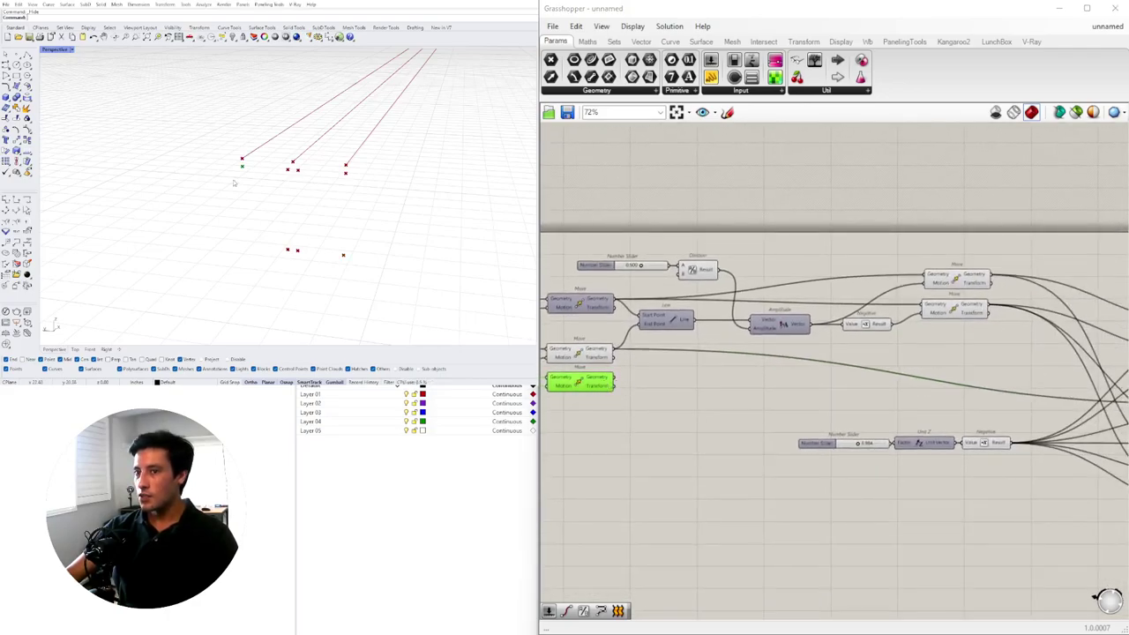
pyautogui.moveTo(613, 378); pyautogui.dragTo(882, 405)
pyautogui.scroll(-5, 634, 376)
pyautogui.scroll(5, 847, 385)
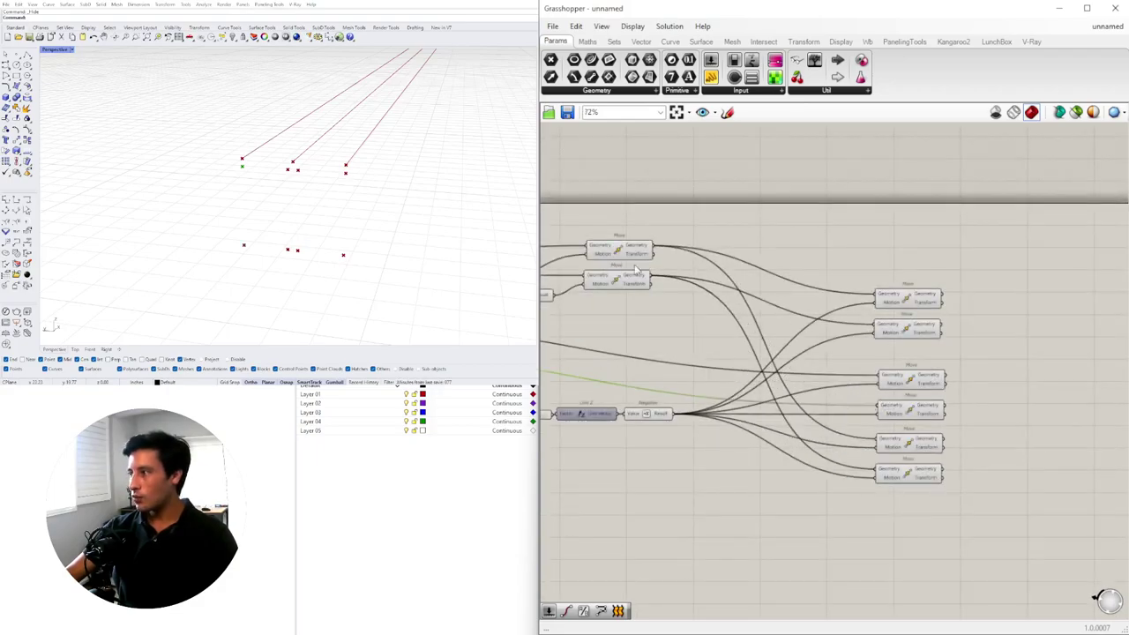
pyautogui.click(915, 411)
pyautogui.keyDown('shift'); pyautogui.click(919, 386); pyautogui.keyUp('shift')
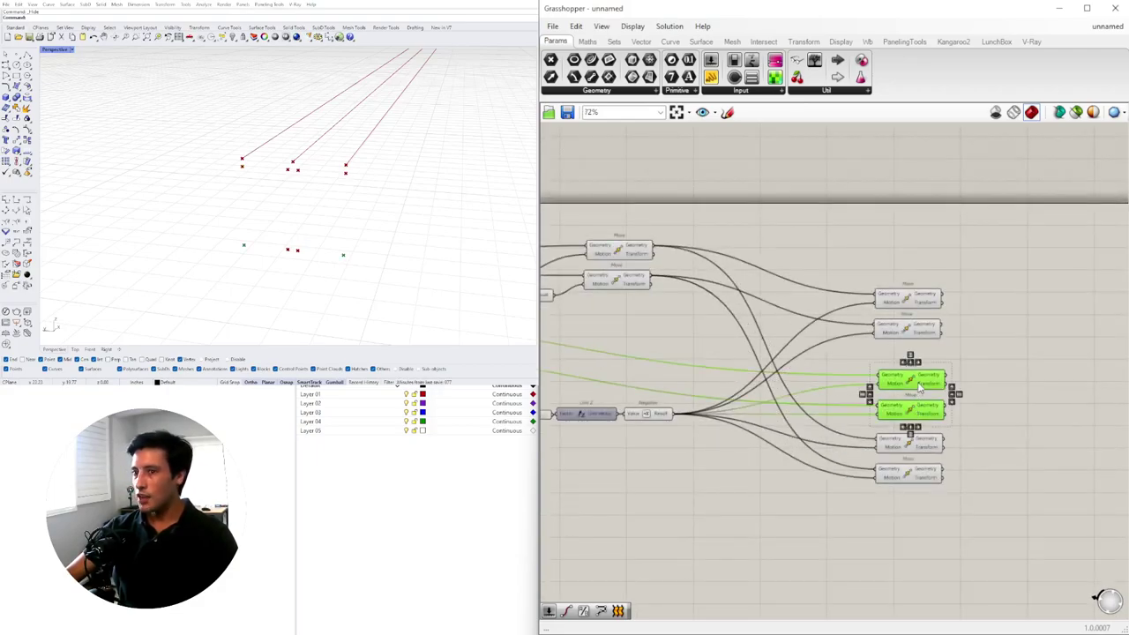
# - Connect the Point of the first offset curve's start to the Geometry input of the third copied Move
pyautogui.moveTo(798, 430); pyautogui.dragTo(998, 411, button='right')
pyautogui.scroll(-2, 739, 429)
pyautogui.moveTo(740, 428); pyautogui.dragTo(939, 443, button='right')
pyautogui.scroll(3, 713, 399)
pyautogui.moveTo(714, 400); pyautogui.dragTo(1016, 438, button='right')
pyautogui.click(745, 334)
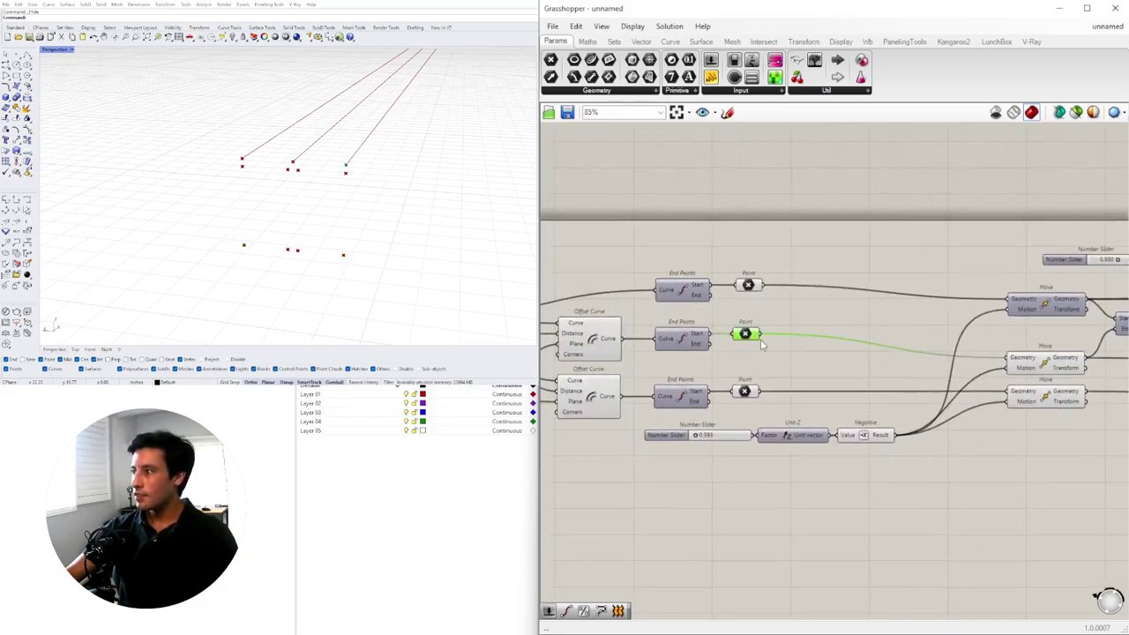
pyautogui.scroll(-5, 793, 339)
pyautogui.scroll(3, 1093, 402)
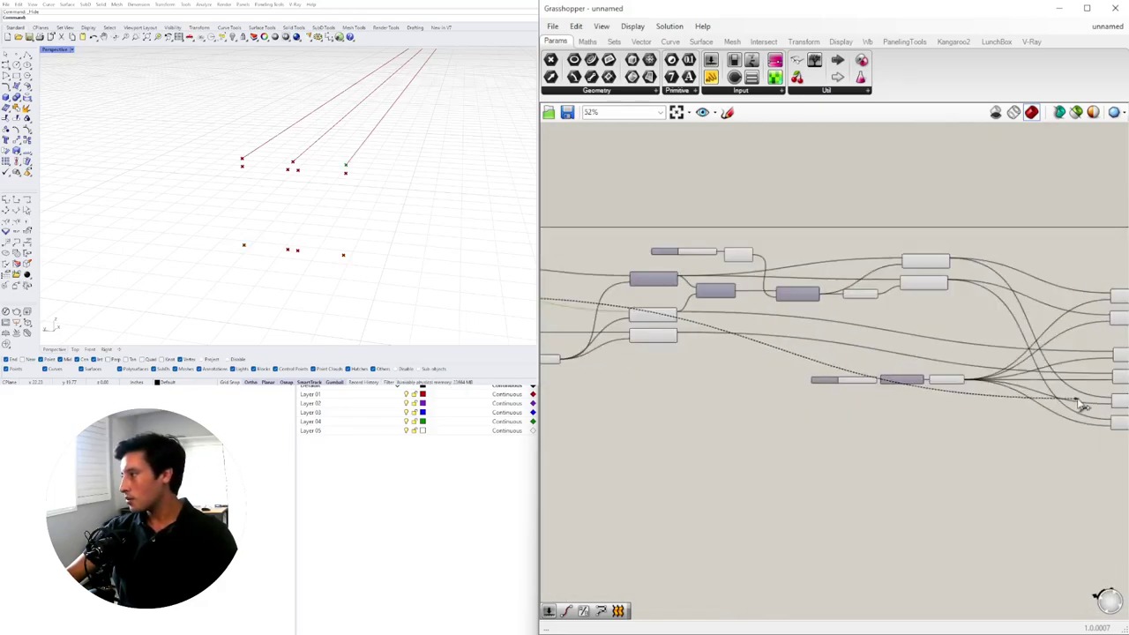
pyautogui.moveTo(687, 362); pyautogui.dragTo(775, 385, button='right')
pyautogui.scroll(3, 578, 325)
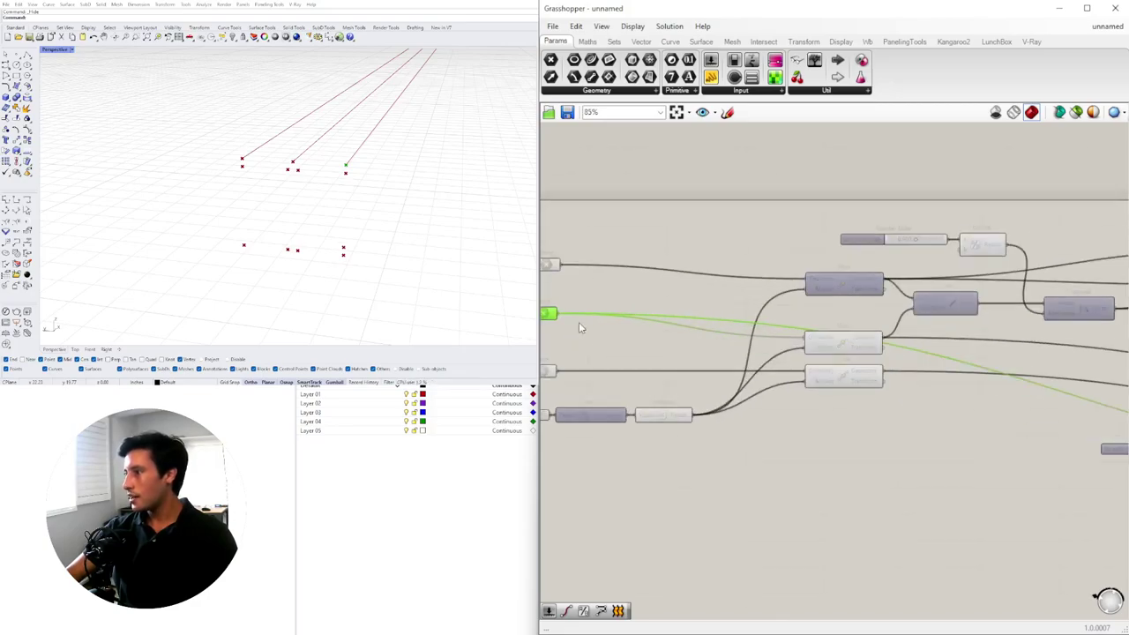
# - Connect the Point of the second offset curve's start to the Geometry input of the fourth copied Move
pyautogui.moveTo(578, 325); pyautogui.dragTo(735, 344, button='right')
pyautogui.moveTo(712, 392); pyautogui.dragTo(948, 310)
pyautogui.scroll(-4, 758, 397)
pyautogui.scroll(5, 949, 456)
pyautogui.scroll(-4, 867, 418)
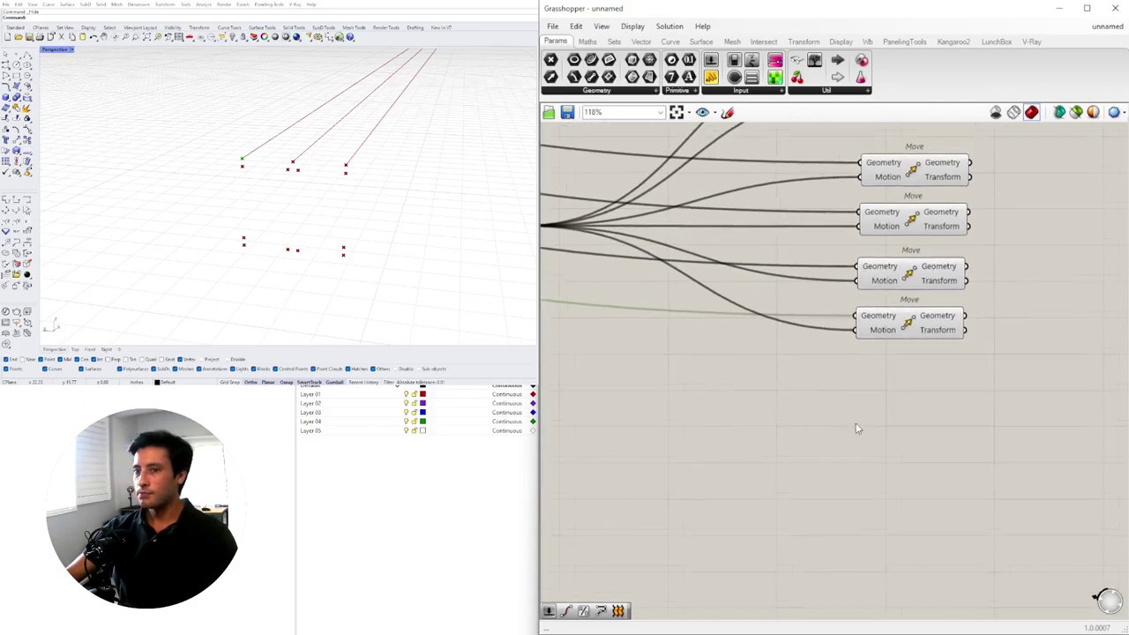
pyautogui.scroll(2, 957, 430)
# - Select the four rewired Moves and examine the lower flange corner points from a lower angle in the Rhino viewport
pyautogui.moveTo(957, 431); pyautogui.dragTo(968, 483, button='right')
pyautogui.moveTo(1002, 508); pyautogui.dragTo(892, 272)
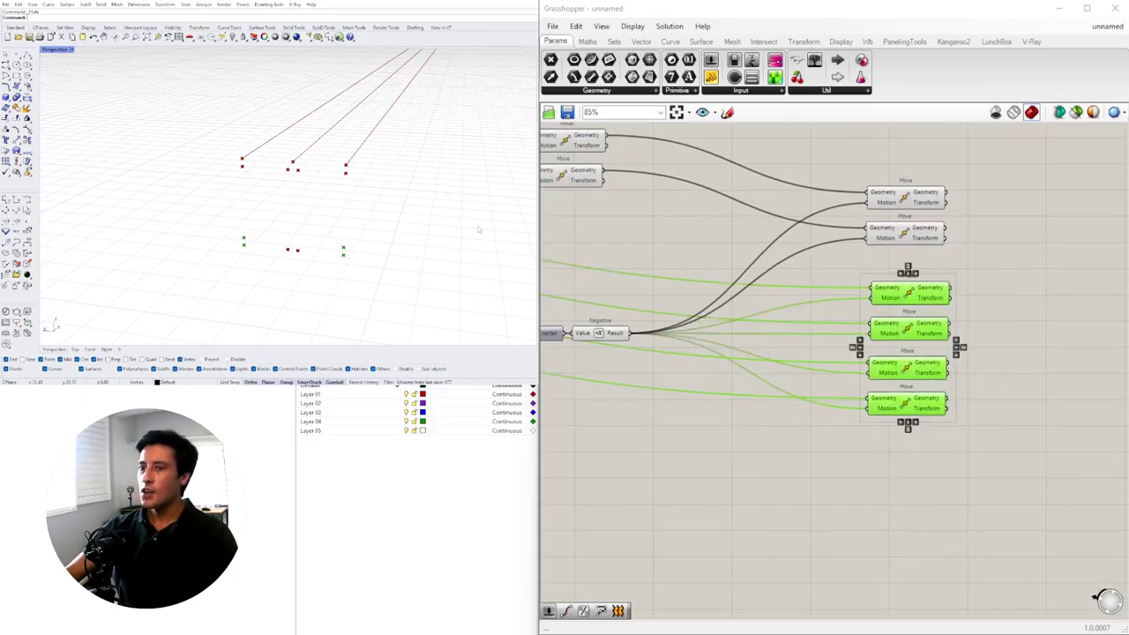
pyautogui.scroll(5, 353, 268)
pyautogui.scroll(-6, 356, 270)
pyautogui.moveTo(355, 269); pyautogui.dragTo(311, 177, button='right')
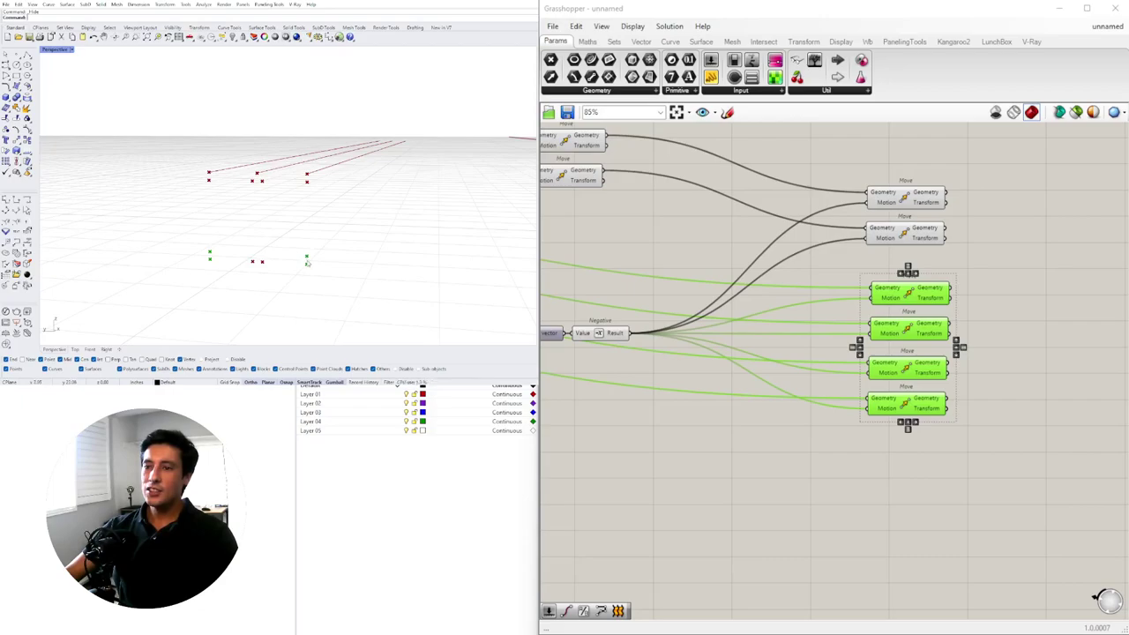
# - Trace the definition back from the lower flange Moves and select the two web Moves to identify their points
pyautogui.scroll(-3, 1048, 350)
pyautogui.moveTo(726, 358); pyautogui.dragTo(907, 420, button='right')
pyautogui.scroll(3, 898, 424)
pyautogui.moveTo(712, 399); pyautogui.dragTo(973, 488, button='right')
pyautogui.moveTo(791, 262); pyautogui.dragTo(845, 297, button='right')
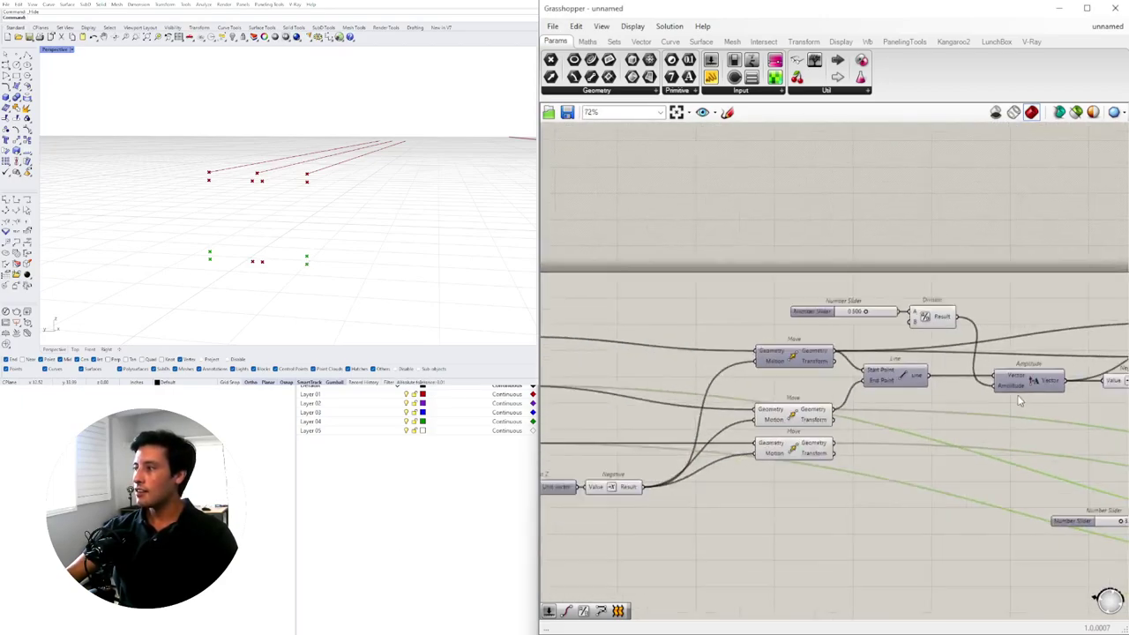
pyautogui.moveTo(1107, 380); pyautogui.dragTo(767, 380, button='right')
pyautogui.scroll(-1, 924, 377)
pyautogui.click(904, 334)
pyautogui.click(904, 367)
pyautogui.scroll(-3, 903, 370)
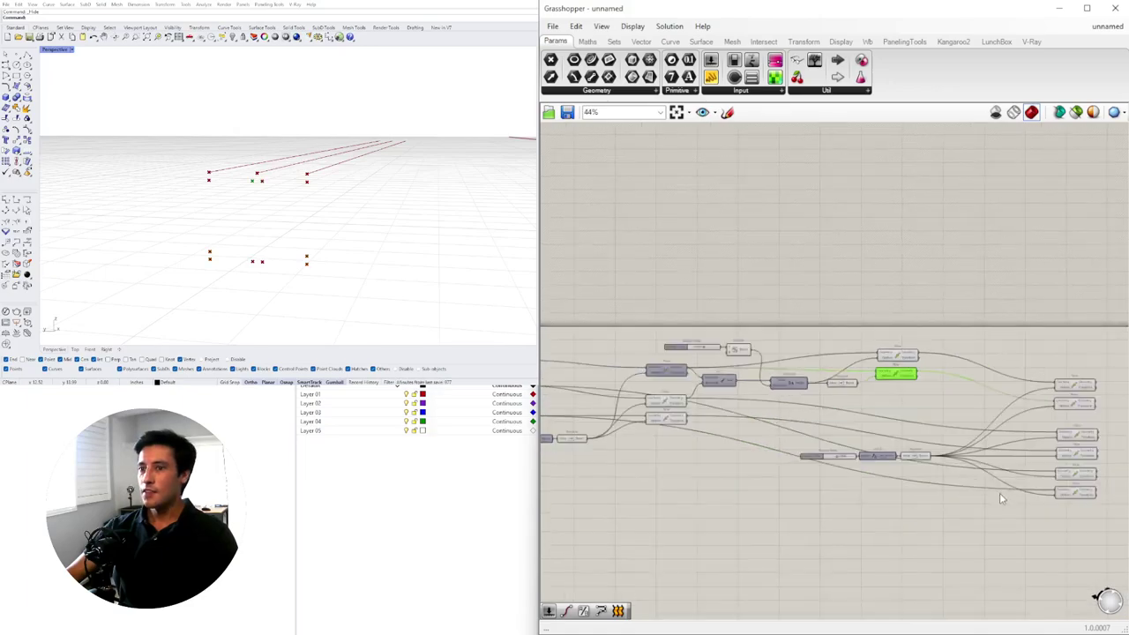
# - Reposition the height slider, Unit Z and Negative chain directly beneath the two web Moves
pyautogui.moveTo(1003, 496); pyautogui.dragTo(676, 481, button='right')
pyautogui.scroll(2, 676, 480)
pyautogui.moveTo(882, 530); pyautogui.dragTo(777, 385)
pyautogui.moveTo(701, 432); pyautogui.dragTo(998, 459, button='right')
pyautogui.scroll(3, 864, 478)
pyautogui.moveTo(877, 479); pyautogui.dragTo(591, 396)
pyautogui.moveTo(869, 434); pyautogui.dragTo(843, 316)
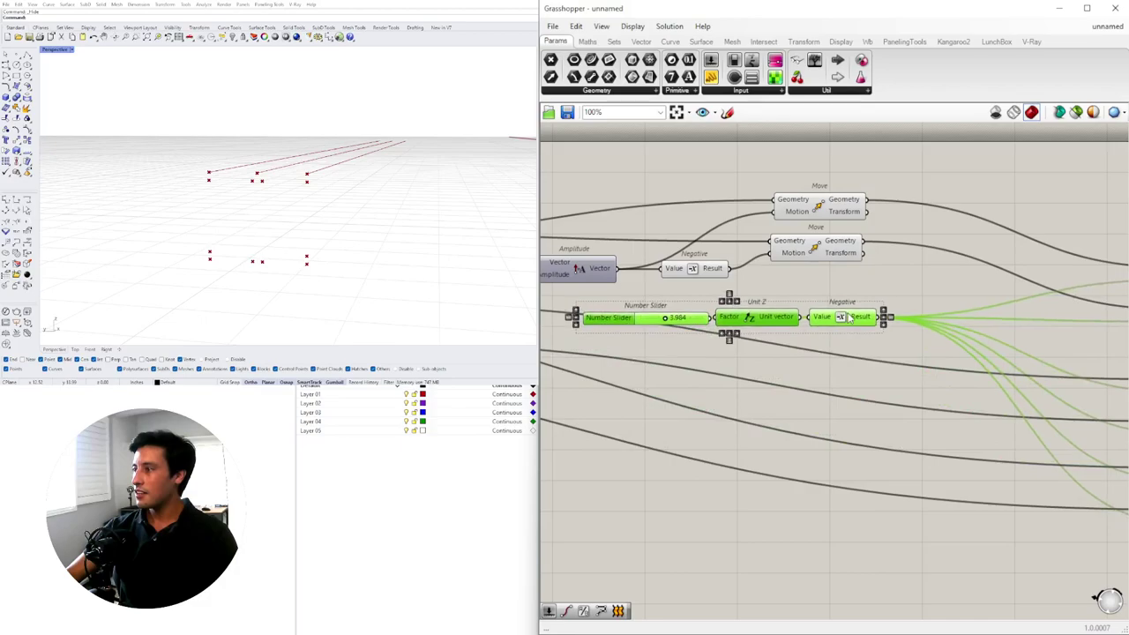
# - Add an Addition component below the Unit Z chain and shift the height slider slightly clear of Unit Z
pyautogui.scroll(1, 843, 315)
pyautogui.scroll(-3, 821, 350)
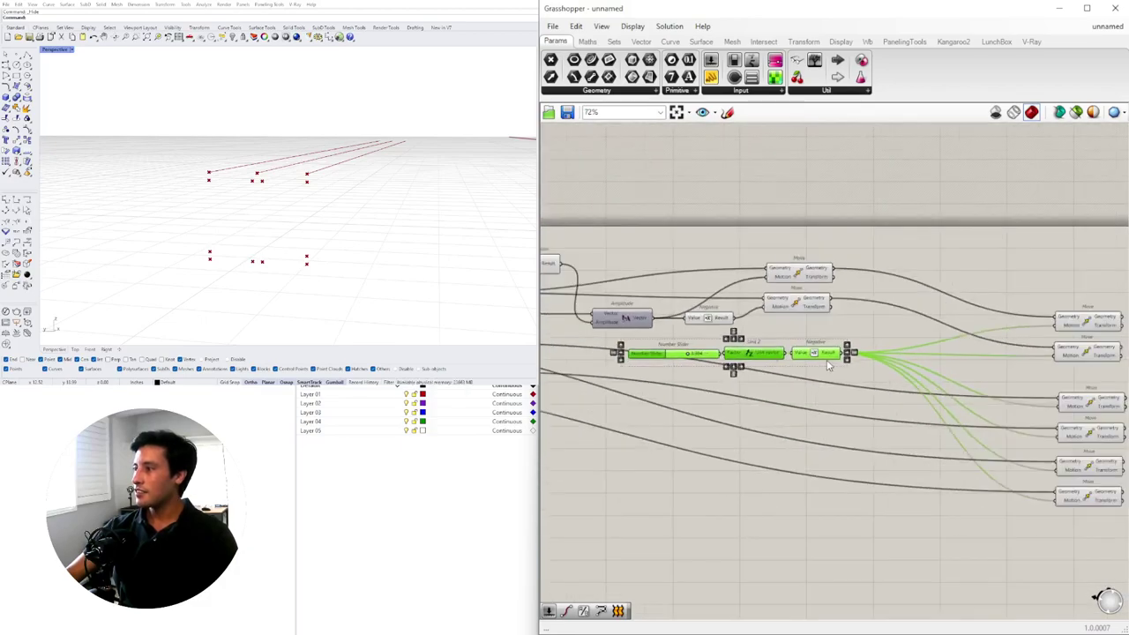
pyautogui.scroll(1, 887, 361)
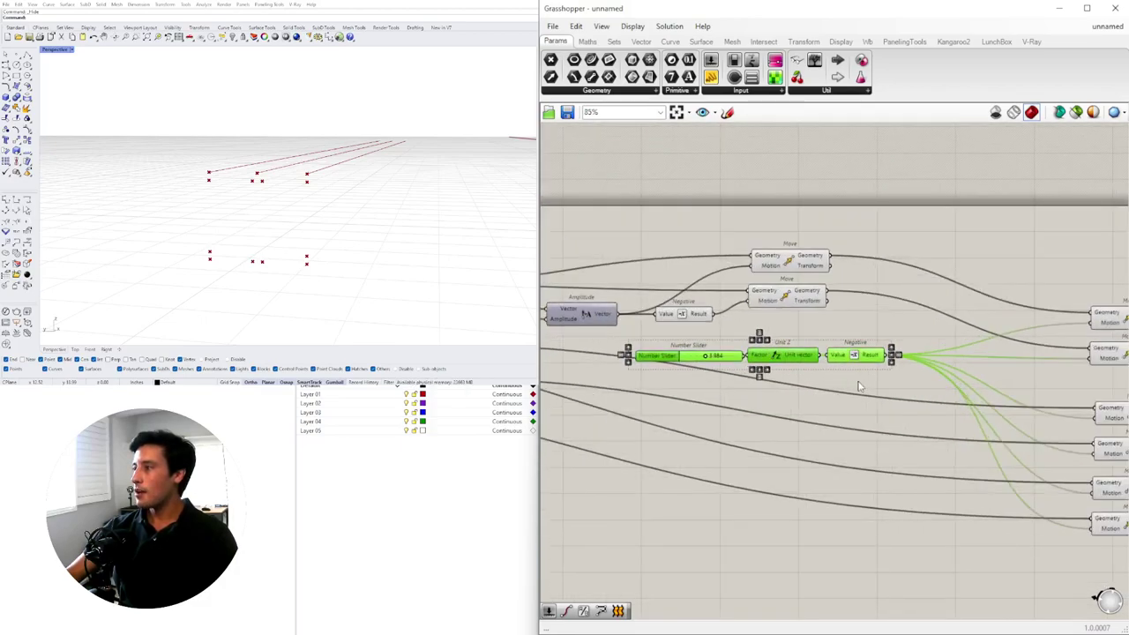
pyautogui.click(907, 432)
pyautogui.doubleClick(894, 418)
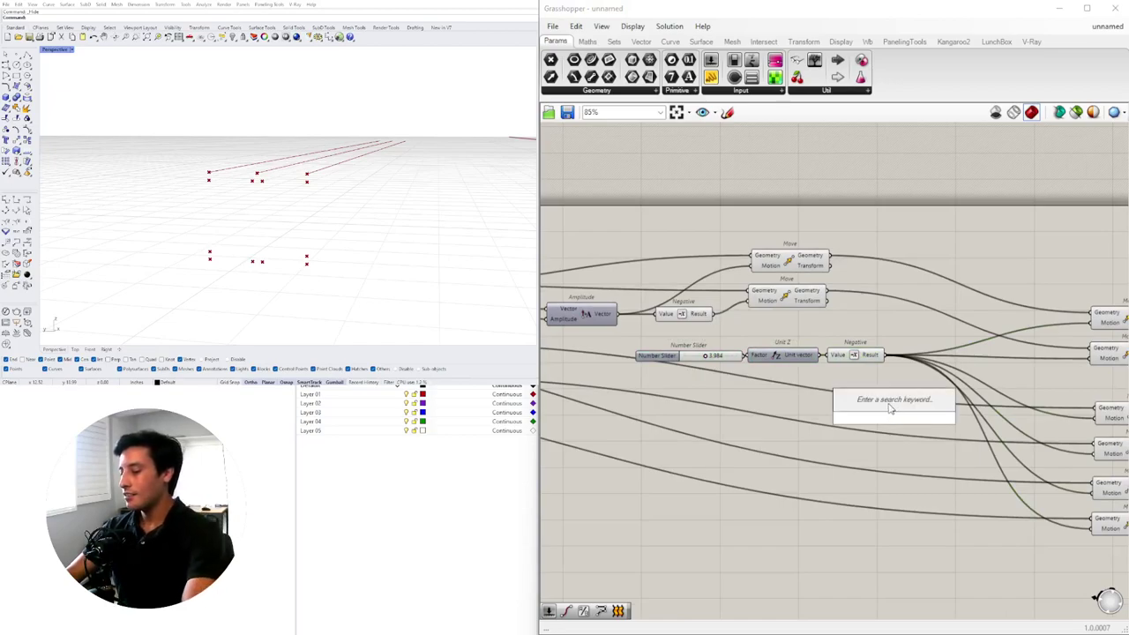
pyautogui.write('addition')
pyautogui.press('Return')
pyautogui.moveTo(871, 413); pyautogui.dragTo(829, 412)
pyautogui.moveTo(663, 365); pyautogui.dragTo(651, 377)
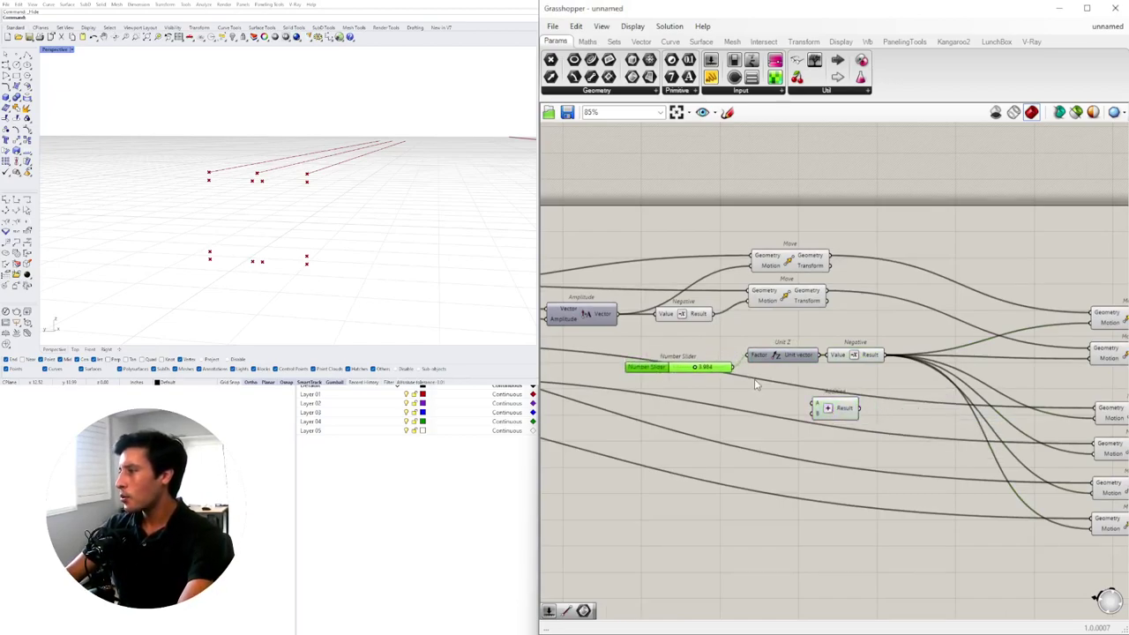
# - Set the height slider to 4 and connect it to input A of the Addition component
pyautogui.doubleClick(710, 368)
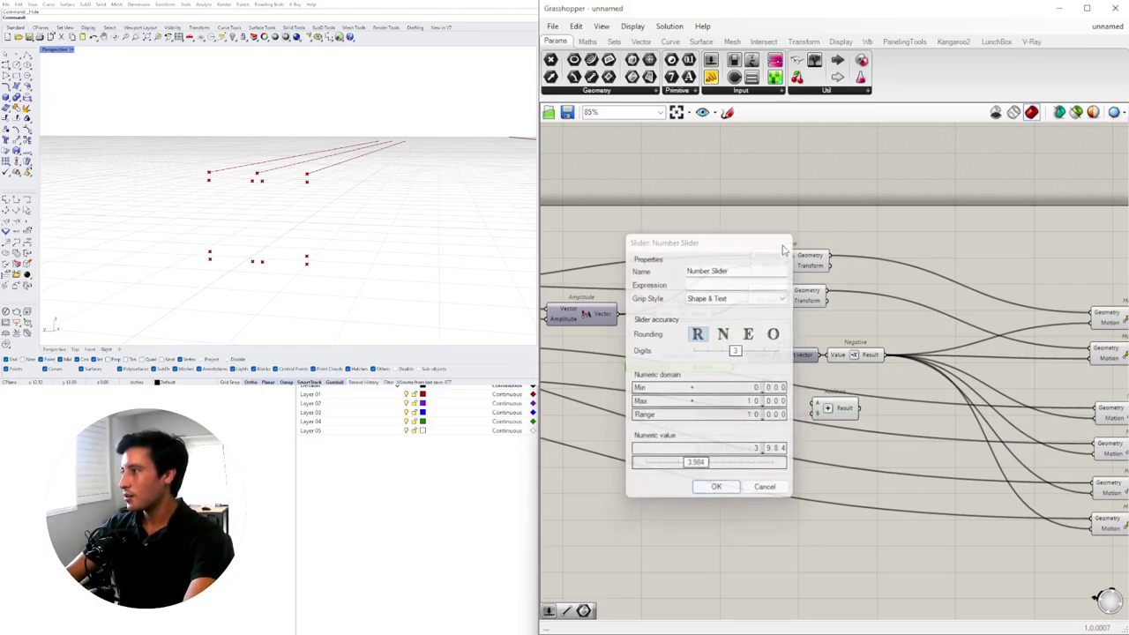
pyautogui.click(715, 486)
pyautogui.scroll(5, 689, 373)
pyautogui.doubleClick(680, 368)
pyautogui.write('4')
pyautogui.press('Return')
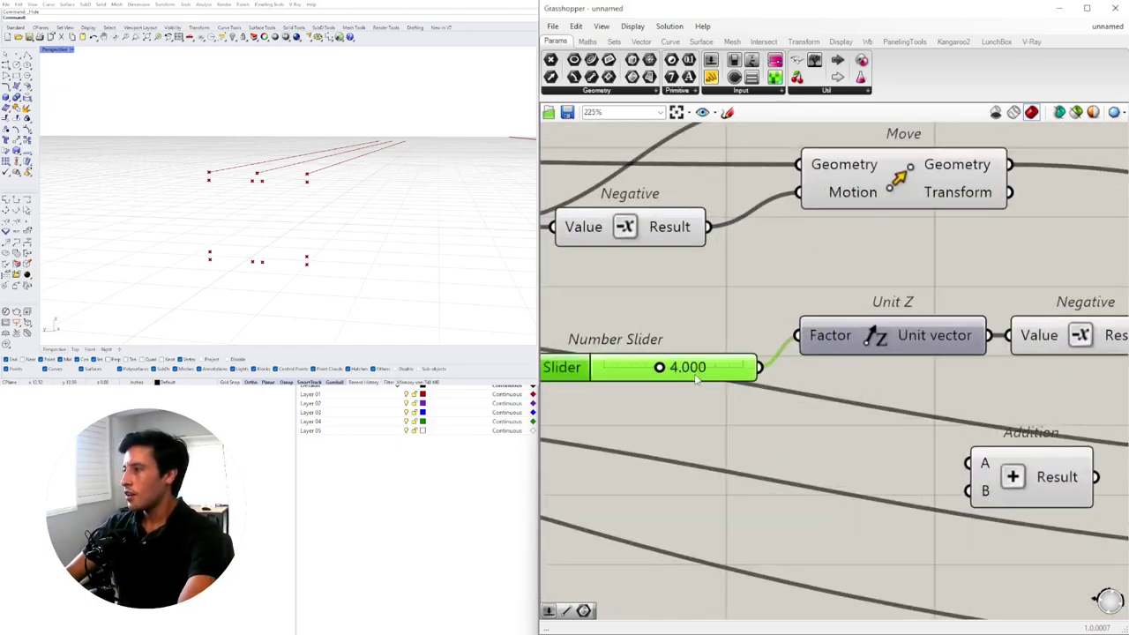
pyautogui.scroll(-3, 787, 385)
pyautogui.moveTo(792, 395); pyautogui.dragTo(948, 463)
# - Move the 0.500 slider farther from the Division component and connect it to input B of the Addition component
pyautogui.scroll(-5, 890, 461)
pyautogui.moveTo(847, 464); pyautogui.dragTo(1010, 454, button='right')
pyautogui.scroll(3, 794, 352)
pyautogui.click(672, 291)
pyautogui.moveTo(672, 290); pyautogui.dragTo(584, 290)
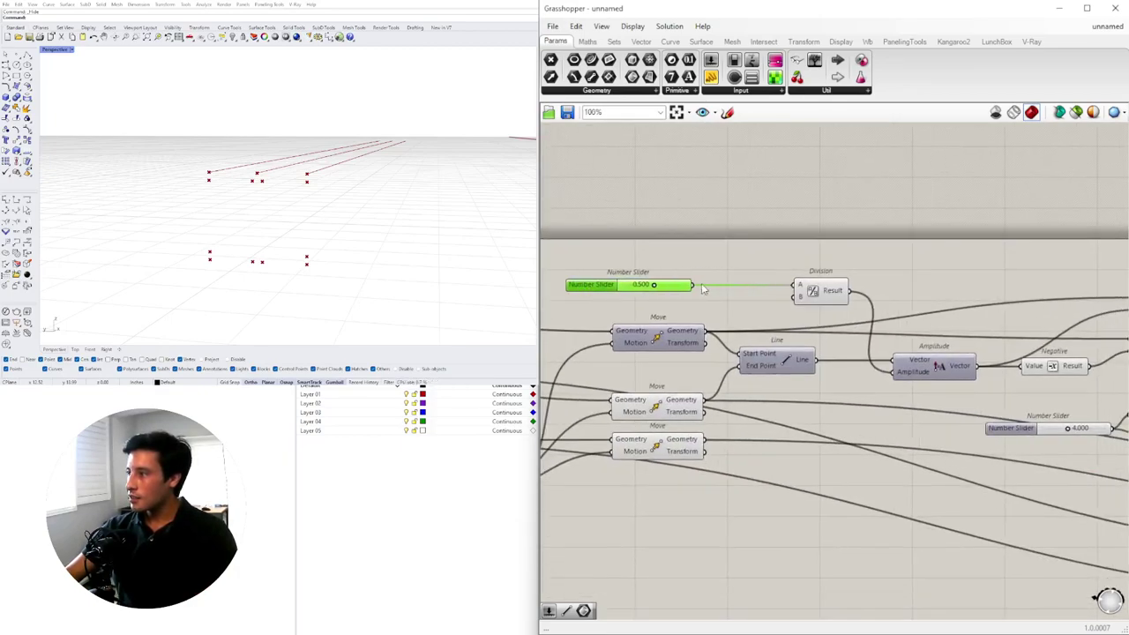
pyautogui.scroll(-4, 776, 342)
pyautogui.moveTo(693, 286); pyautogui.dragTo(1013, 453)
pyautogui.scroll(3, 990, 380)
pyautogui.moveTo(1034, 468); pyautogui.dragTo(955, 468, button='right')
pyautogui.scroll(4, 955, 469)
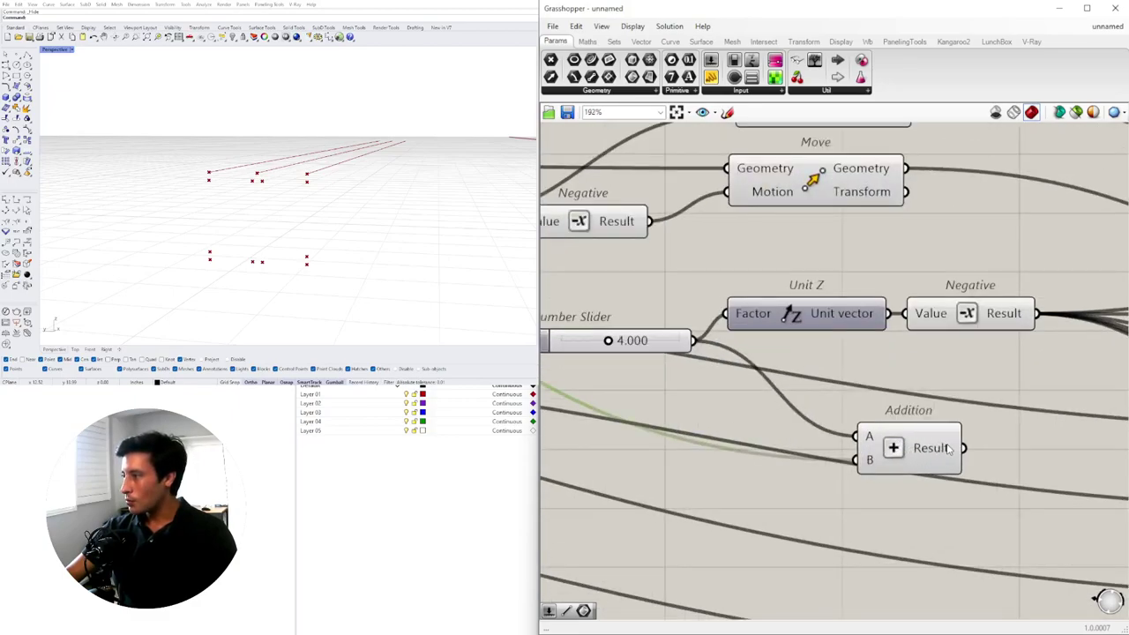
pyautogui.click(946, 449)
pyautogui.scroll(-4, 941, 450)
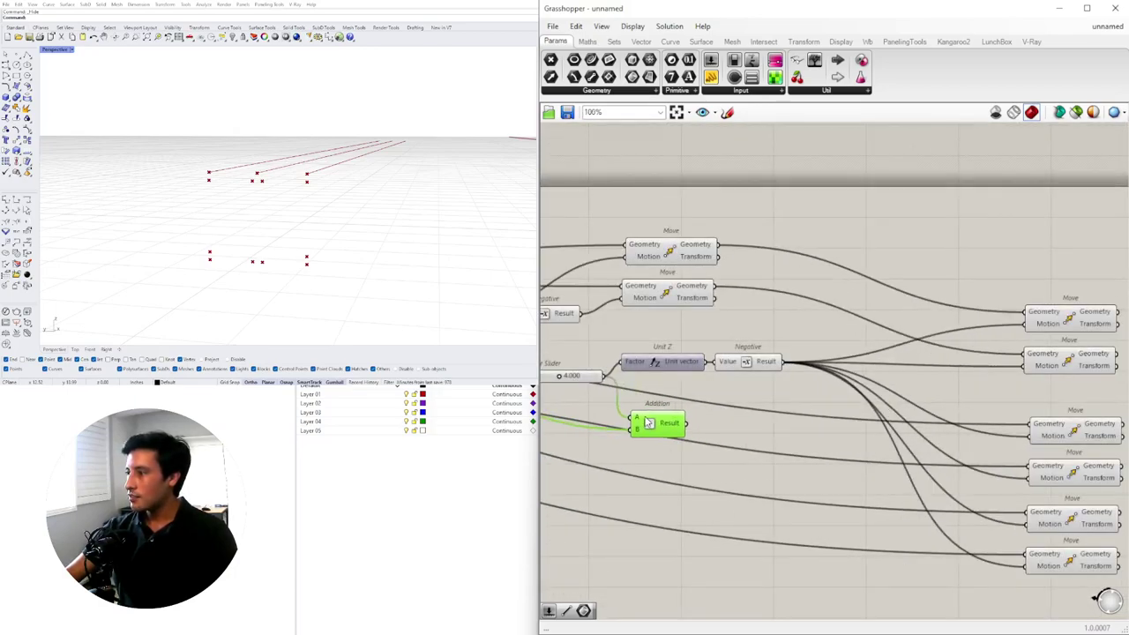
# - Add a Unit Z component with its Factor driven by the Addition result
pyautogui.doubleClick(719, 427)
pyautogui.write('z')
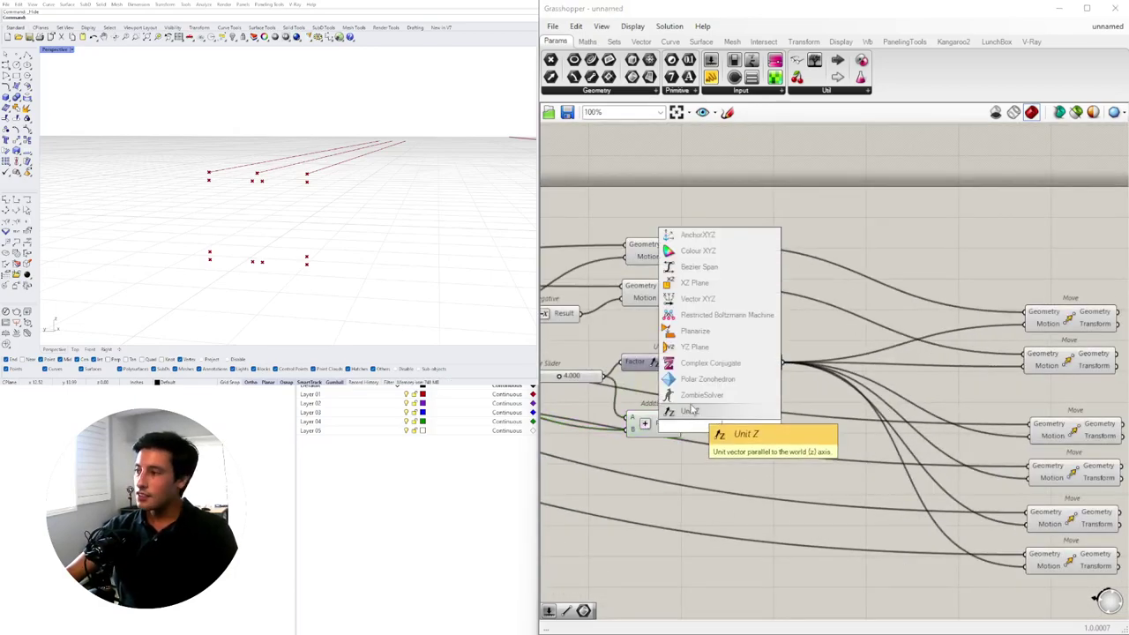
pyautogui.click(691, 411)
pyautogui.moveTo(704, 428)
pyautogui.mouseDown()
pyautogui.moveTo(735, 428)
pyautogui.moveTo(718, 427)
pyautogui.mouseUp()
# - Add a Negative component fed by the new Unit Z vector and shift the upper Unit Z and Negative pair away from their slider
pyautogui.doubleClick(847, 439)
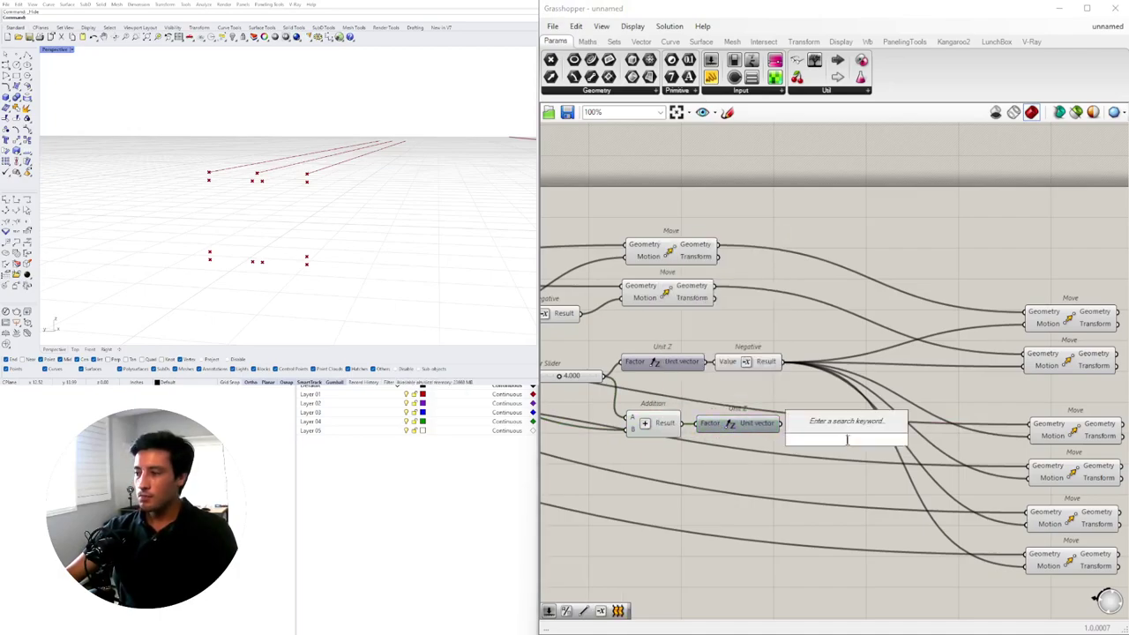
pyautogui.write('negative')
pyautogui.press('Return')
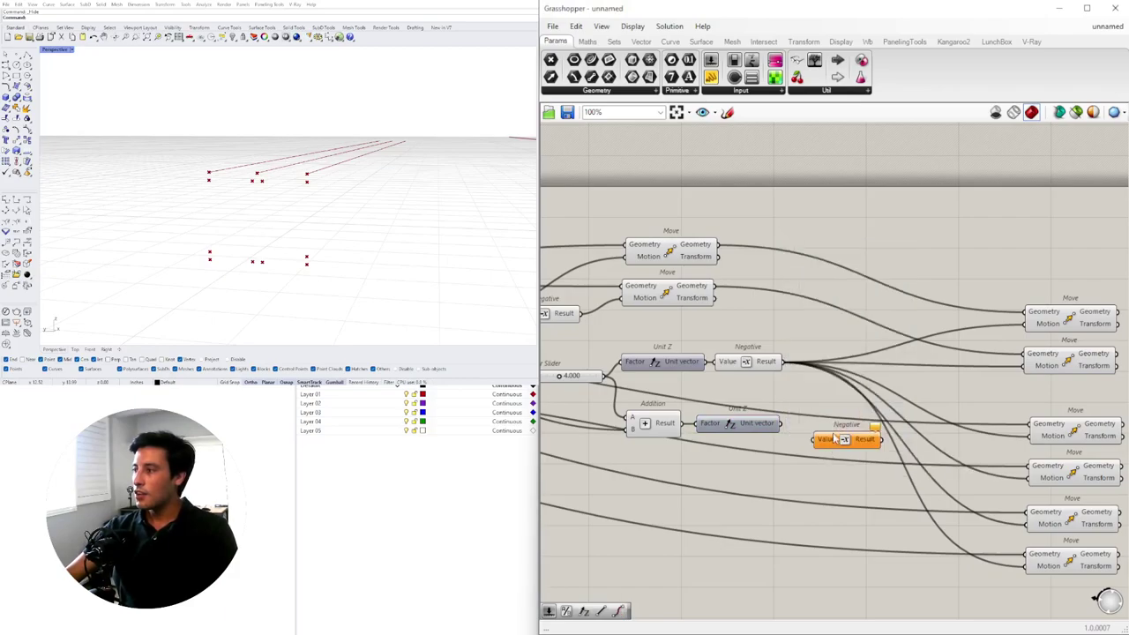
pyautogui.moveTo(789, 428); pyautogui.dragTo(800, 424)
pyautogui.moveTo(760, 379); pyautogui.dragTo(691, 364)
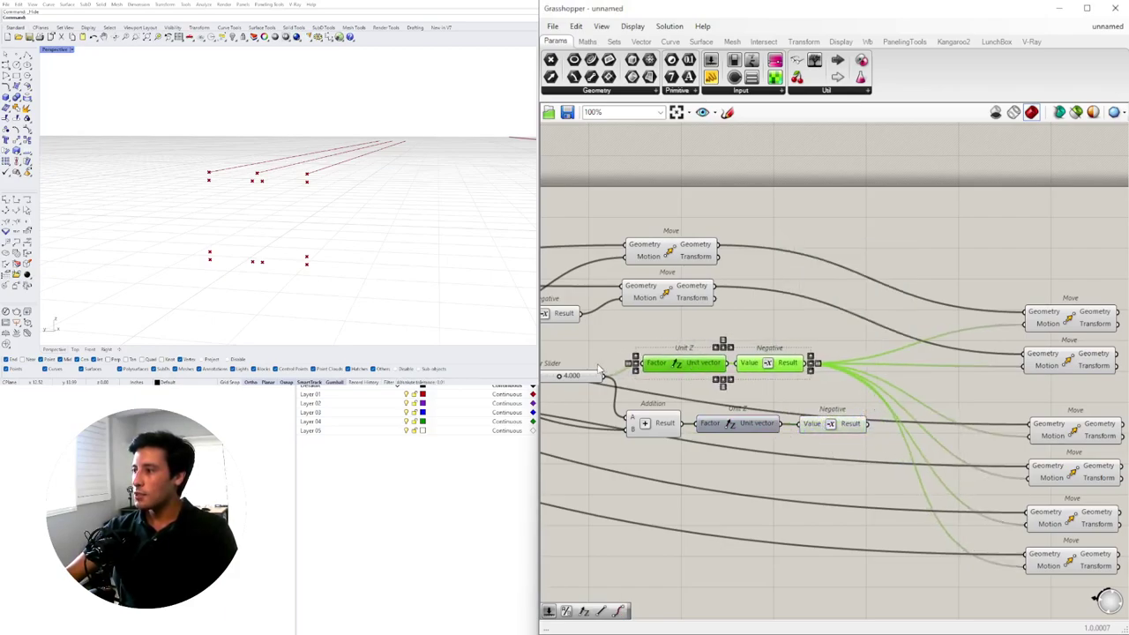
# - Trace the Addition's inputs back to the 0.500 number slider and follow the chain to the new Negative component
pyautogui.click(651, 431)
pyautogui.scroll(-3, 651, 432)
pyautogui.moveTo(651, 431); pyautogui.dragTo(997, 439, button='right')
pyautogui.scroll(5, 820, 352)
pyautogui.moveTo(573, 272); pyautogui.dragTo(710, 297, button='right')
pyautogui.moveTo(610, 296); pyautogui.dragTo(652, 322)
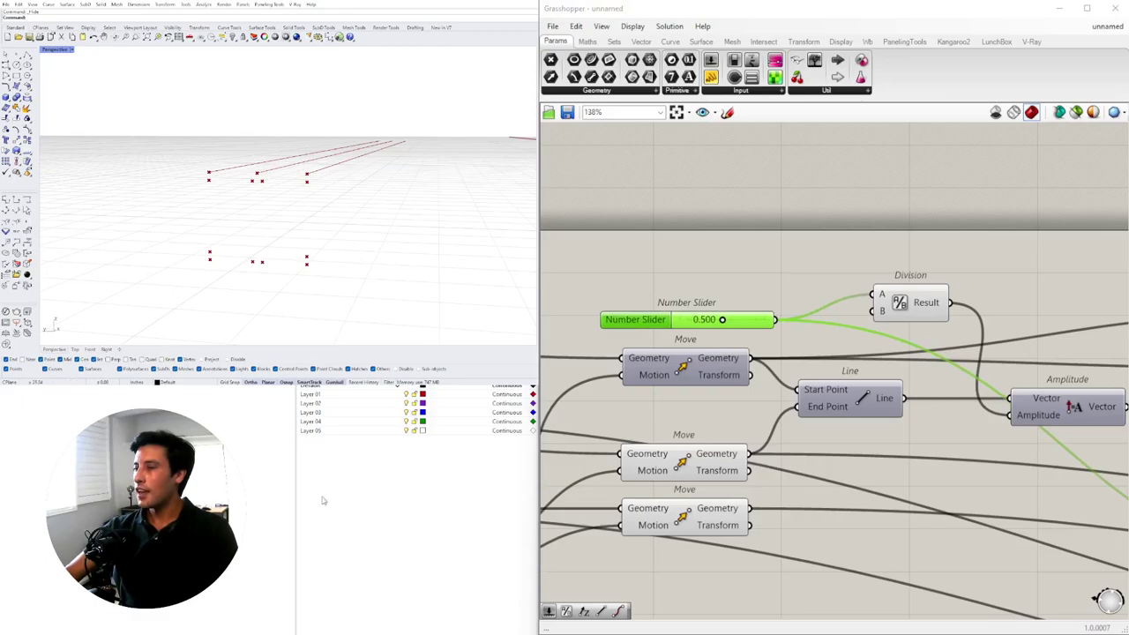
pyautogui.scroll(-5, 749, 399)
pyautogui.moveTo(1032, 463); pyautogui.dragTo(846, 453, button='right')
pyautogui.scroll(5, 846, 454)
pyautogui.moveTo(890, 446); pyautogui.dragTo(884, 443)
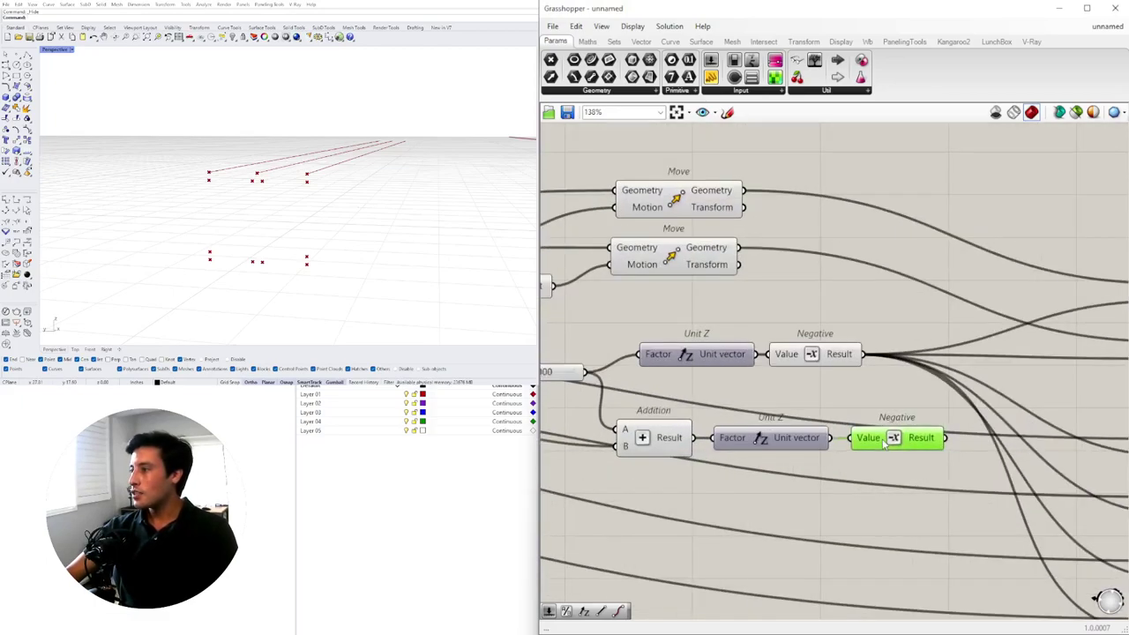
# - Rewire the Motion inputs of the four lower Move components to the new Negative result
pyautogui.moveTo(967, 458); pyautogui.dragTo(665, 444, button='right')
pyautogui.scroll(-4, 735, 437)
pyautogui.click(855, 444)
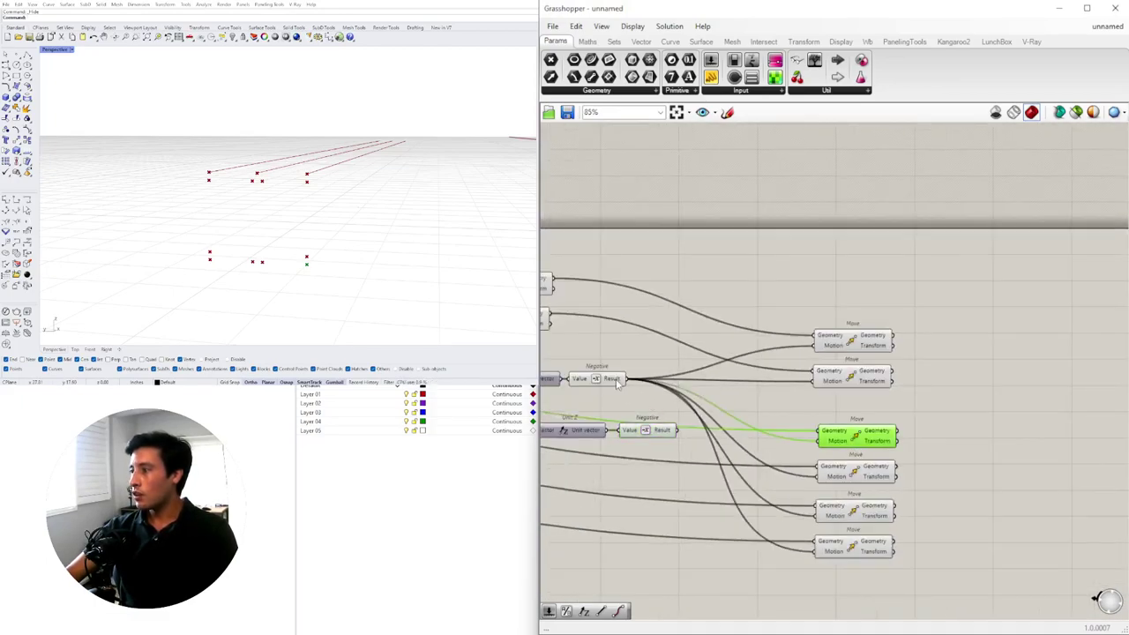
pyautogui.scroll(2, 673, 433)
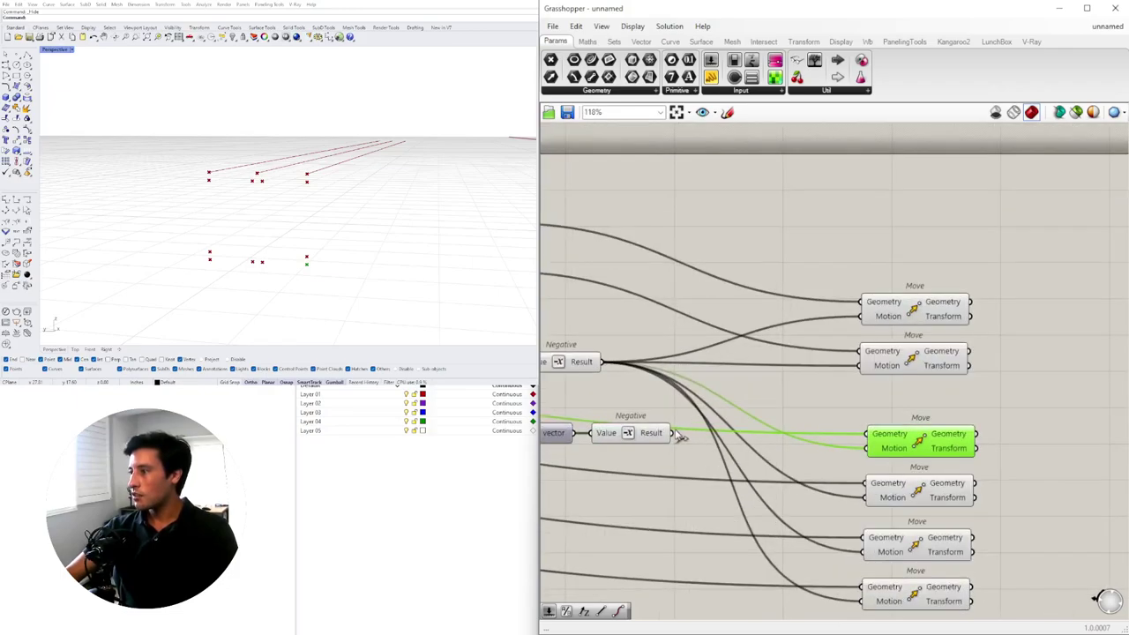
pyautogui.moveTo(673, 434); pyautogui.dragTo(854, 497)
pyautogui.moveTo(673, 433); pyautogui.dragTo(863, 552)
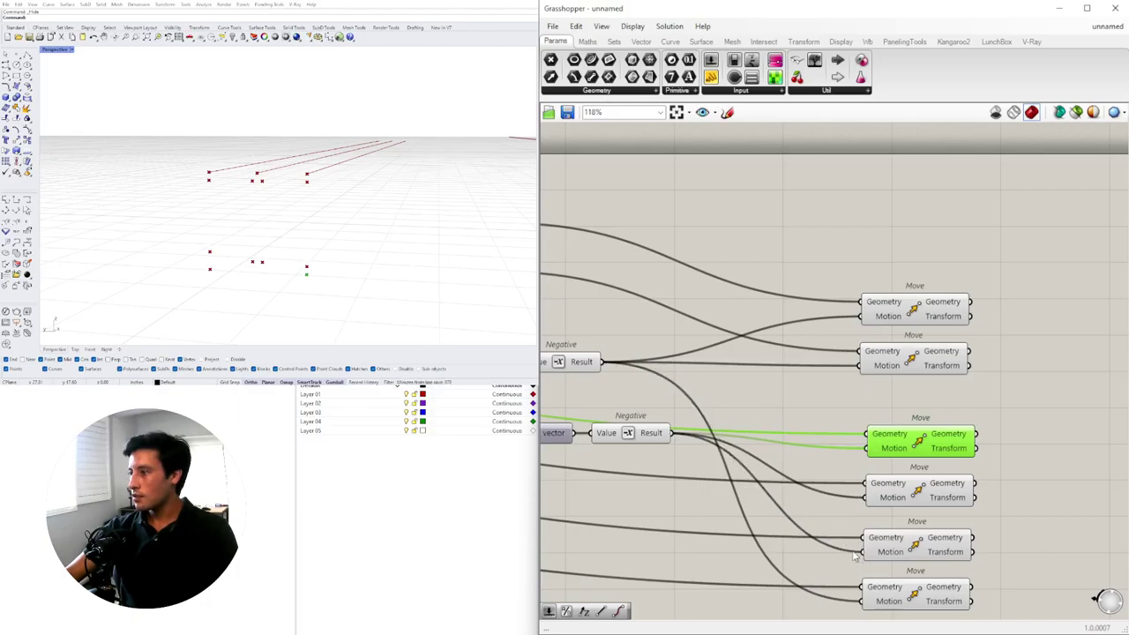
pyautogui.moveTo(672, 433); pyautogui.dragTo(862, 600)
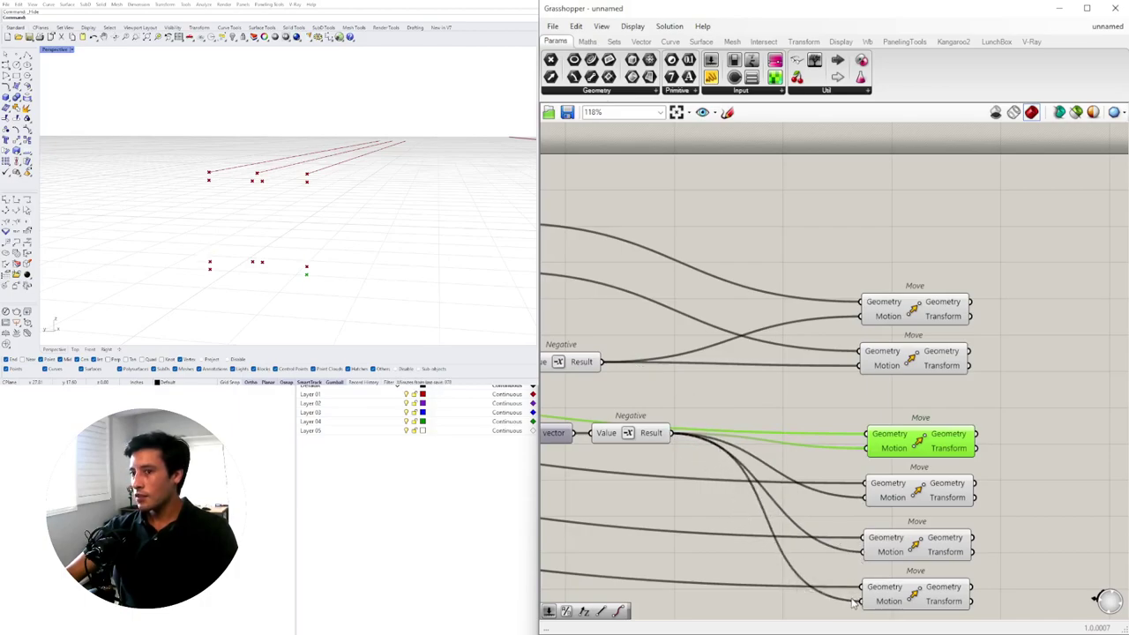
# - Examine which viewport point each of the six final Move components produces
pyautogui.scroll(-2, 1010, 397)
pyautogui.click(1010, 395)
pyautogui.click(952, 369)
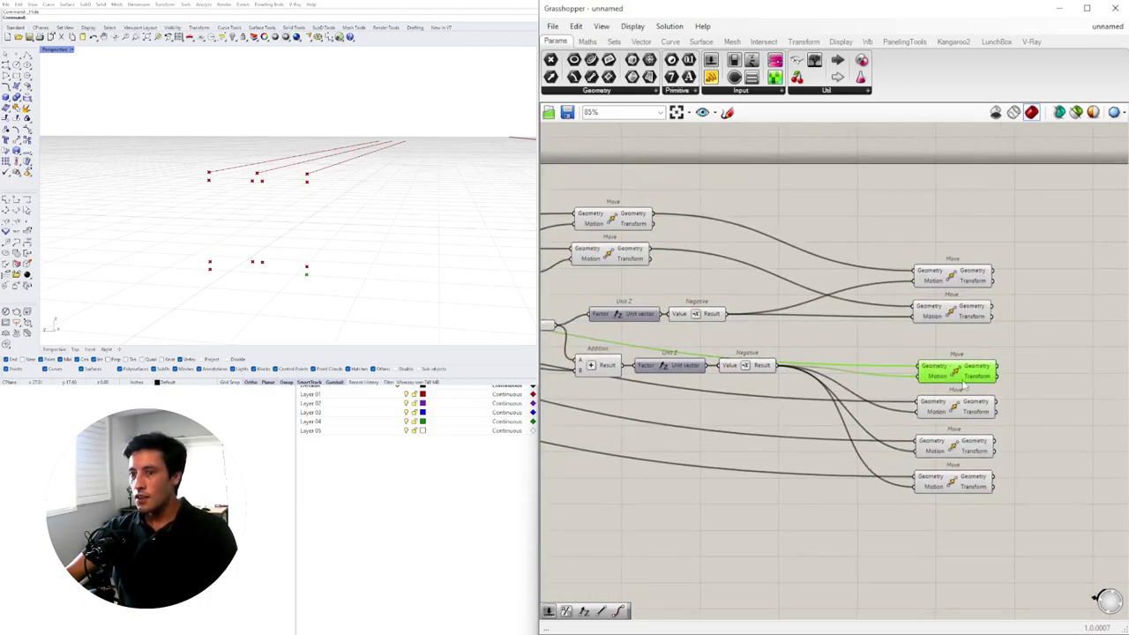
pyautogui.click(961, 409)
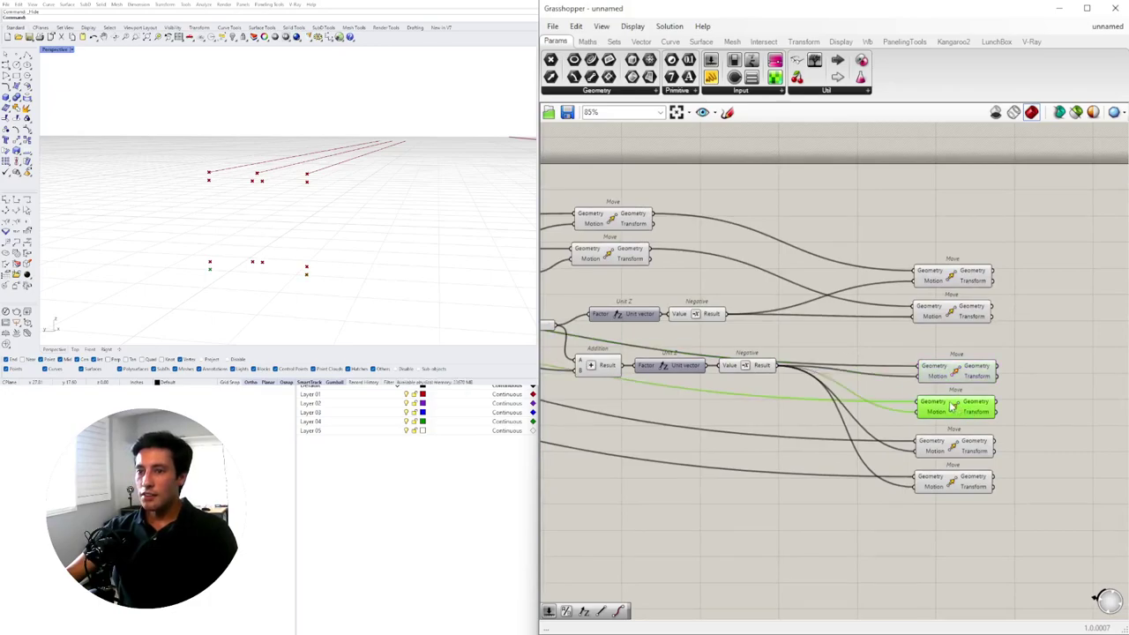
pyautogui.click(950, 445)
pyautogui.click(955, 482)
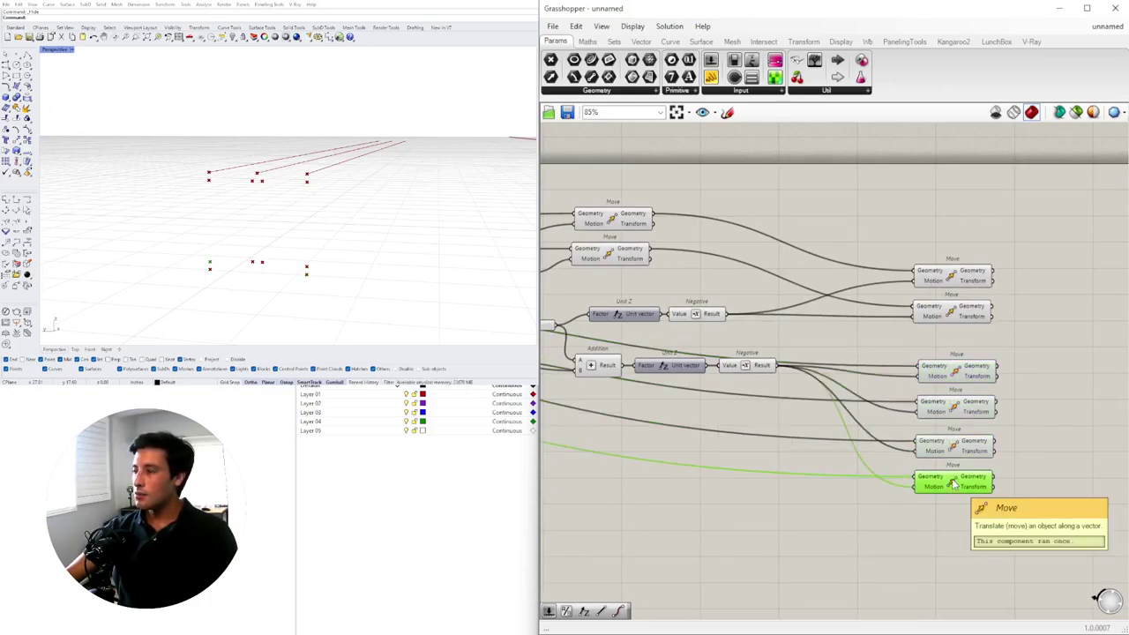
pyautogui.click(970, 313)
pyautogui.click(957, 275)
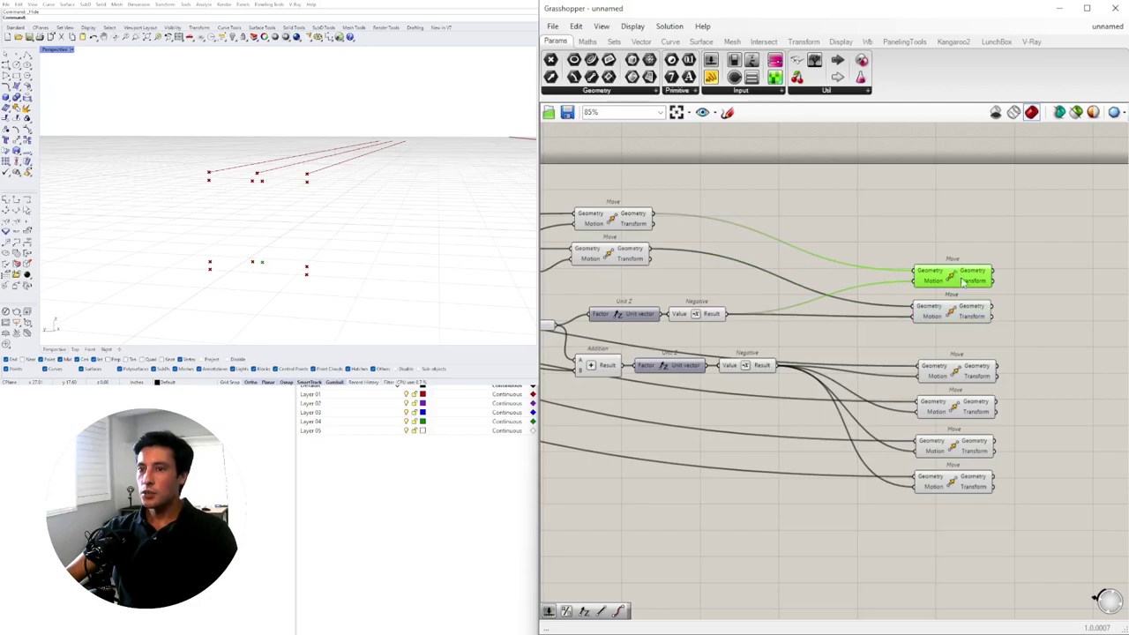
# - Examine which viewport points the earlier Move components produce, back to the first Move group
pyautogui.scroll(-1, 793, 279)
pyautogui.moveTo(683, 261); pyautogui.dragTo(852, 307, button='right')
pyautogui.scroll(2, 834, 291)
pyautogui.click(806, 261)
pyautogui.click(801, 308)
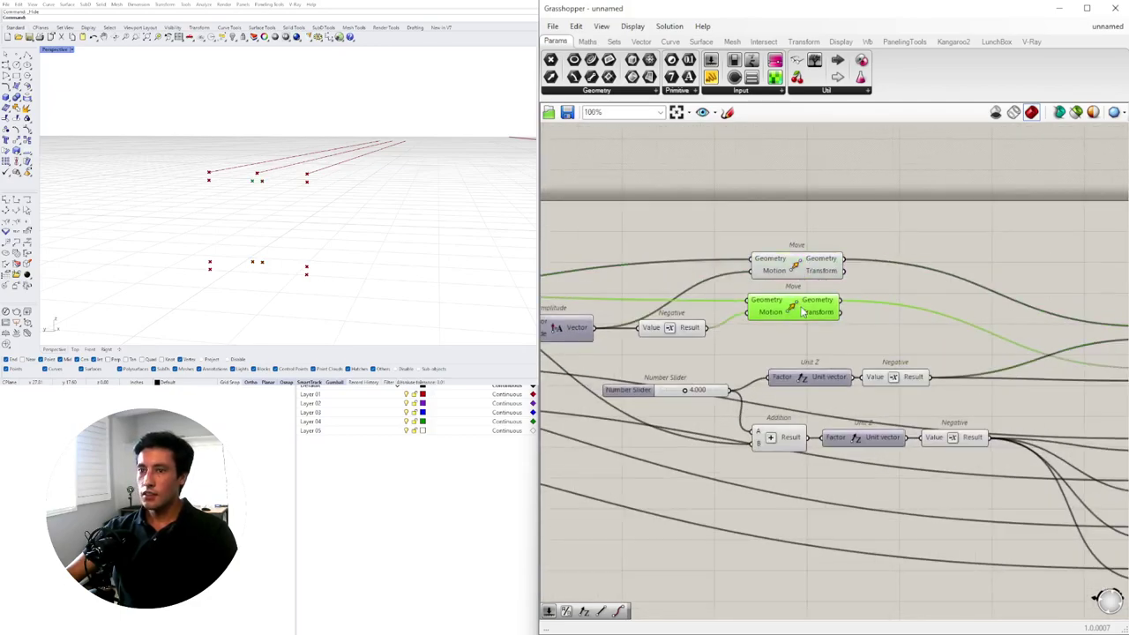
pyautogui.moveTo(704, 338); pyautogui.dragTo(933, 374, button='right')
pyautogui.moveTo(649, 301); pyautogui.dragTo(877, 301, button='right')
pyautogui.click(735, 398)
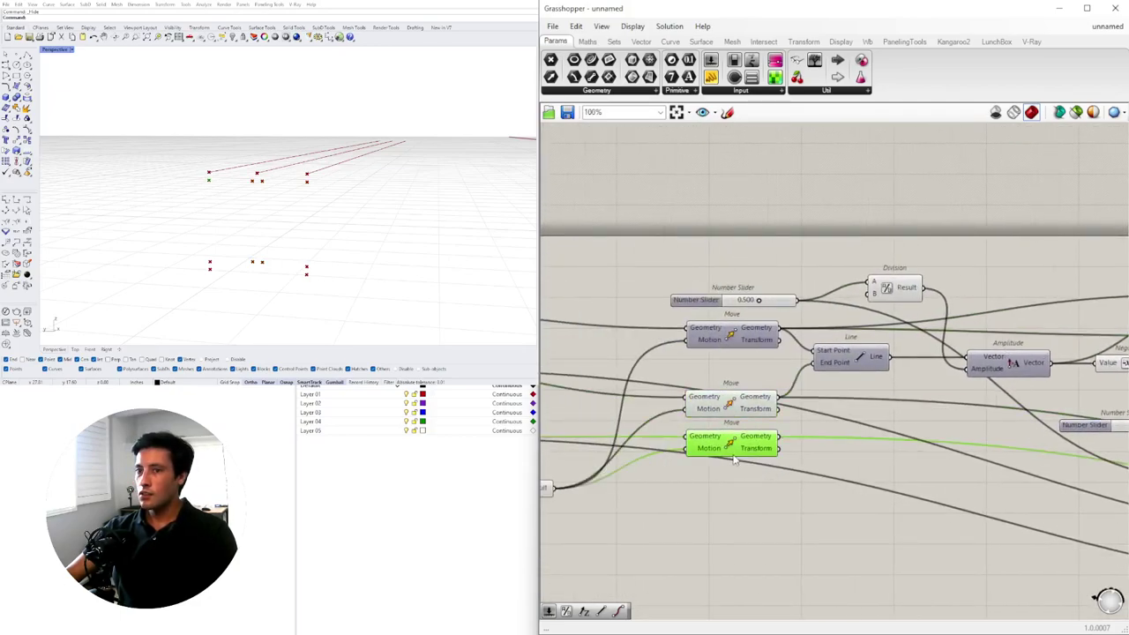
pyautogui.click(733, 452)
# - Turn off the preview of the topmost Point component after the End Points column
pyautogui.scroll(-1, 728, 454)
pyautogui.moveTo(727, 454); pyautogui.dragTo(971, 449, button='right')
pyautogui.moveTo(700, 361); pyautogui.dragTo(822, 338, button='right')
pyautogui.scroll(1, 823, 338)
pyautogui.click(847, 318)
pyautogui.rightClick(846, 316)
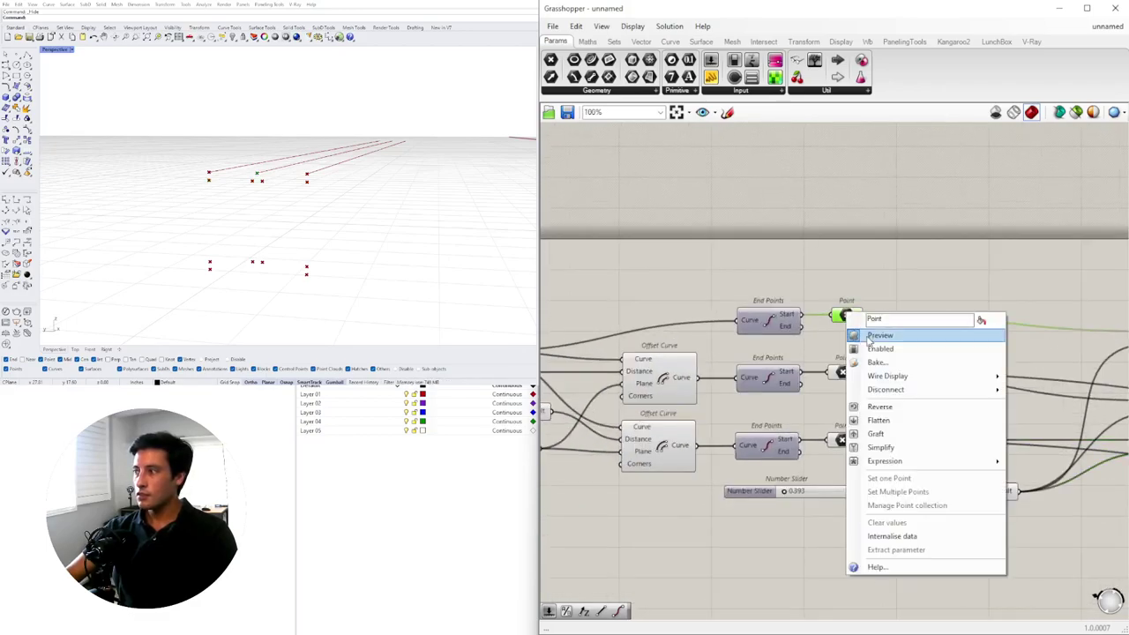
# - Turn off the preview of the source Curve parameter and both Offset Curve components
pyautogui.moveTo(716, 366); pyautogui.dragTo(831, 358, button='right')
pyautogui.click(584, 344)
pyautogui.rightClick(585, 344)
pyautogui.click(629, 370)
pyautogui.moveTo(825, 510); pyautogui.dragTo(743, 333)
pyautogui.middleClick(776, 336)
pyautogui.click(813, 298)
# - Highlight the Point components of the two offset curves to locate their points in the viewport
pyautogui.moveTo(982, 409); pyautogui.dragTo(885, 388, button='right')
pyautogui.click(866, 345)
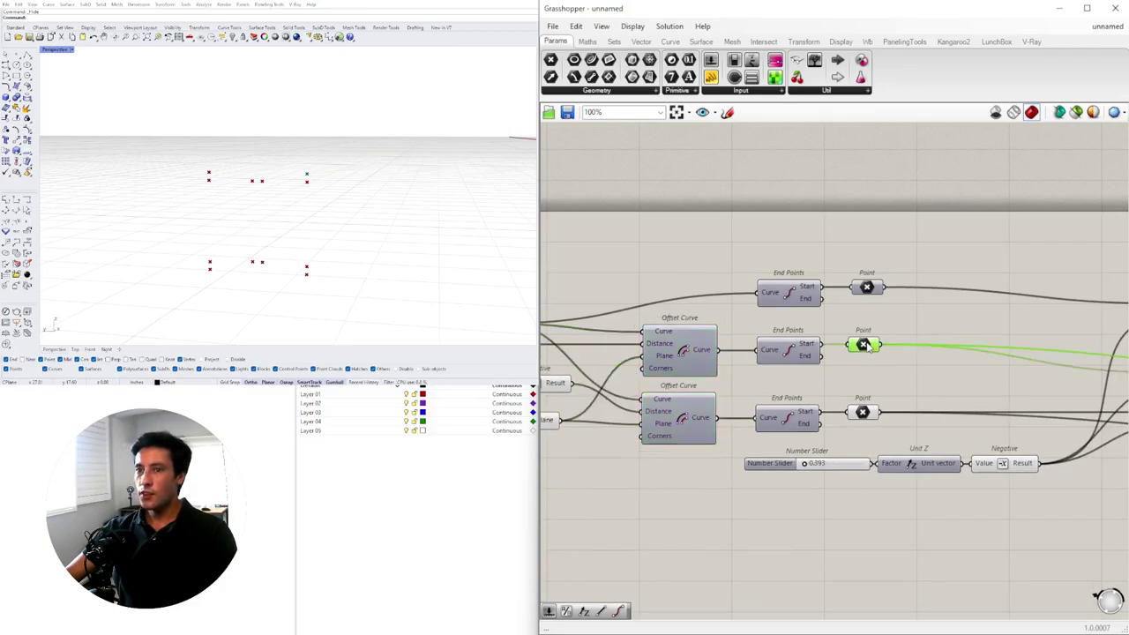
pyautogui.keyDown('shift'); pyautogui.click(862, 411); pyautogui.keyUp('shift')
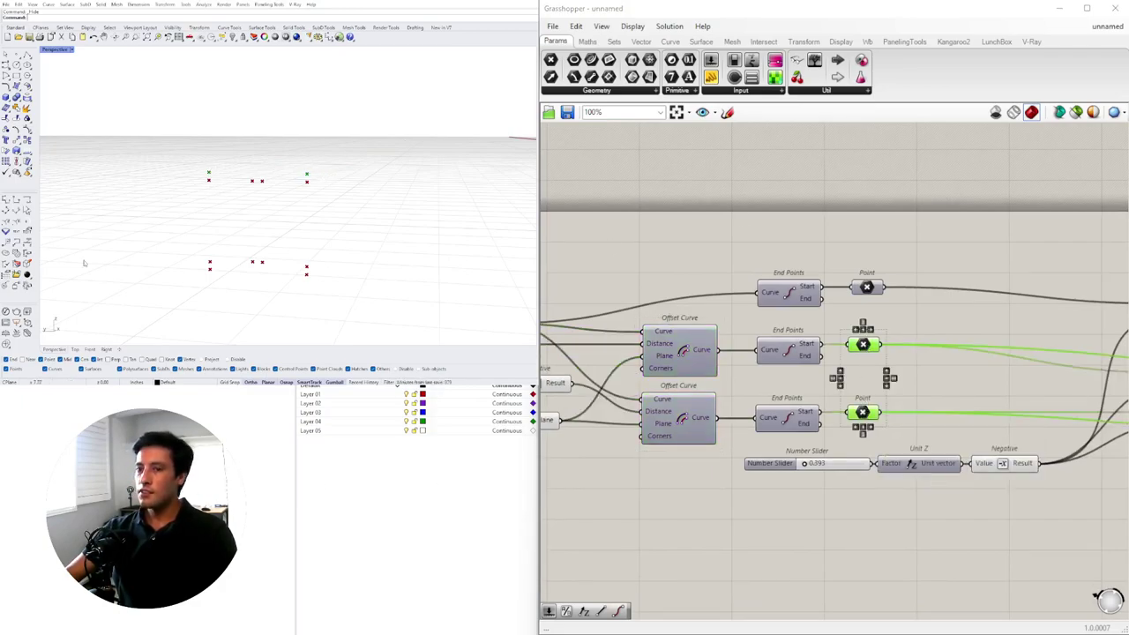
pyautogui.click(727, 112)
pyautogui.click(808, 134)
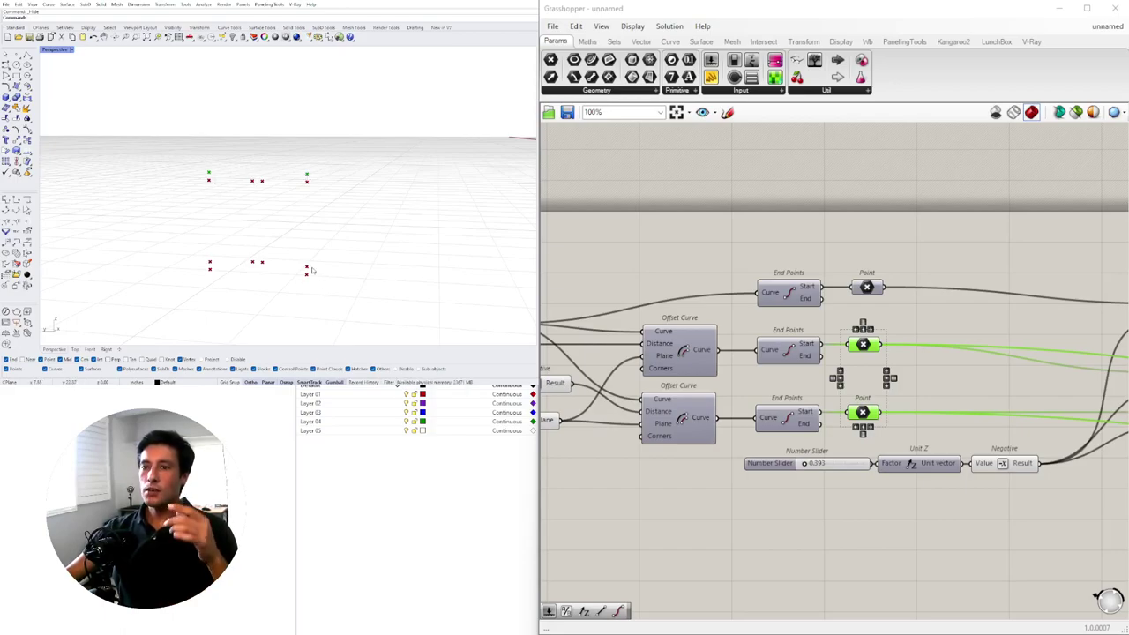
# - Add a PolyLine component in the empty canvas area below the definition
pyautogui.scroll(-6, 593, 346)
pyautogui.moveTo(990, 476); pyautogui.dragTo(818, 461, button='right')
pyautogui.click(818, 461)
pyautogui.scroll(5, 1027, 368)
pyautogui.moveTo(1027, 433); pyautogui.dragTo(933, 438, button='right')
pyautogui.scroll(-5, 988, 396)
pyautogui.moveTo(551, 516); pyautogui.dragTo(776, 509, button='right')
pyautogui.doubleClick(774, 501)
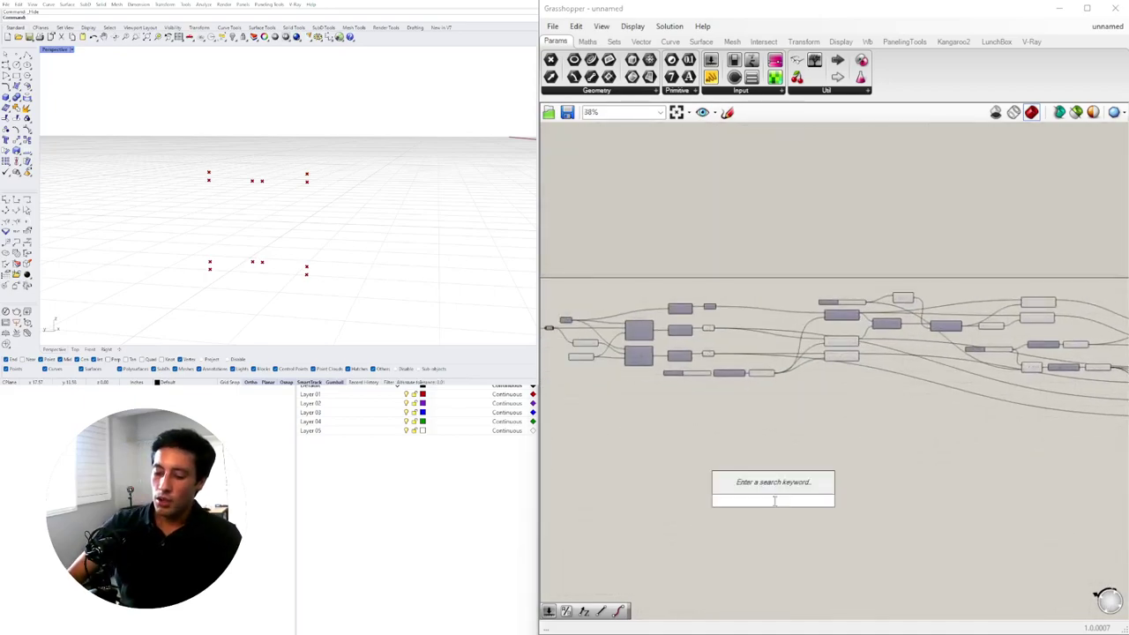
pyautogui.write('polyline')
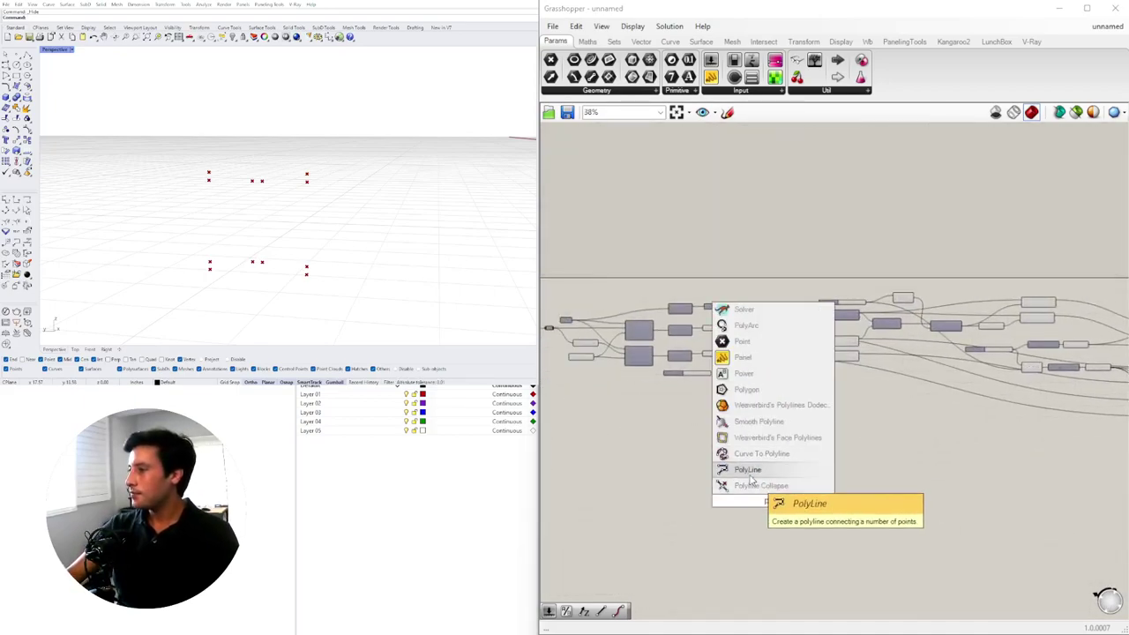
pyautogui.click(748, 470)
pyautogui.scroll(3, 755, 476)
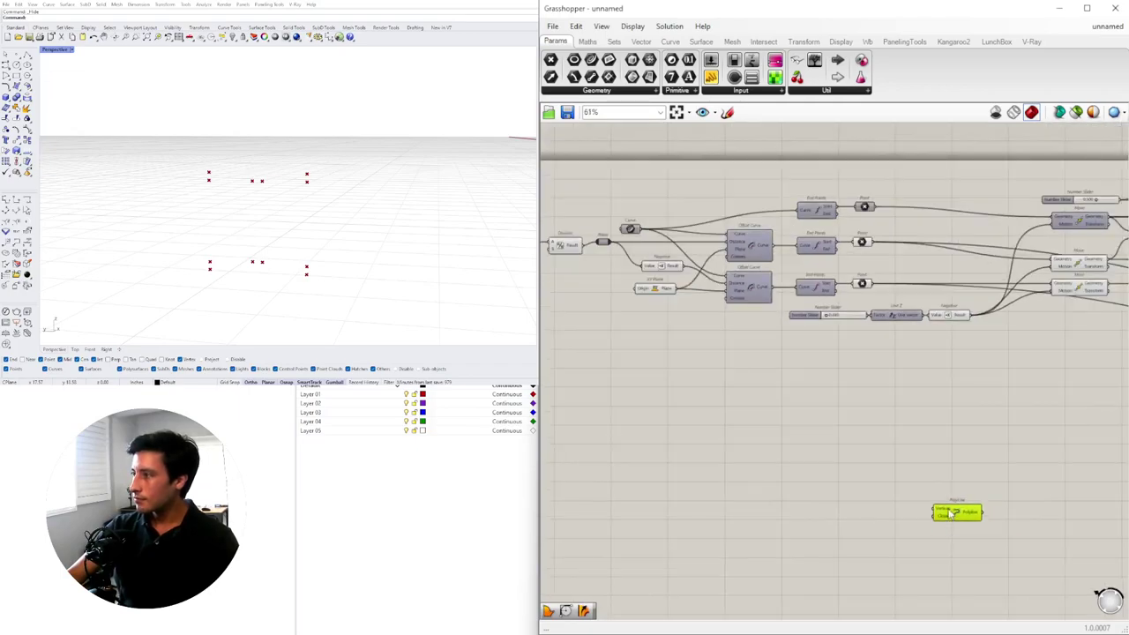
# - Shift the whole definition down the canvas to free space above the components
pyautogui.scroll(-5, 948, 494)
pyautogui.moveTo(892, 430); pyautogui.dragTo(809, 459)
pyautogui.moveTo(809, 458); pyautogui.dragTo(832, 446, button='right')
pyautogui.scroll(-2, 832, 447)
pyautogui.moveTo(981, 466); pyautogui.dragTo(600, 323)
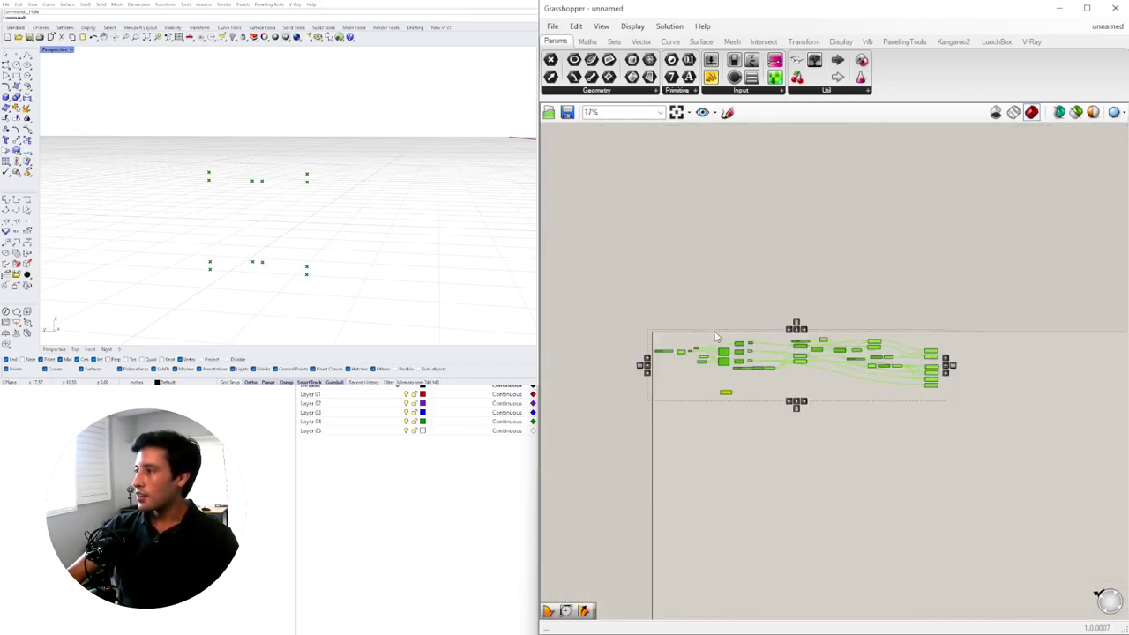
pyautogui.scroll(2, 716, 334)
pyautogui.moveTo(744, 348); pyautogui.dragTo(742, 375)
pyautogui.click(744, 443)
pyautogui.scroll(5, 741, 444)
pyautogui.moveTo(740, 442); pyautogui.dragTo(721, 497, button='right')
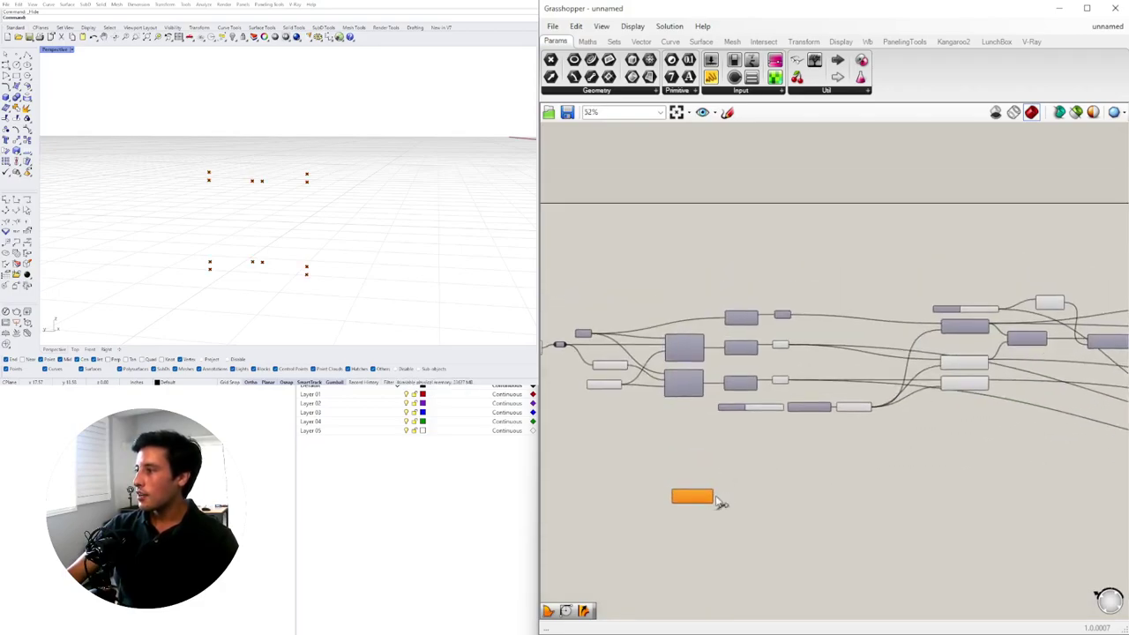
# - Place the PolyLine above the Point components and connect both offset-curve Points to its Vertices input
pyautogui.moveTo(697, 496); pyautogui.dragTo(883, 279)
pyautogui.scroll(4, 889, 266)
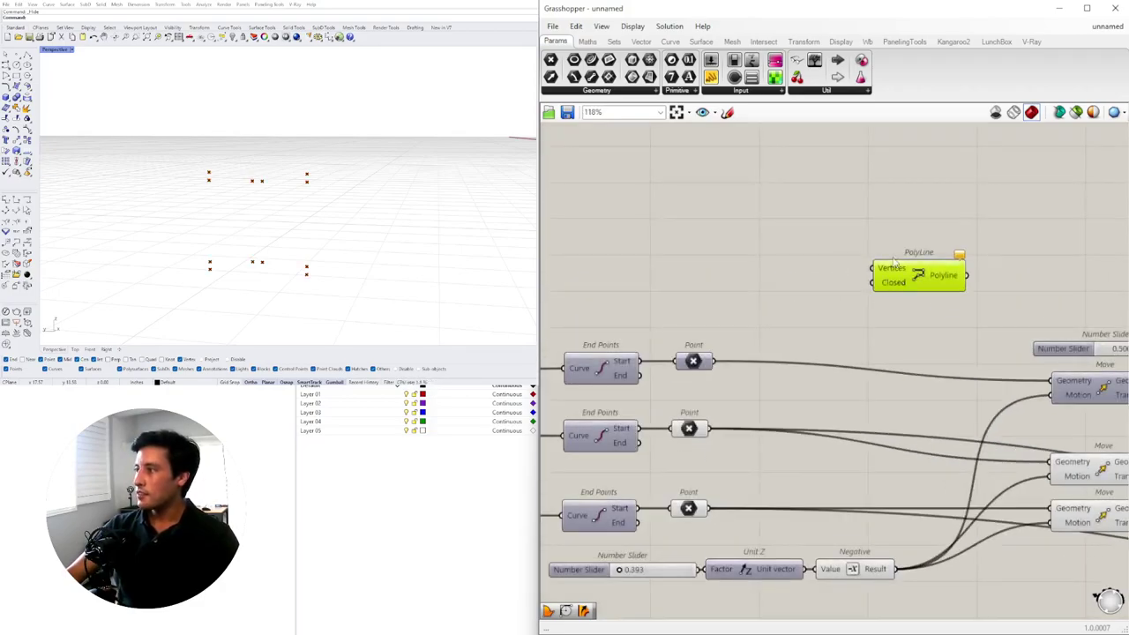
pyautogui.click(689, 429)
pyautogui.moveTo(711, 427); pyautogui.dragTo(975, 274)
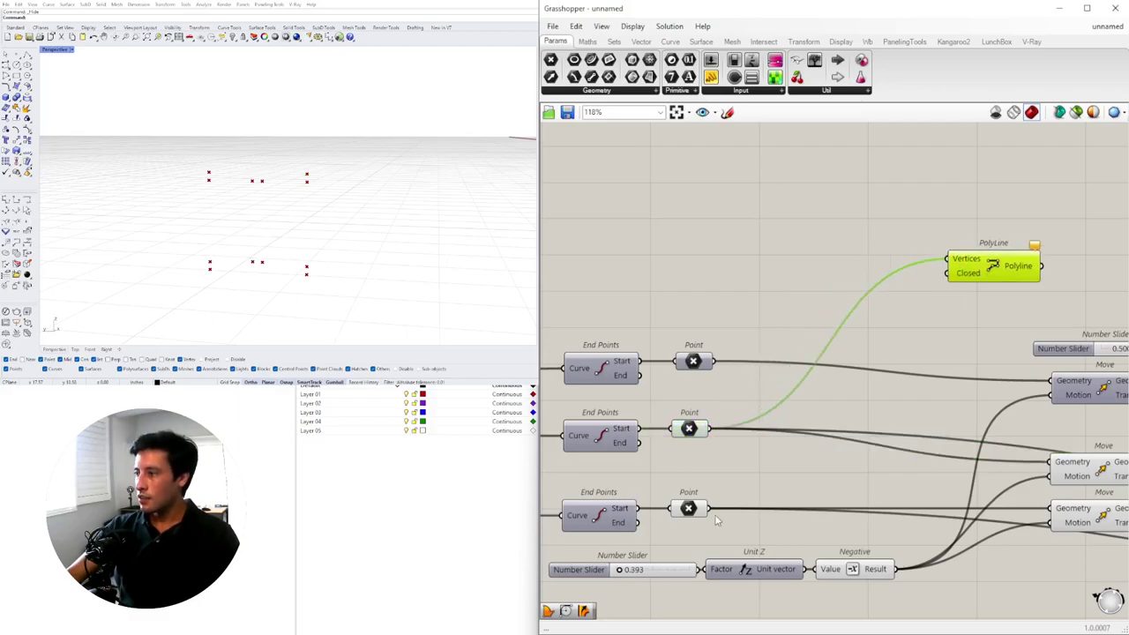
pyautogui.keyDown('shift'); pyautogui.moveTo(715, 509); pyautogui.dragTo(950, 260); pyautogui.keyUp('shift')
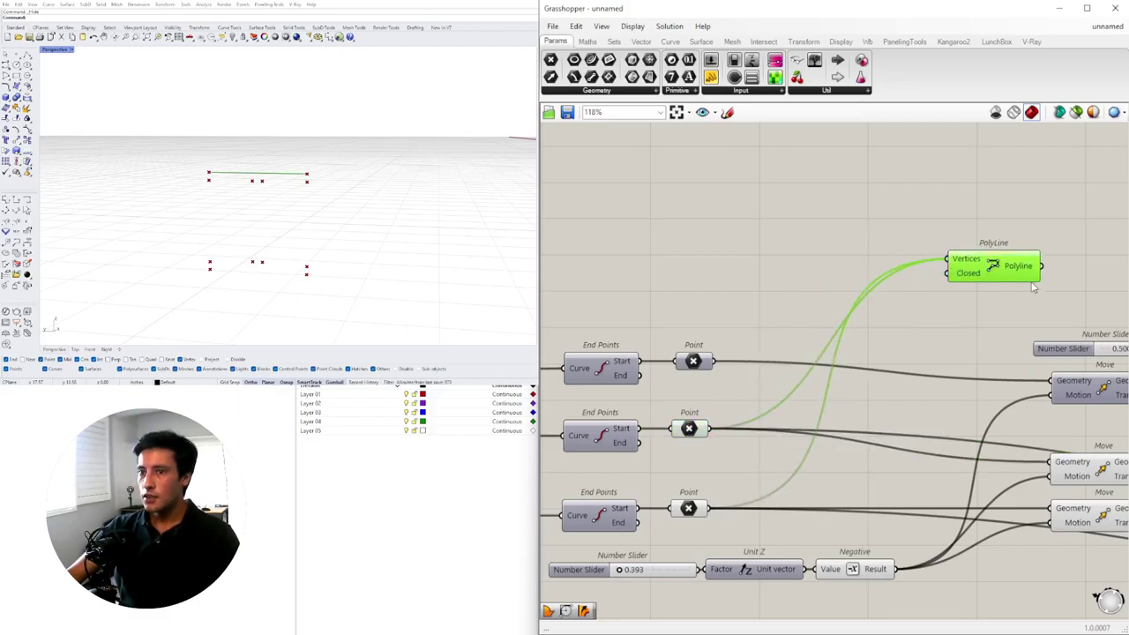
# - Move the PolyLine component below the first group of Move components
pyautogui.scroll(-2, 834, 295)
pyautogui.moveTo(811, 287); pyautogui.dragTo(1030, 561)
pyautogui.click(901, 441)
pyautogui.moveTo(926, 454); pyautogui.dragTo(1014, 410, button='right')
pyautogui.scroll(1, 837, 434)
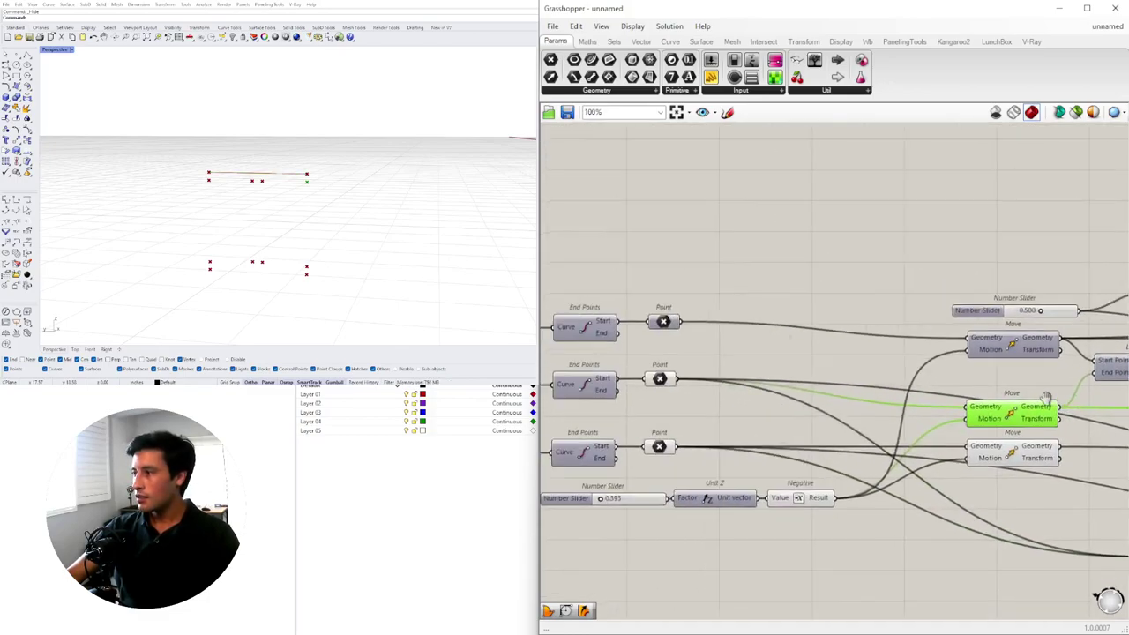
# - Add the Geometry of the lowest Move in the first group to the PolyLine's Vertices input
pyautogui.scroll(-2, 1032, 397)
pyautogui.click(732, 377)
pyautogui.keyDown('shift'); pyautogui.click(732, 426); pyautogui.keyUp('shift')
pyautogui.moveTo(954, 403); pyautogui.dragTo(827, 392, button='right')
pyautogui.click(861, 394)
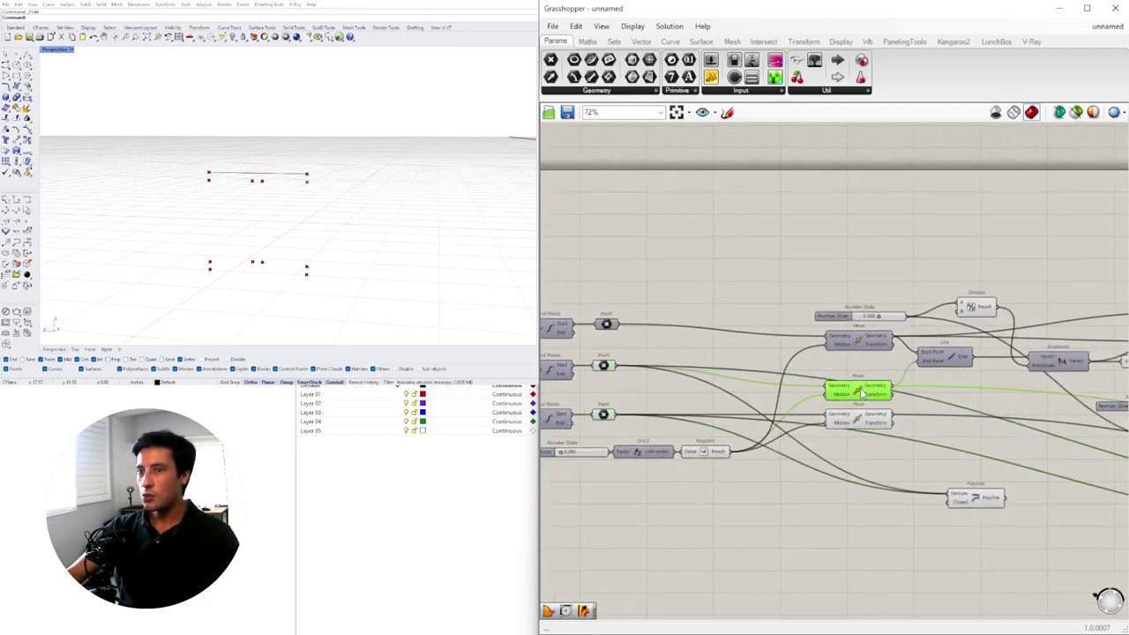
pyautogui.click(867, 415)
pyautogui.scroll(1, 882, 437)
pyautogui.moveTo(891, 423); pyautogui.dragTo(952, 509)
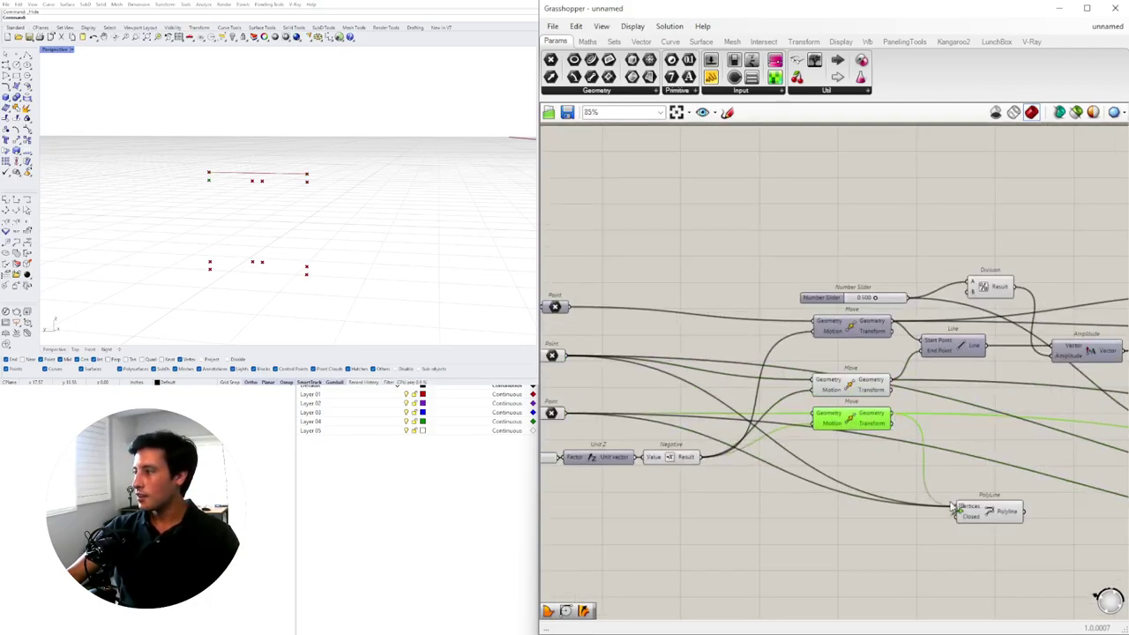
# - Move the PolyLine component next to and slightly above the middle pair of Move components
pyautogui.click(985, 515)
pyautogui.moveTo(1040, 510); pyautogui.dragTo(825, 476, button='right')
pyautogui.scroll(-3, 811, 483)
pyautogui.scroll(2, 785, 489)
pyautogui.moveTo(834, 466); pyautogui.dragTo(1067, 531)
pyautogui.moveTo(1007, 521); pyautogui.dragTo(906, 494, button='right')
pyautogui.click(951, 263)
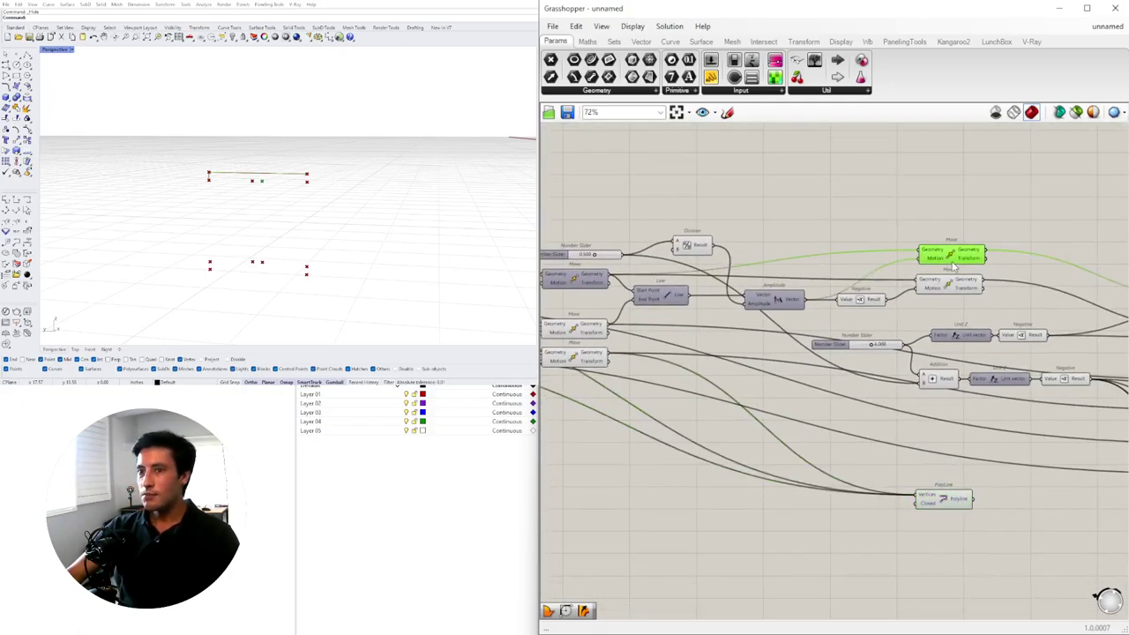
pyautogui.click(945, 281)
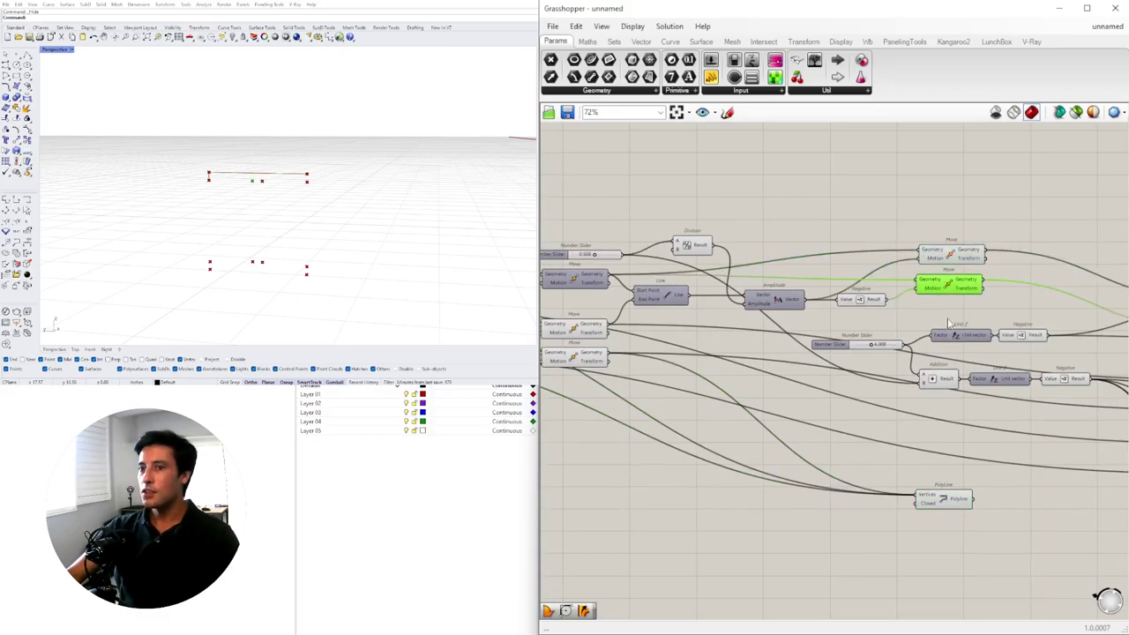
pyautogui.moveTo(945, 498); pyautogui.dragTo(1039, 313)
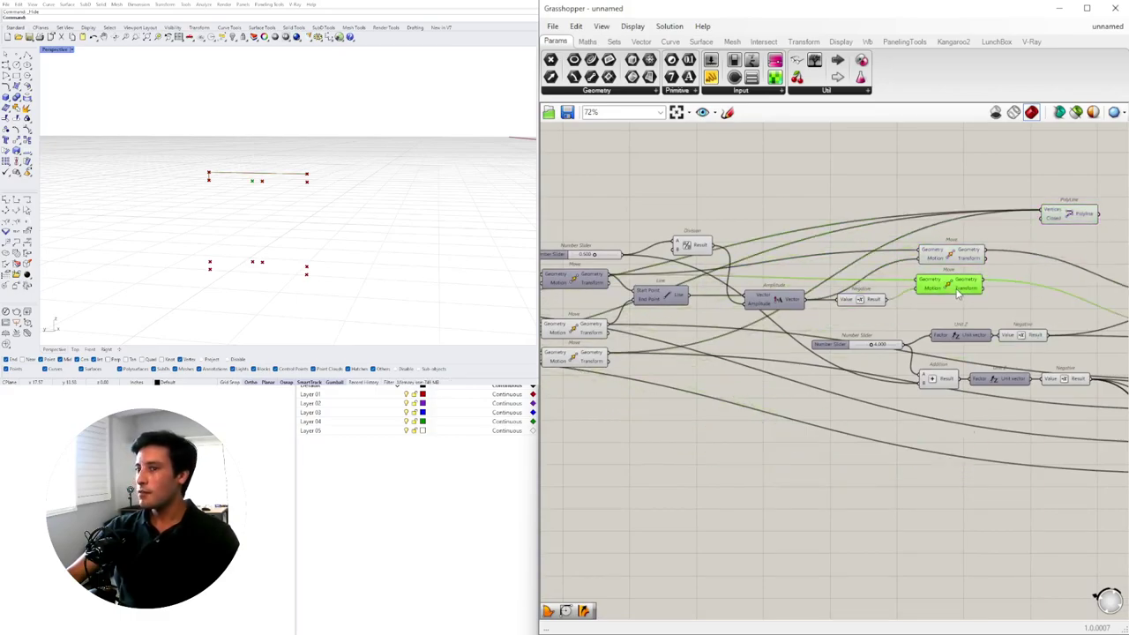
# - Add the Geometry of the lower Move in the middle pair to the PolyLine's Vertices input
pyautogui.click(950, 284)
pyautogui.scroll(3, 828, 388)
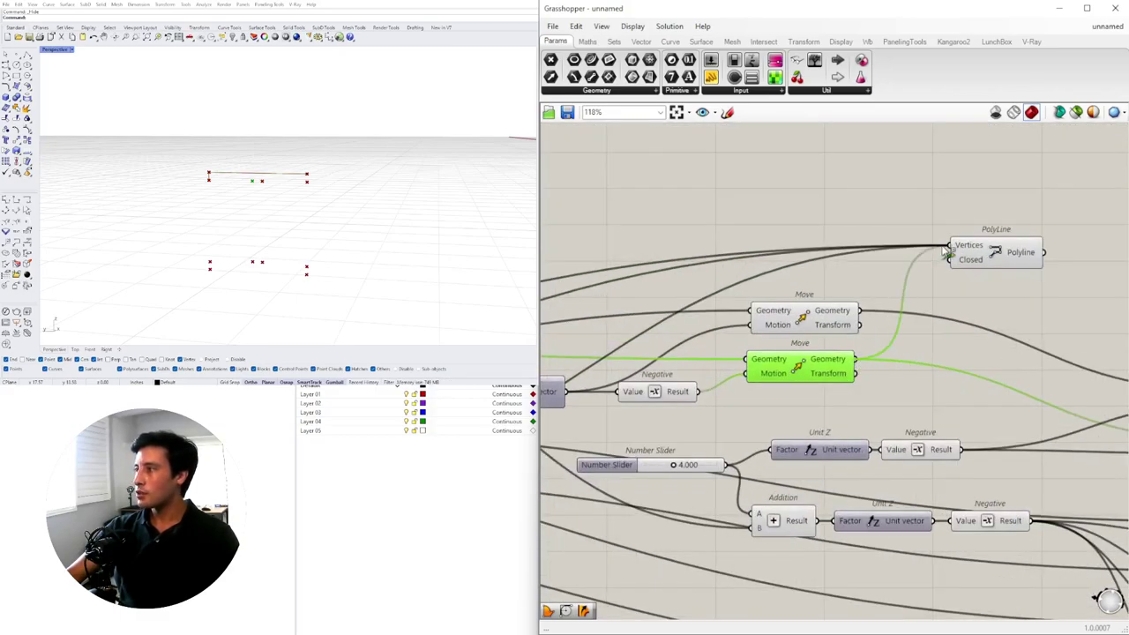
pyautogui.click(951, 253)
# - Move the PolyLine beyond the last column of Moves and add the Geometry of that column's second Move to its Vertices
pyautogui.scroll(-3, 1022, 280)
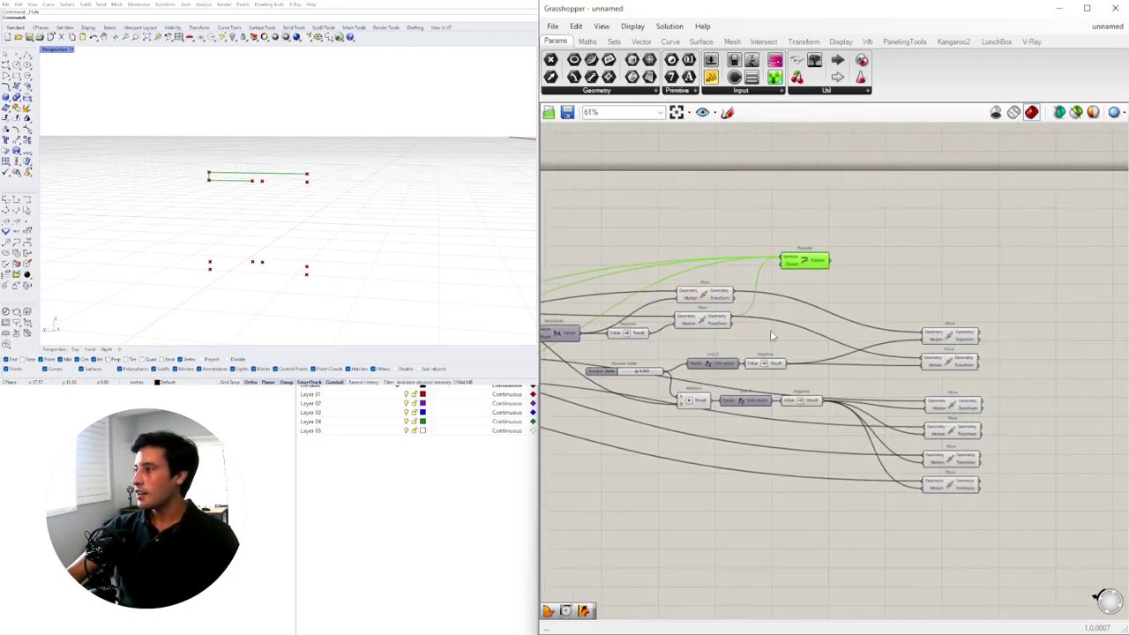
pyautogui.click(1020, 340)
pyautogui.click(1009, 382)
pyautogui.moveTo(953, 388); pyautogui.dragTo(755, 389, button='right')
pyautogui.moveTo(625, 236); pyautogui.dragTo(1048, 285)
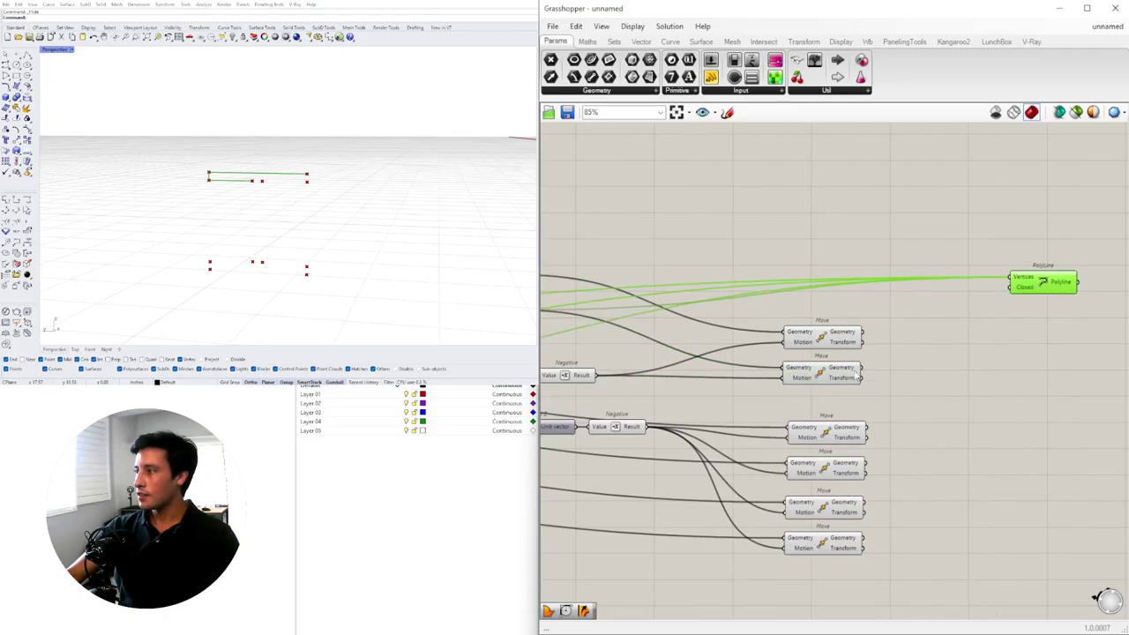
pyautogui.click(847, 375)
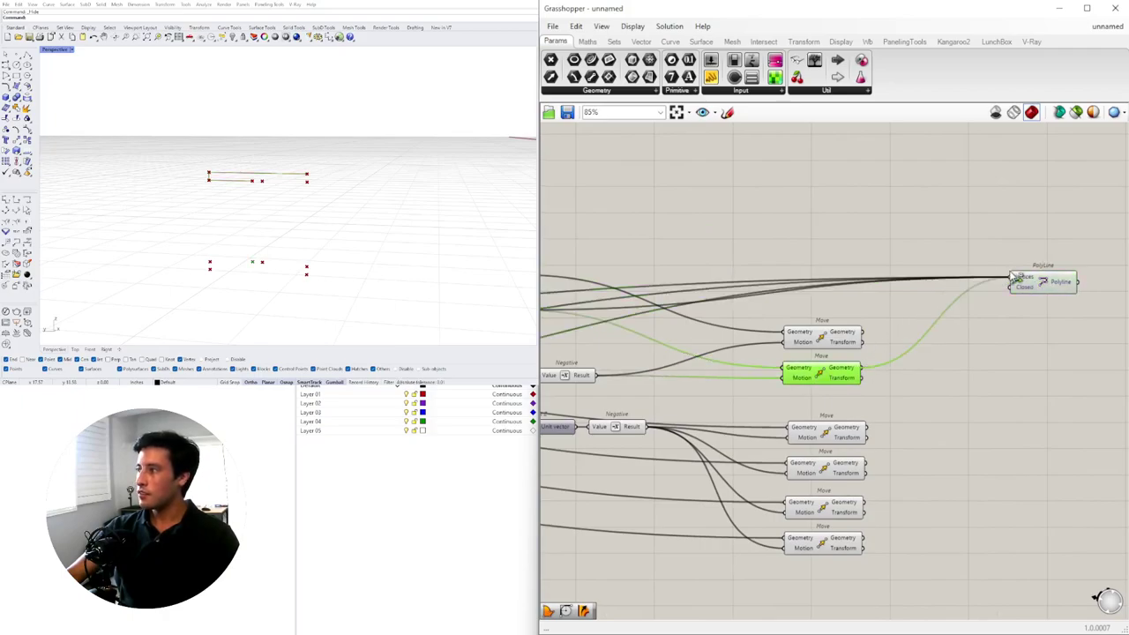
pyautogui.moveTo(1040, 282); pyautogui.dragTo(1002, 302)
# - Add the Geometry of the last column's bottom Move to the PolyLine's Vertices and shift the PolyLine farther from the Moves
pyautogui.scroll(-2, 936, 344)
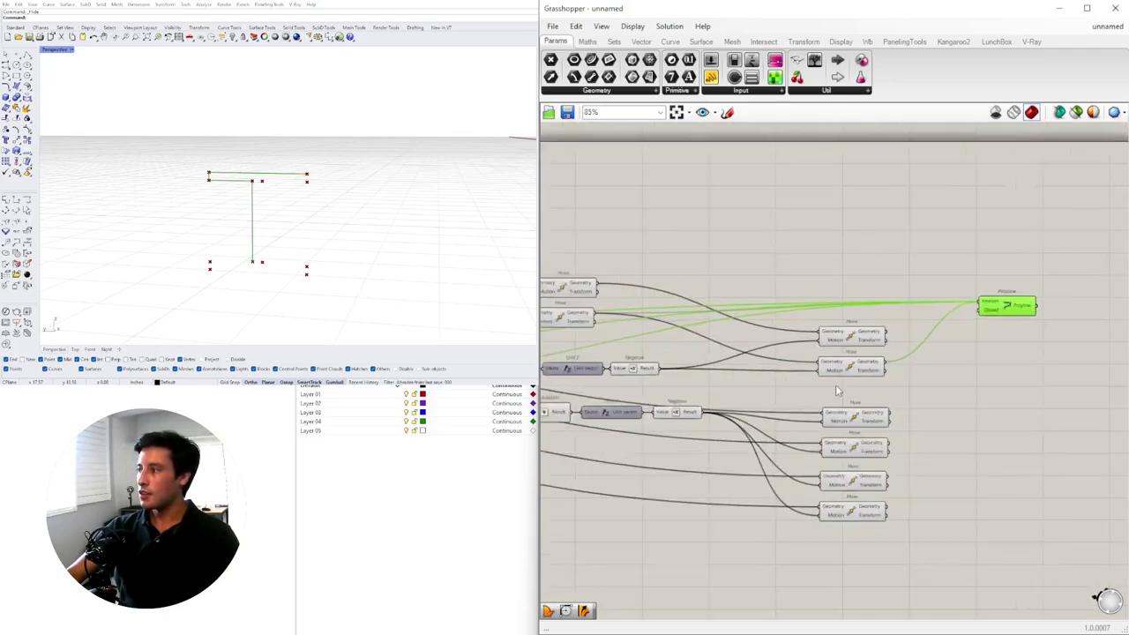
pyautogui.scroll(2, 836, 388)
pyautogui.moveTo(879, 416); pyautogui.dragTo(952, 416, button='right')
pyautogui.click(952, 417)
pyautogui.click(931, 458)
pyautogui.click(931, 502)
pyautogui.click(932, 493)
pyautogui.moveTo(964, 539); pyautogui.dragTo(819, 501, button='right')
pyautogui.click(864, 510)
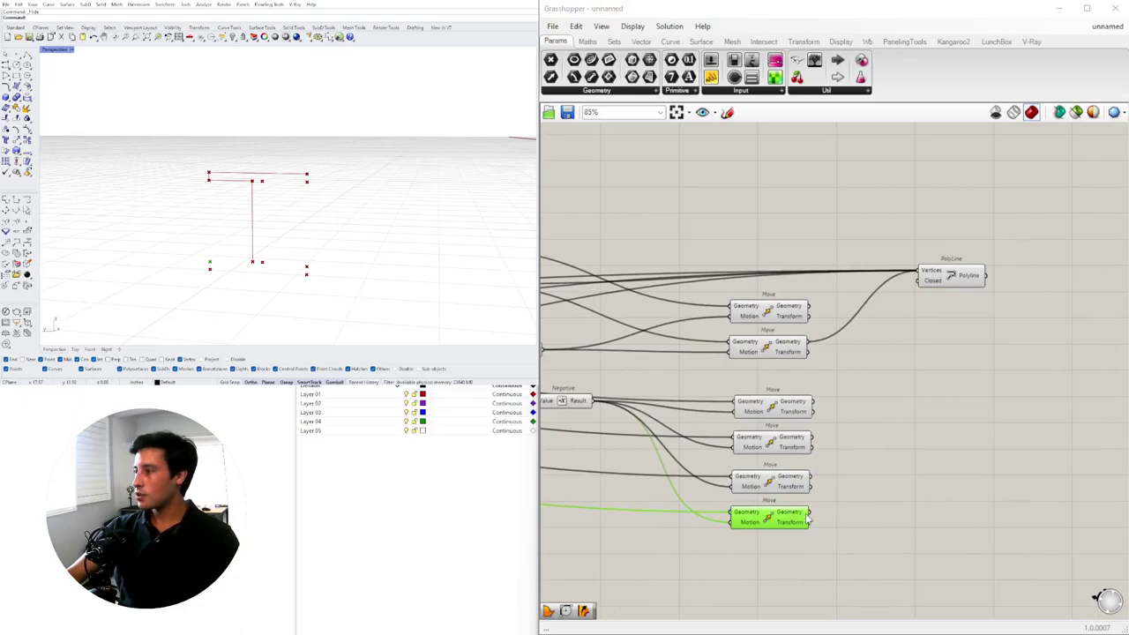
pyautogui.keyDown('shift'); pyautogui.moveTo(893, 304); pyautogui.dragTo(1067, 286); pyautogui.keyUp('shift')
# - Add the Geometry of the second and then the first Move in the group of four to the PolyLine's Vertices
pyautogui.click(775, 480)
pyautogui.click(779, 442)
pyautogui.moveTo(812, 437); pyautogui.dragTo(1005, 284)
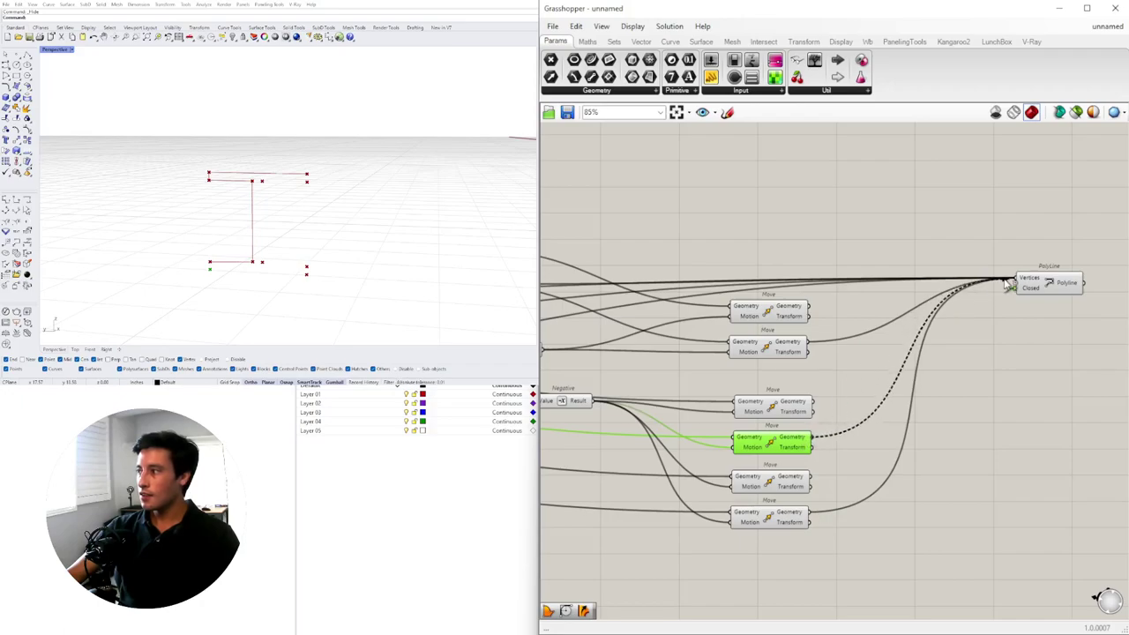
pyautogui.click(773, 408)
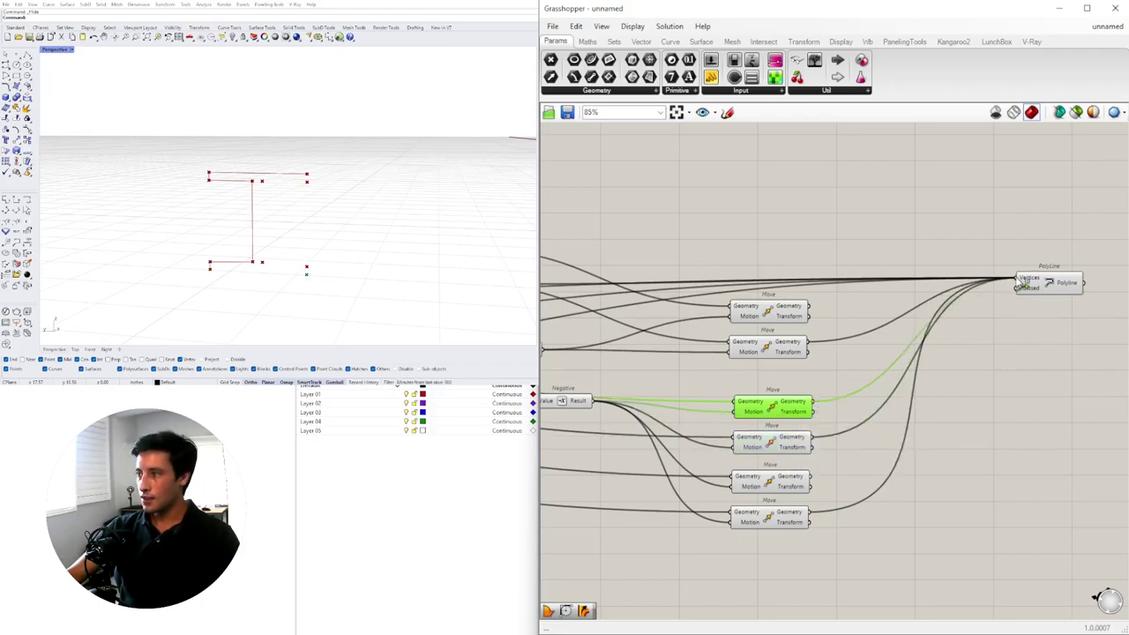
# - Add the Geometry of the third Move in the group of four to the PolyLine's Vertices
pyautogui.moveTo(406, 264); pyautogui.dragTo(297, 211, button='right')
pyautogui.scroll(-6, 423, 270)
pyautogui.scroll(6, 368, 233)
pyautogui.scroll(-3, 315, 211)
pyautogui.scroll(3, 302, 188)
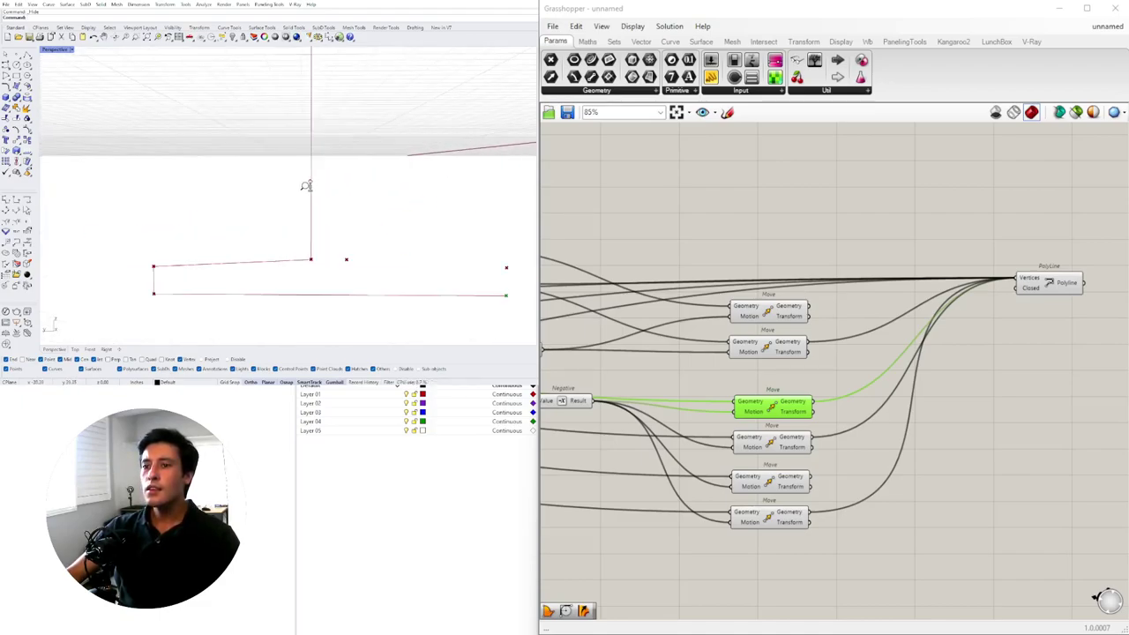
pyautogui.moveTo(909, 332); pyautogui.dragTo(952, 330, button='right')
pyautogui.click(807, 441)
pyautogui.click(817, 485)
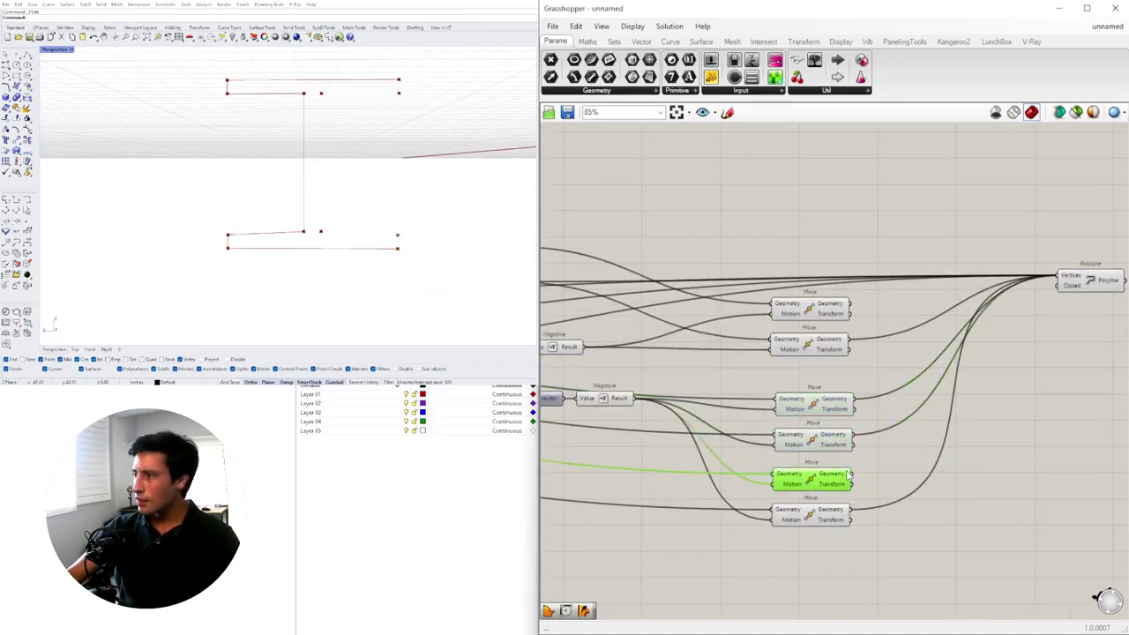
pyautogui.moveTo(853, 476); pyautogui.dragTo(1058, 265)
# - Set the Number Slider feeding the Unit Z and Addition components to 4.164
pyautogui.moveTo(342, 210)
pyautogui.mouseDown(button='right')
pyautogui.moveTo(333, 212)
pyautogui.moveTo(347, 215)
pyautogui.mouseUp(button='right')
pyautogui.scroll(-3, 891, 372)
pyautogui.scroll(10, 854, 374)
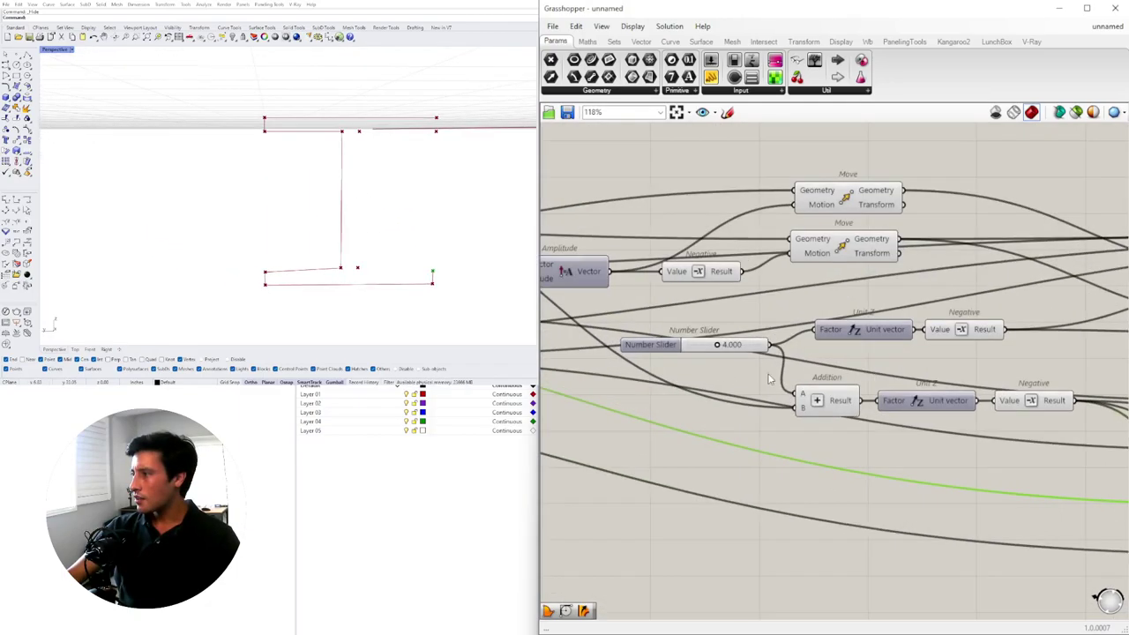
pyautogui.moveTo(853, 374)
pyautogui.mouseDown()
pyautogui.moveTo(834, 374)
pyautogui.moveTo(849, 373)
pyautogui.mouseUp()
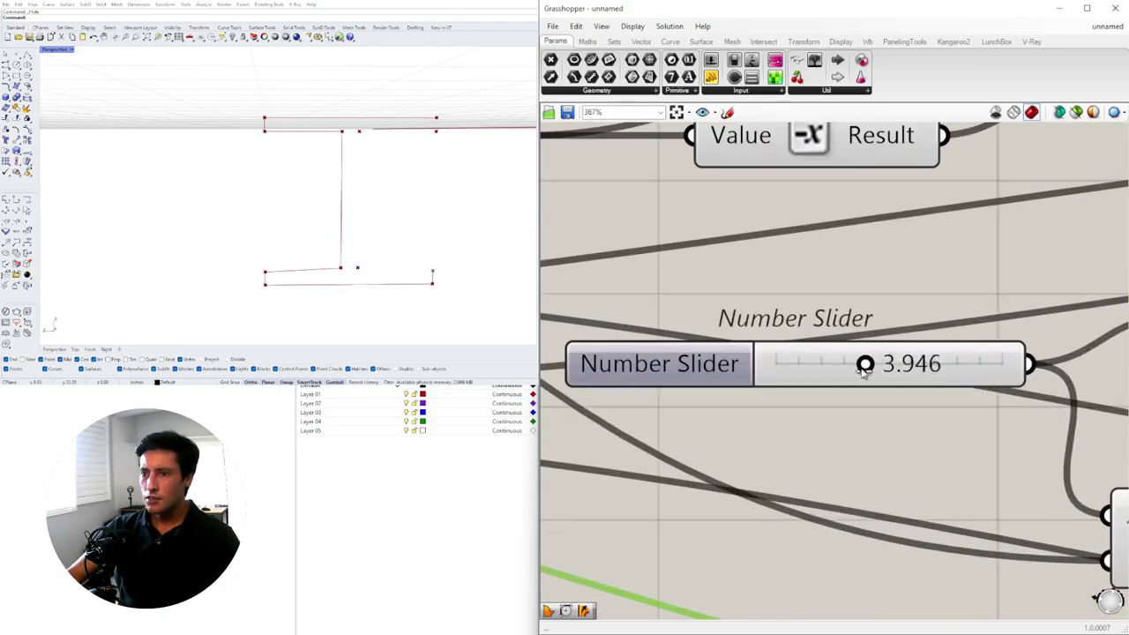
# - Set the web-width Number Slider connected to the Division to about 0.63
pyautogui.scroll(-5, 745, 353)
pyautogui.moveTo(746, 353); pyautogui.dragTo(1054, 410, button='right')
pyautogui.scroll(5, 834, 333)
pyautogui.moveTo(891, 318)
pyautogui.mouseDown()
pyautogui.moveTo(843, 321)
pyautogui.moveTo(963, 314)
pyautogui.moveTo(895, 315)
pyautogui.mouseUp()
pyautogui.scroll(-3, 895, 315)
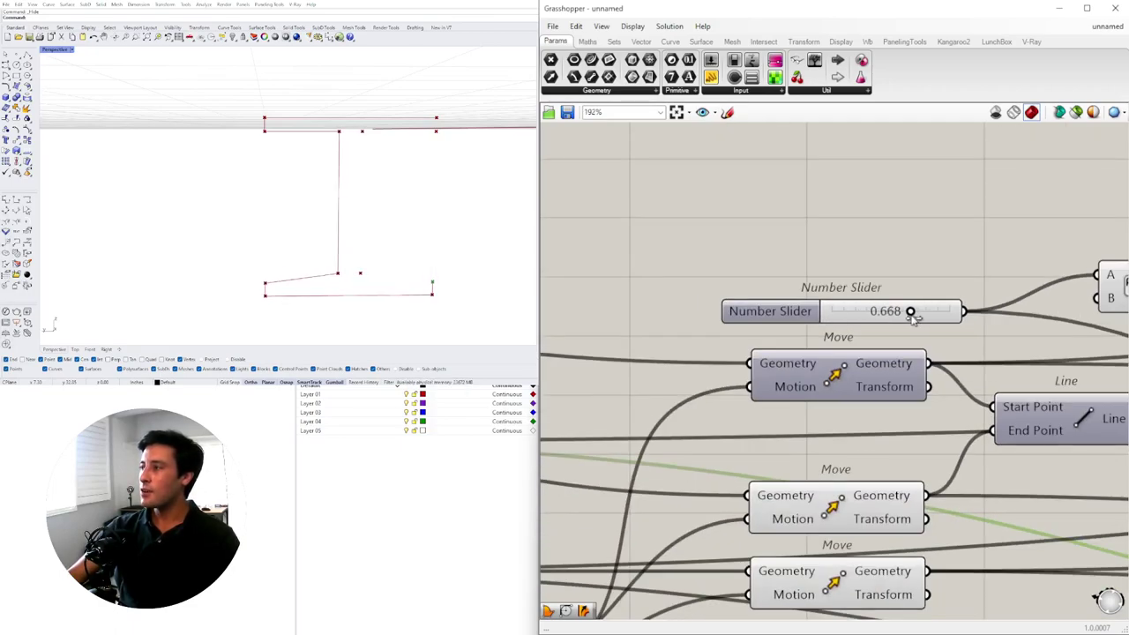
# - Set the flange-thickness Number Slider below the Offset Curve components to 0.585
pyautogui.scroll(-3, 907, 317)
pyautogui.moveTo(834, 319); pyautogui.dragTo(797, 318, button='right')
pyautogui.scroll(-3, 774, 326)
pyautogui.moveTo(624, 432); pyautogui.dragTo(1010, 432, button='right')
pyautogui.scroll(3, 850, 446)
pyautogui.moveTo(933, 406); pyautogui.dragTo(886, 434, button='right')
pyautogui.scroll(5, 886, 434)
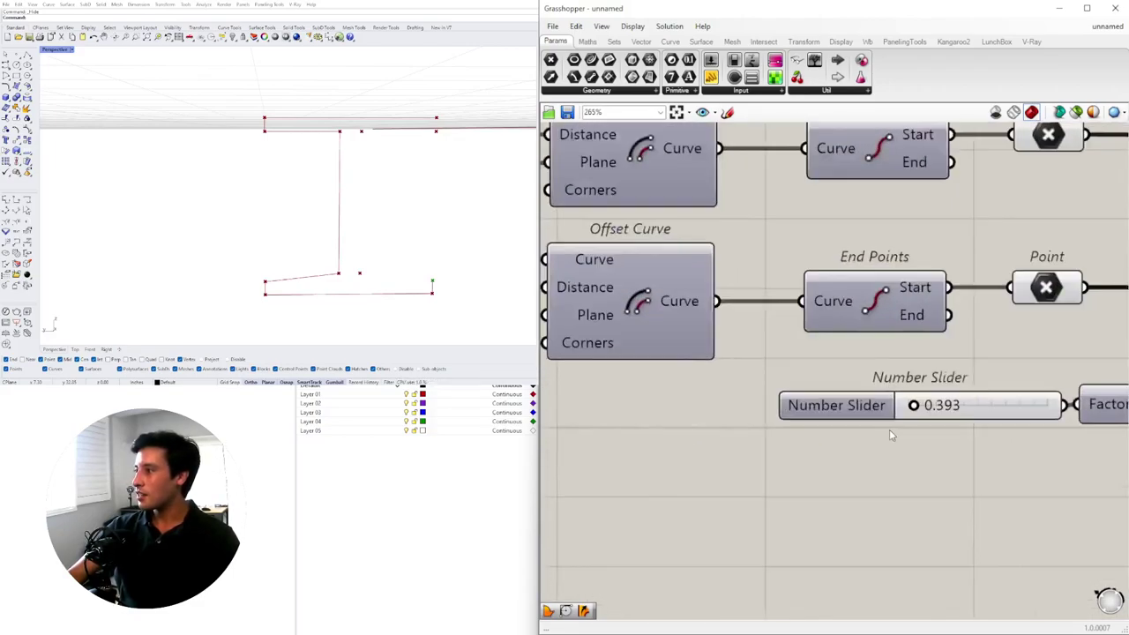
pyautogui.moveTo(928, 401); pyautogui.dragTo(928, 402)
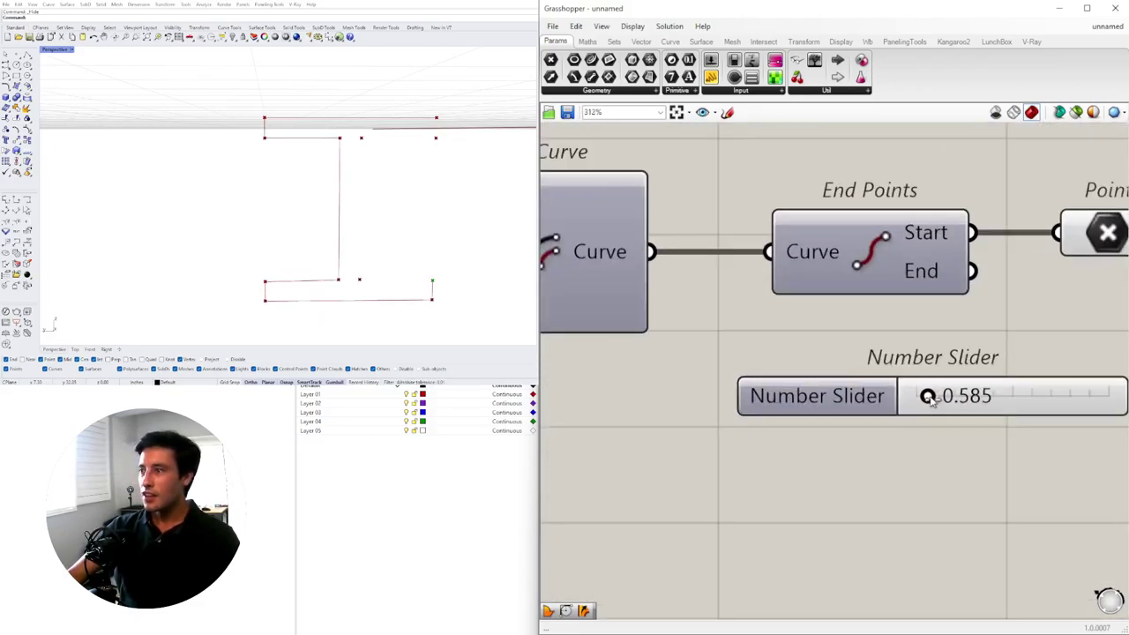
pyautogui.scroll(-3, 769, 481)
pyautogui.scroll(-3, 770, 479)
pyautogui.moveTo(765, 449); pyautogui.dragTo(737, 466)
# - Set the web-width Number Slider connected to the Division to 0.828
pyautogui.moveTo(1014, 474); pyautogui.dragTo(753, 459, button='right')
pyautogui.scroll(-2, 753, 458)
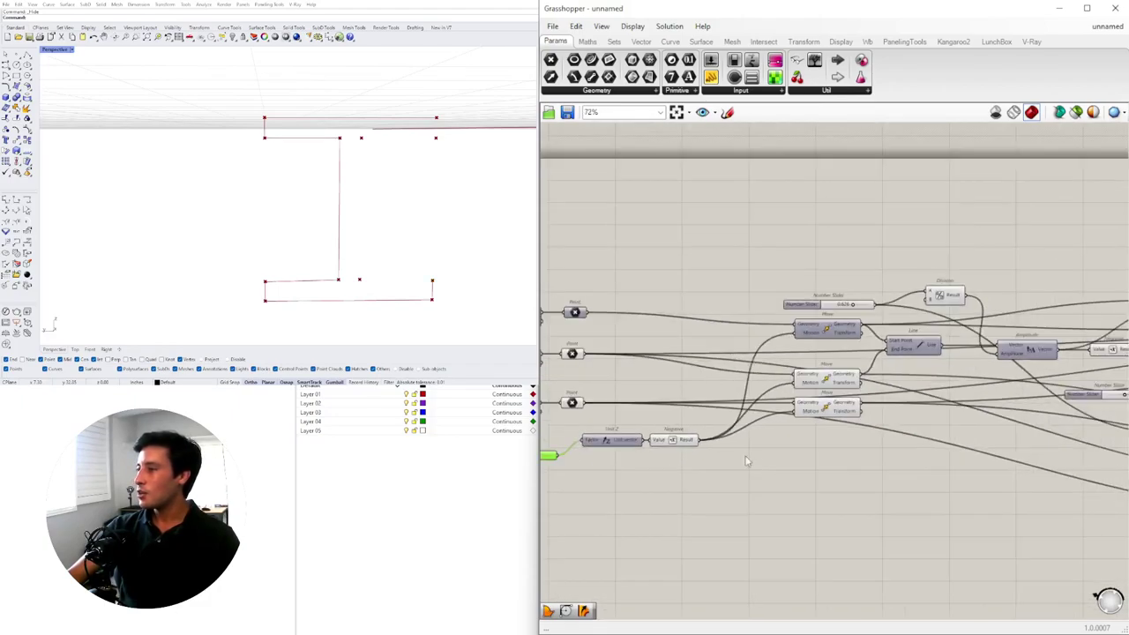
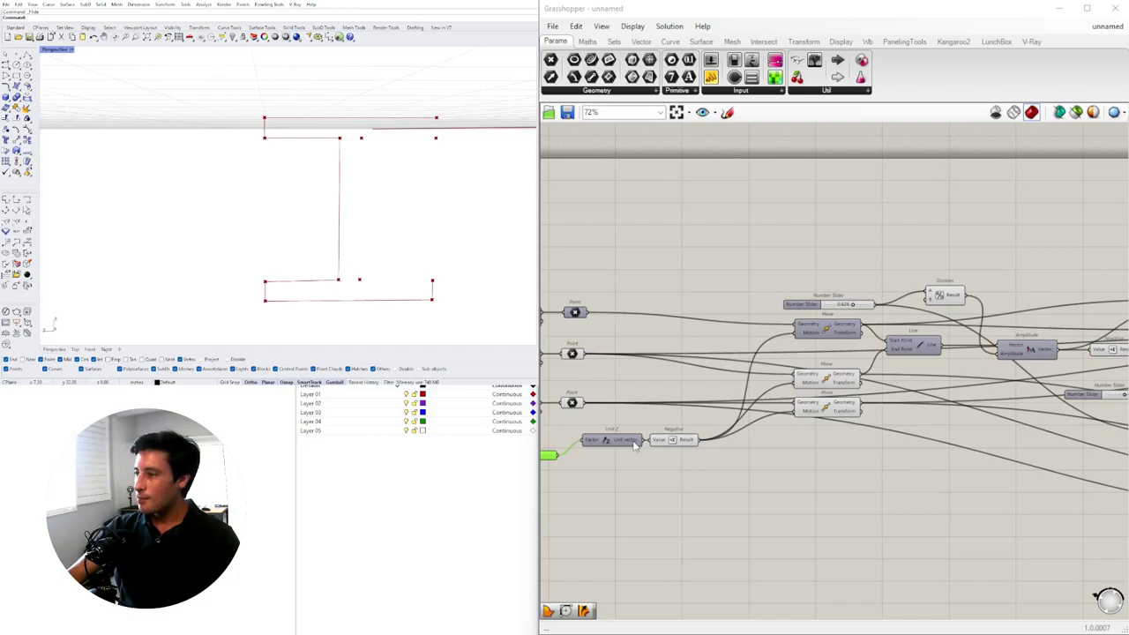
pyautogui.moveTo(634, 448); pyautogui.dragTo(739, 443, button='right')
pyautogui.moveTo(1072, 398); pyautogui.dragTo(792, 374, button='right')
pyautogui.moveTo(996, 382); pyautogui.dragTo(914, 391, button='right')
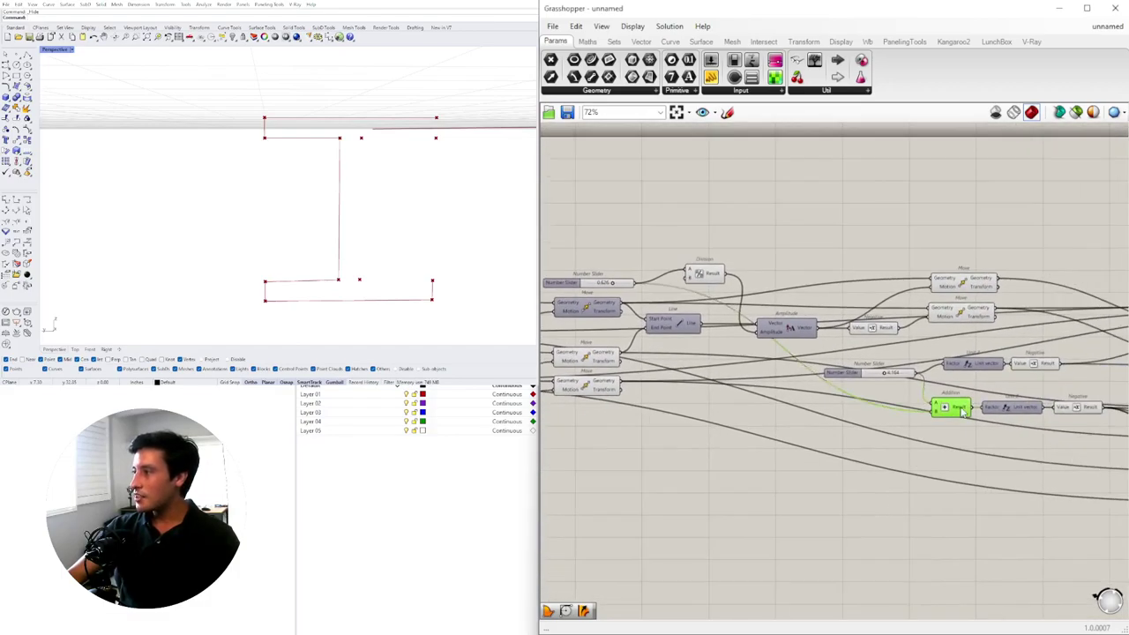
pyautogui.moveTo(754, 415); pyautogui.dragTo(915, 407, button='right')
pyautogui.scroll(4, 766, 278)
pyautogui.moveTo(782, 274); pyautogui.dragTo(758, 274)
pyautogui.scroll(-5, 774, 421)
# - Increase the flange-thickness slider and connect it to the Addition's B input in place of the web-width slider
pyautogui.scroll(9, 711, 403)
pyautogui.moveTo(699, 401); pyautogui.dragTo(1023, 380)
pyautogui.scroll(-5, 713, 402)
pyautogui.click(679, 422)
pyautogui.scroll(-5, 902, 453)
pyautogui.scroll(4, 987, 429)
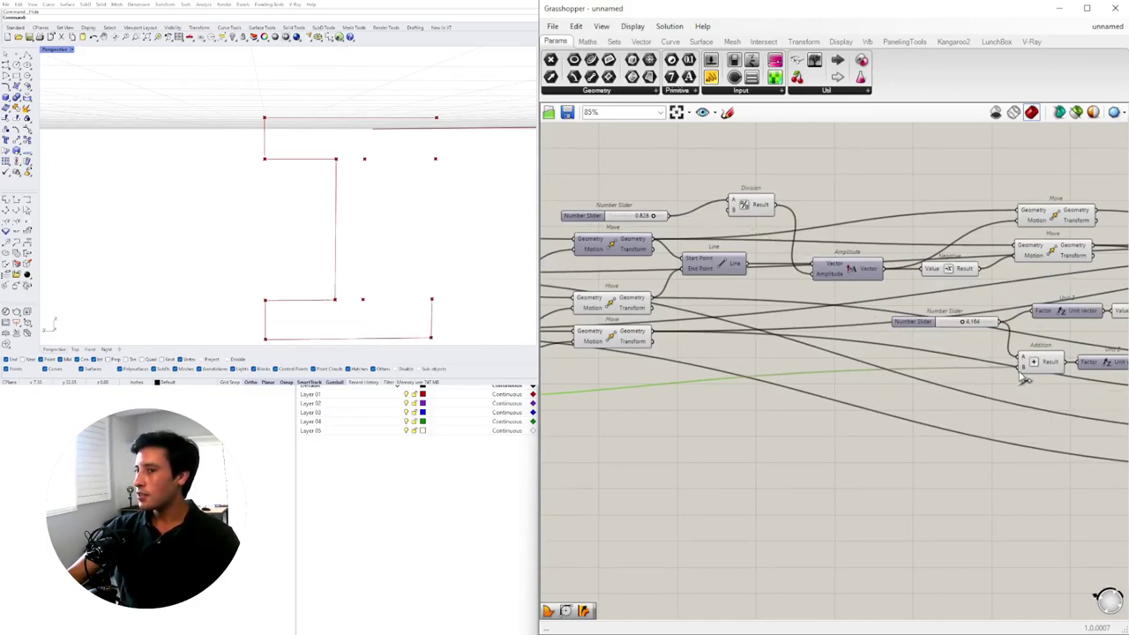
# - Add the Geometry of the last column's top Move to the PolyLine's Vertices and move the PolyLine higher on the canvas
pyautogui.scroll(-5, 1023, 378)
pyautogui.scroll(3, 866, 341)
pyautogui.click(866, 340)
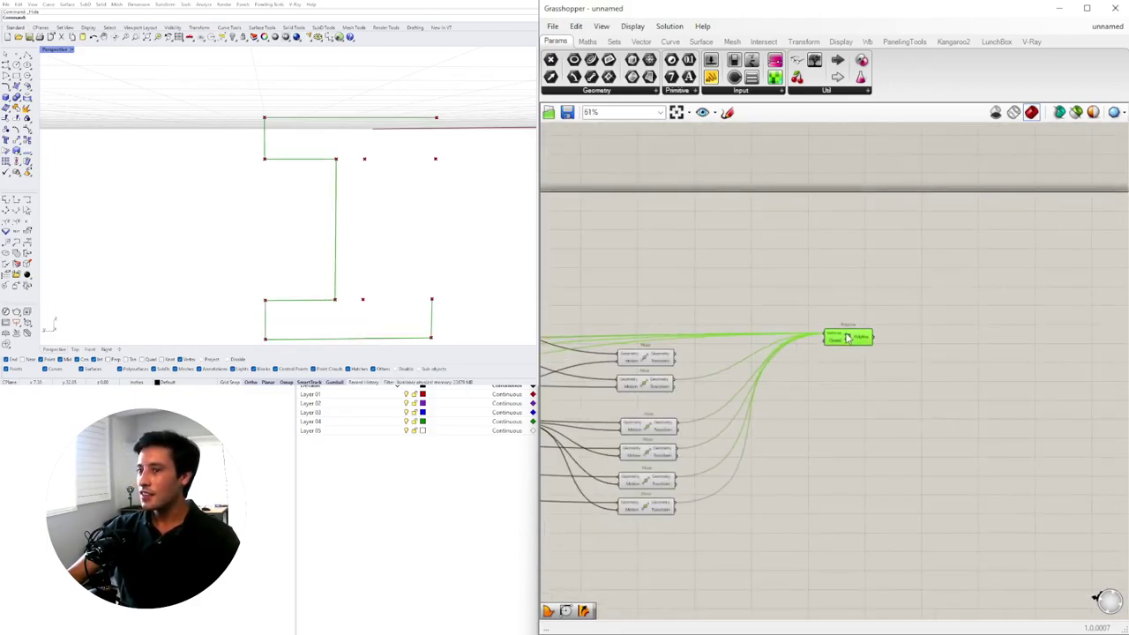
pyautogui.scroll(4, 727, 407)
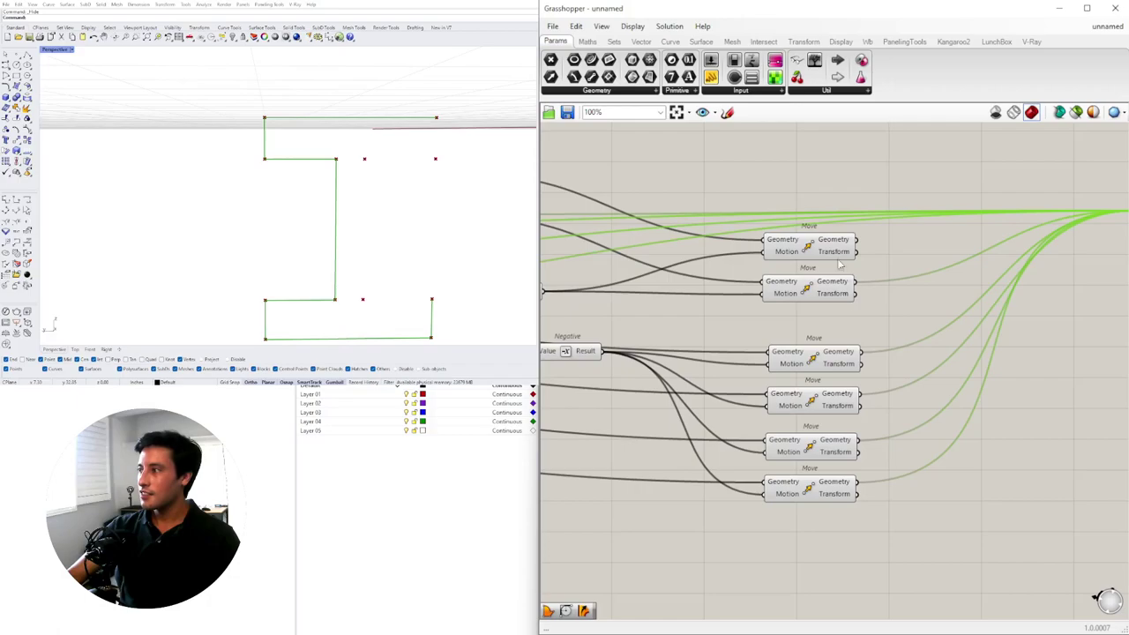
pyautogui.click(817, 394)
pyautogui.click(811, 362)
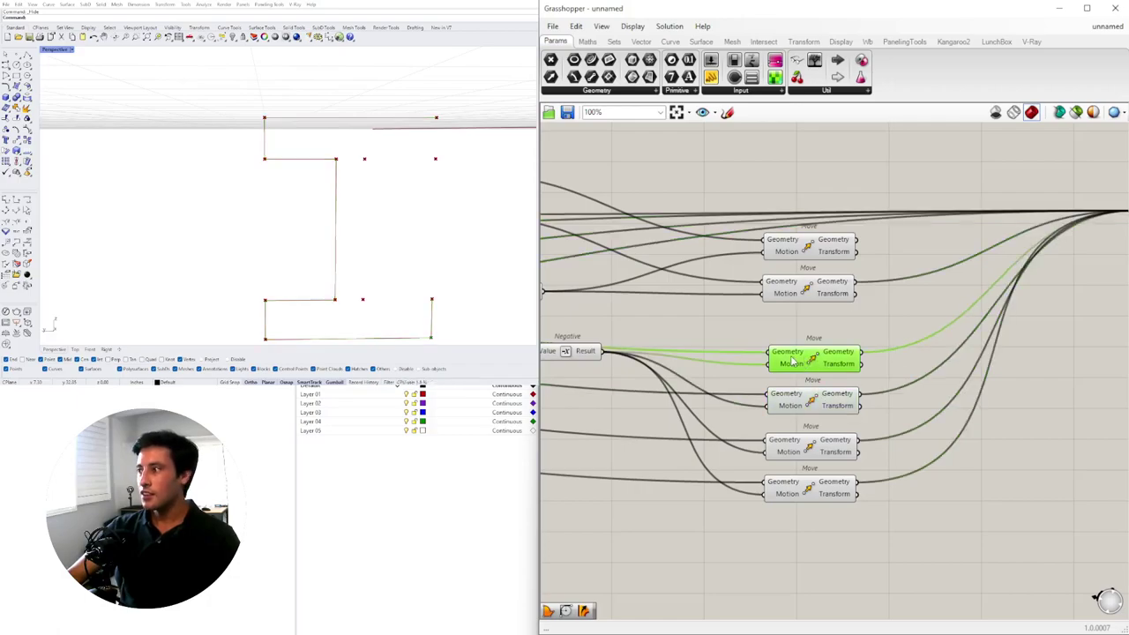
pyautogui.scroll(-4, 993, 357)
pyautogui.scroll(3, 898, 336)
pyautogui.click(910, 305)
pyautogui.click(909, 285)
pyautogui.moveTo(949, 318); pyautogui.dragTo(714, 401, button='right')
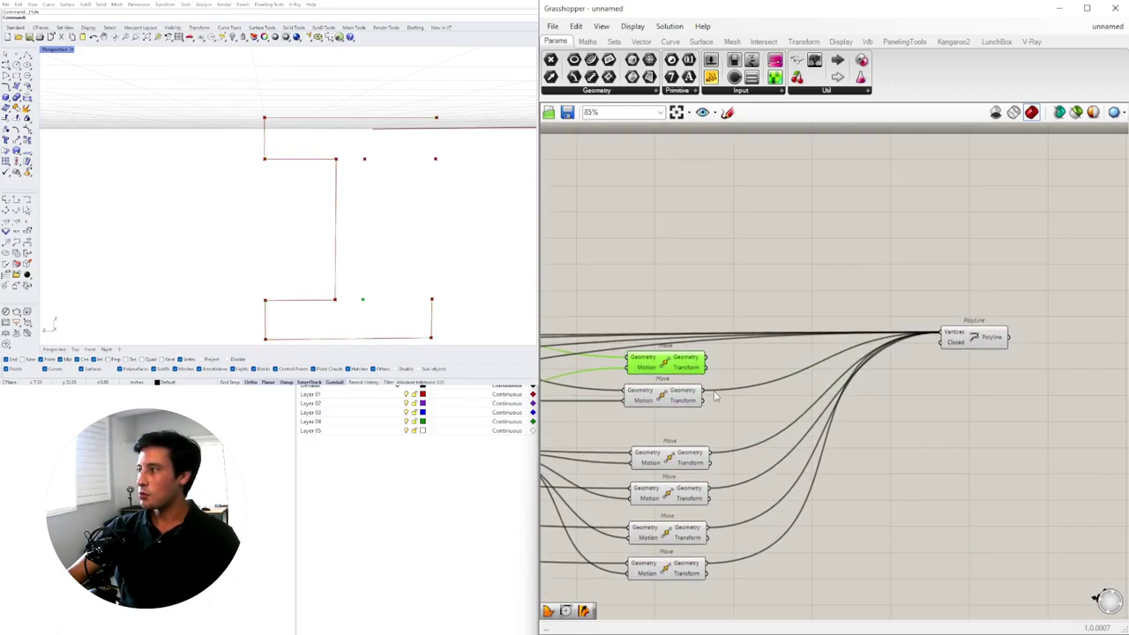
pyautogui.scroll(-3, 942, 335)
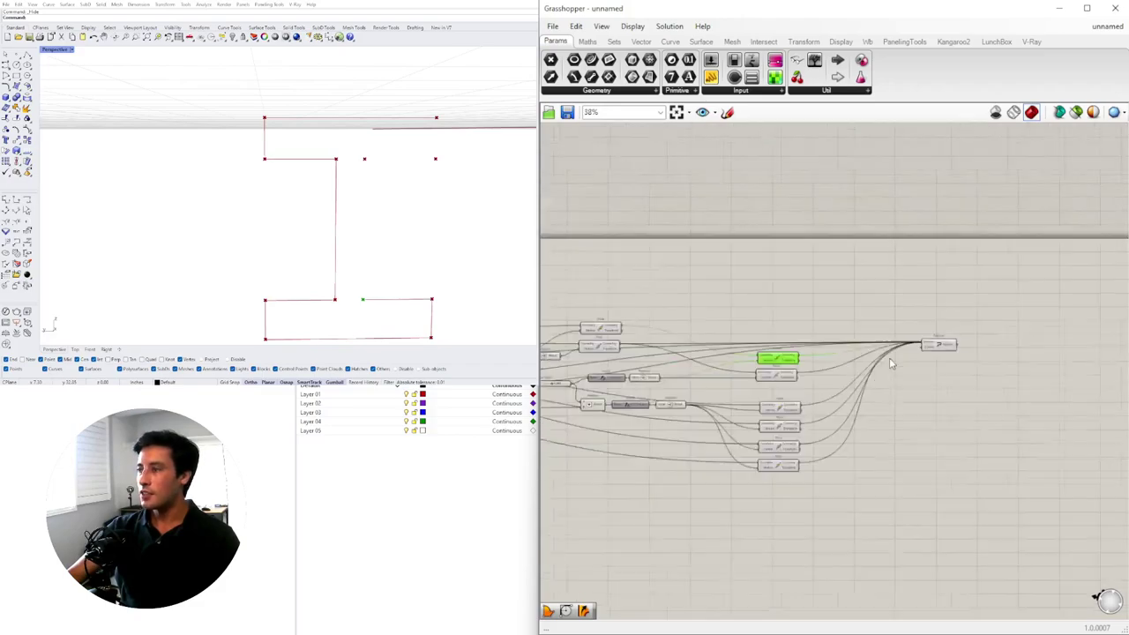
pyautogui.moveTo(803, 346); pyautogui.dragTo(906, 354, button='right')
pyautogui.moveTo(1028, 344); pyautogui.dragTo(1028, 294)
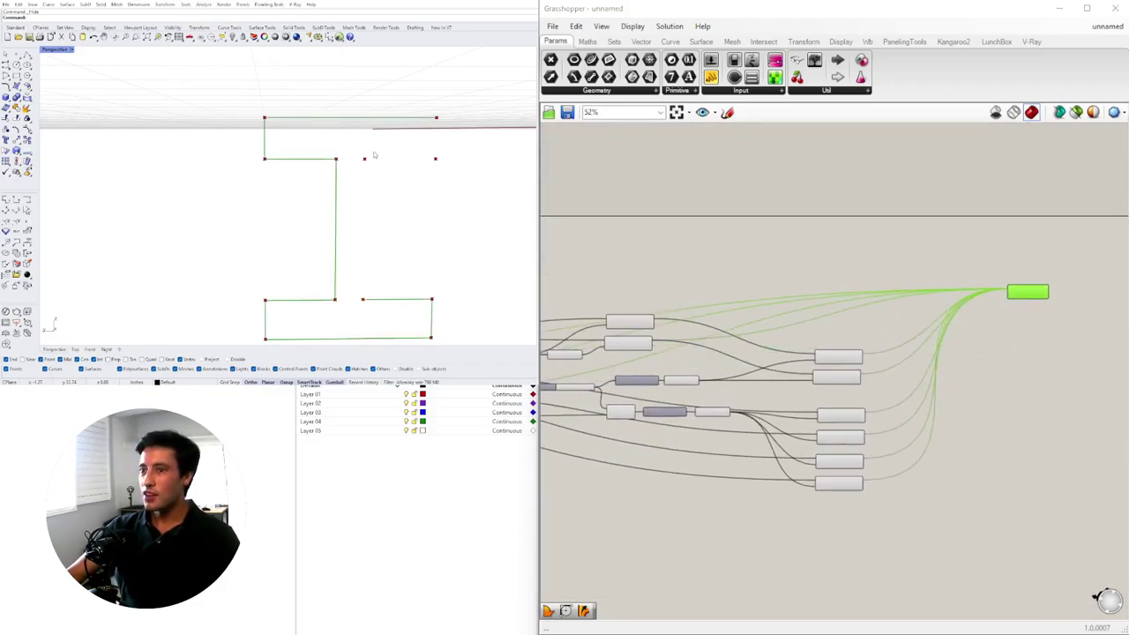
# - Add the Geometry of the upper Move in the middle pair to the PolyLine's Vertices
pyautogui.scroll(3, 918, 390)
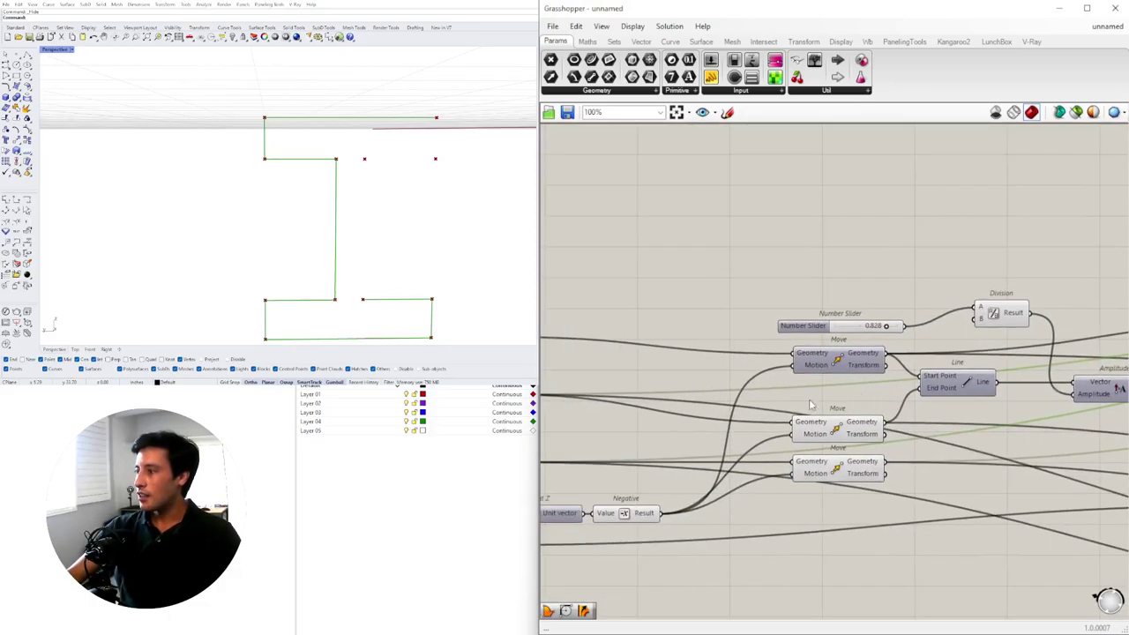
pyautogui.scroll(2, 758, 364)
pyautogui.click(724, 389)
pyautogui.moveTo(829, 424); pyautogui.dragTo(661, 409, button='right')
pyautogui.click(908, 422)
pyautogui.moveTo(880, 466); pyautogui.dragTo(589, 474, button='right')
pyautogui.click(631, 457)
pyautogui.scroll(-1, 631, 457)
pyautogui.moveTo(840, 451); pyautogui.dragTo(659, 436, button='right')
pyautogui.click(882, 322)
pyautogui.click(884, 364)
pyautogui.click(893, 319)
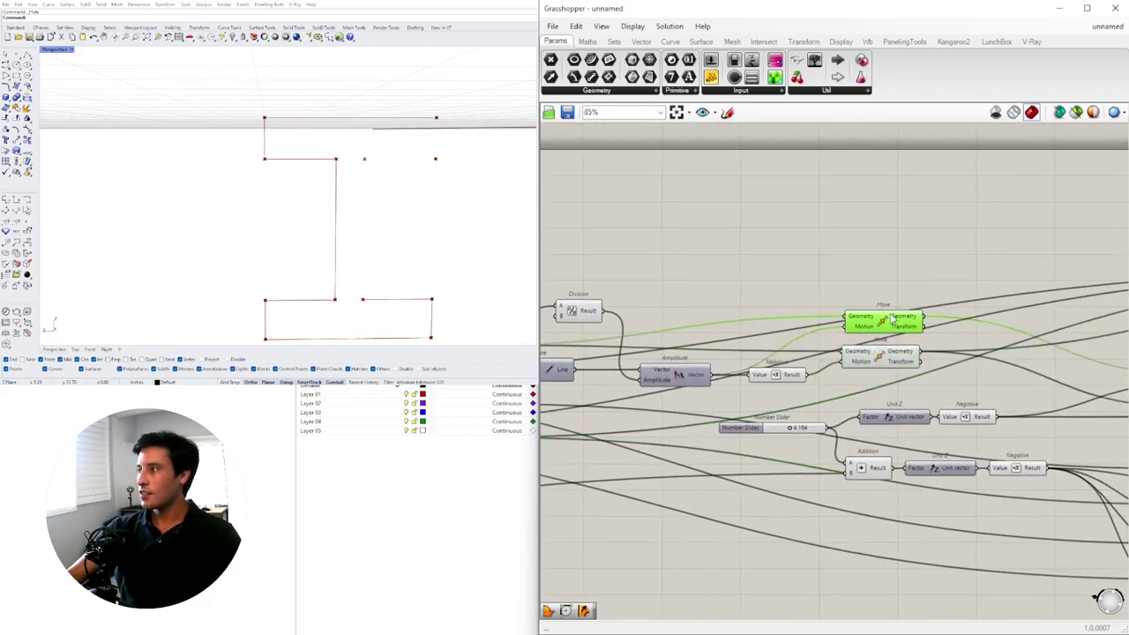
pyautogui.moveTo(927, 324); pyautogui.dragTo(660, 335, button='right')
pyautogui.scroll(-3, 675, 329)
pyautogui.moveTo(664, 327); pyautogui.dragTo(961, 328)
# - Add the Geometry of the second Move in the first group of three to the PolyLine's Vertices
pyautogui.scroll(2, 843, 301)
pyautogui.scroll(-3, 774, 355)
pyautogui.moveTo(568, 384); pyautogui.dragTo(842, 391, button='right')
pyautogui.scroll(5, 842, 393)
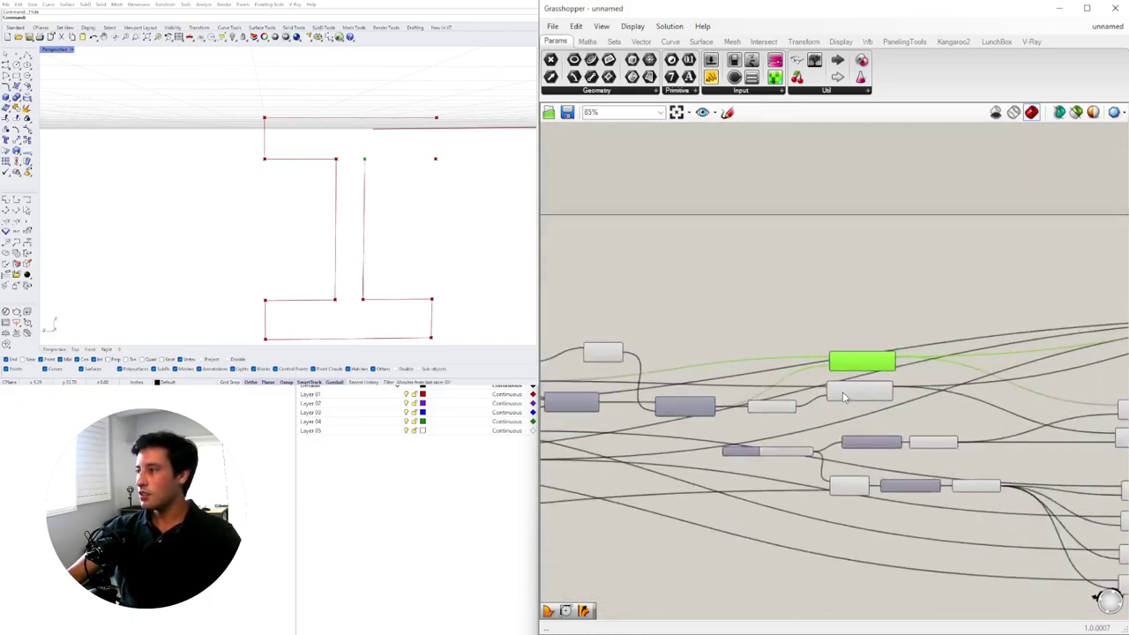
pyautogui.click(862, 402)
pyautogui.moveTo(688, 407); pyautogui.dragTo(849, 401, button='right')
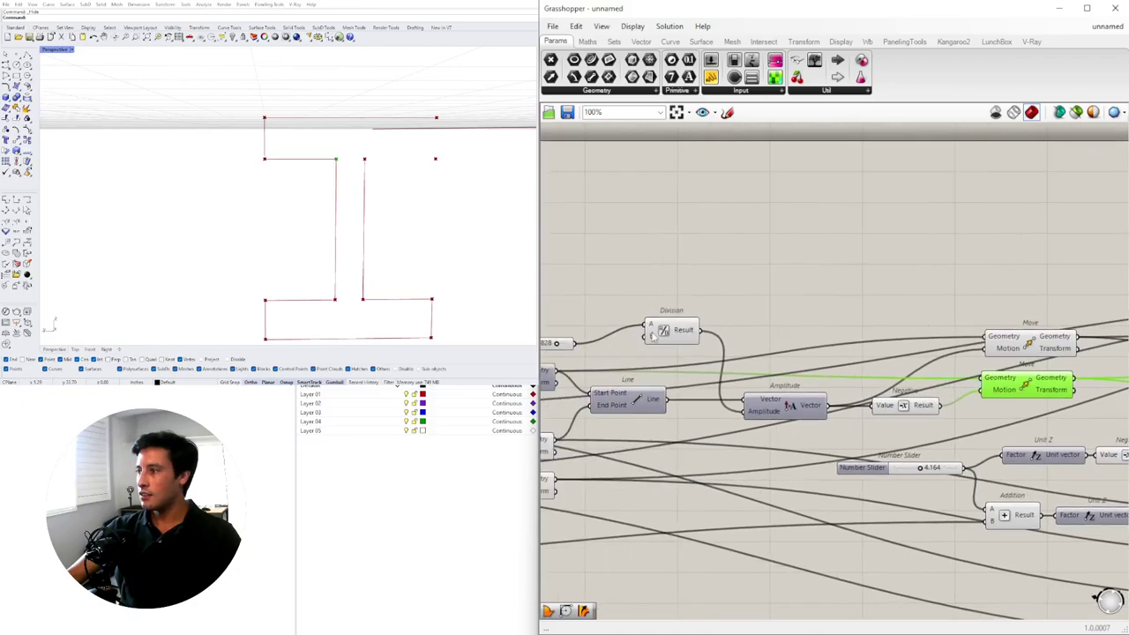
pyautogui.moveTo(667, 331); pyautogui.dragTo(929, 308, button='right')
pyautogui.click(760, 430)
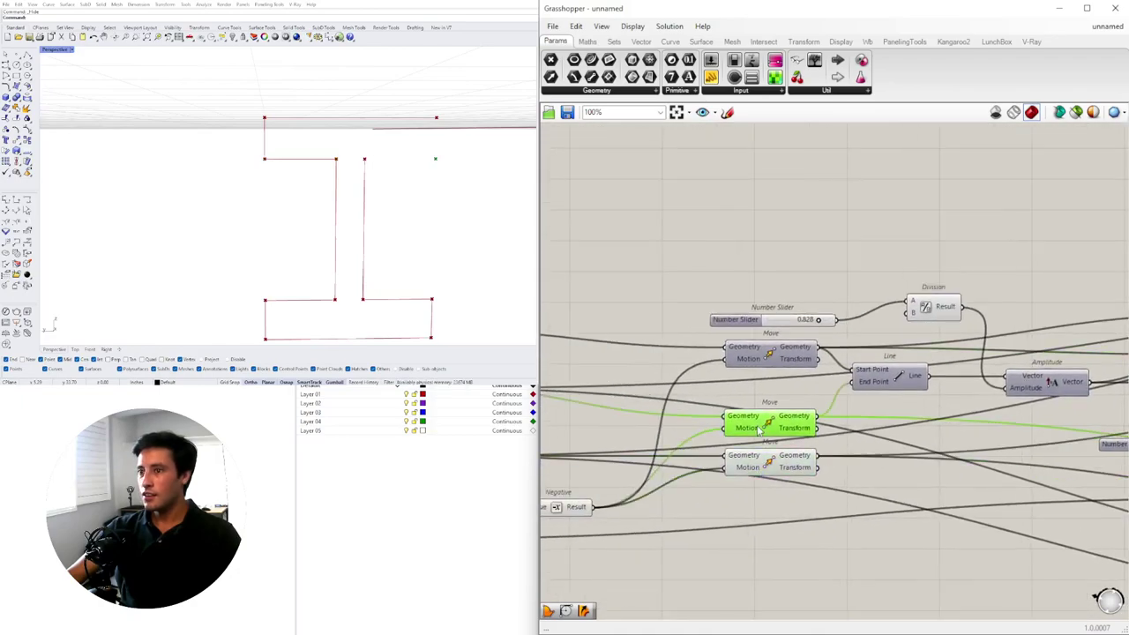
pyautogui.moveTo(831, 428); pyautogui.dragTo(716, 441, button='right')
pyautogui.scroll(-5, 706, 436)
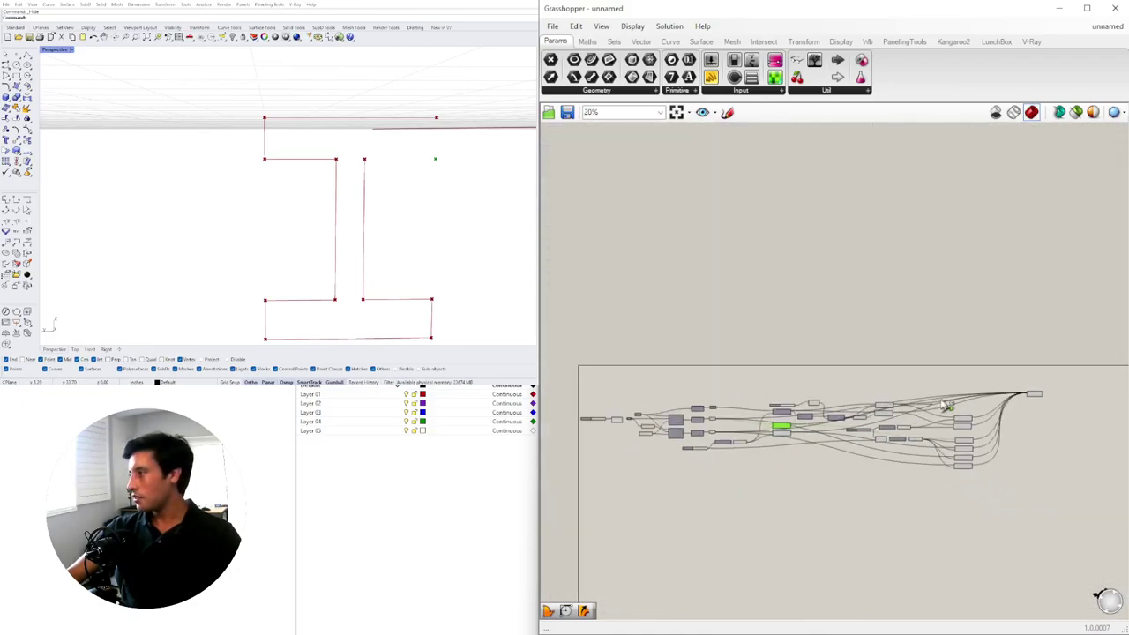
pyautogui.scroll(3, 1045, 401)
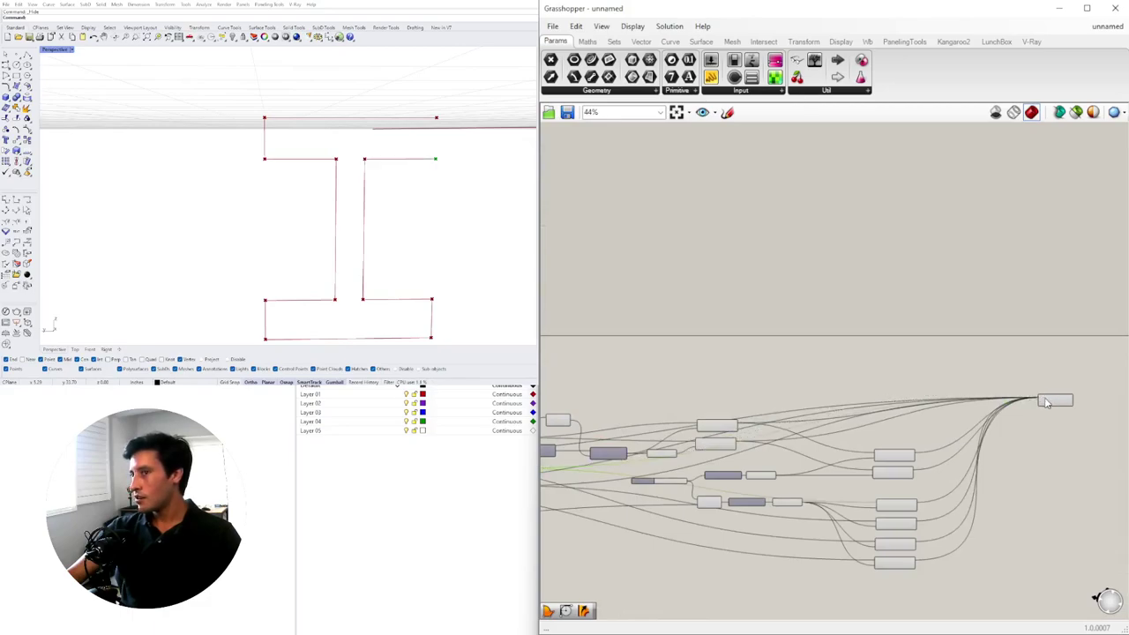
# - Set the PolyLine's Closed input to True so that the I-beam outline closes
pyautogui.scroll(5, 1049, 405)
pyautogui.moveTo(1010, 406); pyautogui.dragTo(987, 409, button='right')
pyautogui.scroll(-5, 988, 410)
pyautogui.moveTo(777, 443); pyautogui.dragTo(913, 440, button='right')
pyautogui.scroll(5, 692, 440)
pyautogui.scroll(-4, 726, 384)
pyautogui.moveTo(882, 388); pyautogui.dragTo(624, 439, button='right')
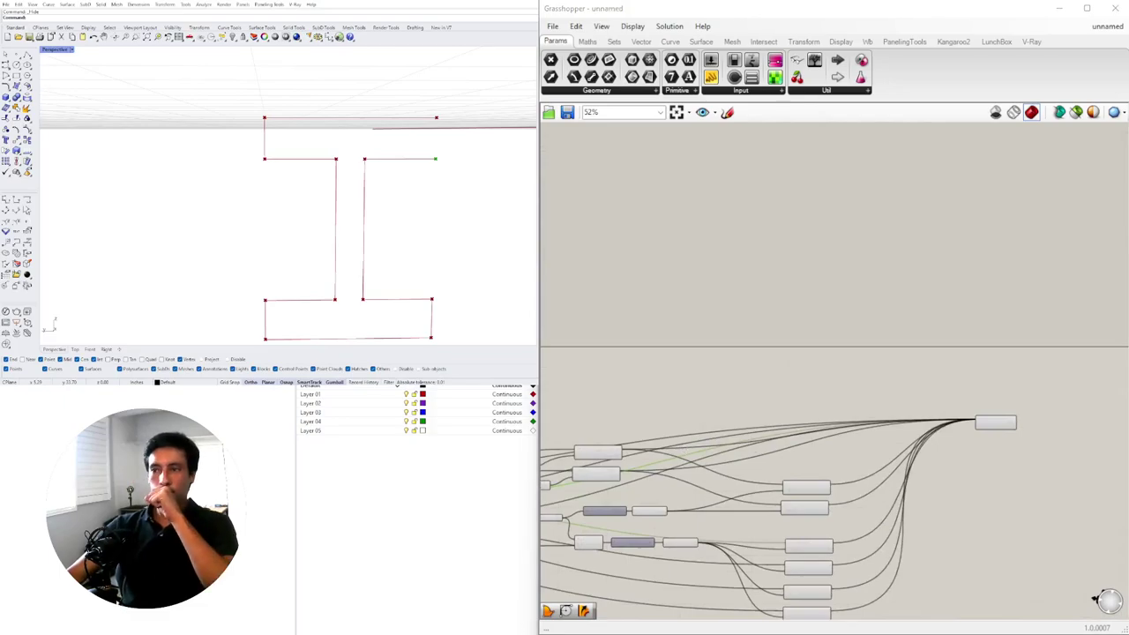
pyautogui.scroll(5, 996, 424)
pyautogui.rightClick(938, 417)
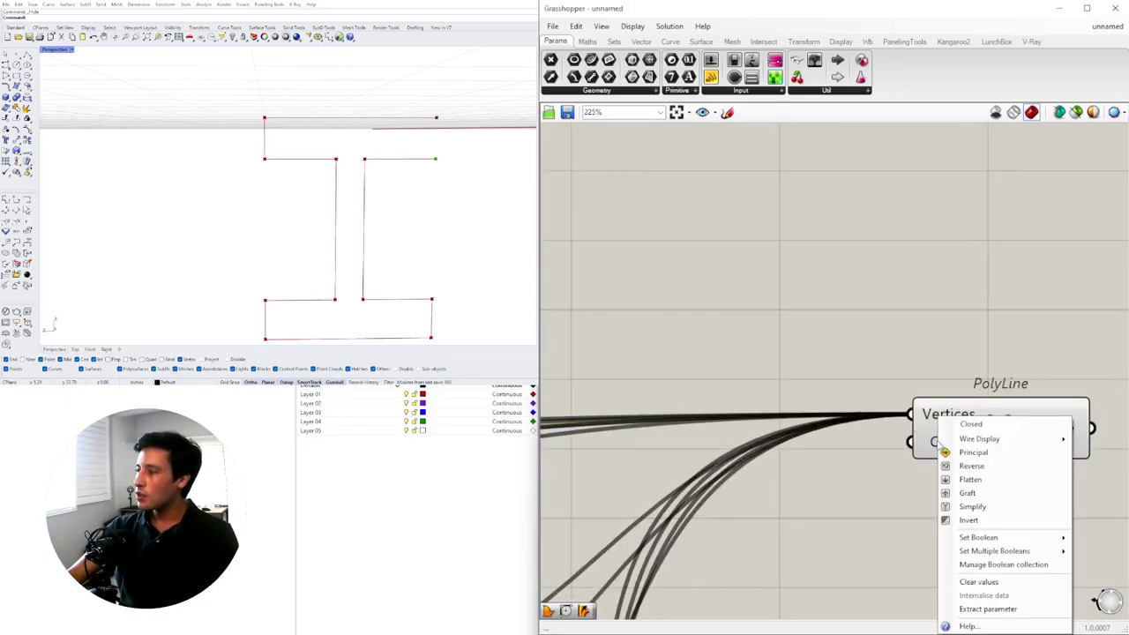
pyautogui.click(1098, 552)
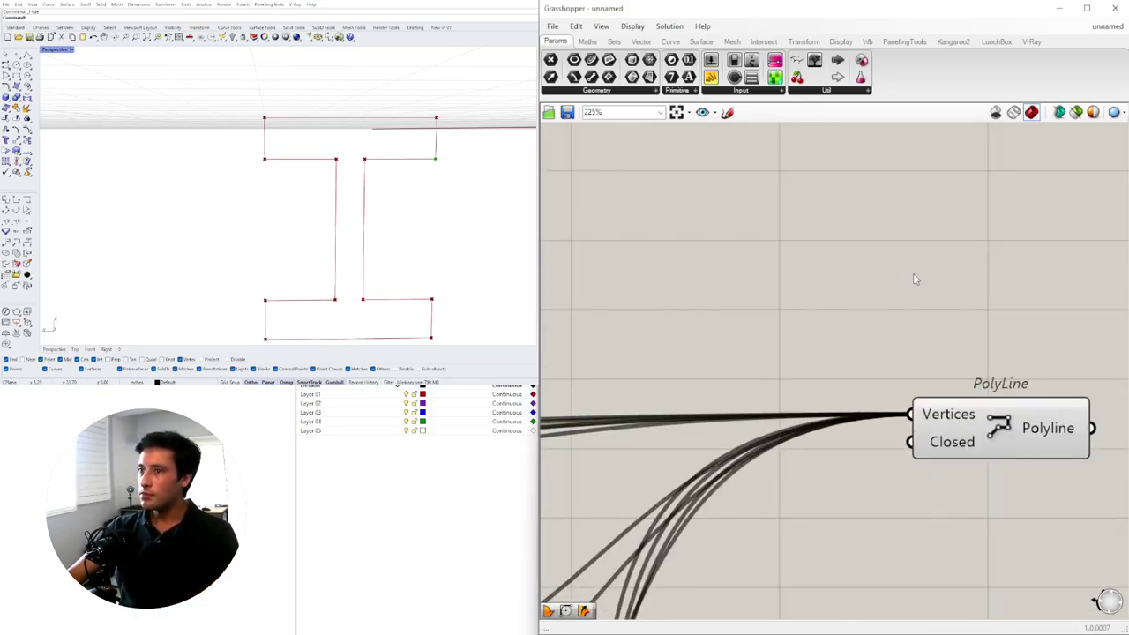
# - Select the PolyLine component and inspect the closed profile in the Rhino perspective viewport
pyautogui.click(1003, 403)
pyautogui.moveTo(355, 202); pyautogui.dragTo(350, 222, button='right')
pyautogui.scroll(-6, 350, 223)
pyautogui.scroll(5, 344, 236)
pyautogui.scroll(-2, 344, 238)
pyautogui.scroll(-5, 852, 350)
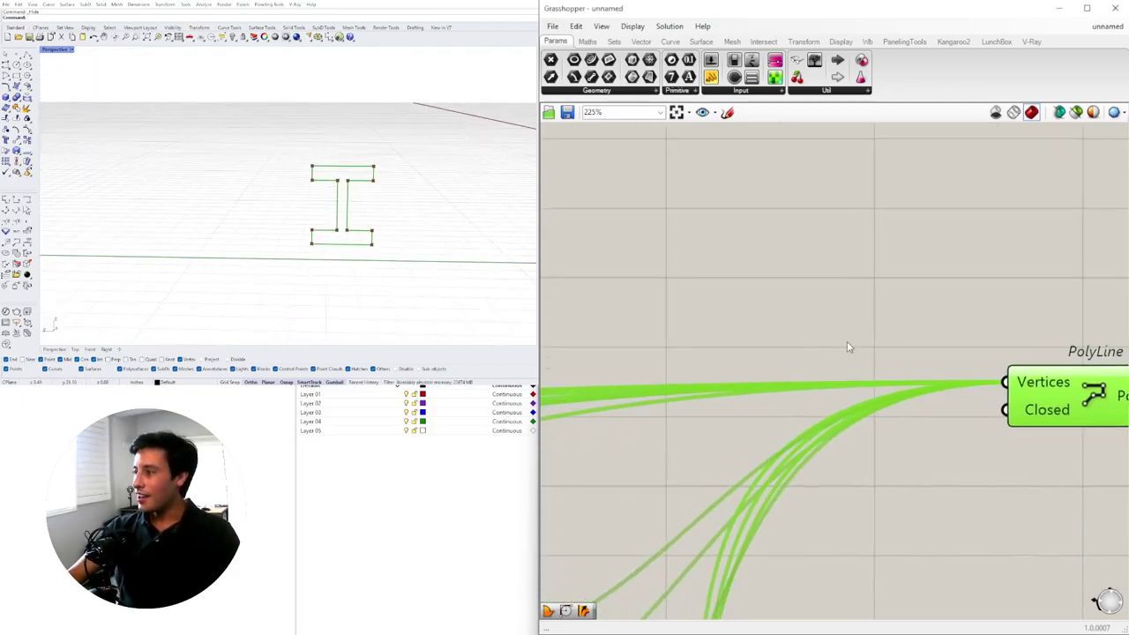
# - Lower the flange-thickness slider that feeds the first Unit Z component
pyautogui.scroll(-4, 896, 488)
pyautogui.moveTo(896, 488); pyautogui.dragTo(1068, 451, button='right')
pyautogui.scroll(4, 743, 458)
pyautogui.moveTo(743, 459); pyautogui.dragTo(961, 467, button='right')
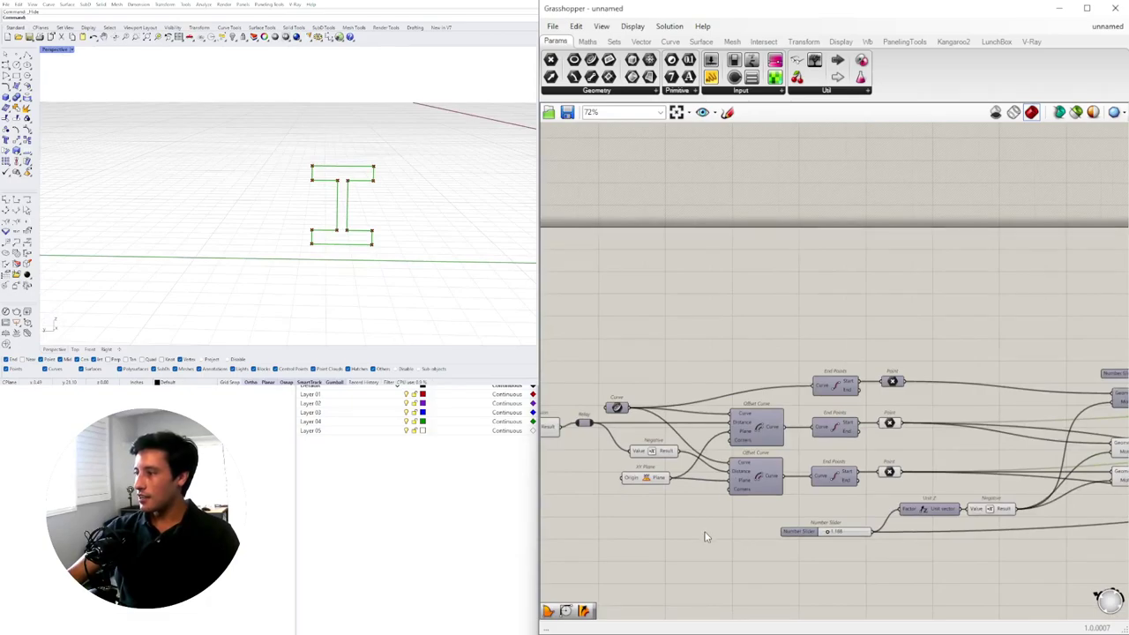
pyautogui.scroll(10, 796, 496)
pyautogui.moveTo(839, 441); pyautogui.dragTo(813, 443)
# - Set the flange-width slider feeding the first Division to 8
pyautogui.scroll(-10, 805, 447)
pyautogui.scroll(8, 775, 397)
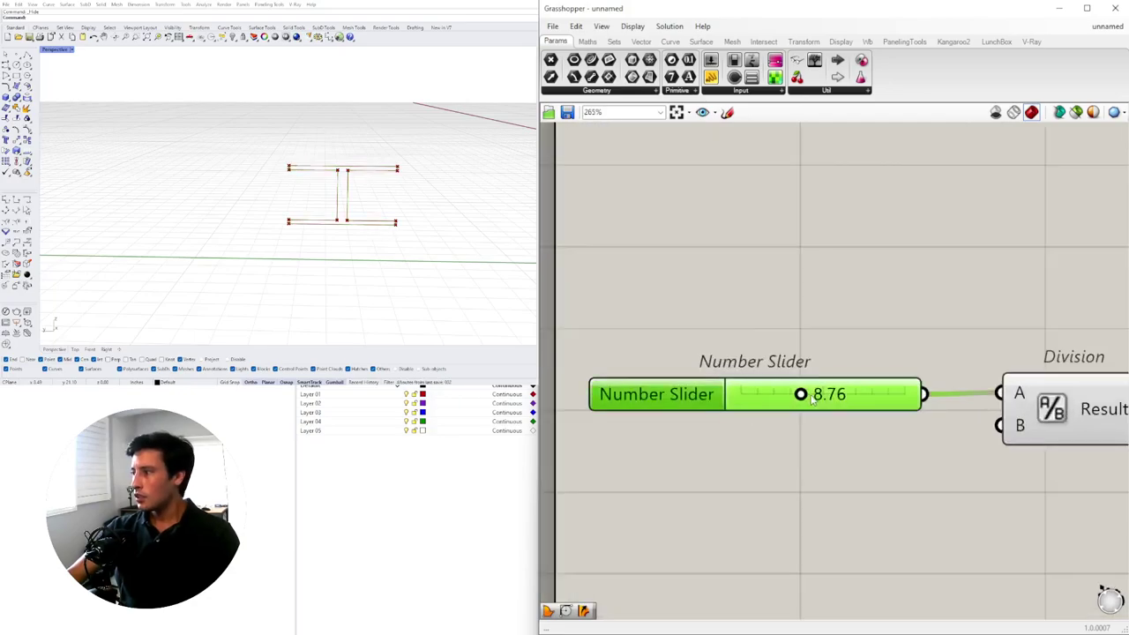
pyautogui.doubleClick(800, 396)
pyautogui.write('8')
pyautogui.press('Return')
# - Set the flange-thickness slider feeding the first Unit Z to 0.5
pyautogui.scroll(-5, 818, 448)
pyautogui.scroll(4, 664, 493)
pyautogui.doubleClick(665, 495)
pyautogui.click(686, 547)
pyautogui.doubleClick(678, 501)
pyautogui.press('Return')
# - Enter a smaller value in the web-thickness slider that feeds the second Division
pyautogui.scroll(-3, 748, 492)
pyautogui.click(1023, 520)
pyautogui.moveTo(1023, 520); pyautogui.dragTo(770, 519, button='right')
pyautogui.scroll(1, 812, 285)
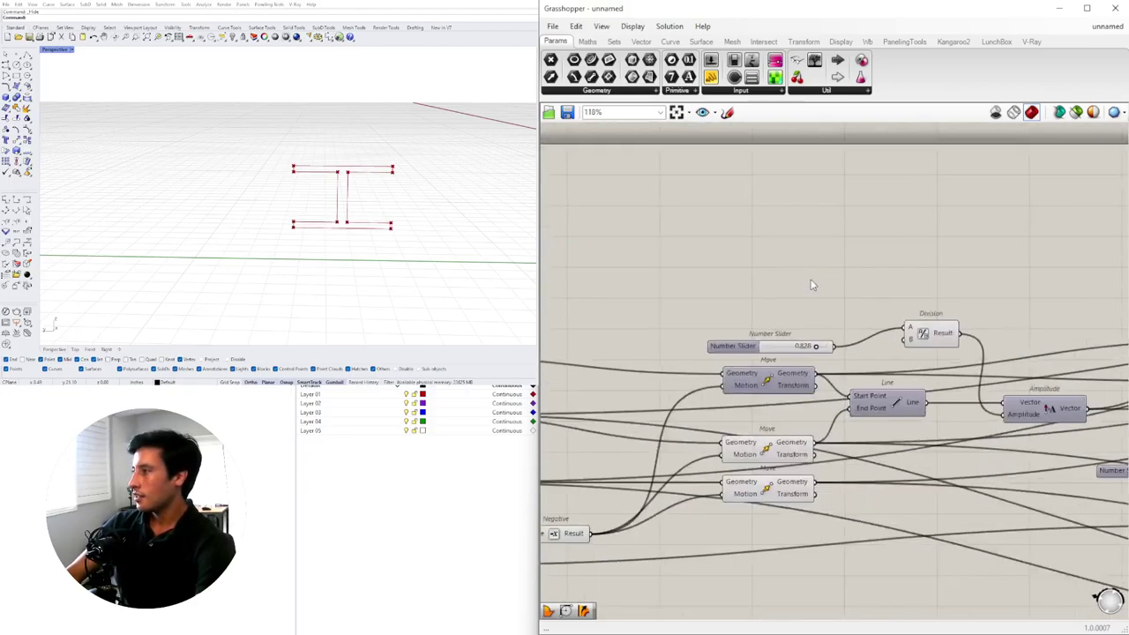
pyautogui.scroll(3, 812, 285)
pyautogui.doubleClick(801, 381)
pyautogui.press('Return')
# - Raise the web-height slider to about 6.774 and move it to the empty canvas area below the wires
pyautogui.scroll(-5, 801, 381)
pyautogui.moveTo(909, 448); pyautogui.dragTo(737, 371, button='right')
pyautogui.scroll(3, 896, 392)
pyautogui.scroll(3, 895, 391)
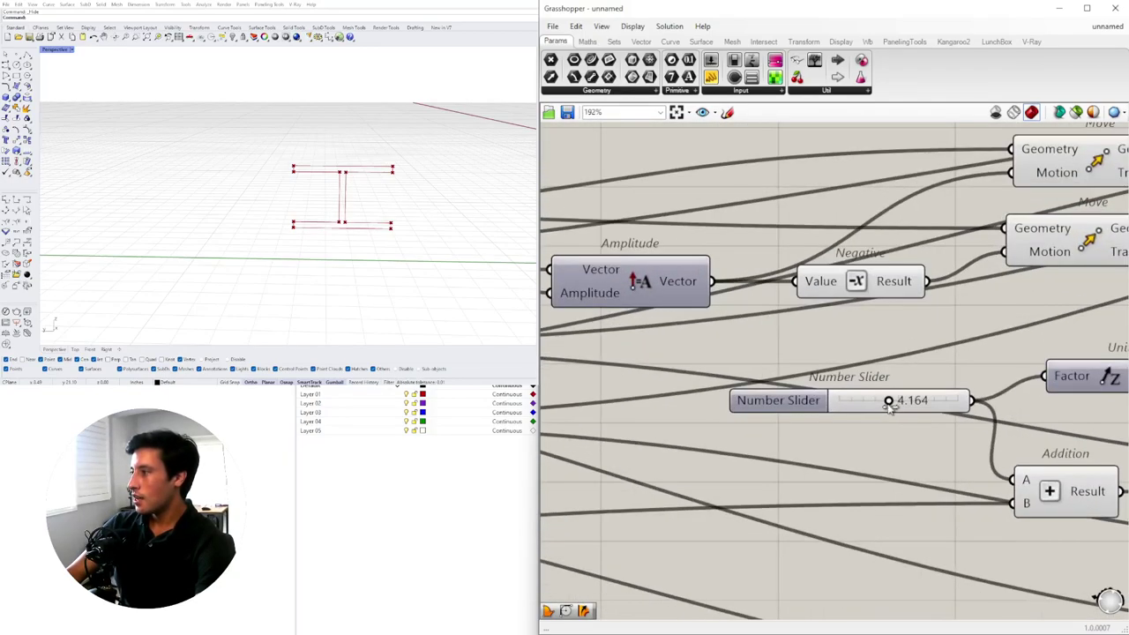
pyautogui.moveTo(804, 401); pyautogui.dragTo(609, 508)
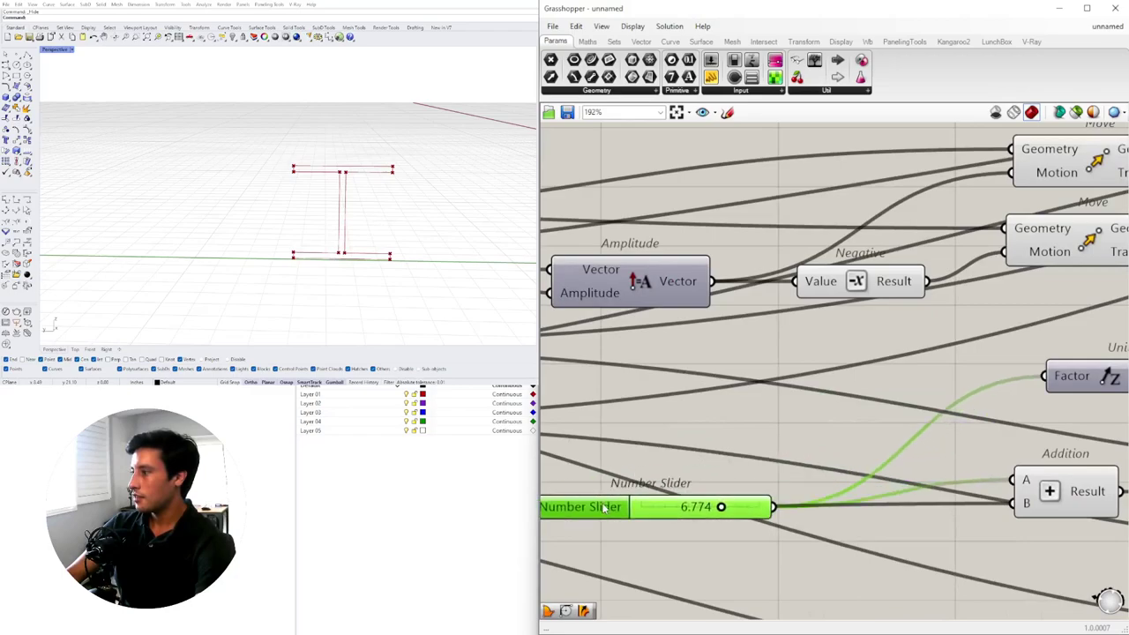
pyautogui.scroll(-1, 610, 508)
pyautogui.moveTo(609, 507); pyautogui.dragTo(833, 474, button='right')
pyautogui.click(783, 509)
pyautogui.moveTo(804, 478); pyautogui.dragTo(688, 629)
pyautogui.moveTo(687, 622); pyautogui.dragTo(766, 496, button='right')
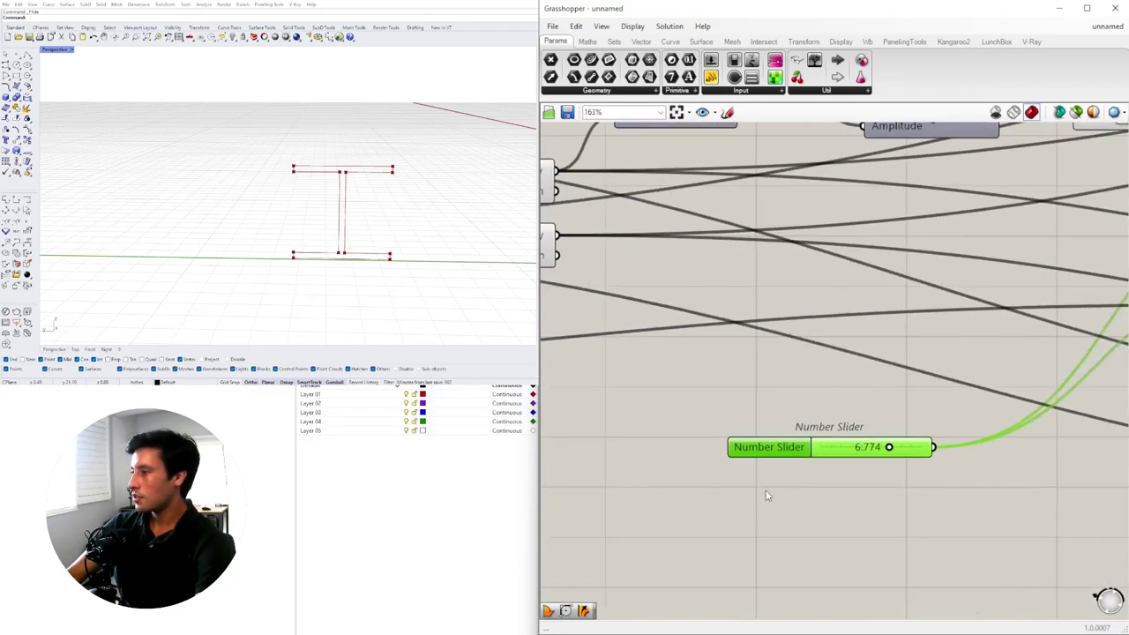
# - Extend the web-height slider to 12 and reduce its value to about 9.68
pyautogui.doubleClick(769, 447)
pyautogui.doubleClick(790, 481)
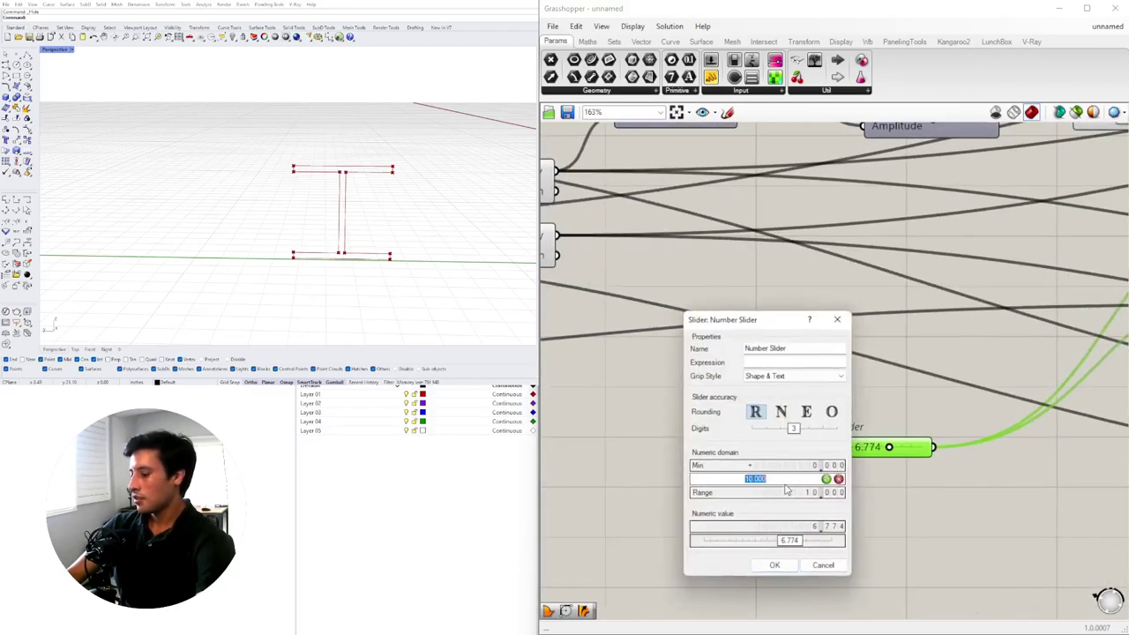
pyautogui.click(774, 564)
pyautogui.doubleClick(857, 447)
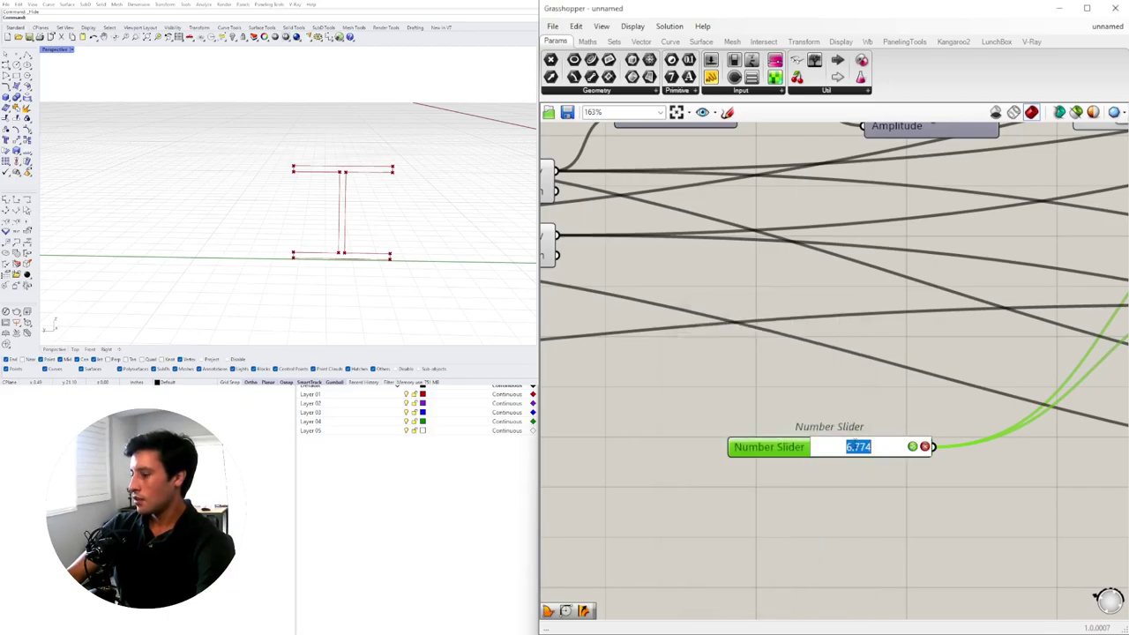
pyautogui.write('12')
pyautogui.press('Return')
pyautogui.click(839, 481)
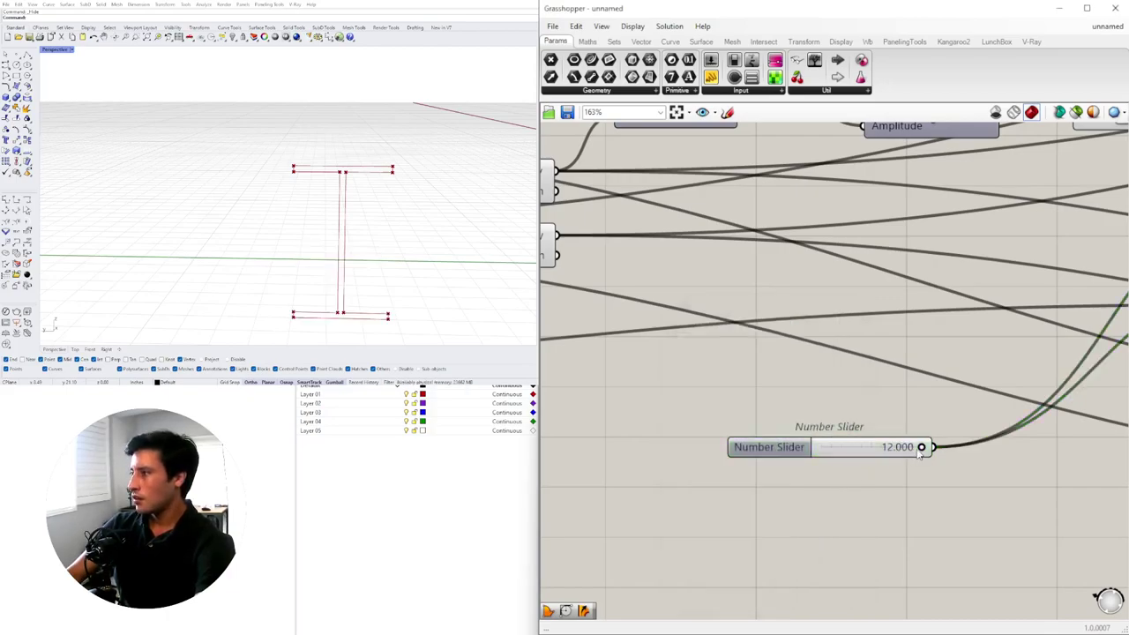
pyautogui.scroll(2, 922, 447)
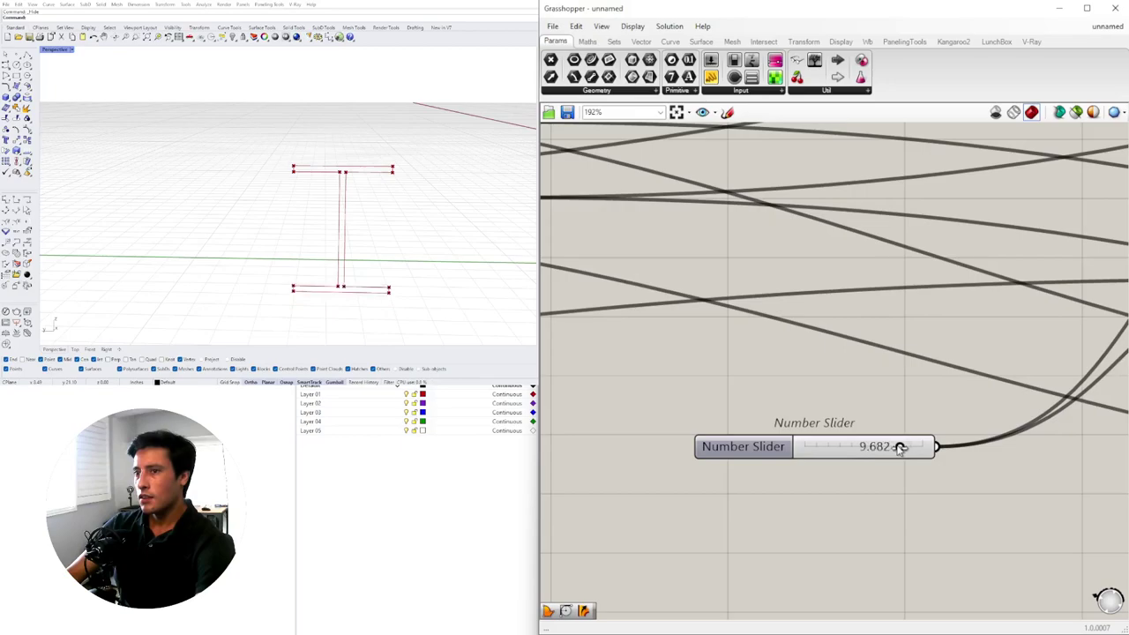
# - Examine the updated I-beam profile in the Rhino viewport and the PolyLine end of the definition
pyautogui.scroll(-8, 899, 447)
pyautogui.scroll(1, 847, 383)
pyautogui.moveTo(741, 419); pyautogui.dragTo(897, 420, button='right')
pyautogui.scroll(3, 338, 194)
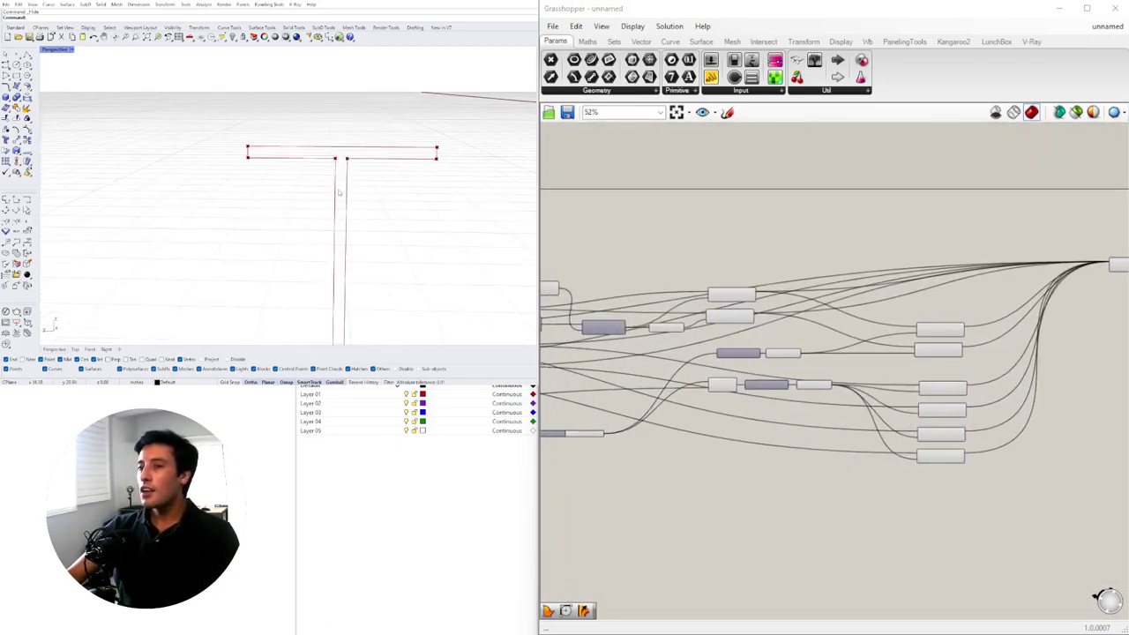
pyautogui.scroll(2, 334, 165)
pyautogui.scroll(-2, 339, 168)
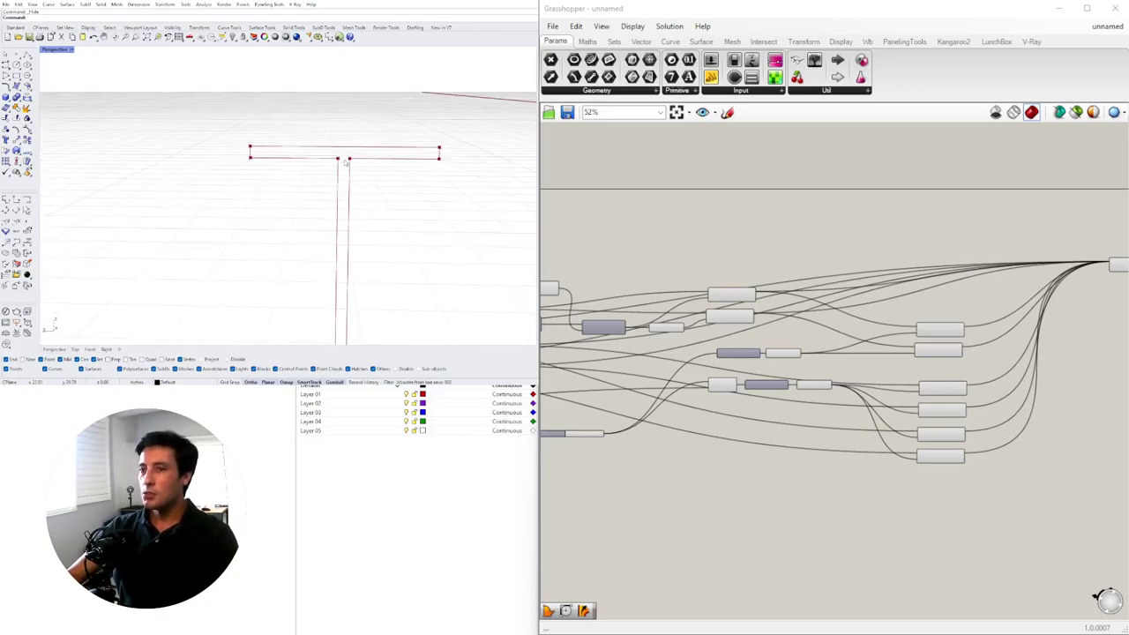
pyautogui.scroll(-2, 349, 170)
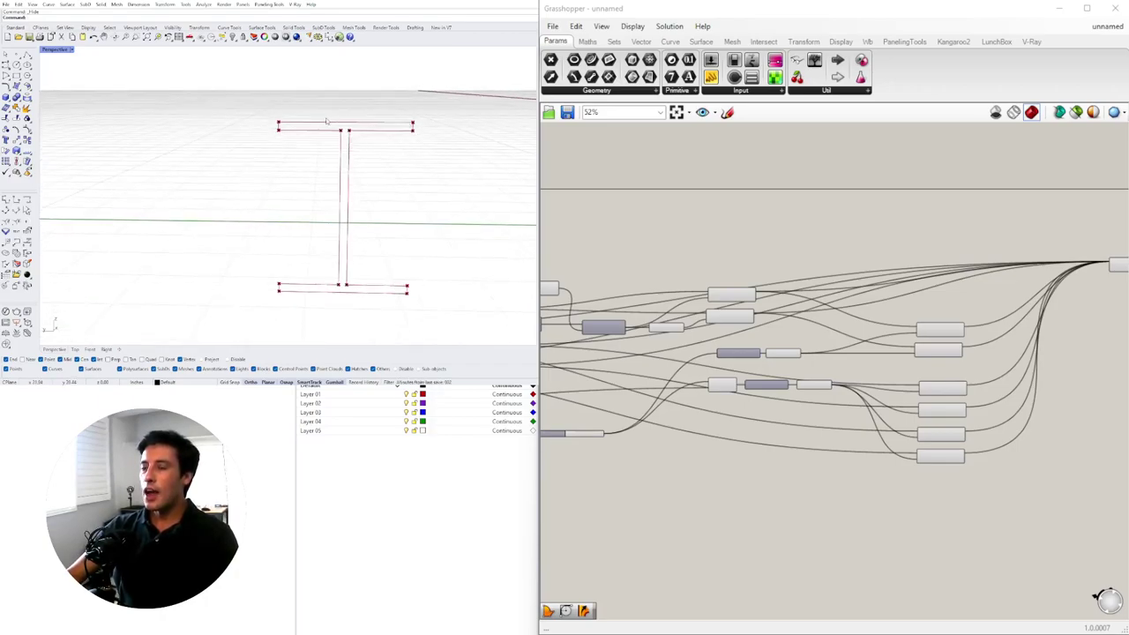
pyautogui.moveTo(295, 213); pyautogui.dragTo(363, 203, button='right')
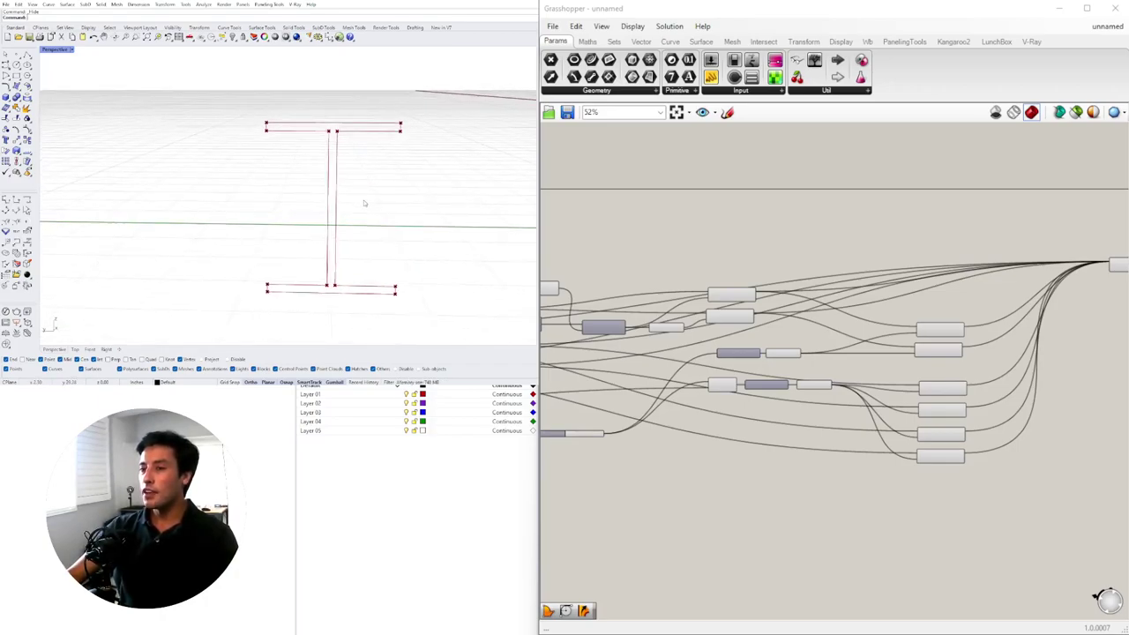
pyautogui.scroll(-4, 765, 193)
pyautogui.moveTo(936, 249); pyautogui.dragTo(788, 287, button='right')
pyautogui.scroll(5, 789, 288)
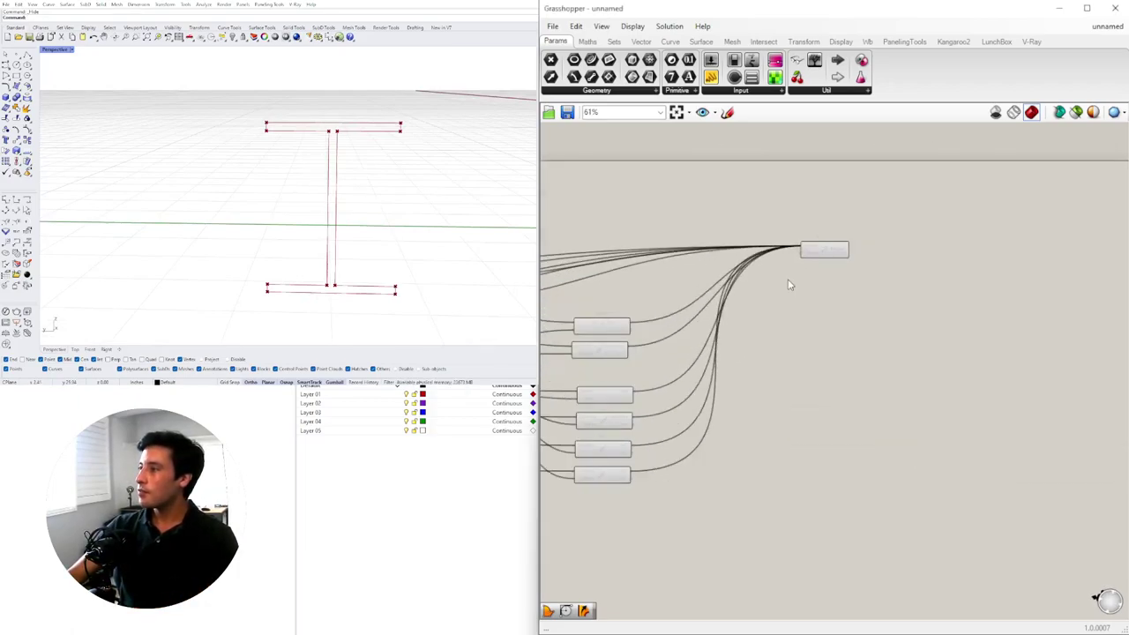
pyautogui.scroll(9, 335, 143)
pyautogui.scroll(-6, 334, 144)
pyautogui.moveTo(333, 144)
pyautogui.mouseDown(button='right')
pyautogui.moveTo(347, 182)
pyautogui.moveTo(396, 186)
pyautogui.moveTo(353, 150)
pyautogui.mouseUp(button='right')
pyautogui.scroll(-1, 358, 157)
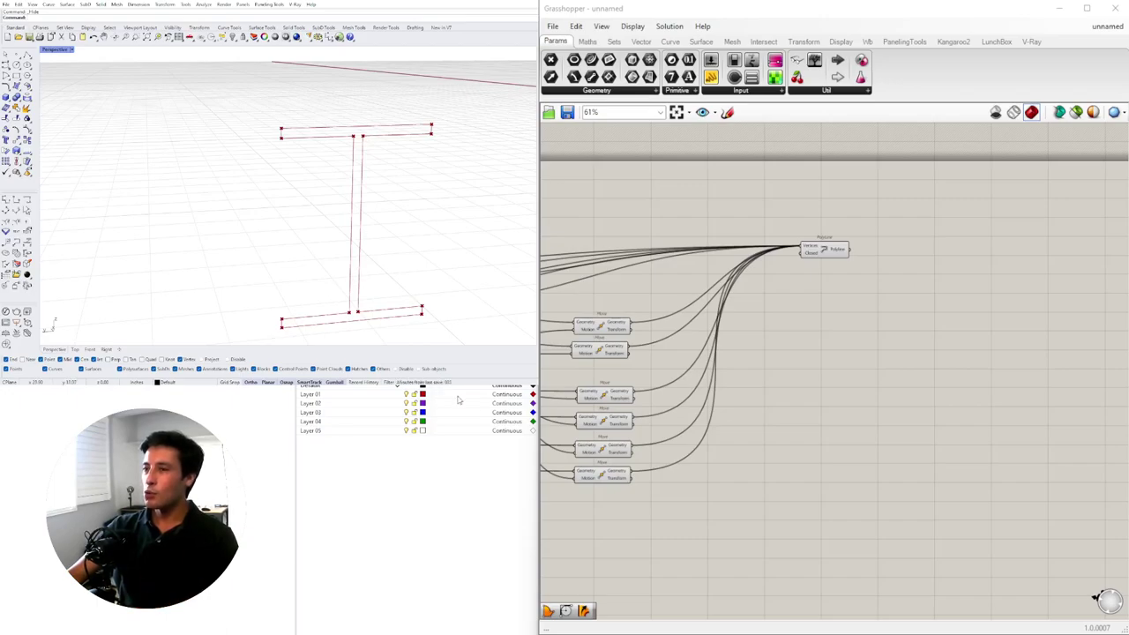
# - Move the PolyLine component closer to the last column of Move components
pyautogui.moveTo(827, 250); pyautogui.dragTo(790, 300)
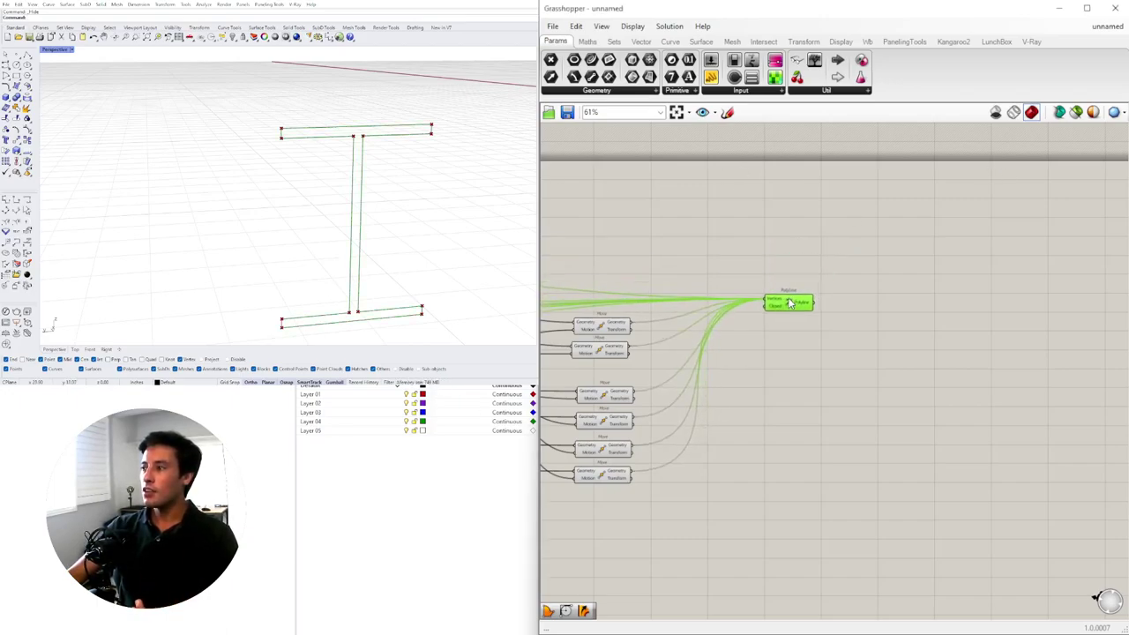
pyautogui.scroll(3, 844, 299)
pyautogui.click(843, 299)
# - Turn on the preview of the source Curve parameter and view the curve together with the profile in Rhino
pyautogui.scroll(-4, 753, 294)
pyautogui.moveTo(752, 312); pyautogui.dragTo(888, 315, button='right')
pyautogui.scroll(-4, 675, 270)
pyautogui.moveTo(663, 280); pyautogui.dragTo(843, 292, button='right')
pyautogui.scroll(5, 965, 293)
pyautogui.moveTo(678, 254); pyautogui.dragTo(1108, 256, button='right')
pyautogui.moveTo(559, 250); pyautogui.dragTo(950, 250, button='right')
pyautogui.moveTo(753, 287); pyautogui.dragTo(898, 287, button='right')
pyautogui.scroll(2, 705, 322)
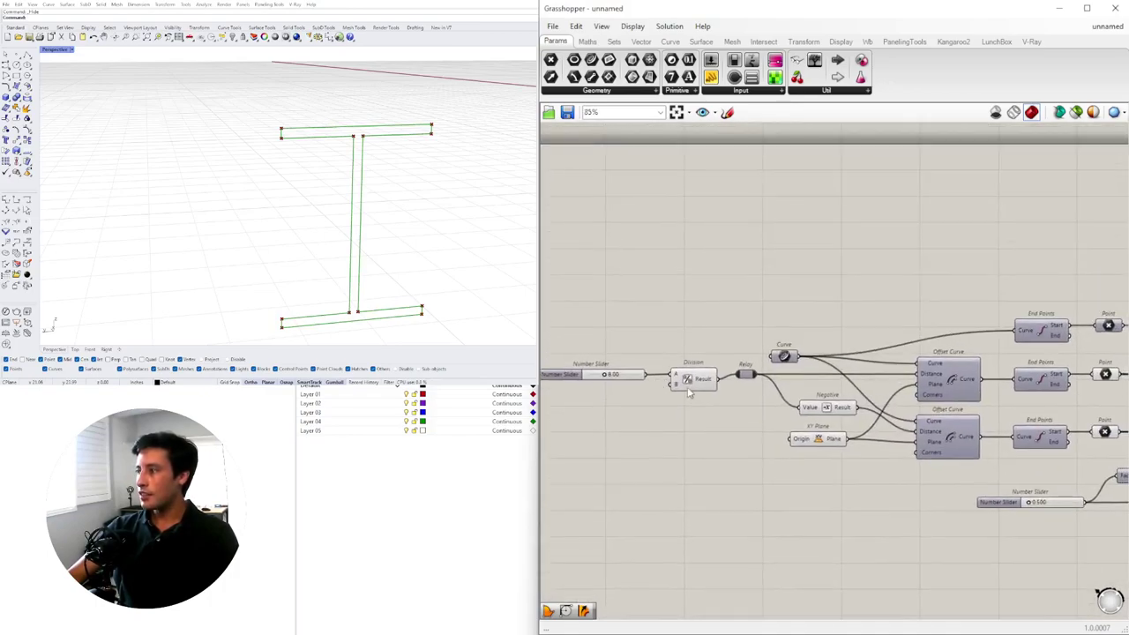
pyautogui.rightClick(788, 358)
pyautogui.click(811, 384)
pyautogui.click(380, 512)
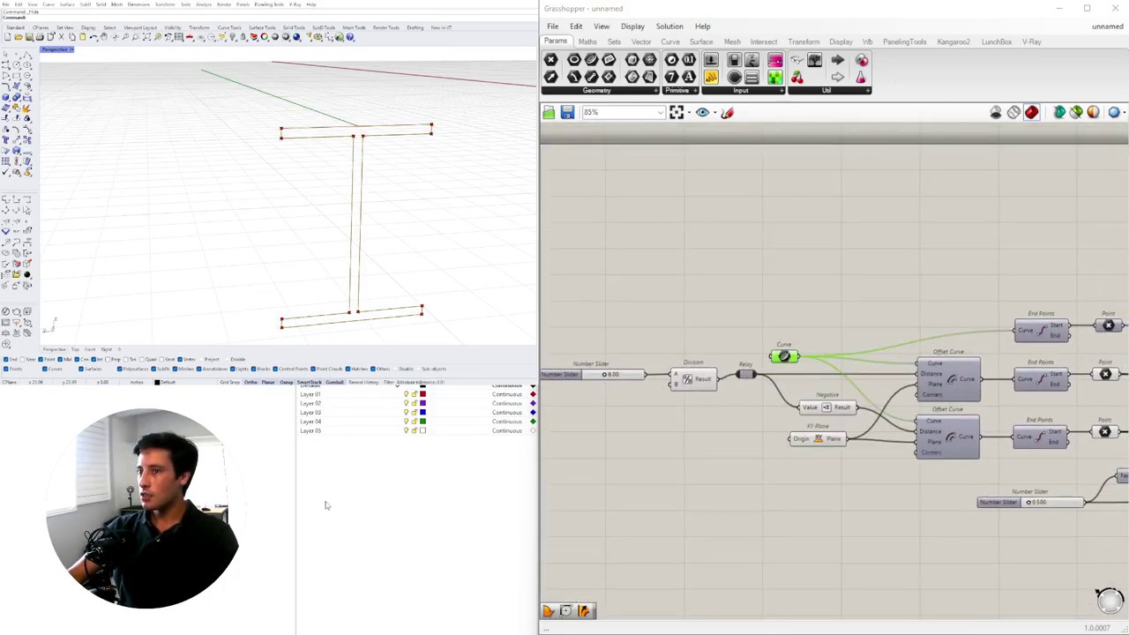
pyautogui.scroll(-10, 412, 171)
pyautogui.moveTo(413, 172); pyautogui.dragTo(368, 215, button='right')
pyautogui.scroll(3, 369, 215)
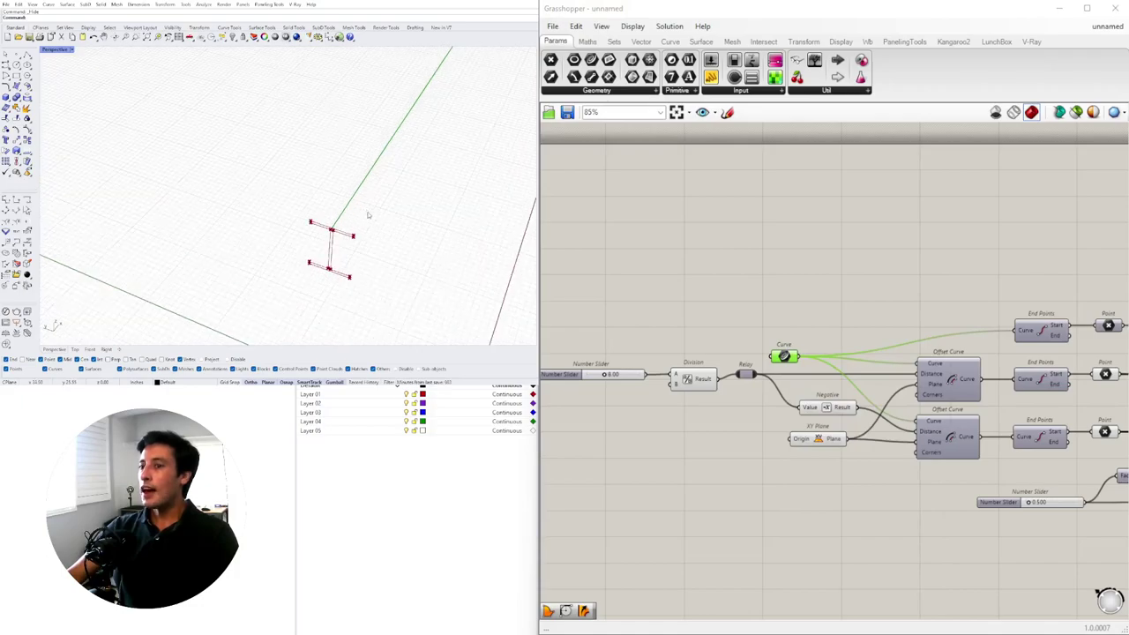
# - Add a Sweep1 component and place it beyond the PolyLine component
pyautogui.scroll(-6, 843, 292)
pyautogui.moveTo(926, 299); pyautogui.dragTo(618, 331, button='right')
pyautogui.scroll(4, 1058, 340)
pyautogui.moveTo(1058, 317); pyautogui.dragTo(901, 353, button='right')
pyautogui.scroll(3, 714, 335)
pyautogui.doubleClick(869, 293)
pyautogui.write('sweep')
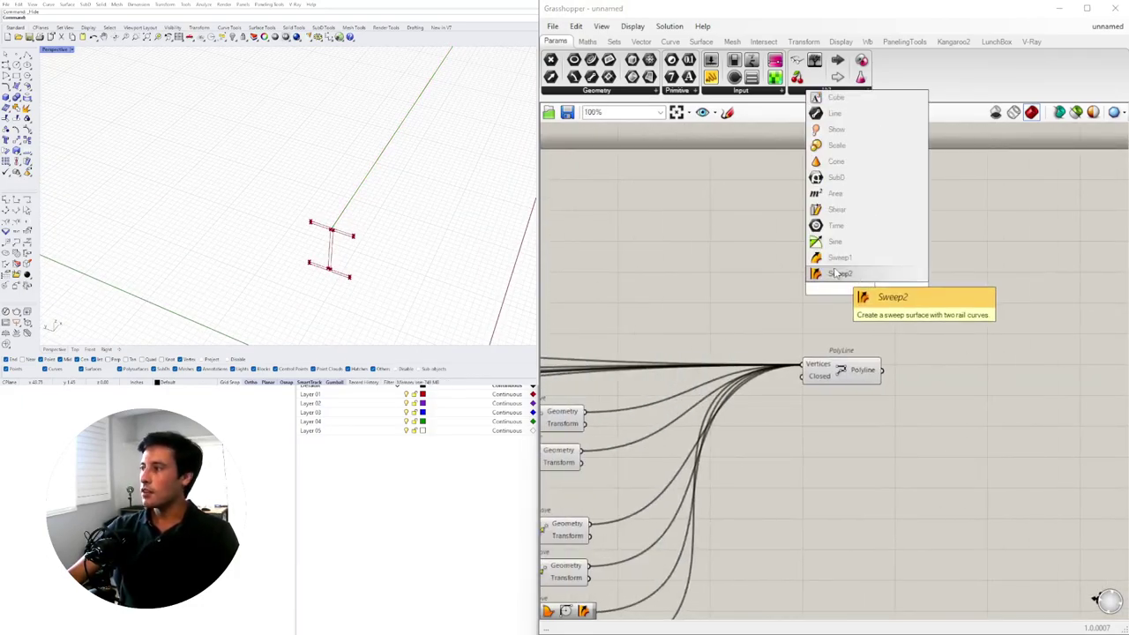
pyautogui.click(838, 257)
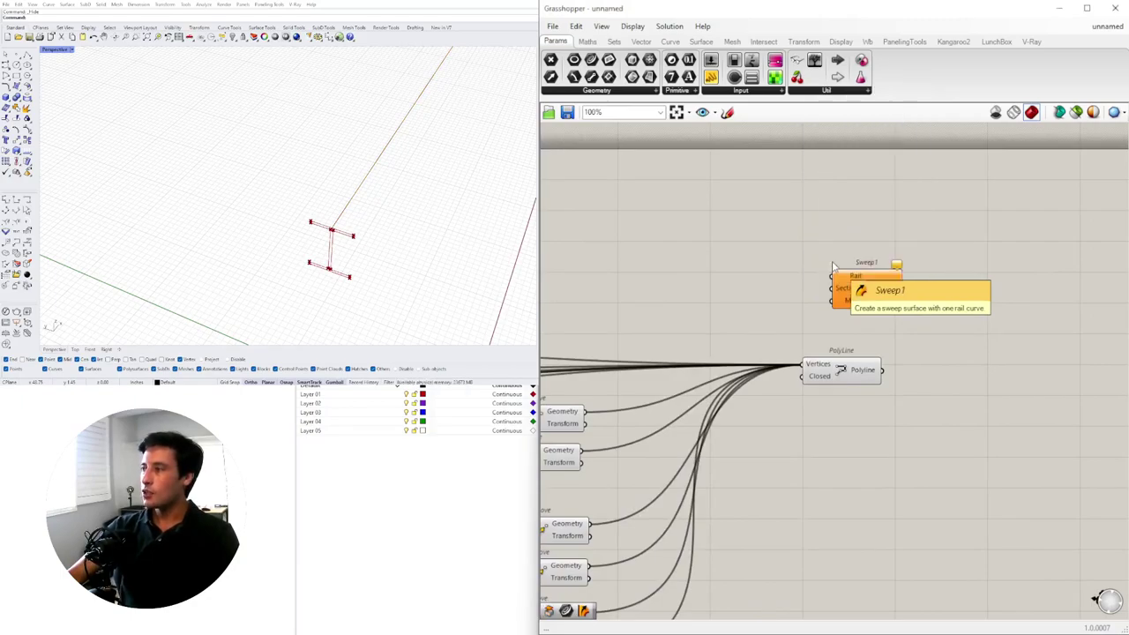
pyautogui.moveTo(882, 296); pyautogui.dragTo(990, 301)
# - Connect the PolyLine's output to the Sections input of Sweep1 and move Sweep1 slightly lower
pyautogui.click(869, 371)
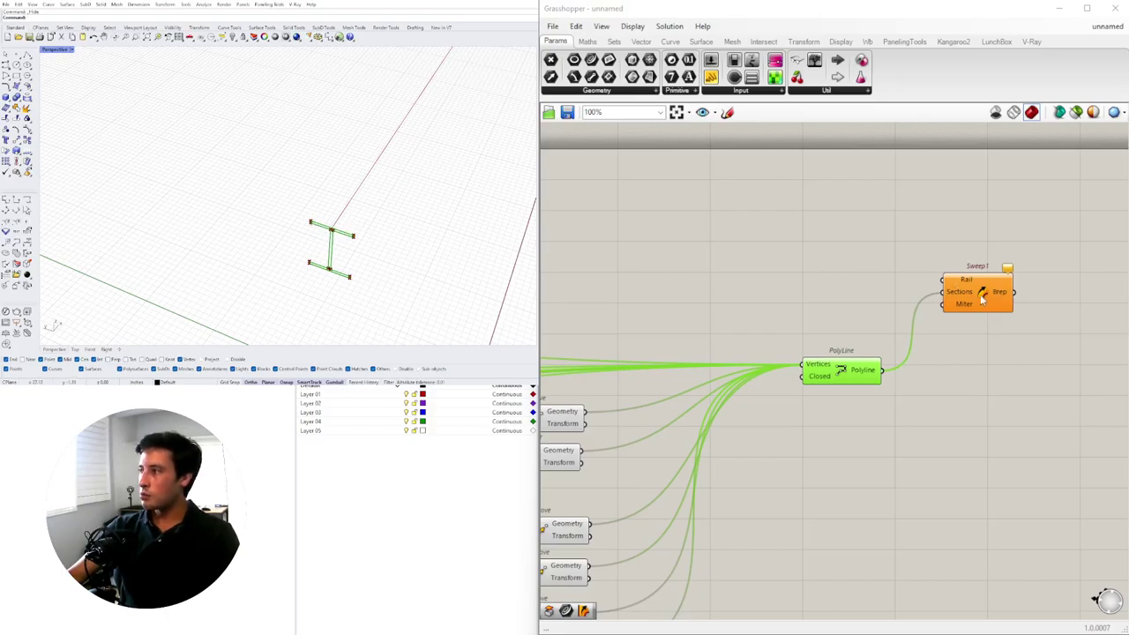
pyautogui.moveTo(977, 300); pyautogui.dragTo(1003, 334)
pyautogui.click(827, 374)
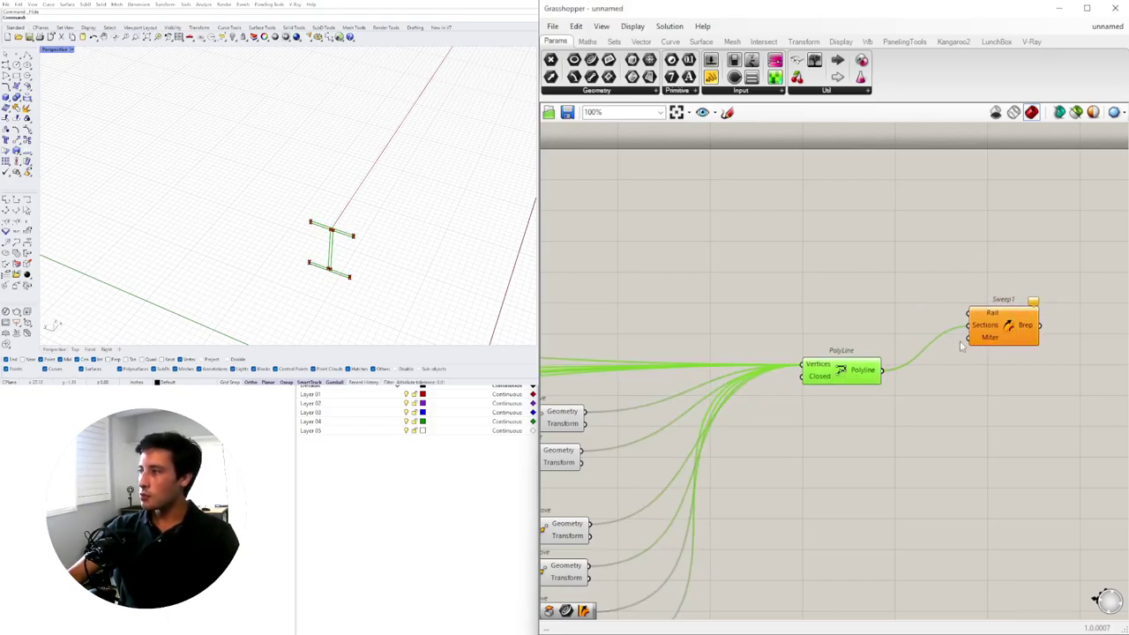
# - Move the source Curve parameter higher on the canvas and insert a Relay on its output wires
pyautogui.scroll(-5, 999, 328)
pyautogui.moveTo(813, 339); pyautogui.dragTo(1059, 344, button='right')
pyautogui.scroll(4, 737, 320)
pyautogui.moveTo(737, 319); pyautogui.dragTo(1076, 319, button='right')
pyautogui.moveTo(687, 362); pyautogui.dragTo(1045, 350, button='right')
pyautogui.moveTo(710, 393); pyautogui.dragTo(821, 375, button='right')
pyautogui.moveTo(879, 398); pyautogui.dragTo(714, 395, button='right')
pyautogui.moveTo(719, 393); pyautogui.dragTo(714, 350)
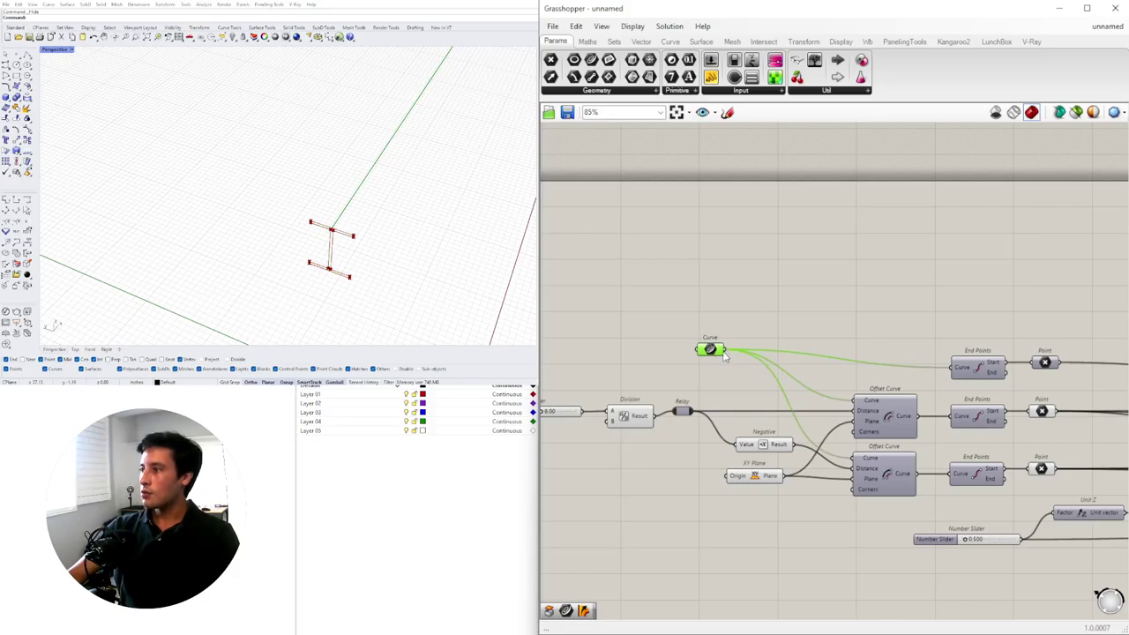
pyautogui.doubleClick(745, 352)
# - Connect the output of the Curve's Relay to the Rail input of Sweep1
pyautogui.scroll(-3, 820, 332)
pyautogui.moveTo(820, 332); pyautogui.dragTo(934, 297)
pyautogui.scroll(4, 622, 345)
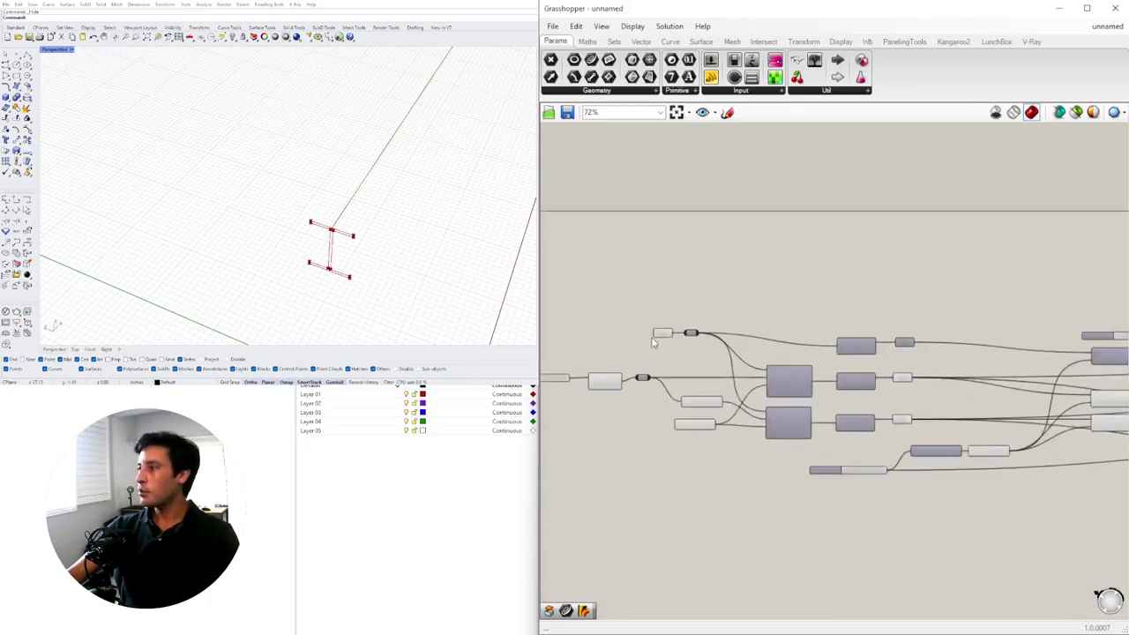
pyautogui.click(667, 331)
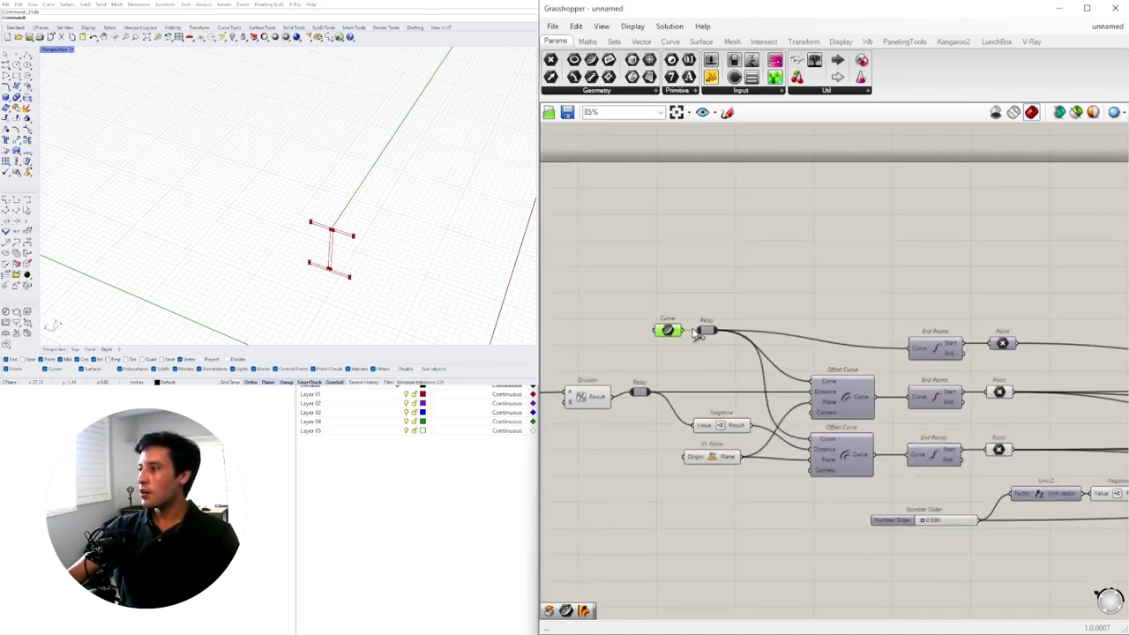
pyautogui.scroll(-8, 774, 336)
pyautogui.moveTo(718, 331); pyautogui.dragTo(970, 303)
pyautogui.scroll(6, 906, 319)
pyautogui.scroll(-3, 970, 304)
pyautogui.scroll(4, 961, 303)
# - Show the hidden curves in Rhino, select both and turn on their control points
pyautogui.moveTo(450, 184); pyautogui.dragTo(393, 202, button='right')
pyautogui.scroll(-8, 368, 185)
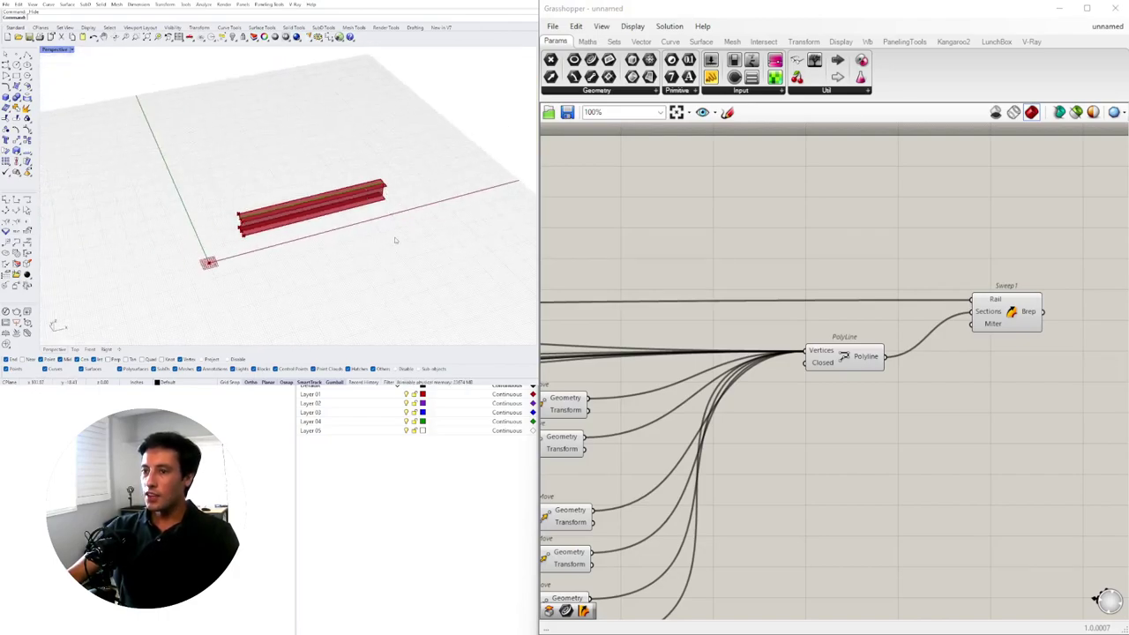
pyautogui.hotkey('ctrl', 'alt', 'h')
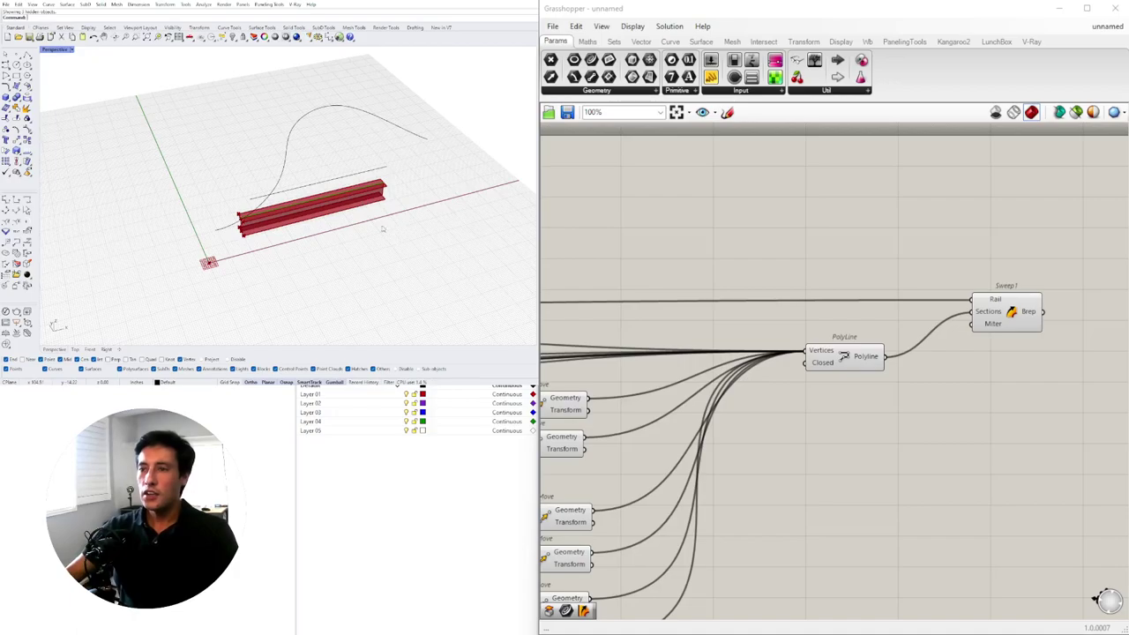
pyautogui.moveTo(382, 175); pyautogui.dragTo(258, 120)
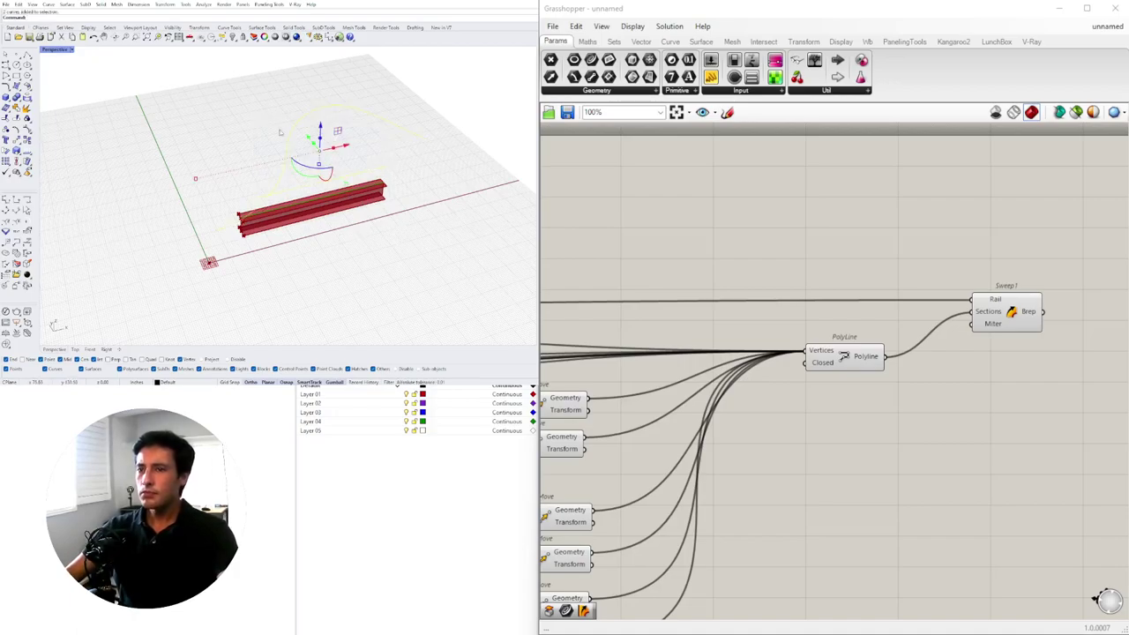
pyautogui.press('Delete')
# - Move the control point at the source curve's far end along X and across the grid to stretch and redirect the swept beam
pyautogui.click(381, 194)
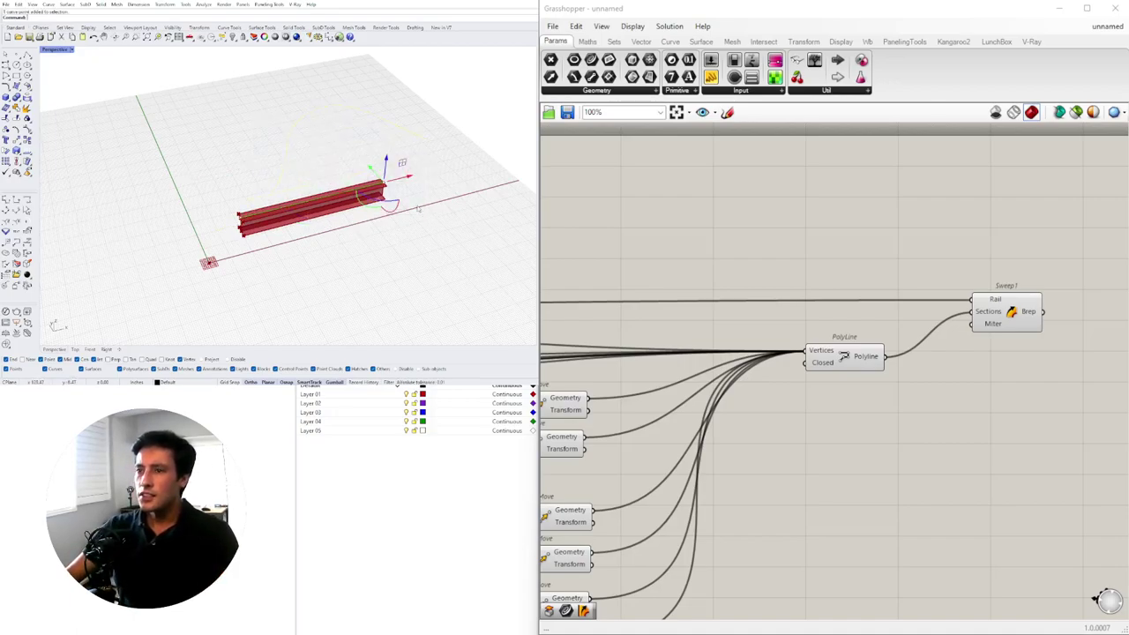
pyautogui.moveTo(410, 177); pyautogui.dragTo(503, 151)
pyautogui.scroll(-5, 493, 154)
pyautogui.keyDown('shift'); pyautogui.moveTo(488, 156); pyautogui.dragTo(298, 201, button='right'); pyautogui.keyUp('shift')
pyautogui.moveTo(298, 199); pyautogui.dragTo(410, 171)
pyautogui.moveTo(332, 227); pyautogui.dragTo(362, 129, button='right')
pyautogui.moveTo(365, 129); pyautogui.dragTo(192, 141)
# - Inspect the end profile and the length of the swept I-beam from several angles, with the control point deselected at the end
pyautogui.scroll(7, 132, 210)
pyautogui.moveTo(134, 214); pyautogui.dragTo(247, 181, button='right')
pyautogui.scroll(4, 231, 252)
pyautogui.moveTo(227, 257); pyautogui.dragTo(255, 227, button='right')
pyautogui.scroll(-5, 284, 206)
pyautogui.scroll(-4, 255, 226)
pyautogui.scroll(5, 254, 207)
pyautogui.scroll(-5, 251, 224)
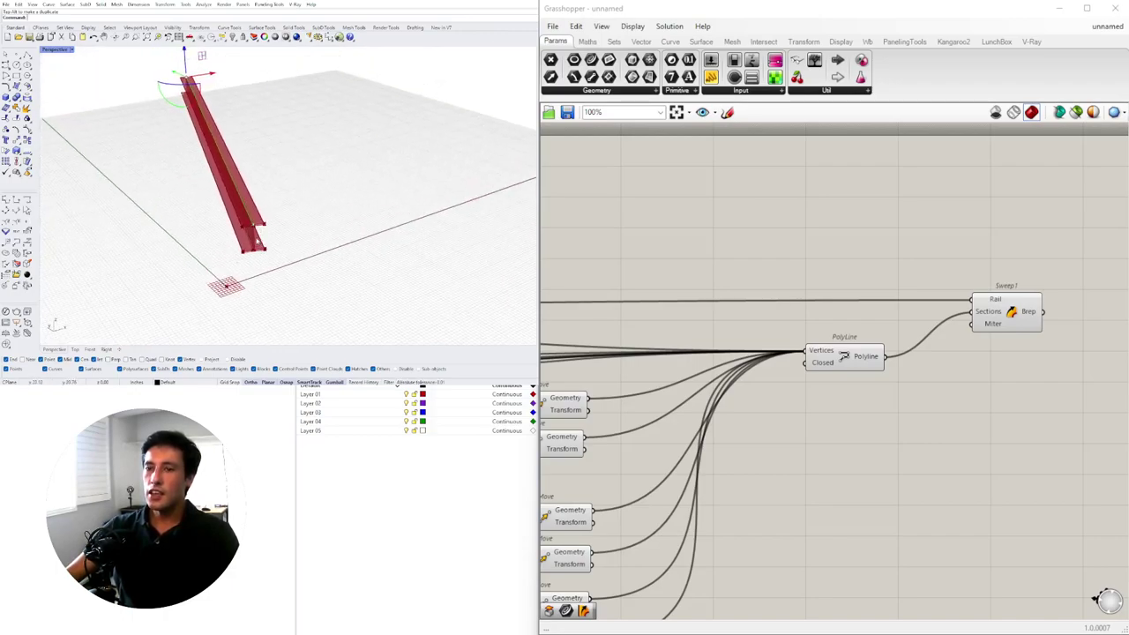
pyautogui.scroll(4, 256, 241)
pyautogui.moveTo(253, 245); pyautogui.dragTo(315, 239, button='right')
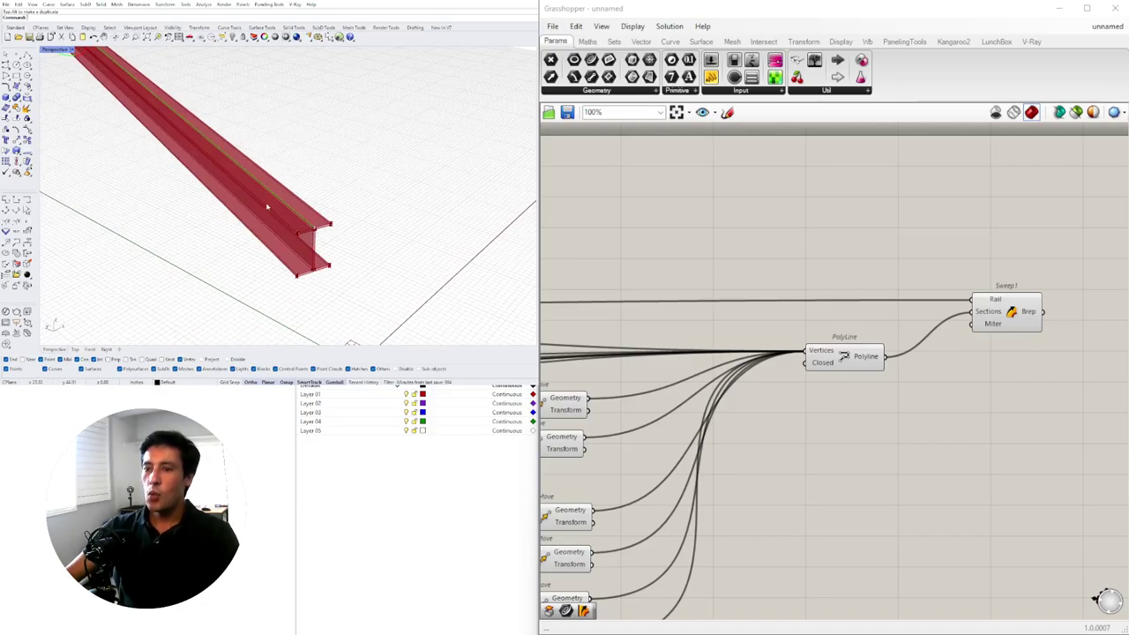
pyautogui.scroll(-5, 286, 227)
pyautogui.moveTo(360, 243); pyautogui.dragTo(299, 262, button='right')
pyautogui.scroll(-4, 299, 262)
pyautogui.click(312, 217)
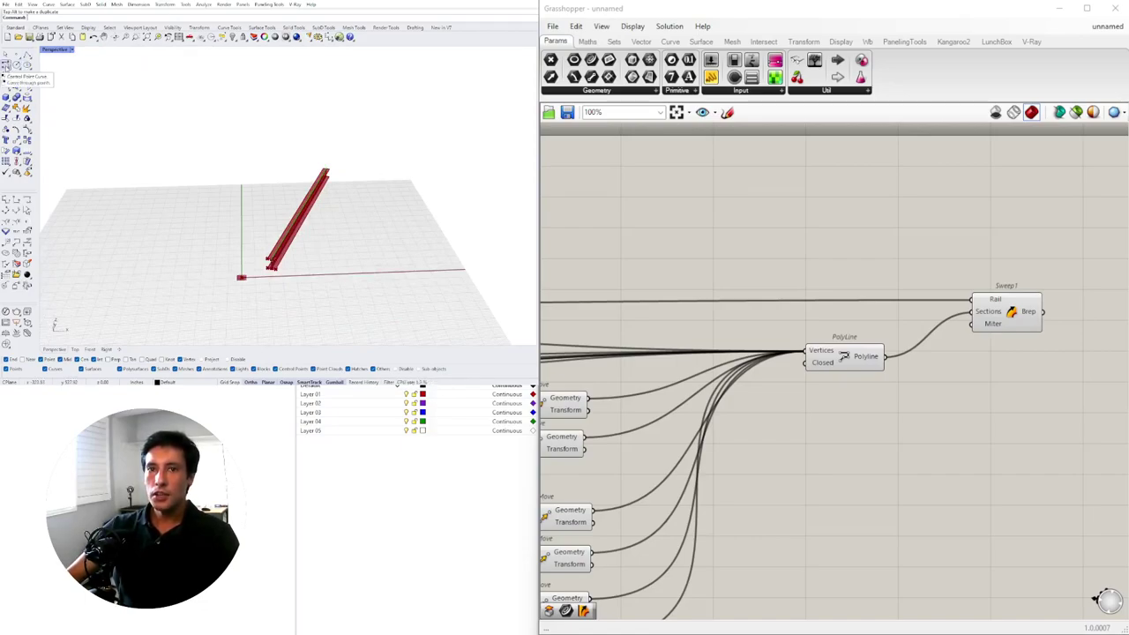
# - Draw a freeform S-shaped control point curve beside the straight beam, extending beyond the edge of the grid
pyautogui.click(5, 65)
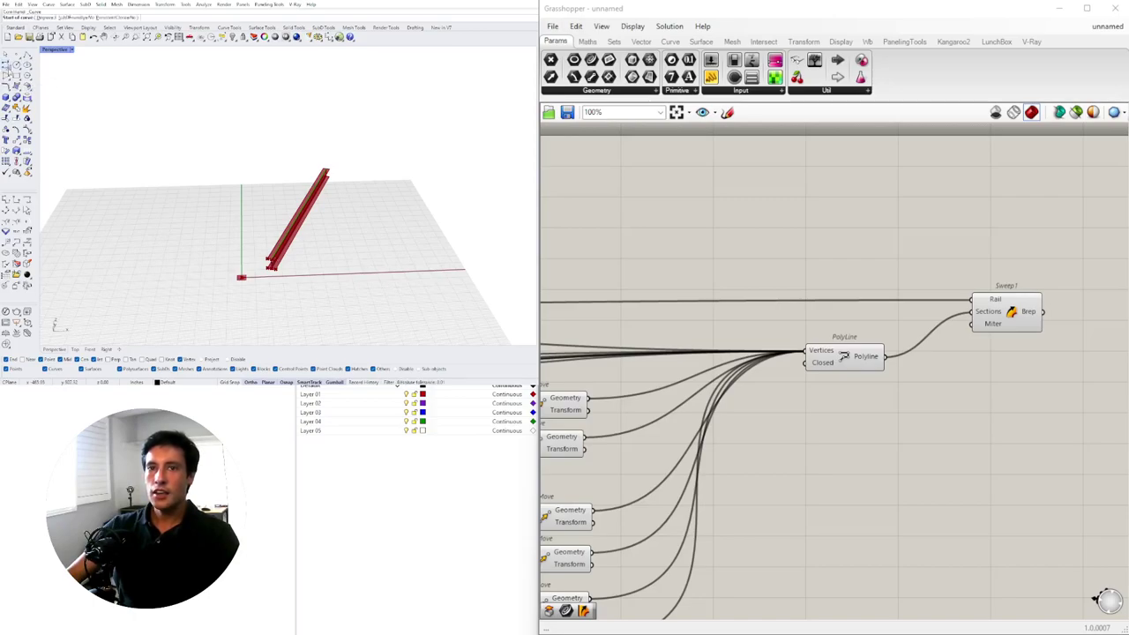
pyautogui.scroll(-4, 400, 225)
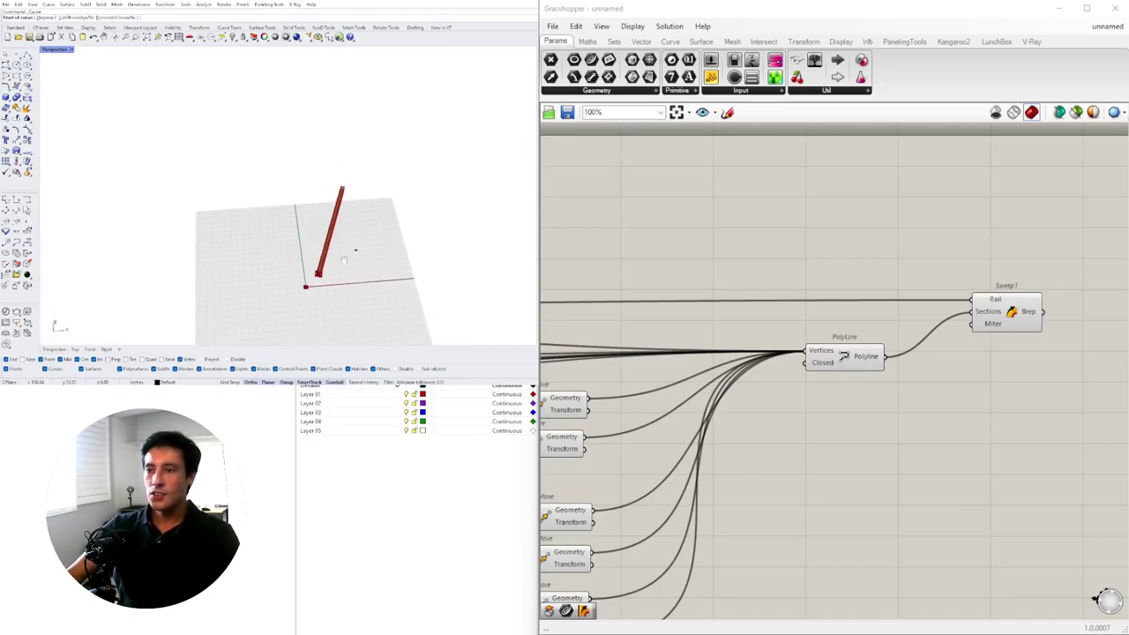
pyautogui.click(288, 258)
pyautogui.click(333, 256)
pyautogui.click(325, 213)
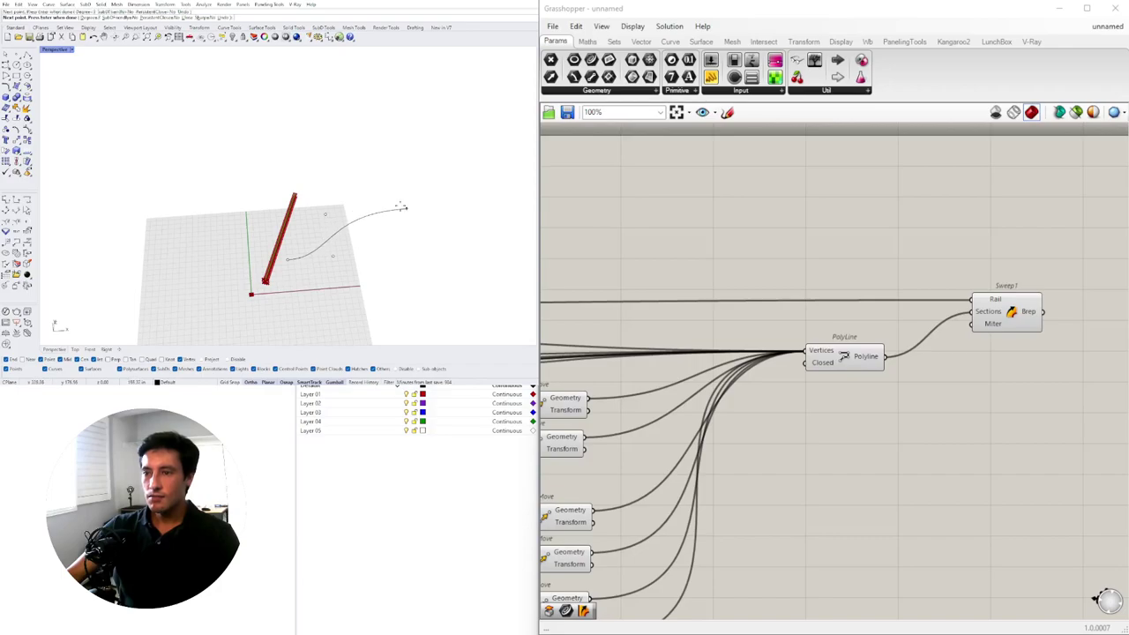
pyautogui.rightClick(466, 239)
pyautogui.scroll(6, 338, 244)
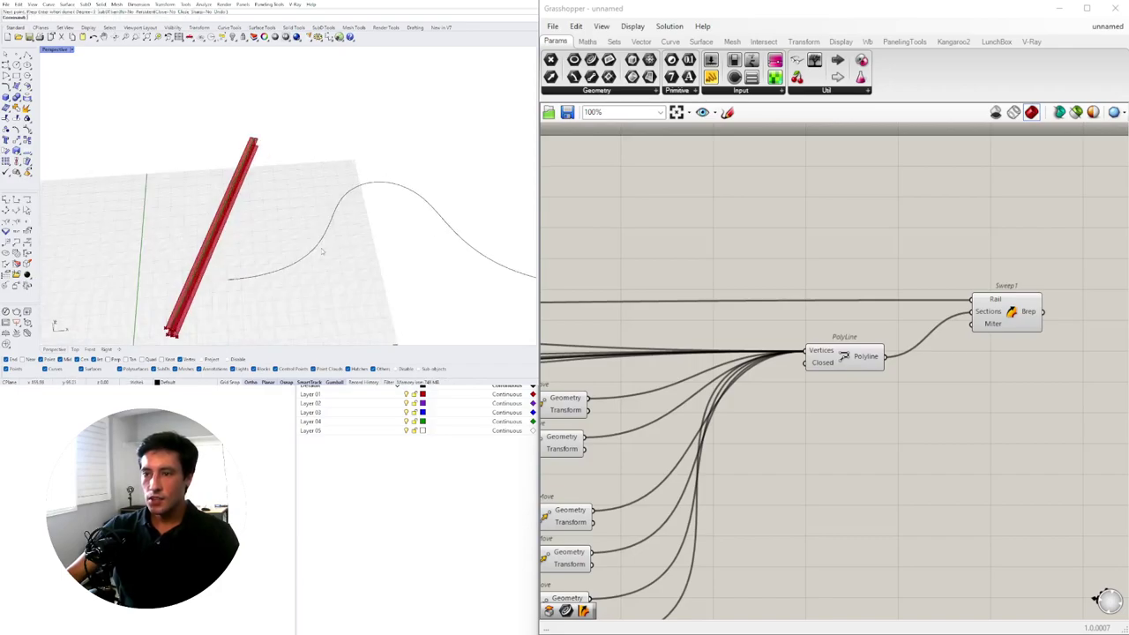
# - Select the new S-shaped curve and set it as the one curve referenced by the Curve parameter
pyautogui.moveTo(323, 248); pyautogui.dragTo(360, 244, button='right')
pyautogui.click(328, 236)
pyautogui.moveTo(770, 398); pyautogui.dragTo(944, 339, button='right')
pyautogui.scroll(-2, 946, 338)
pyautogui.moveTo(742, 368); pyautogui.dragTo(1054, 360, button='right')
pyautogui.moveTo(652, 351); pyautogui.dragTo(1014, 350, button='right')
pyautogui.scroll(4, 781, 306)
pyautogui.rightClick(774, 307)
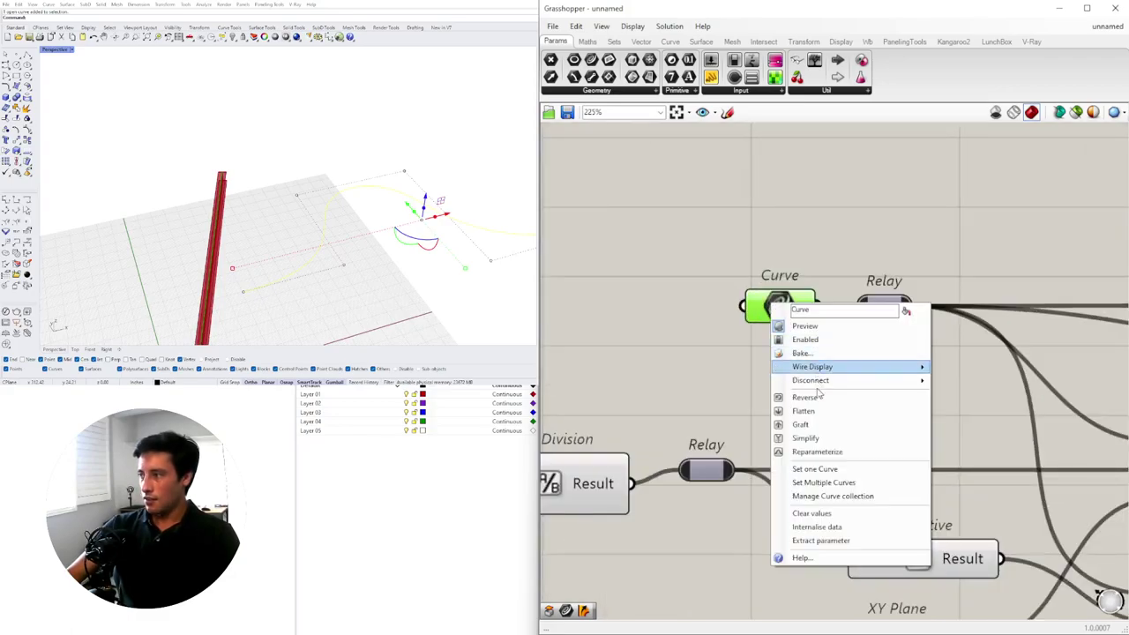
pyautogui.click(806, 467)
# - Shift Sweep1 closer to PolyLine, add a Cap Holes component and connect Sweep1's Brep output to it
pyautogui.moveTo(441, 243); pyautogui.dragTo(403, 228, button='right')
pyautogui.scroll(4, 322, 273)
pyautogui.moveTo(310, 289); pyautogui.dragTo(289, 177, button='right')
pyautogui.scroll(2, 317, 255)
pyautogui.scroll(5, 253, 258)
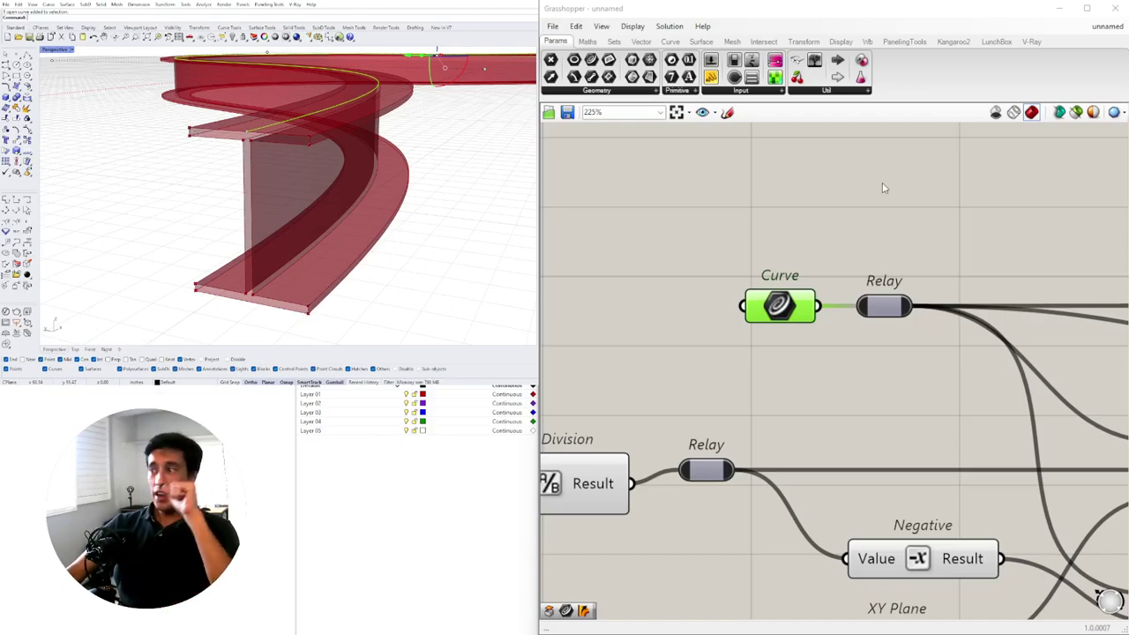
pyautogui.scroll(-8, 878, 190)
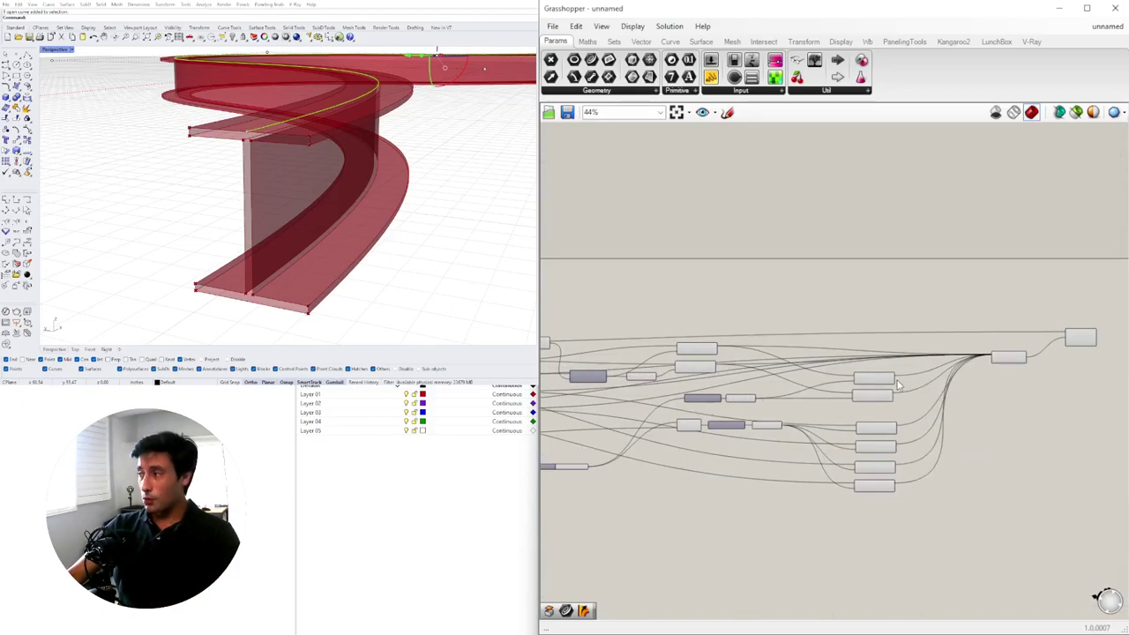
pyautogui.scroll(5, 899, 383)
pyautogui.click(924, 370)
pyautogui.moveTo(924, 370); pyautogui.dragTo(880, 383)
pyautogui.click(1015, 388)
pyautogui.doubleClick(1015, 388)
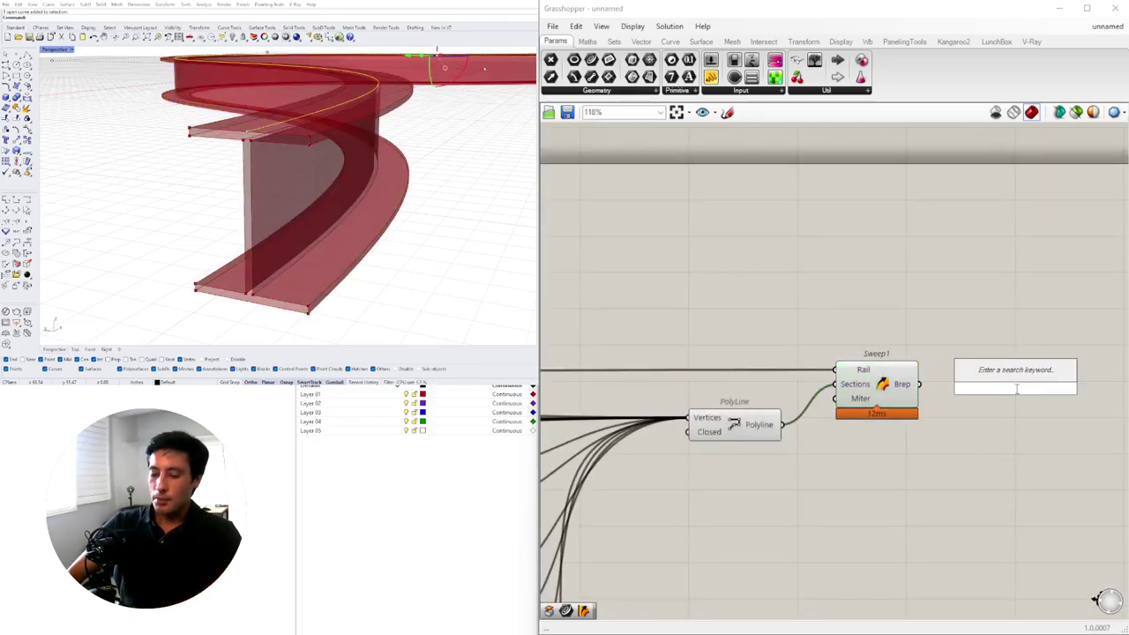
pyautogui.write('ca')
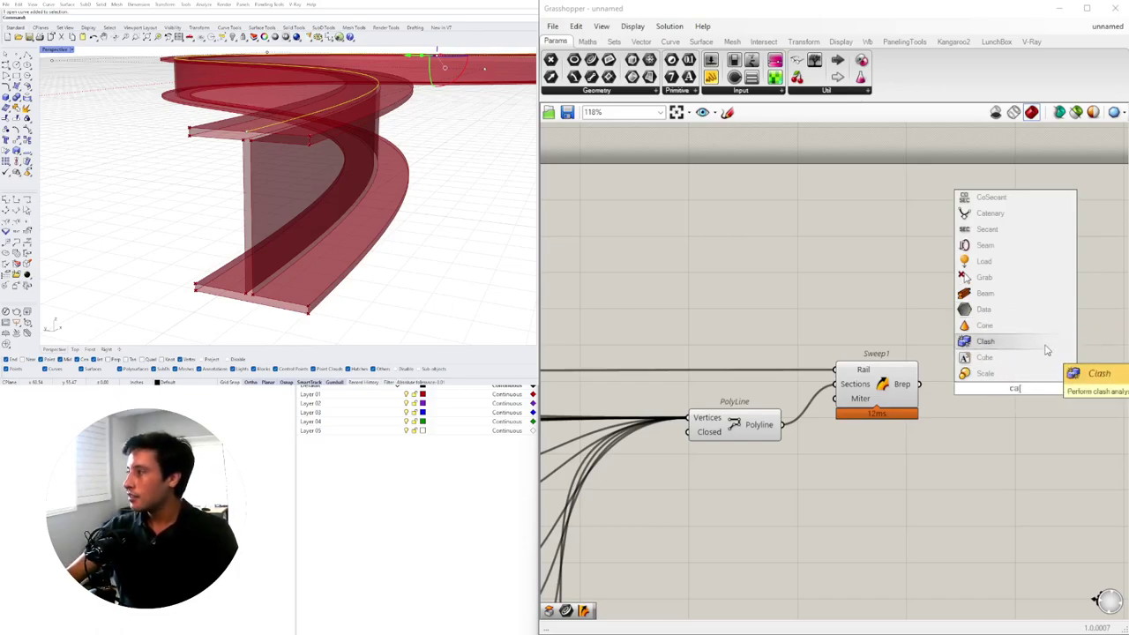
pyautogui.write('p')
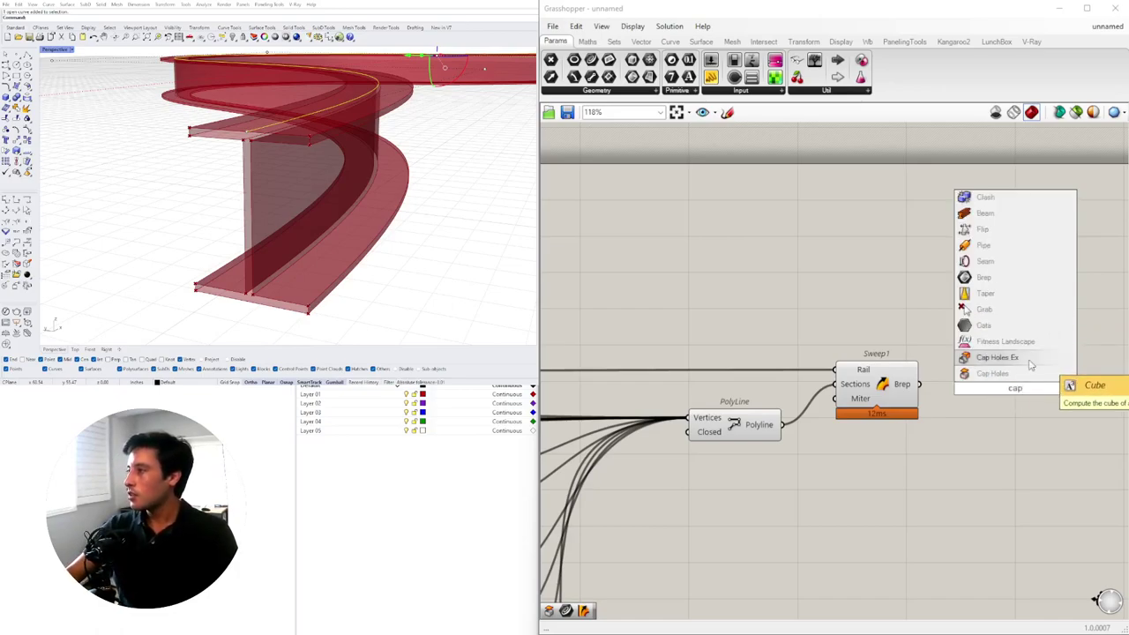
pyautogui.click(986, 374)
pyautogui.moveTo(972, 392); pyautogui.dragTo(979, 389)
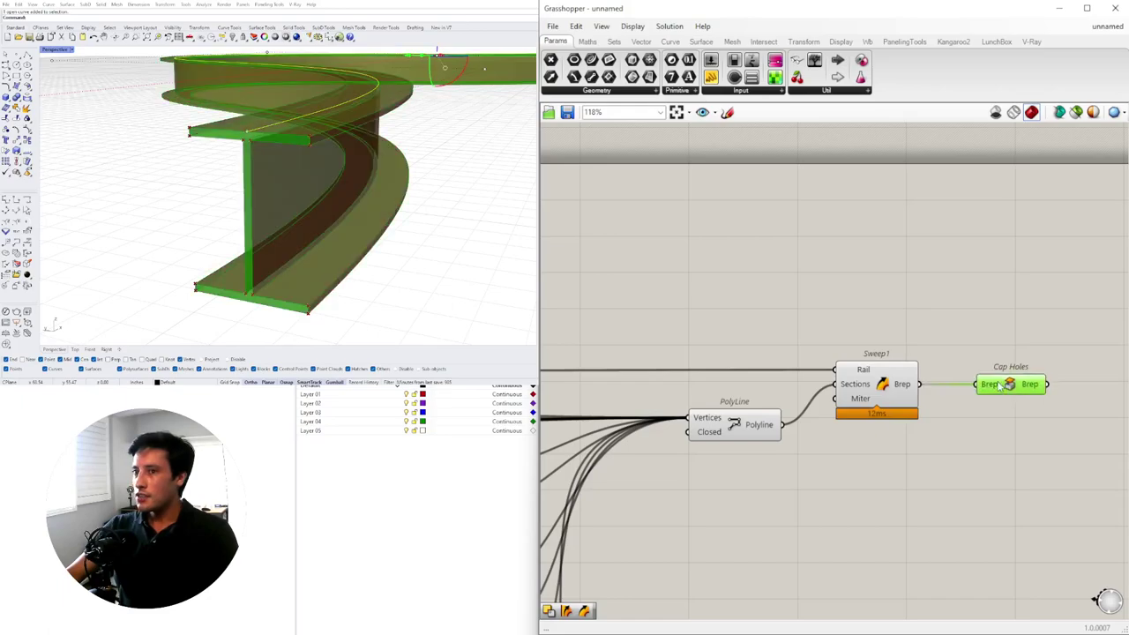
# - Turn off the preview of every component in the definition except Cap Holes
pyautogui.scroll(-5, 929, 395)
pyautogui.scroll(-4, 935, 414)
pyautogui.moveTo(965, 480); pyautogui.dragTo(572, 350)
pyautogui.middleClick(656, 355)
pyautogui.click(695, 312)
pyautogui.click(884, 345)
pyautogui.scroll(5, 1049, 390)
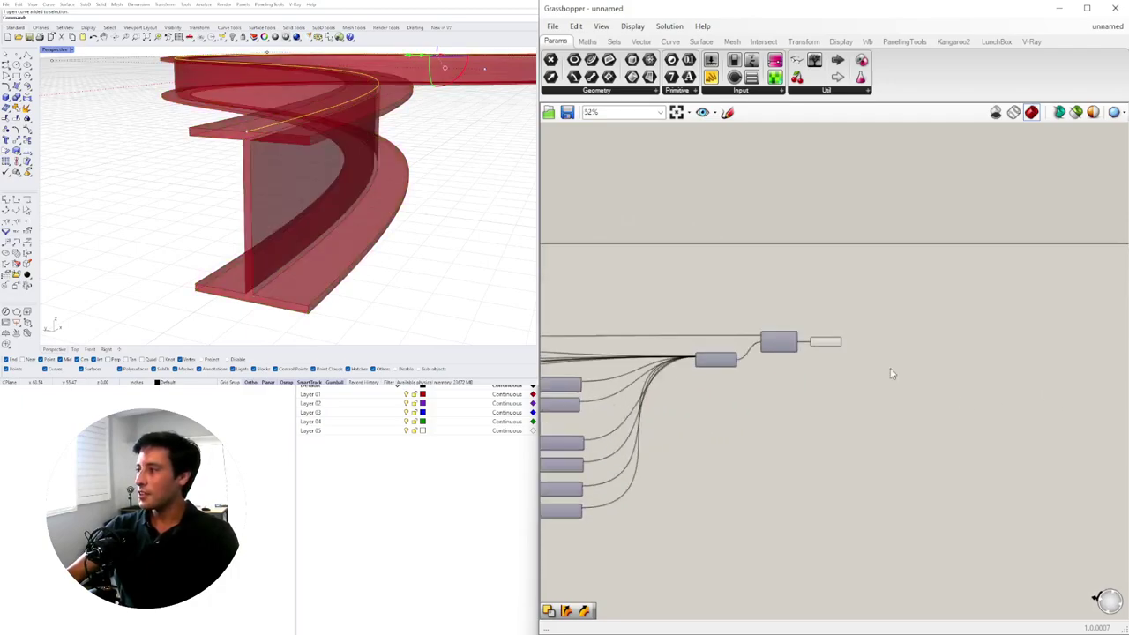
pyautogui.scroll(4, 824, 342)
# - Highlight the Cap Holes result in the viewport and set the slider controlling the beam's height to 12.000
pyautogui.click(838, 338)
pyautogui.click(353, 524)
pyautogui.scroll(-8, 310, 178)
pyautogui.moveTo(304, 174); pyautogui.dragTo(290, 213, button='right')
pyautogui.scroll(5, 289, 214)
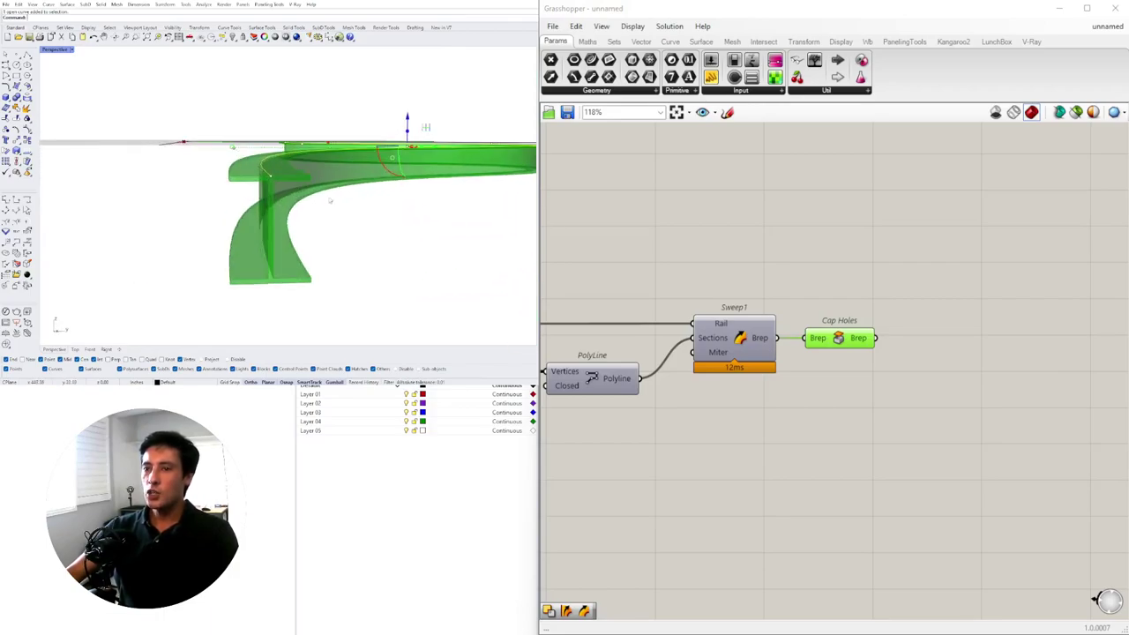
pyautogui.scroll(-7, 762, 339)
pyautogui.moveTo(617, 427); pyautogui.dragTo(1107, 469, button='right')
pyautogui.scroll(8, 934, 499)
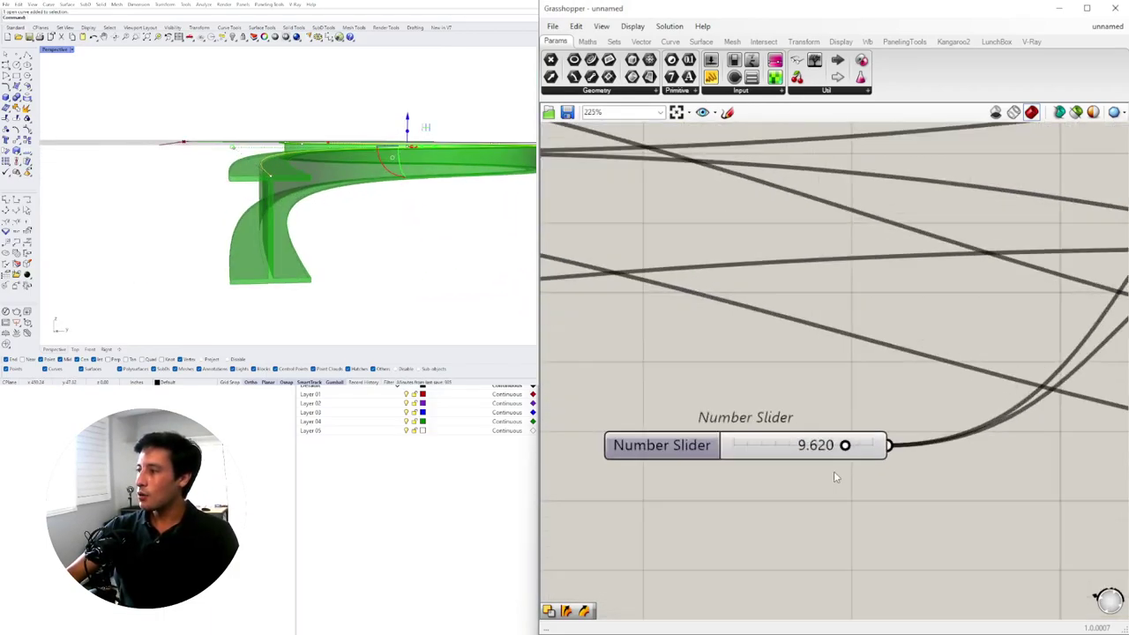
pyautogui.moveTo(851, 426); pyautogui.dragTo(992, 424)
# - Set the flange-width slider that feeds the Division component to 8.43
pyautogui.scroll(-8, 992, 424)
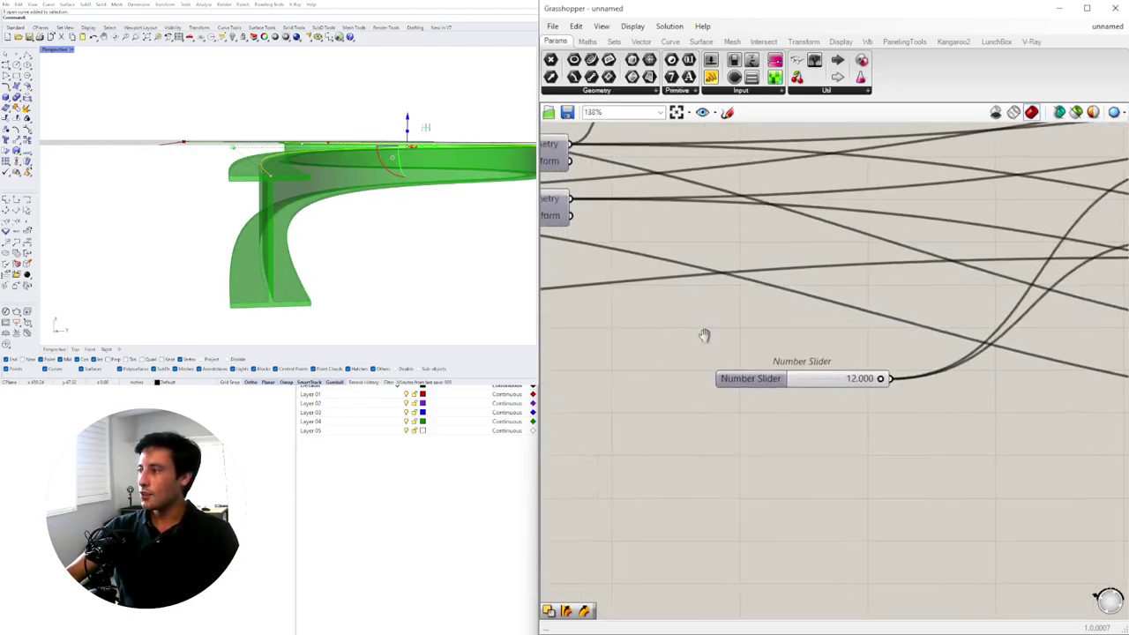
pyautogui.scroll(5, 670, 333)
pyautogui.scroll(2, 670, 333)
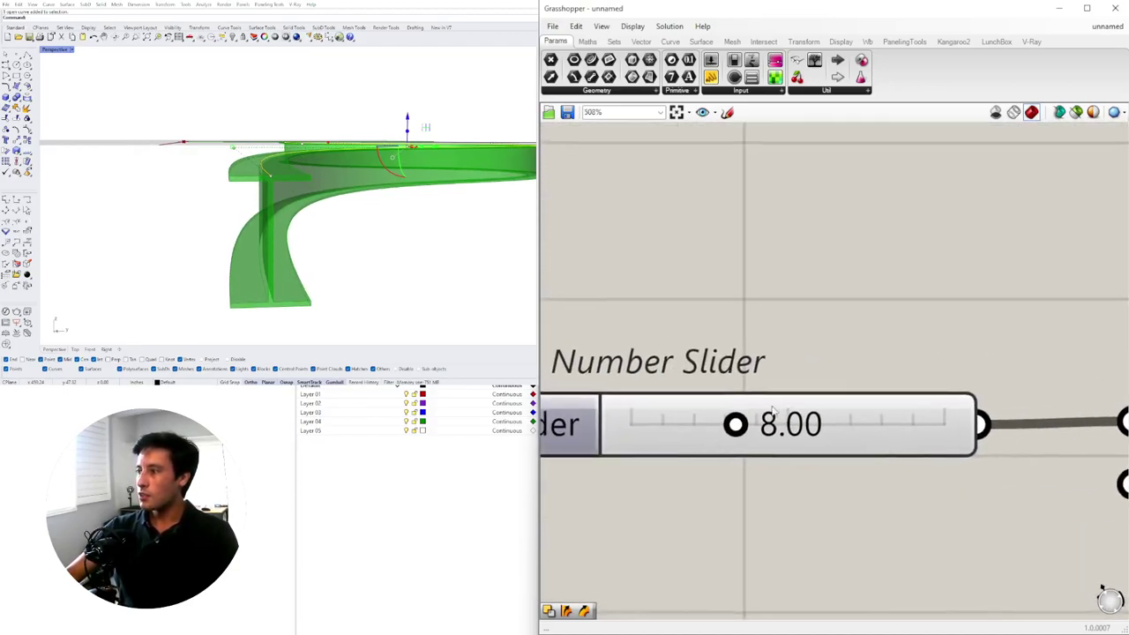
pyautogui.moveTo(736, 425); pyautogui.dragTo(743, 456)
pyautogui.scroll(-10, 777, 312)
# - Select Sweep1 and Cap Holes together and move them farther right and slightly up from PolyLine on the canvas
pyautogui.moveTo(926, 394); pyautogui.dragTo(680, 408, button='right')
pyautogui.scroll(-4, 710, 370)
pyautogui.moveTo(1068, 363); pyautogui.dragTo(833, 379, button='right')
pyautogui.scroll(9, 833, 379)
pyautogui.click(1012, 419)
pyautogui.moveTo(1012, 418); pyautogui.dragTo(709, 428, button='right')
pyautogui.moveTo(928, 420); pyautogui.dragTo(685, 250)
pyautogui.moveTo(706, 303); pyautogui.dragTo(778, 273)
pyautogui.click(721, 380)
# - Inspect the resized beam's end profile and flanges, and its whole run along the S-shaped curve
pyautogui.moveTo(653, 372); pyautogui.dragTo(773, 335, button='right')
pyautogui.scroll(4, 774, 340)
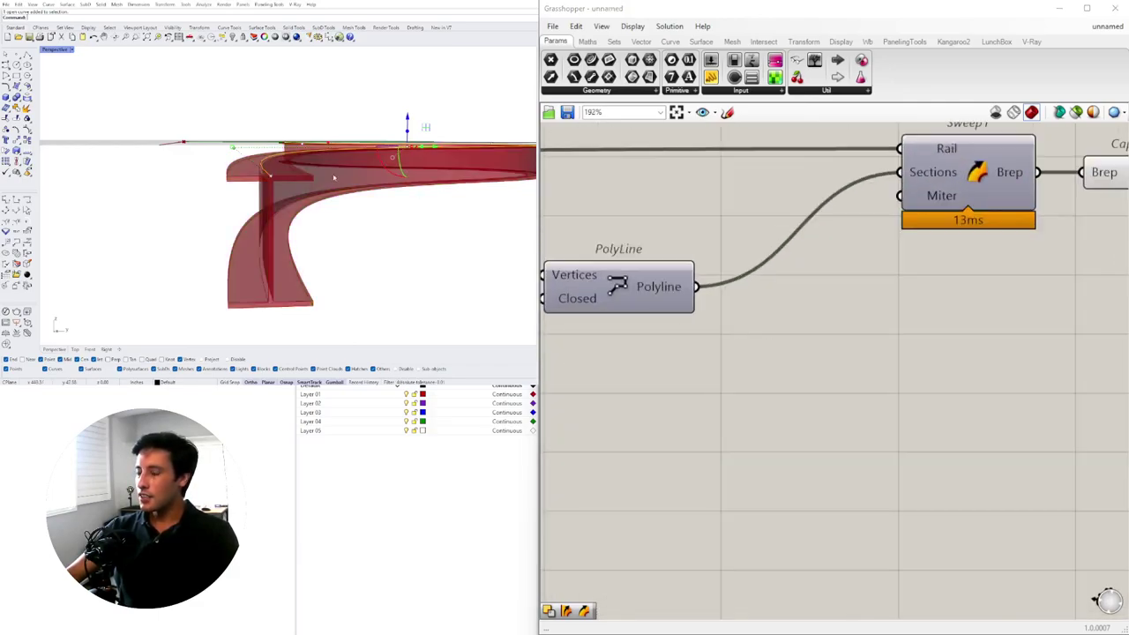
pyautogui.scroll(4, 234, 191)
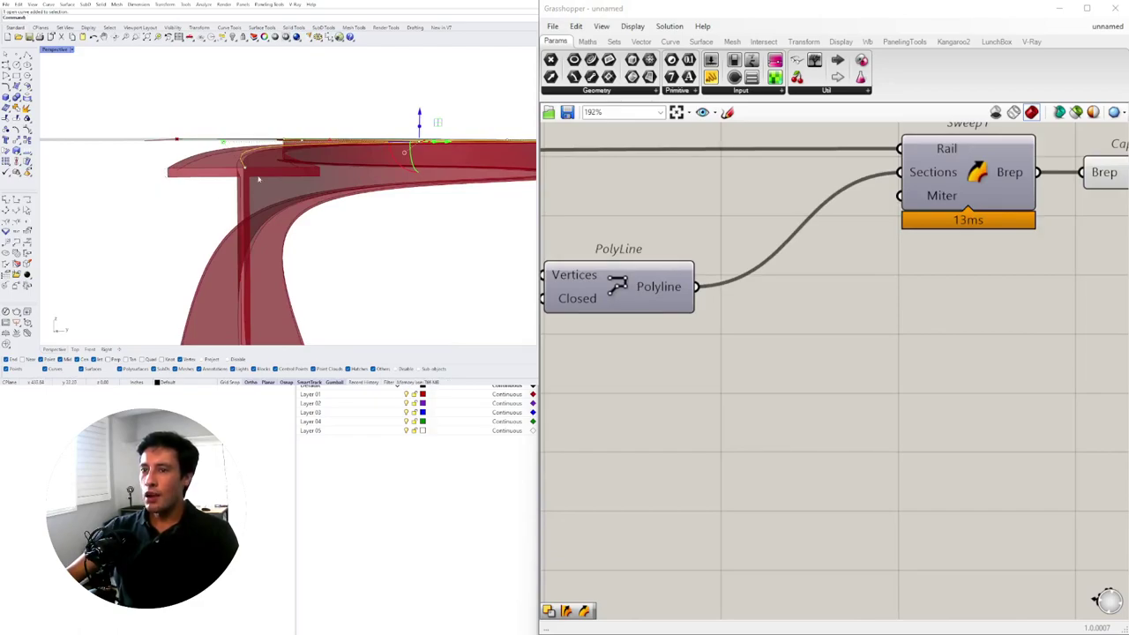
pyautogui.scroll(-3, 266, 257)
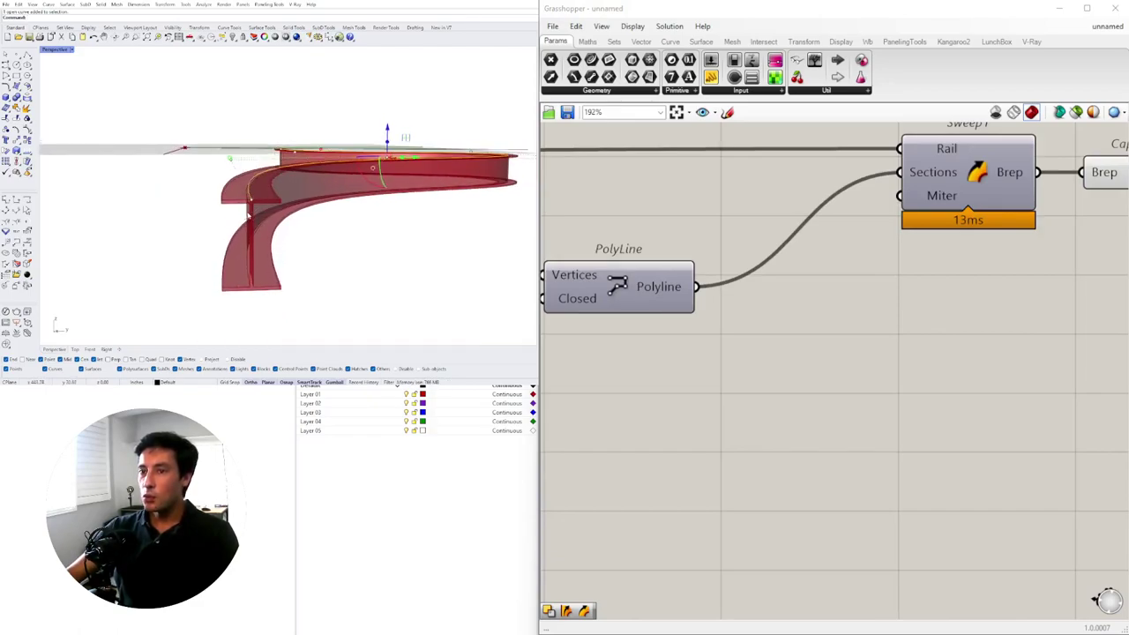
pyautogui.scroll(2, 250, 209)
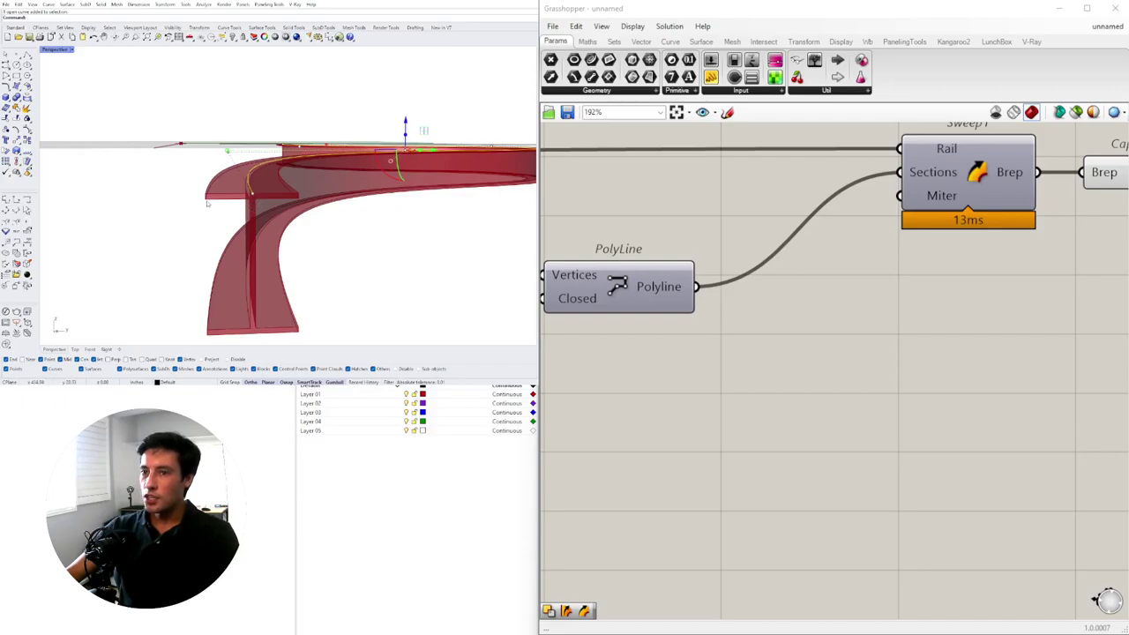
pyautogui.click(347, 282)
pyautogui.moveTo(348, 281); pyautogui.dragTo(417, 262, button='right')
pyautogui.scroll(-3, 389, 276)
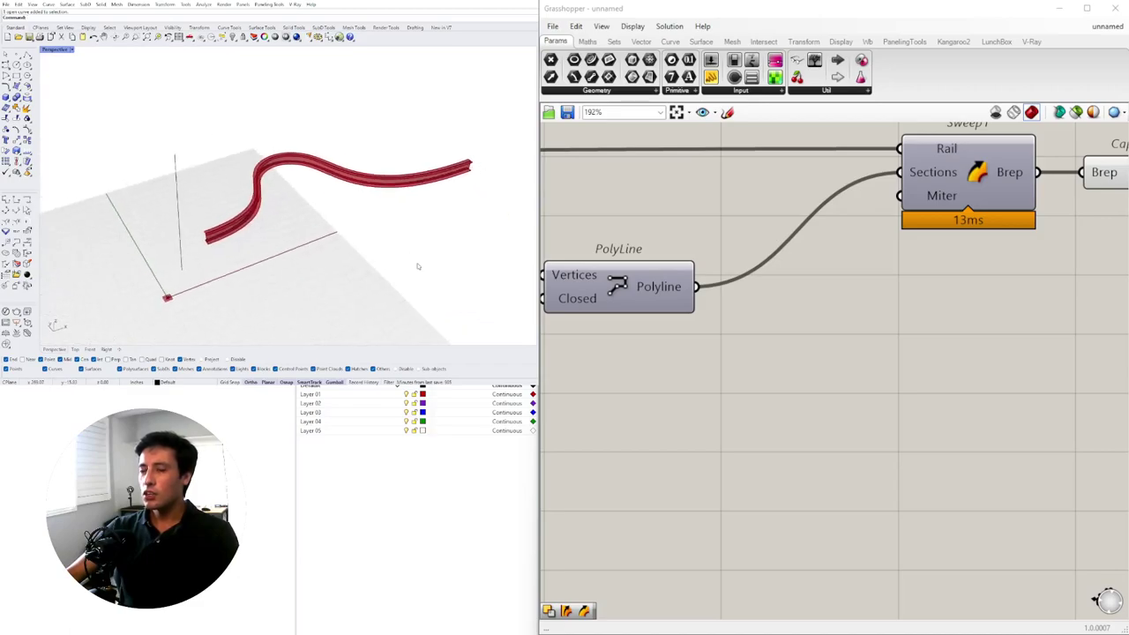
# - Delete the leftover straight curve standing beside the curved beam in Rhino
pyautogui.click(177, 201)
pyautogui.press('Delete')
pyautogui.scroll(5, 272, 217)
pyautogui.moveTo(272, 219); pyautogui.dragTo(364, 250, button='right')
pyautogui.scroll(-4, 783, 248)
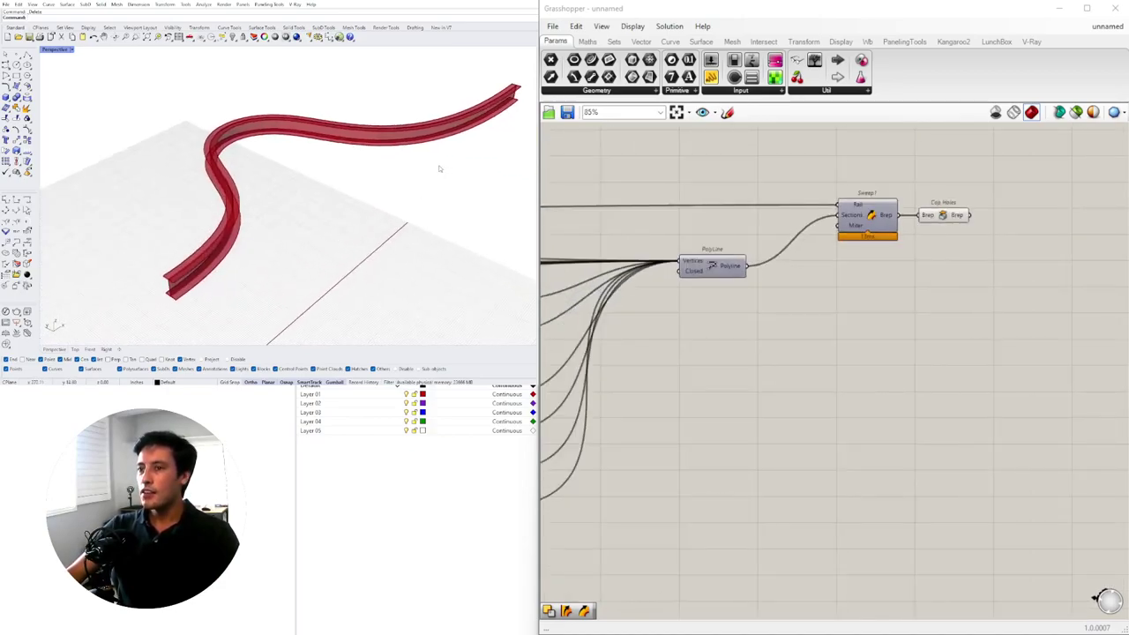
# - Draw a straight two-point polyline behind the curved beam and copy it along Y to make five parallel lines
pyautogui.scroll(-5, 353, 194)
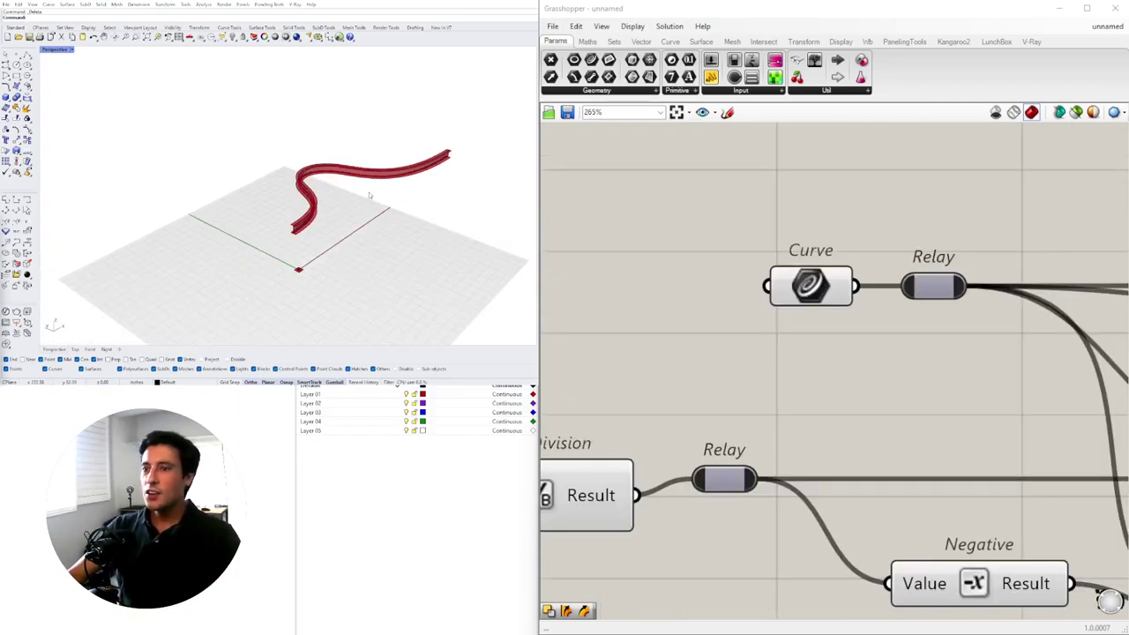
pyautogui.moveTo(347, 197); pyautogui.dragTo(324, 231, button='right')
pyautogui.click(326, 205)
pyautogui.press('Escape')
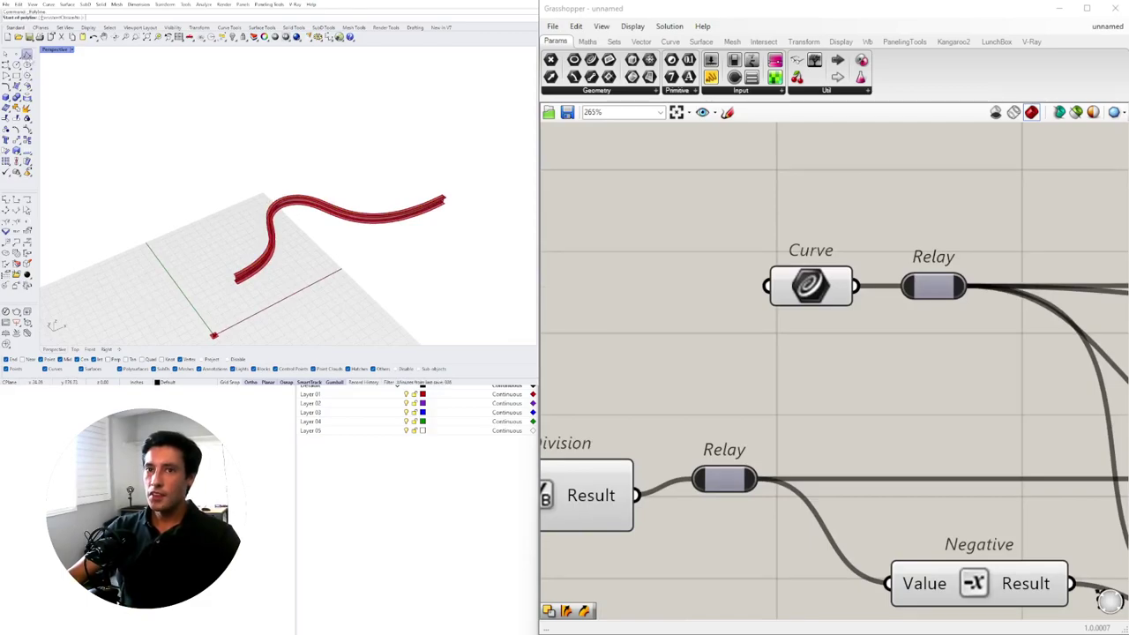
pyautogui.click(165, 206)
pyautogui.click(315, 132)
pyautogui.press('Return')
pyautogui.click(299, 155)
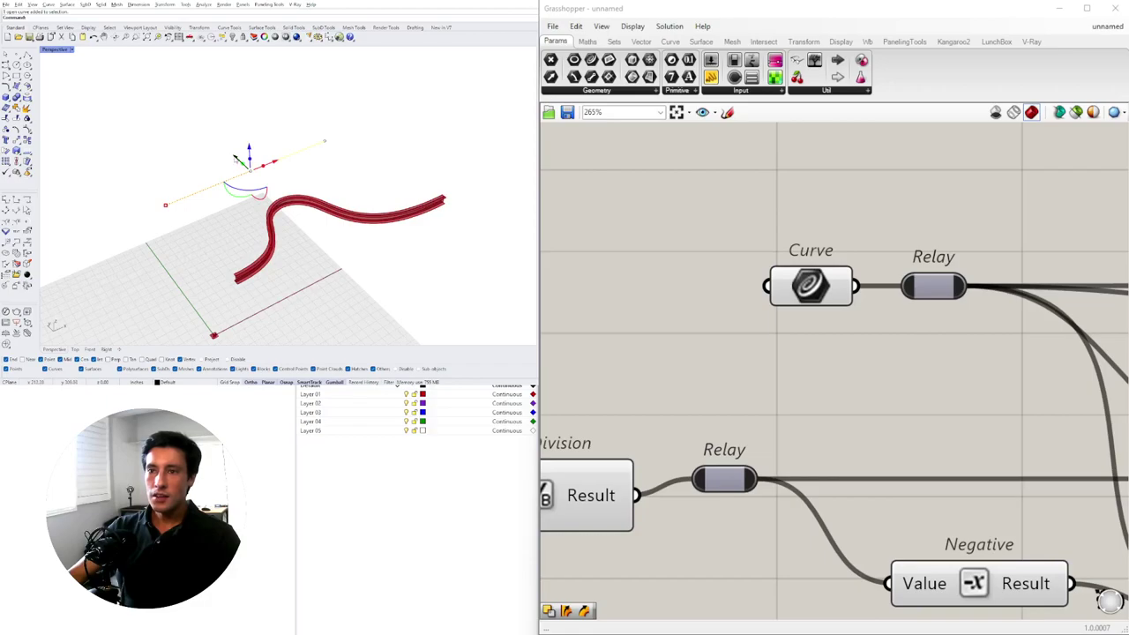
pyautogui.moveTo(234, 157); pyautogui.dragTo(164, 87)
# - Select all five parallel lines and reference them in the Curve parameter with Set Multiple Curves
pyautogui.moveTo(303, 151); pyautogui.dragTo(124, 94)
pyautogui.scroll(-4, 677, 168)
pyautogui.moveTo(756, 260); pyautogui.dragTo(886, 379, button='right')
pyautogui.scroll(2, 889, 376)
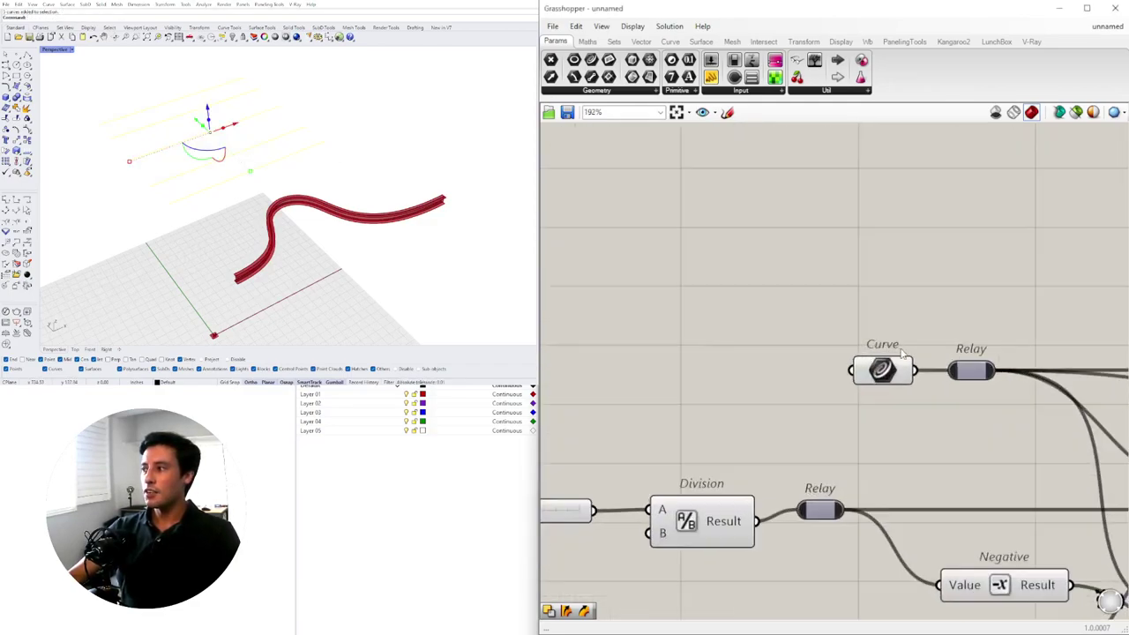
pyautogui.click(888, 372)
pyautogui.scroll(3, 882, 371)
pyautogui.rightClick(819, 365)
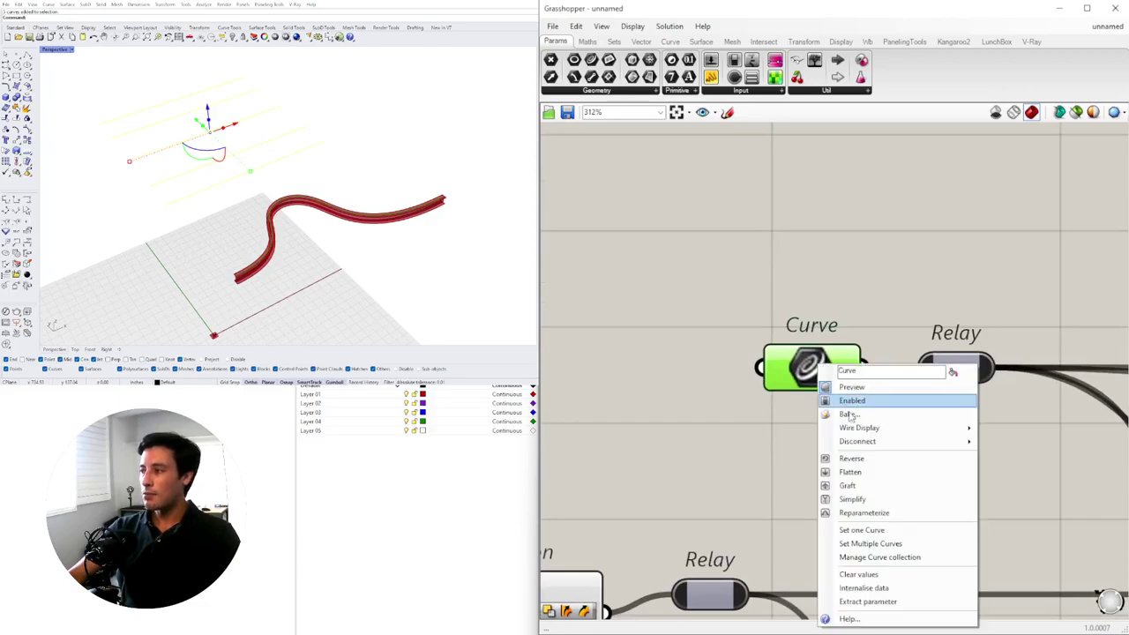
pyautogui.click(908, 544)
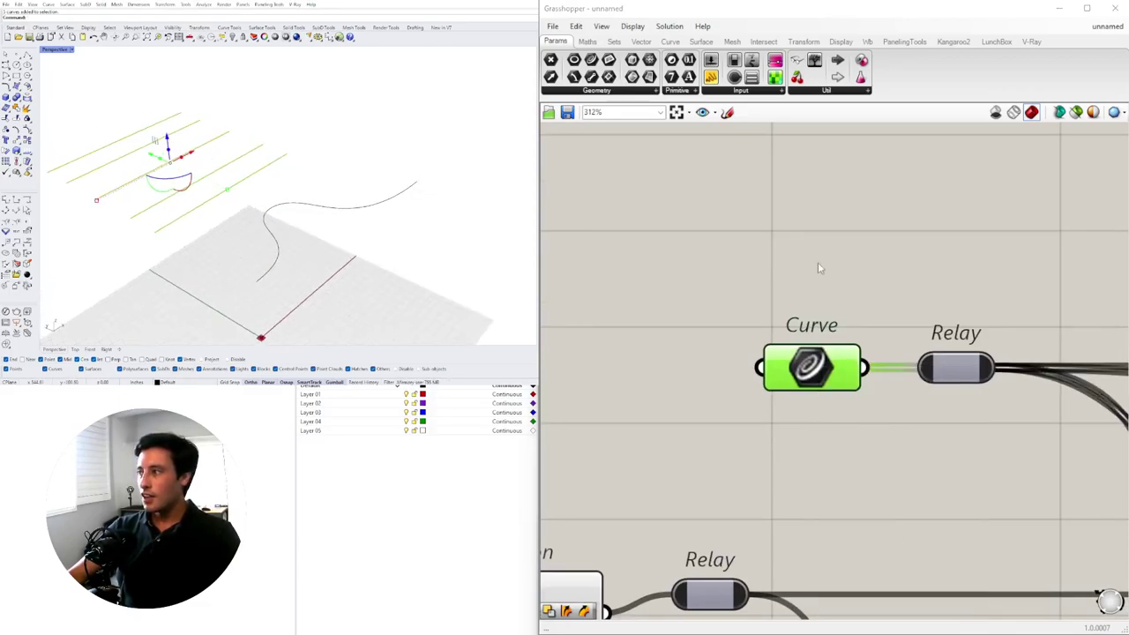
# - Examine the Sweep1 and Cap Holes components at the end of the definition
pyautogui.scroll(-5, 793, 291)
pyautogui.scroll(-4, 916, 309)
pyautogui.moveTo(915, 309); pyautogui.dragTo(573, 332, button='right')
pyautogui.scroll(-3, 750, 346)
pyautogui.moveTo(750, 346); pyautogui.dragTo(584, 346, button='right')
pyautogui.scroll(10, 926, 340)
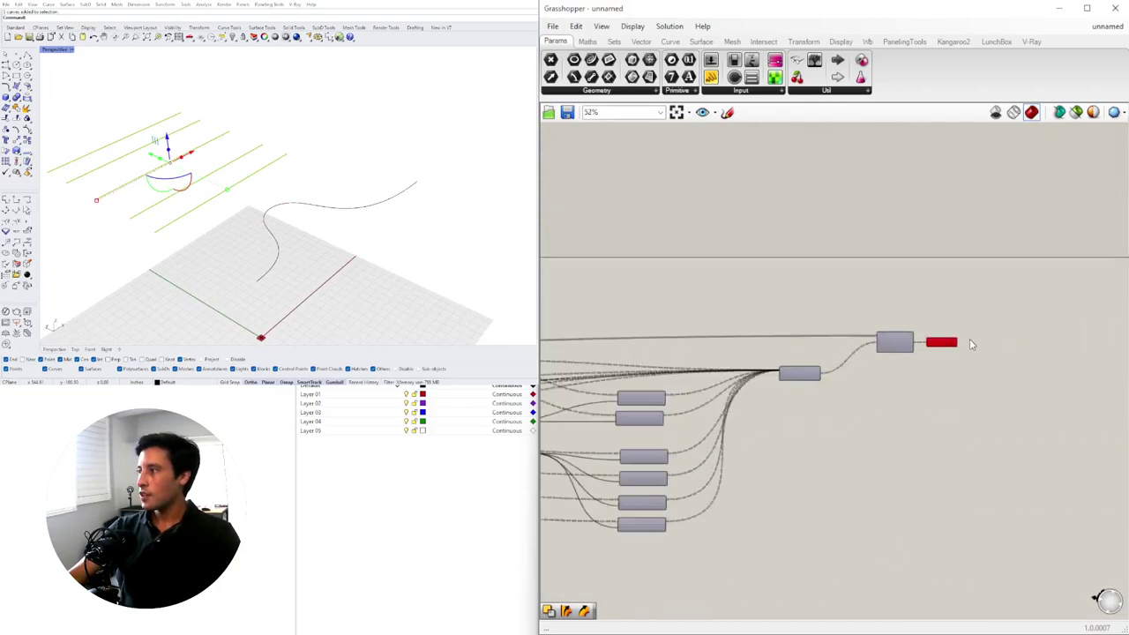
pyautogui.click(912, 347)
# - Move the Curve parameter farther left of its Relay to leave a gap on the wire between them
pyautogui.scroll(-7, 880, 352)
pyautogui.moveTo(880, 351); pyautogui.dragTo(1085, 340, button='right')
pyautogui.scroll(-2, 670, 361)
pyautogui.moveTo(635, 362); pyautogui.dragTo(1005, 379, button='right')
pyautogui.scroll(7, 715, 382)
pyautogui.moveTo(715, 381); pyautogui.dragTo(757, 415, button='right')
pyautogui.scroll(5, 785, 353)
pyautogui.moveTo(781, 379); pyautogui.dragTo(608, 382)
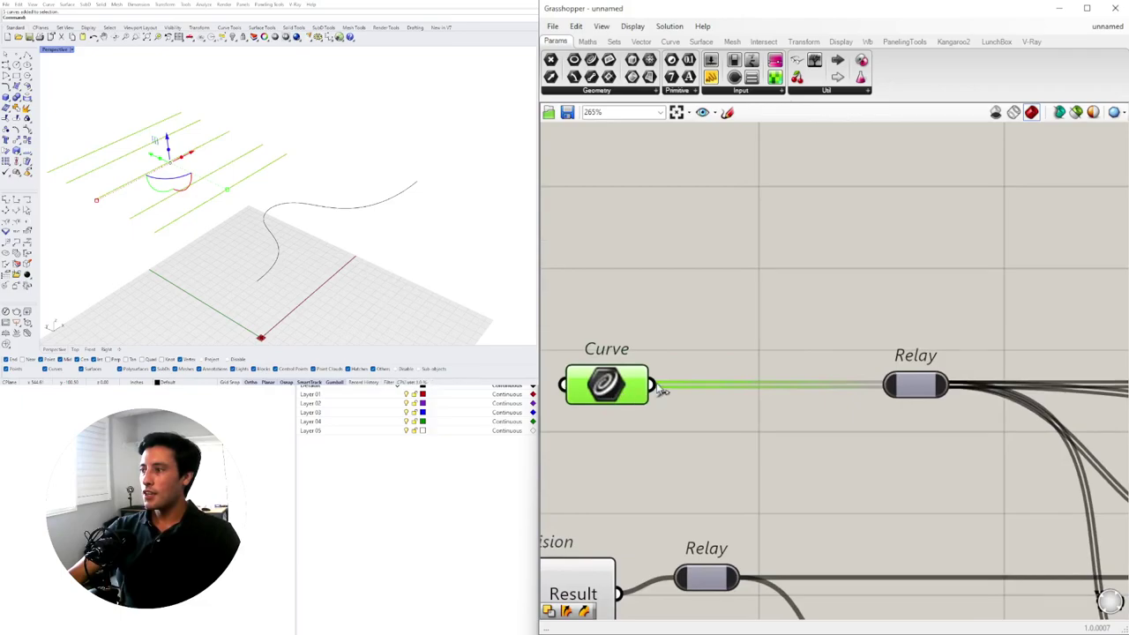
pyautogui.scroll(-5, 872, 390)
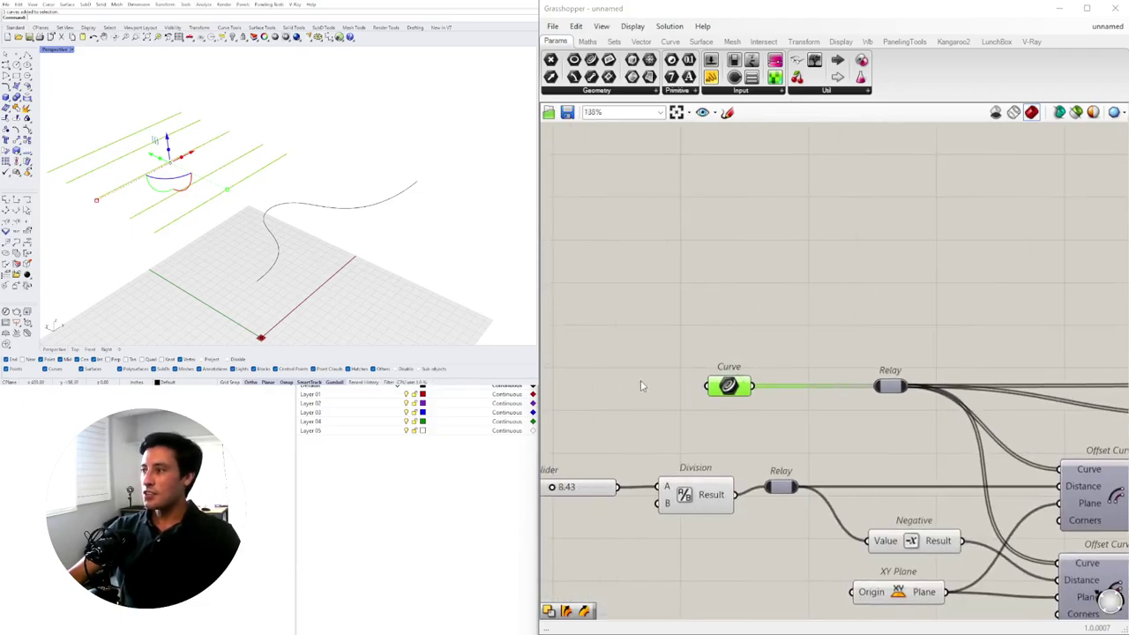
# - Add a Graft Tree component between the Curve parameter and its Relay
pyautogui.scroll(2, 809, 317)
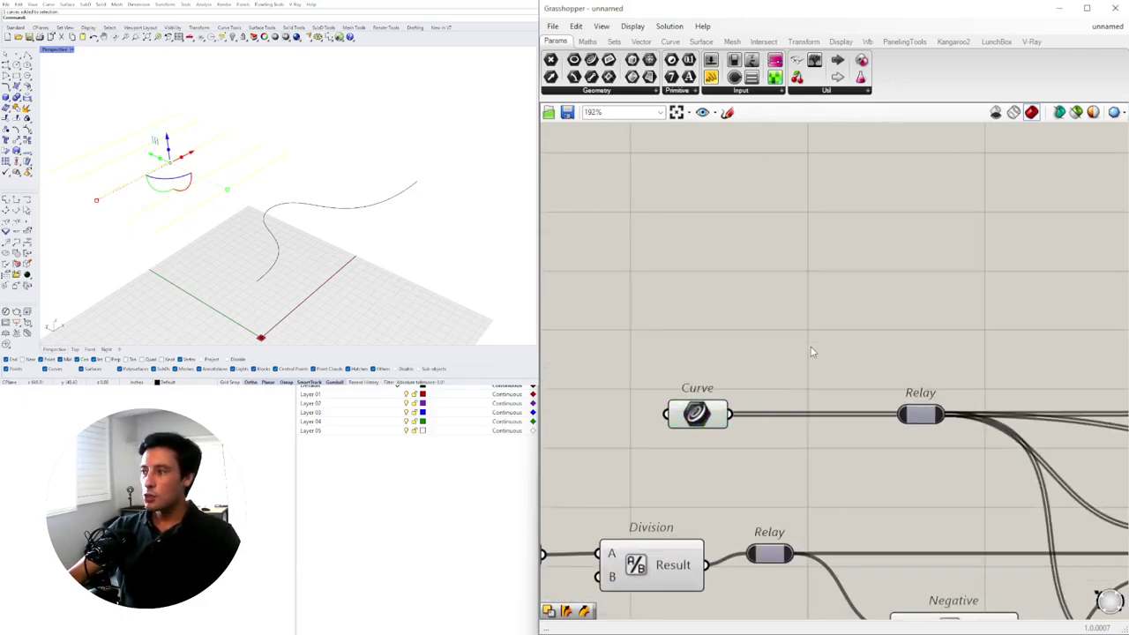
pyautogui.doubleClick(811, 347)
pyautogui.rightClick(725, 413)
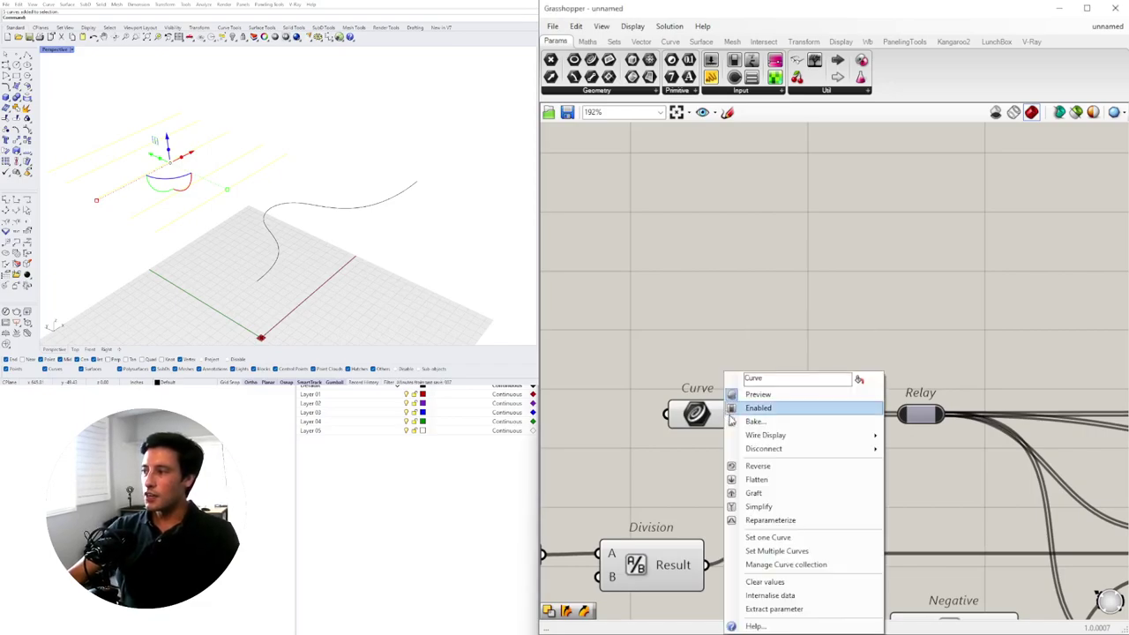
pyautogui.click(836, 363)
pyautogui.doubleClick(833, 366)
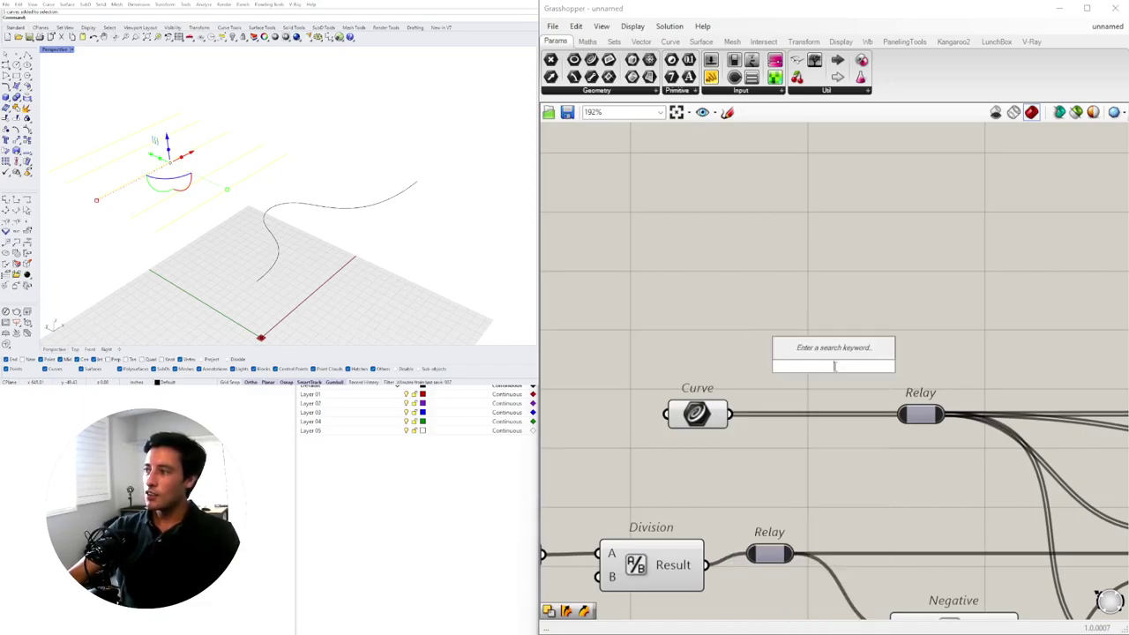
pyautogui.write('gra')
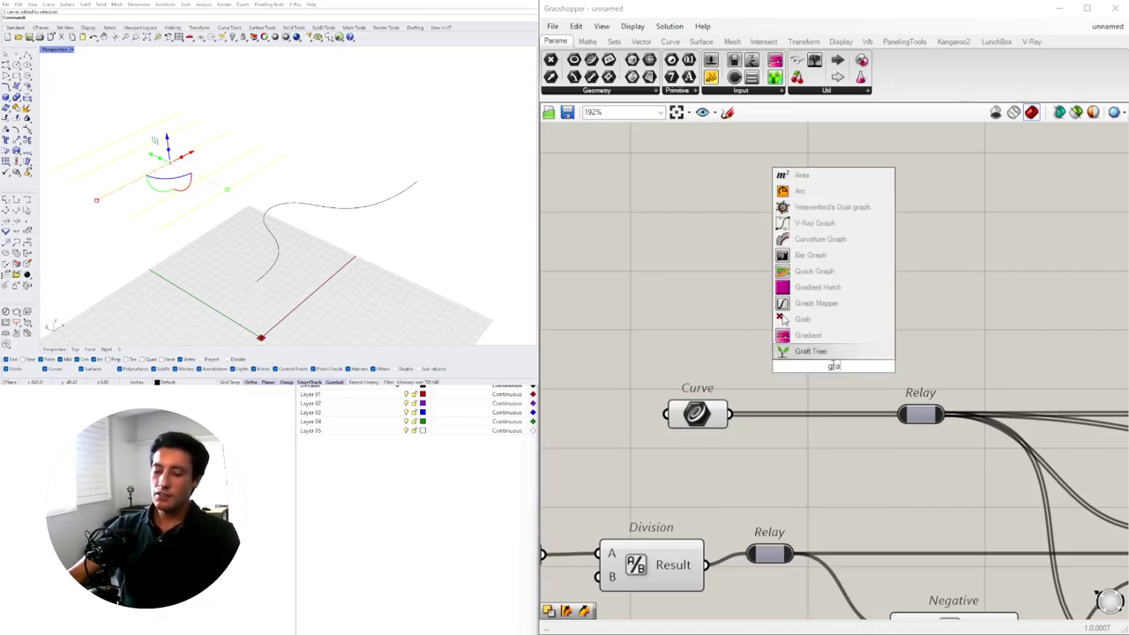
pyautogui.write('ft')
pyautogui.press('Return')
# - Wire Graft Tree between the Curve parameter and the Relay, and align it in line with them
pyautogui.moveTo(791, 375); pyautogui.dragTo(772, 391)
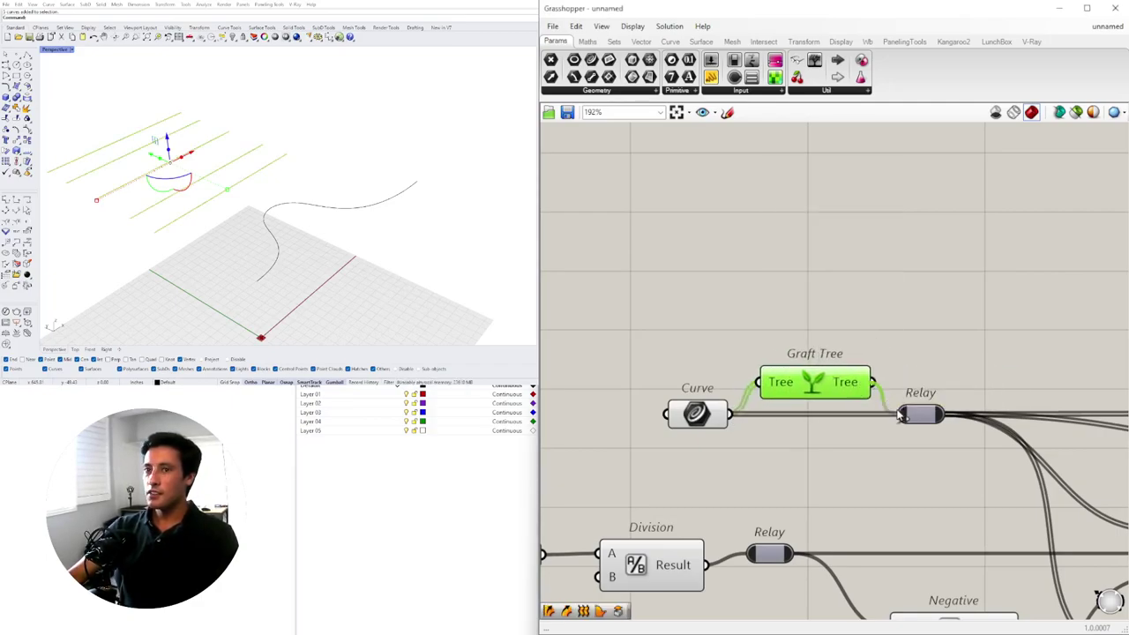
pyautogui.moveTo(900, 414); pyautogui.dragTo(902, 415)
pyautogui.moveTo(847, 386); pyautogui.dragTo(840, 417)
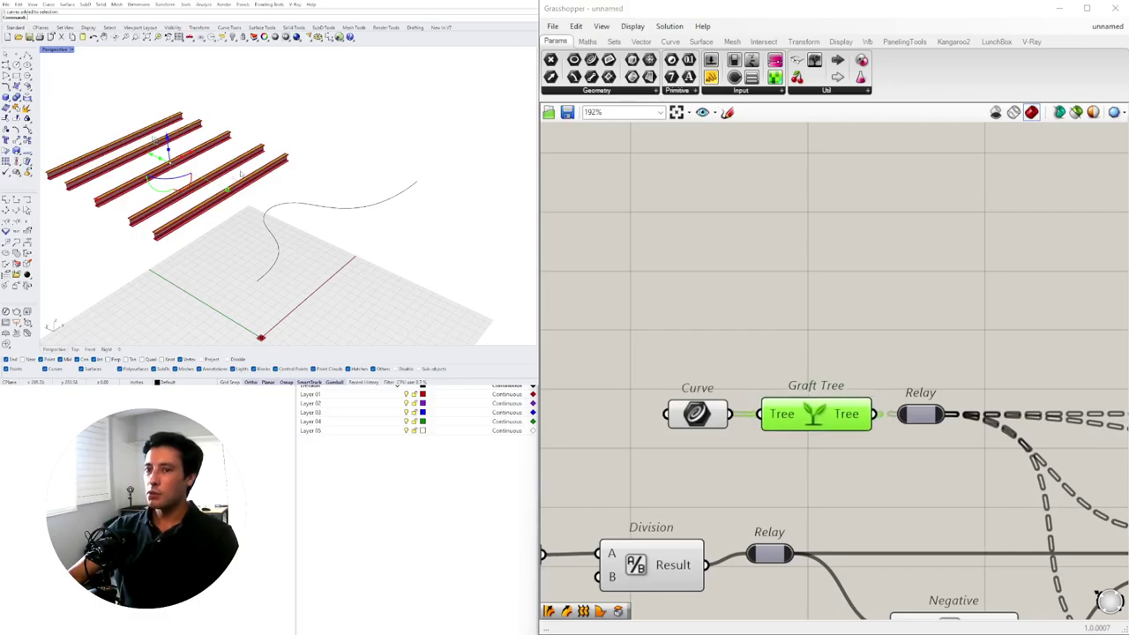
# - Move the straight line nearest the grid away from the other four and rotate it to a different angle
pyautogui.moveTo(296, 183); pyautogui.dragTo(192, 227, button='right')
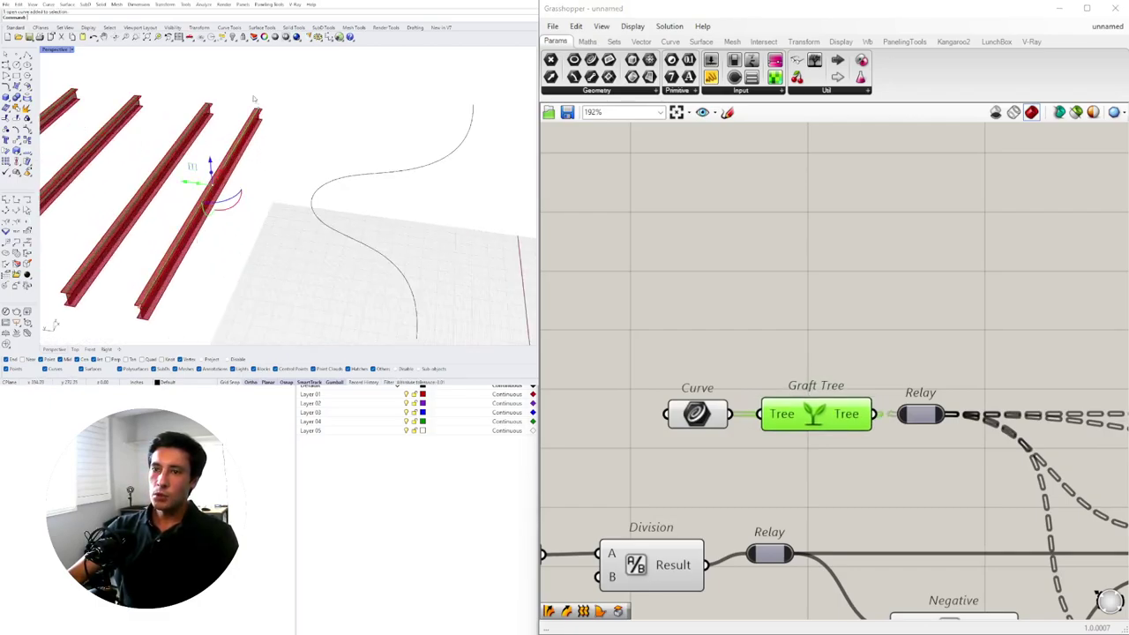
pyautogui.moveTo(349, 120); pyautogui.dragTo(364, 123)
pyautogui.moveTo(243, 179); pyautogui.dragTo(211, 172, button='right')
pyautogui.scroll(-8, 337, 179)
pyautogui.scroll(6, 212, 172)
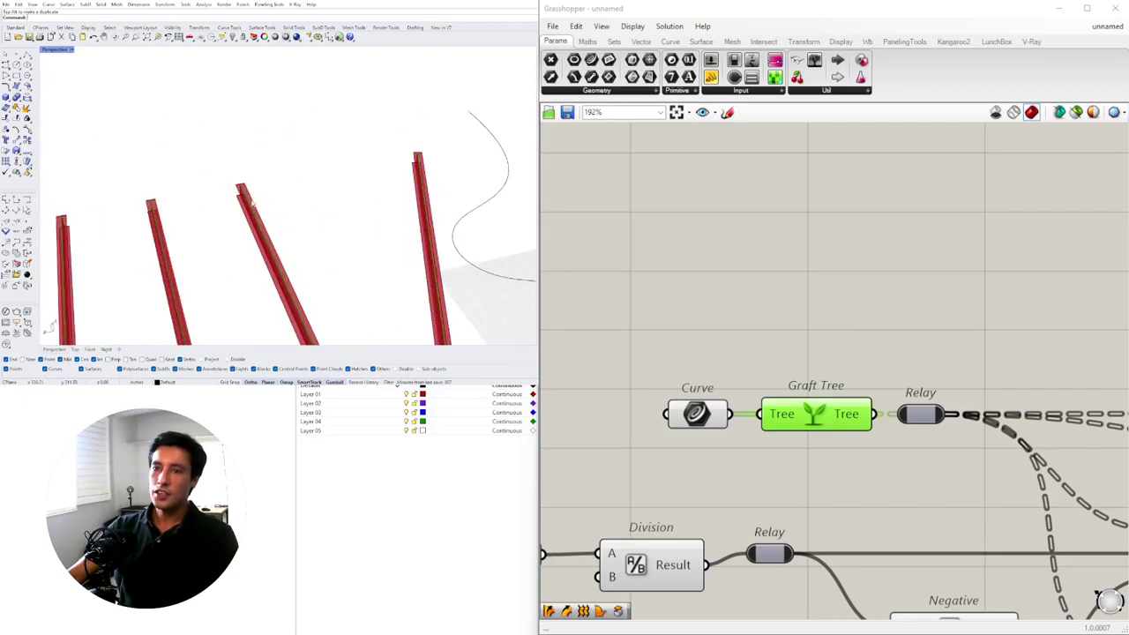
pyautogui.moveTo(249, 205); pyautogui.dragTo(234, 187, button='right')
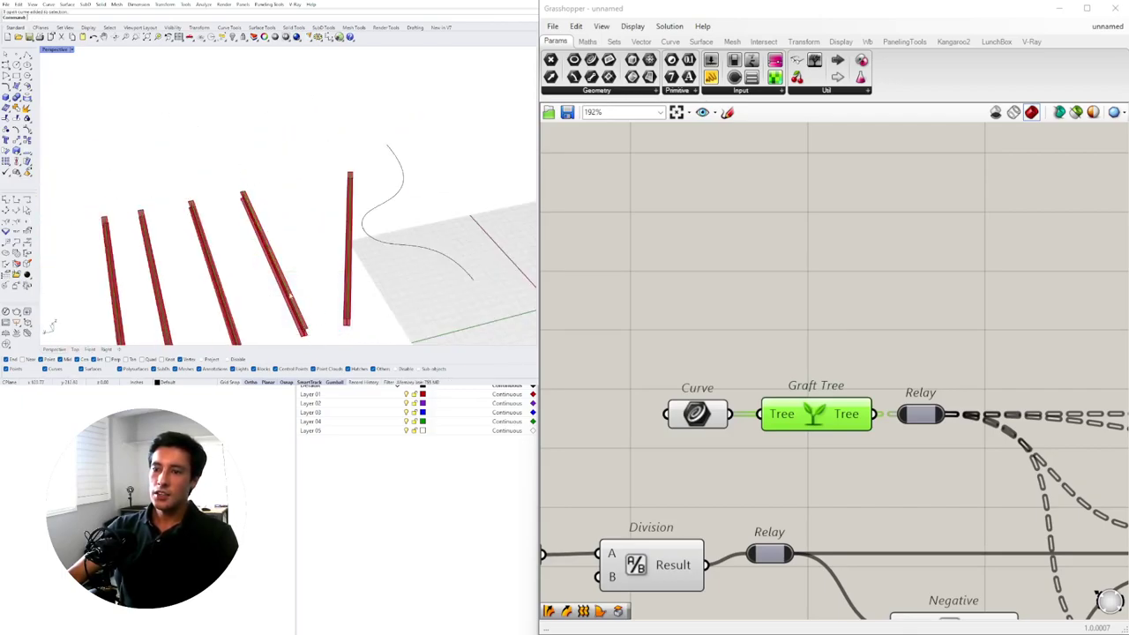
pyautogui.keyDown('shift'); pyautogui.moveTo(282, 311); pyautogui.dragTo(304, 284, button='right'); pyautogui.keyUp('shift')
pyautogui.click(286, 297)
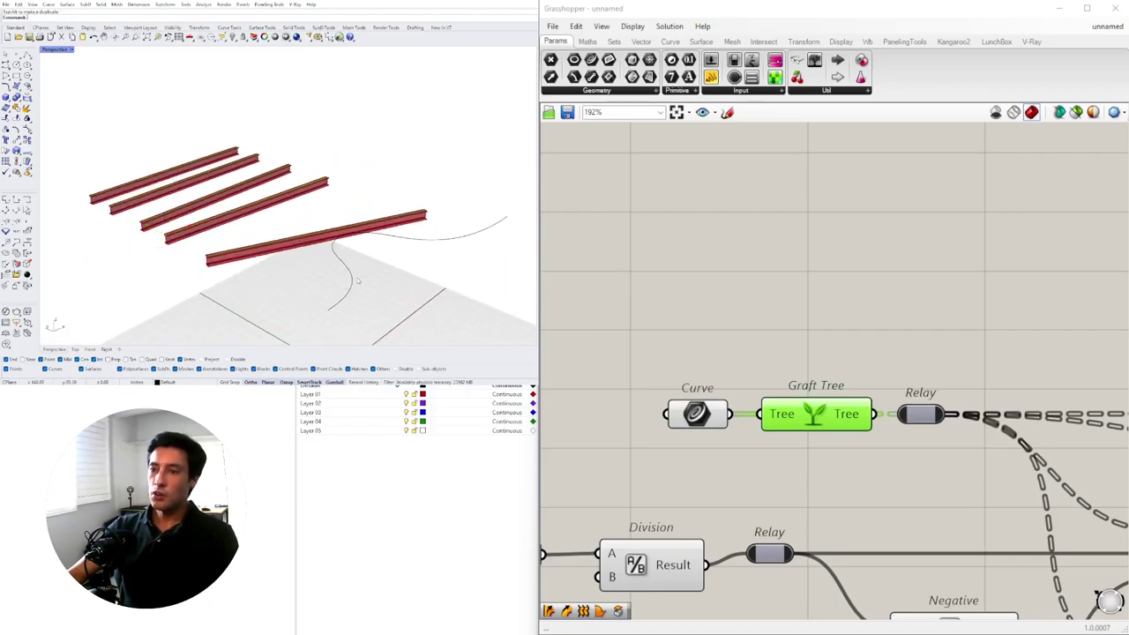
# - Move the freeform curve away from the straight beams and reference it in the Curve parameter with Set one Curve
pyautogui.scroll(-3, 358, 280)
pyautogui.scroll(3, 371, 284)
pyautogui.scroll(-2, 384, 287)
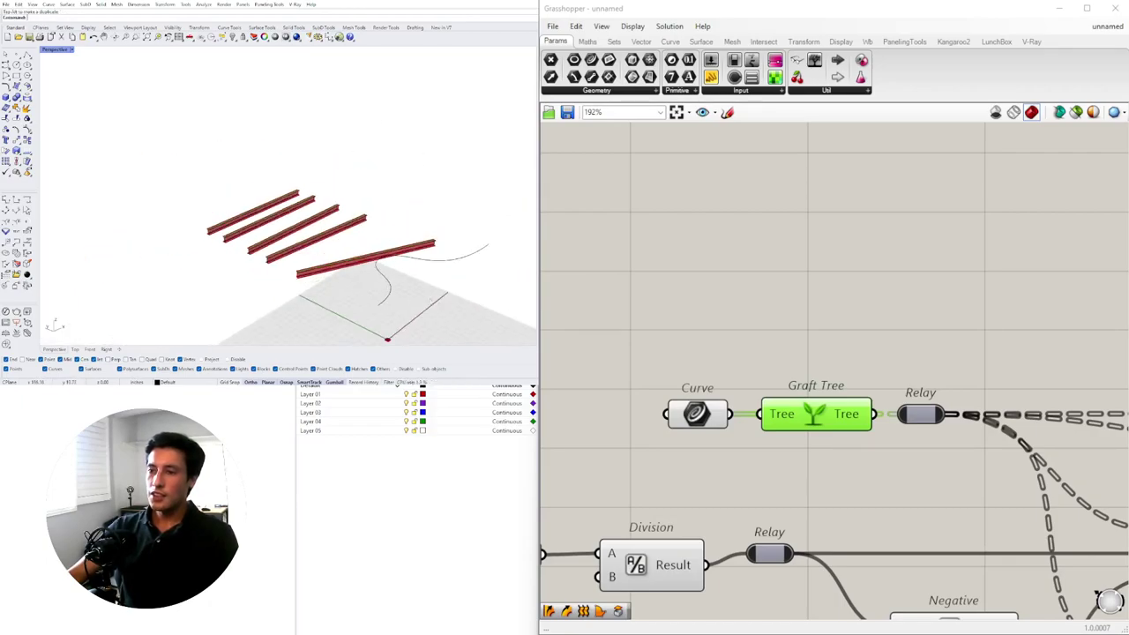
pyautogui.keyDown('shift'); pyautogui.moveTo(418, 298); pyautogui.dragTo(286, 261, button='right'); pyautogui.keyUp('shift')
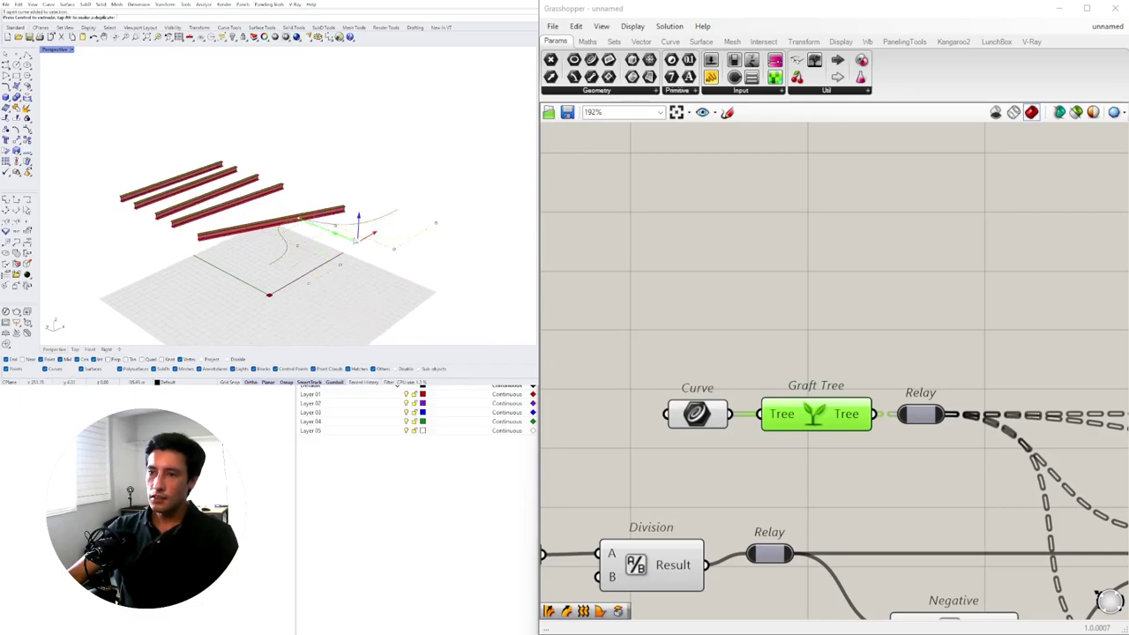
pyautogui.keyDown('shift'); pyautogui.moveTo(429, 284); pyautogui.dragTo(367, 254, button='right'); pyautogui.keyUp('shift')
pyautogui.rightClick(710, 422)
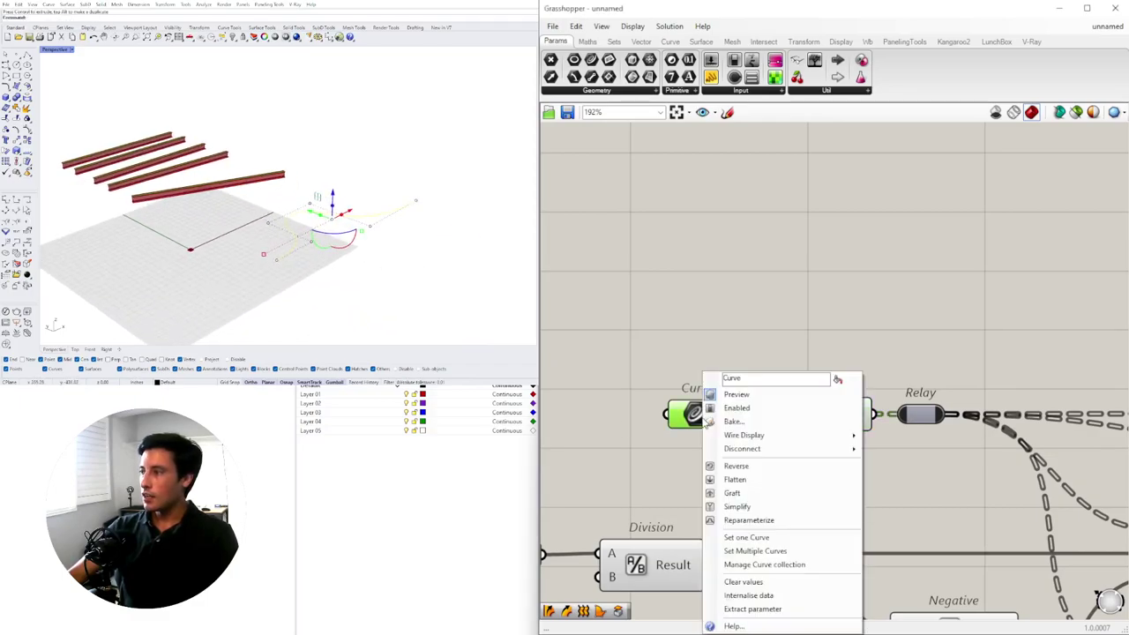
pyautogui.click(764, 540)
pyautogui.moveTo(435, 250); pyautogui.dragTo(424, 236, button='right')
pyautogui.press('Escape')
# - Examine the curved beam's end profile and how the source curve sits on its top flange
pyautogui.scroll(8, 262, 244)
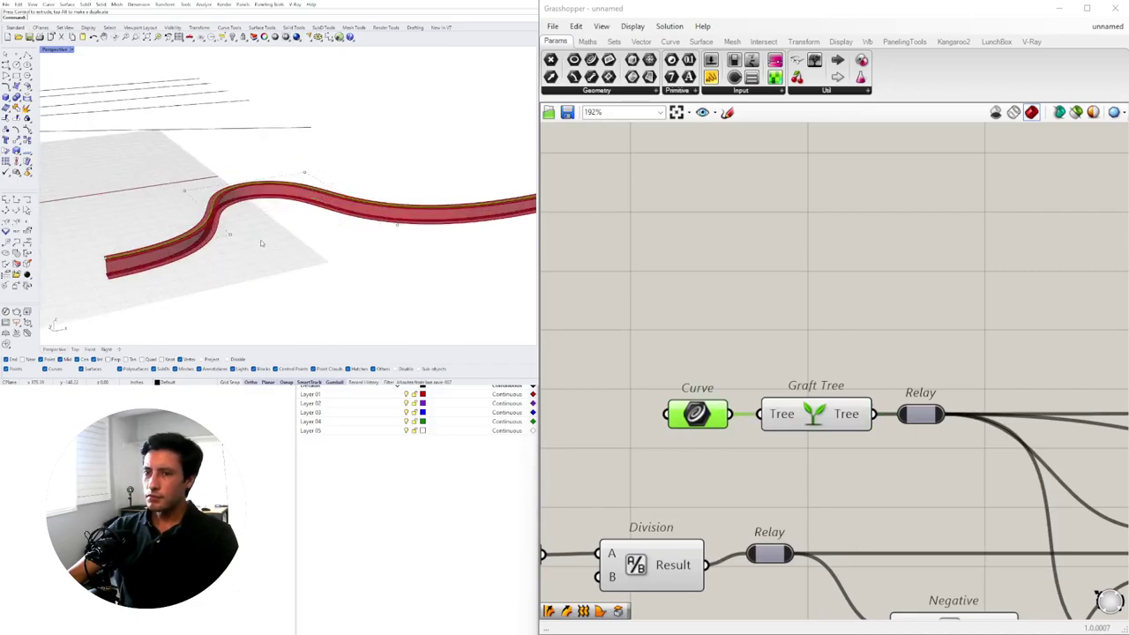
pyautogui.scroll(-6, 264, 244)
pyautogui.moveTo(290, 235); pyautogui.dragTo(299, 207, button='right')
pyautogui.click(310, 197)
pyautogui.moveTo(340, 174); pyautogui.dragTo(252, 200, button='right')
pyautogui.scroll(10, 252, 199)
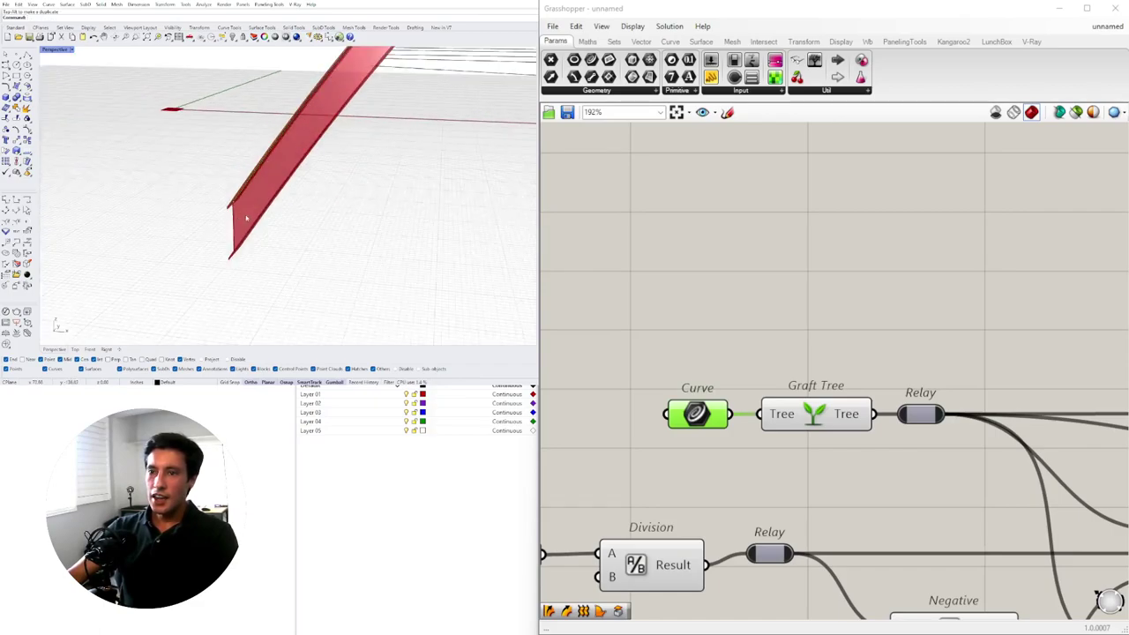
pyautogui.scroll(-7, 351, 207)
pyautogui.moveTo(351, 207); pyautogui.dragTo(325, 199, button='right')
pyautogui.scroll(6, 300, 176)
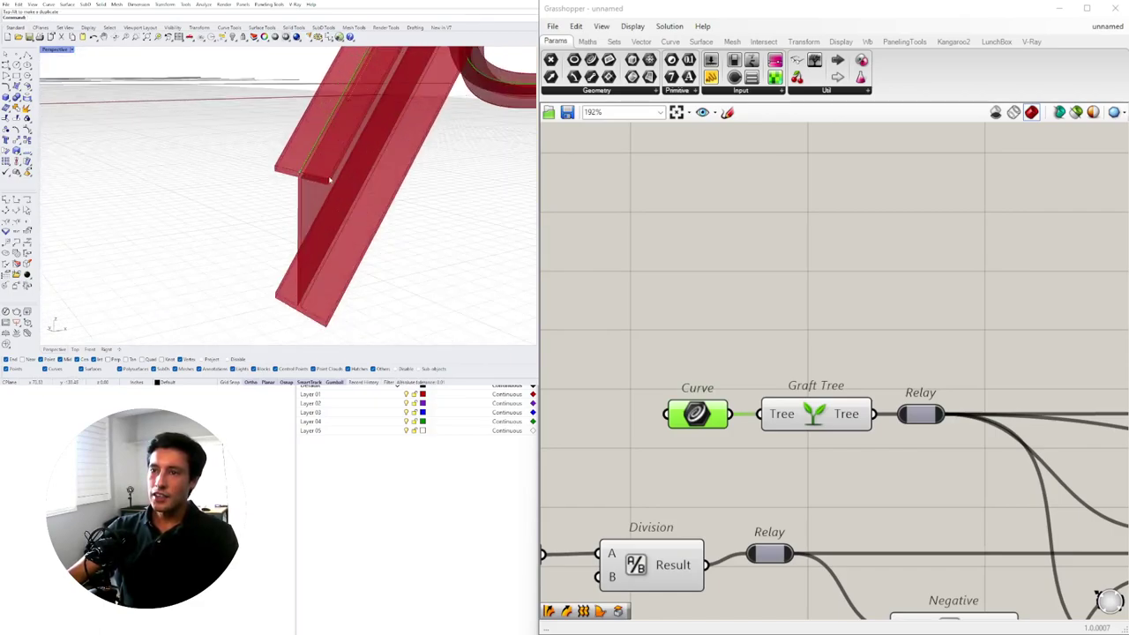
pyautogui.scroll(3, 304, 174)
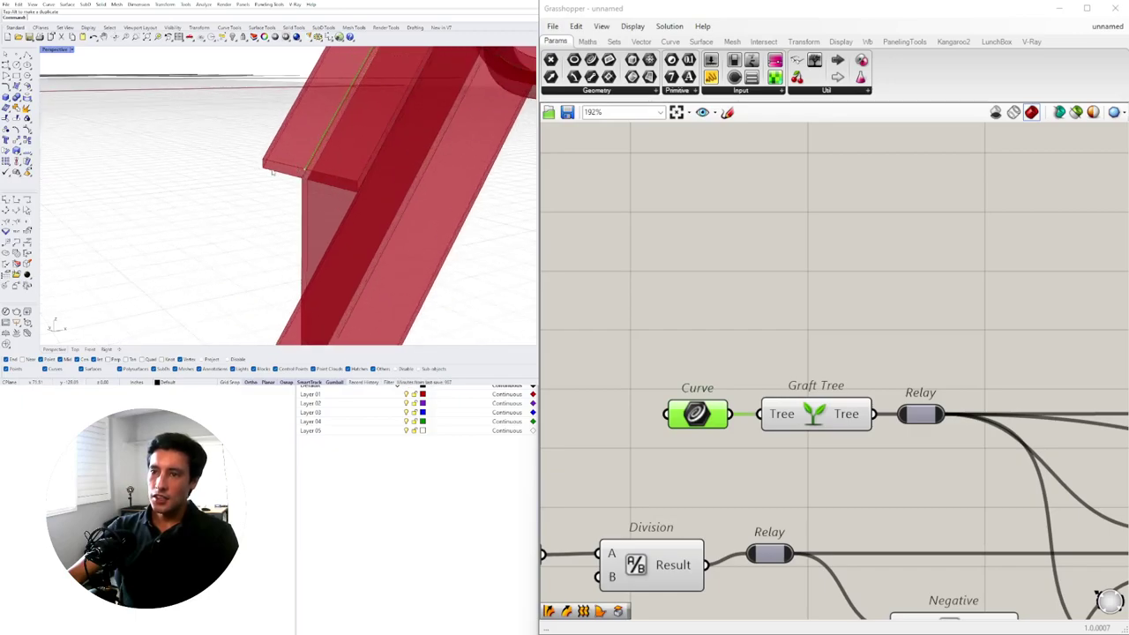
pyautogui.moveTo(391, 196); pyautogui.dragTo(333, 197, button='right')
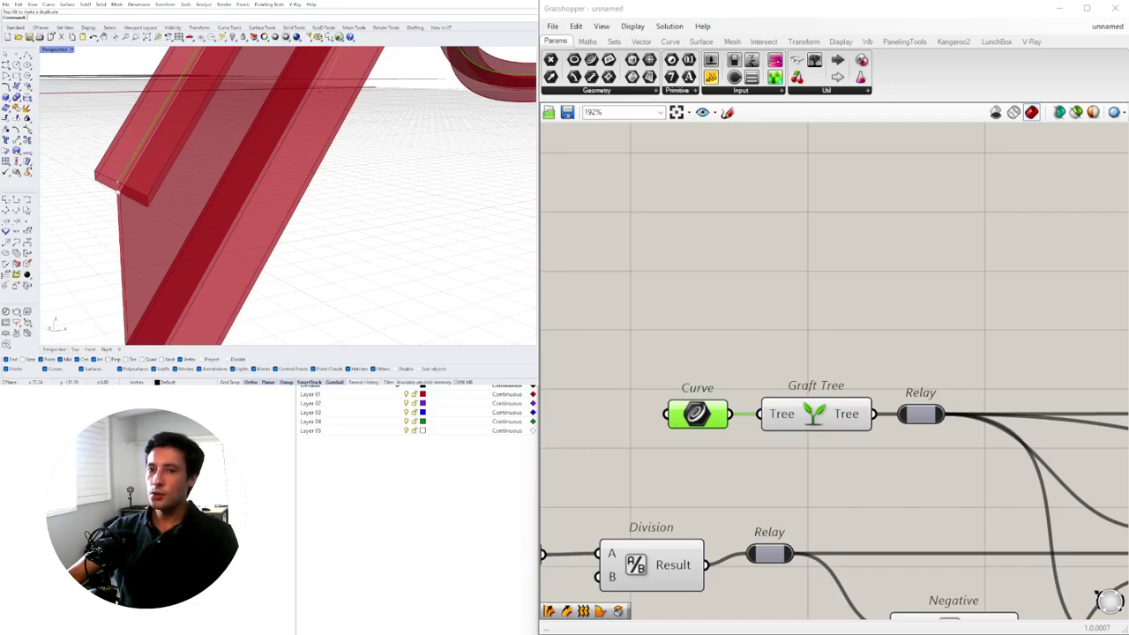
pyautogui.scroll(-10, 295, 187)
pyautogui.moveTo(296, 189); pyautogui.dragTo(375, 256, button='right')
pyautogui.press('Escape')
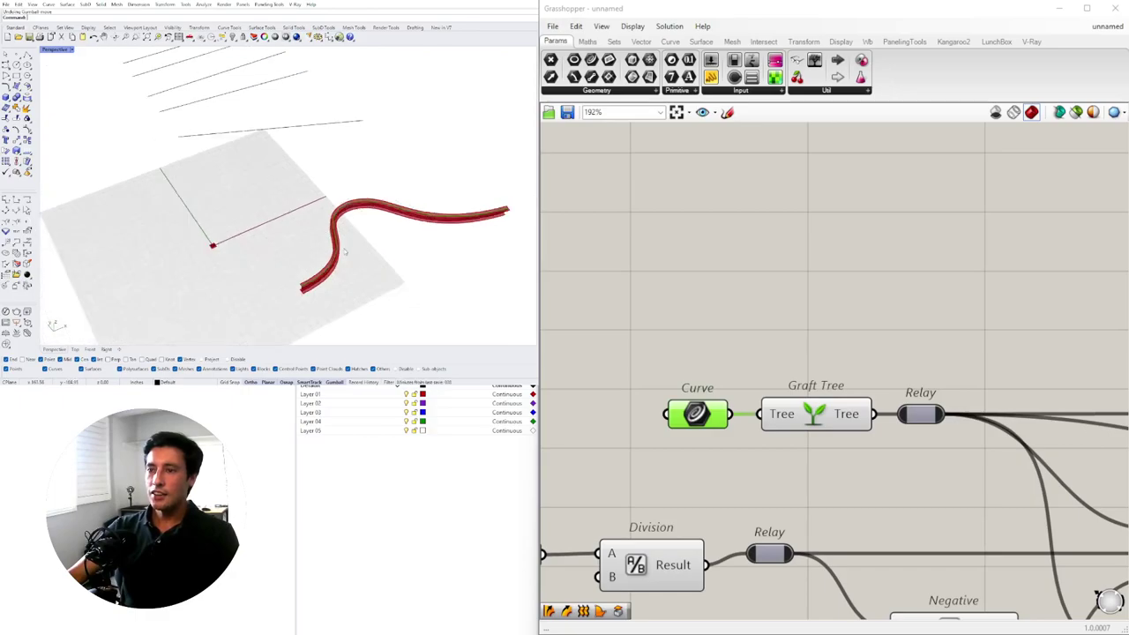
pyautogui.scroll(-4, 306, 180)
pyautogui.moveTo(307, 181); pyautogui.dragTo(339, 184, button='right')
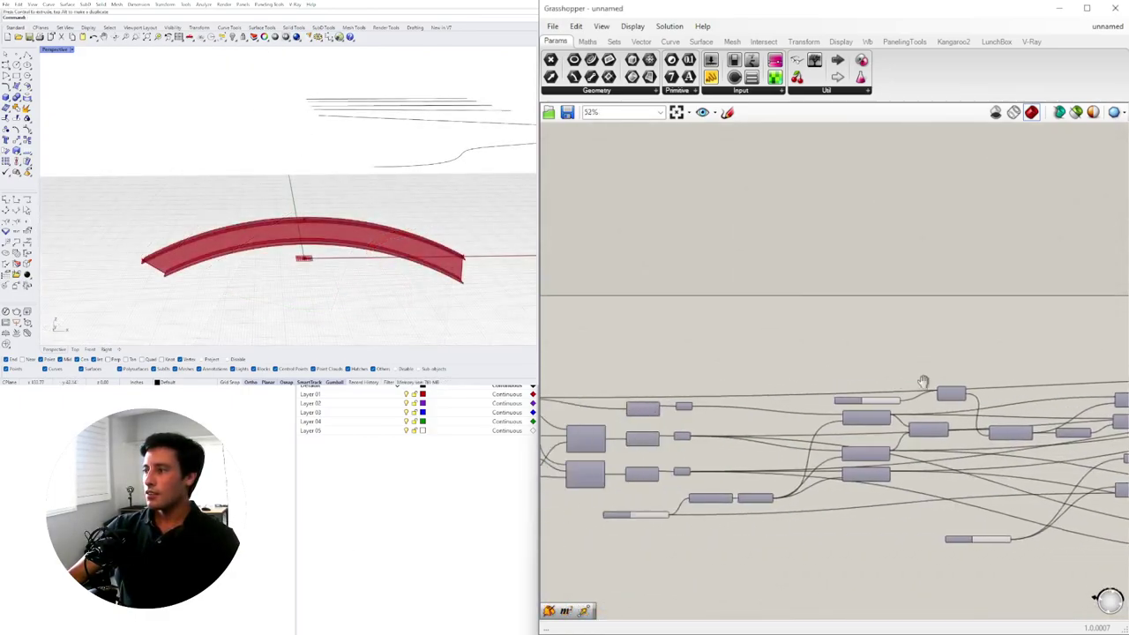
# - Delete the separate group of components and sliders ahead of the Curve parameter
pyautogui.moveTo(924, 383); pyautogui.dragTo(1120, 391, button='right')
pyautogui.scroll(4, 806, 392)
pyautogui.moveTo(754, 381); pyautogui.dragTo(907, 428, button='right')
pyautogui.scroll(-3, 1050, 408)
pyautogui.scroll(-2, 1011, 428)
pyautogui.moveTo(1000, 428); pyautogui.dragTo(619, 328)
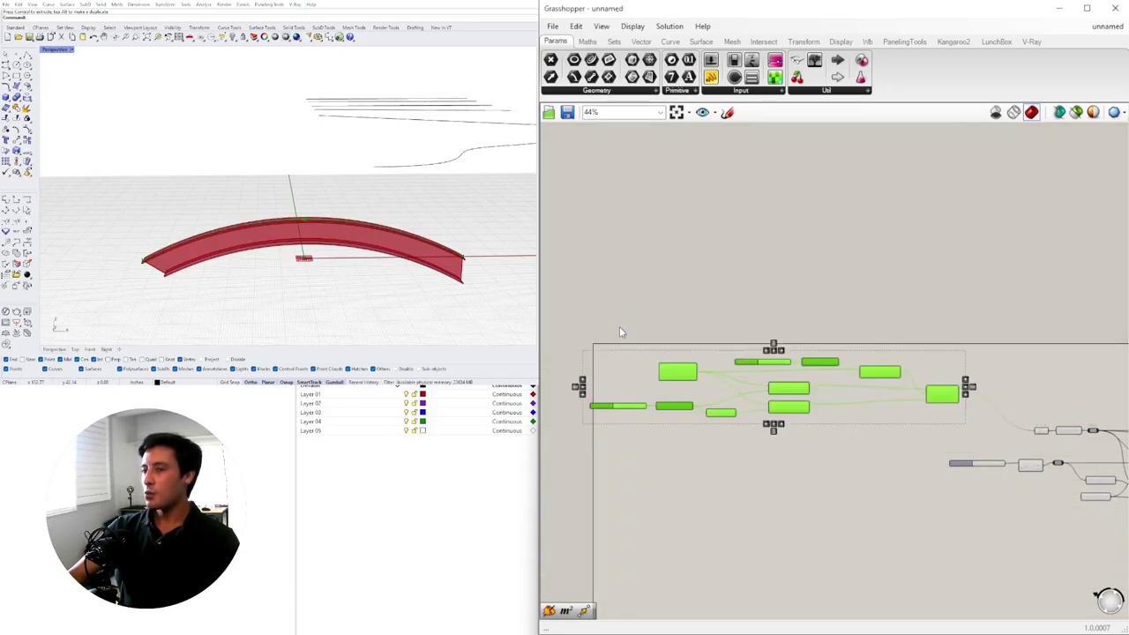
pyautogui.press('Delete')
# - Add a Line SDL component and place it just ahead of the Curve parameter
pyautogui.scroll(4, 993, 486)
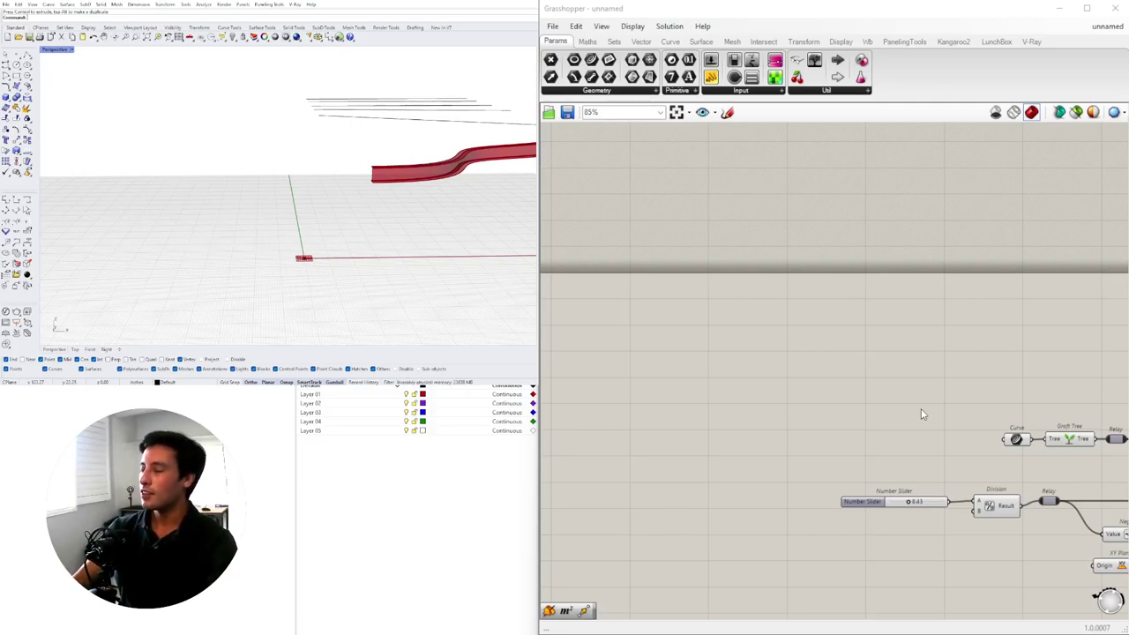
pyautogui.scroll(3, 917, 476)
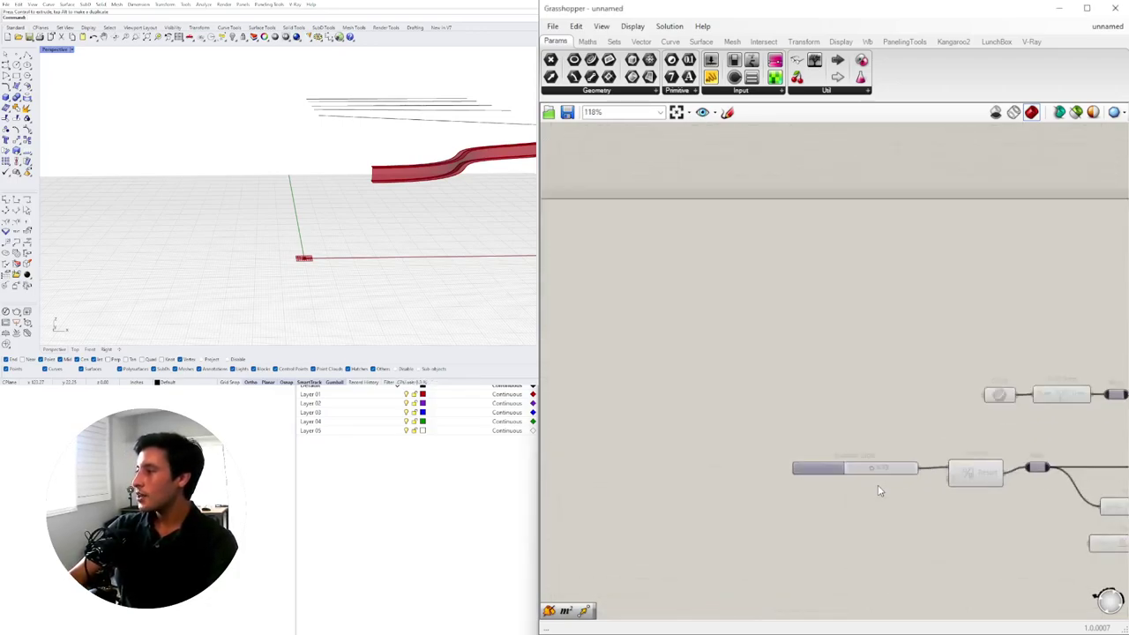
pyautogui.moveTo(713, 372); pyautogui.dragTo(816, 409, button='right')
pyautogui.doubleClick(816, 410)
pyautogui.write('lin')
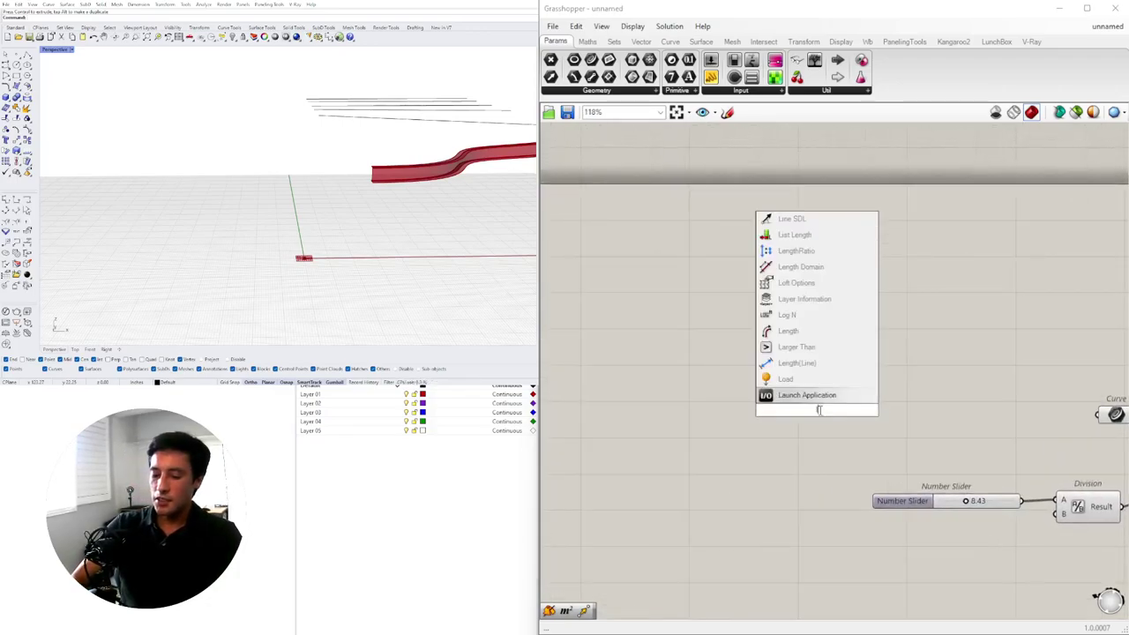
pyautogui.write('e')
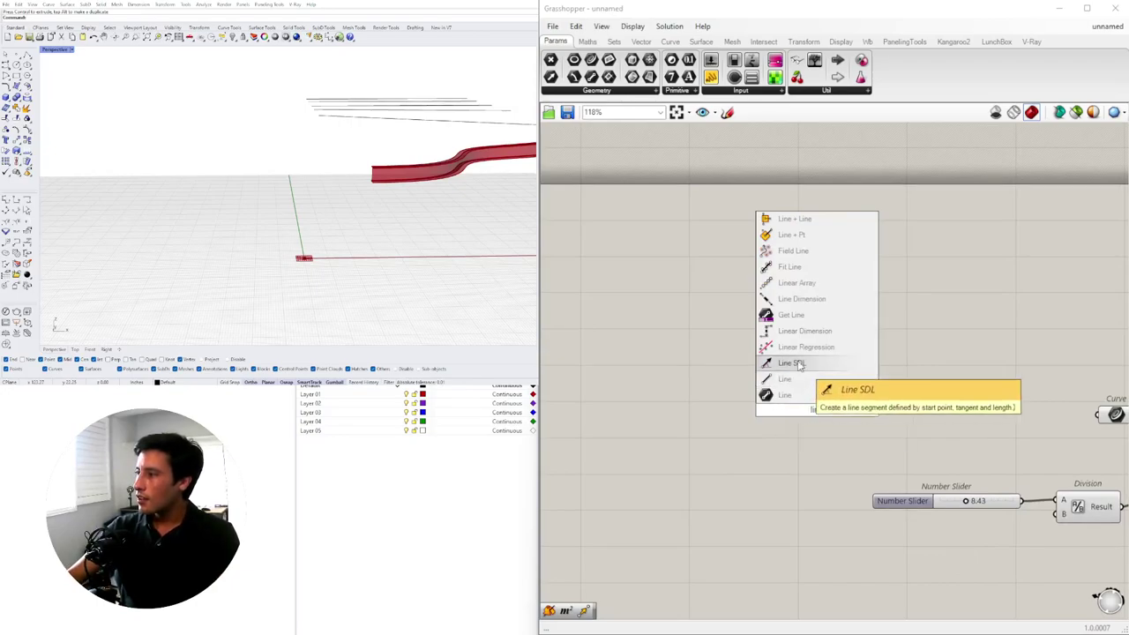
pyautogui.click(799, 365)
pyautogui.moveTo(832, 407); pyautogui.dragTo(979, 368)
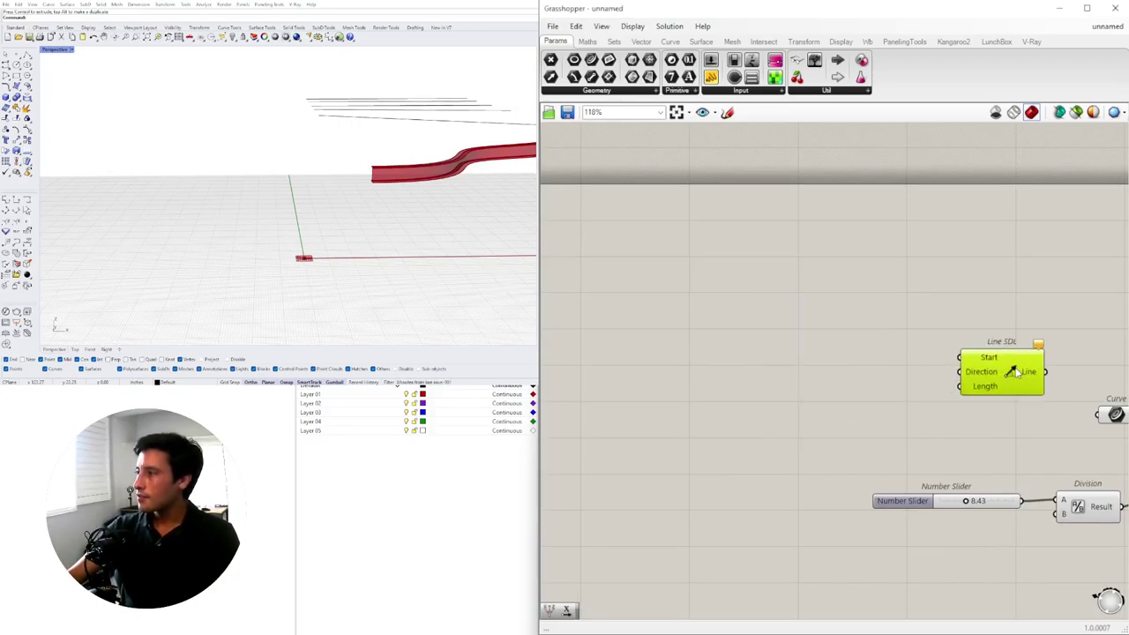
# - Add an XY Plane component and connect its Plane output to the Start input of Line SDL
pyautogui.scroll(-2, 909, 401)
pyautogui.doubleClick(770, 395)
pyautogui.press('Escape')
pyautogui.scroll(-5, 766, 368)
pyautogui.moveTo(805, 381); pyautogui.dragTo(981, 390, button='right')
pyautogui.scroll(5, 809, 391)
pyautogui.doubleClick(807, 385)
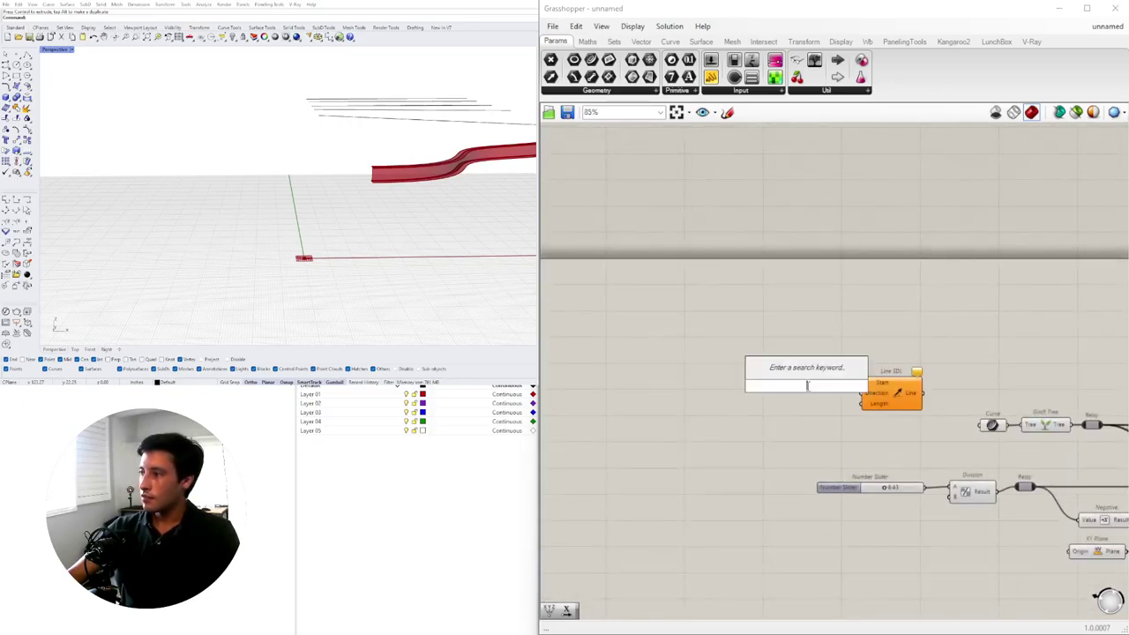
pyautogui.write('xy')
pyautogui.click(810, 372)
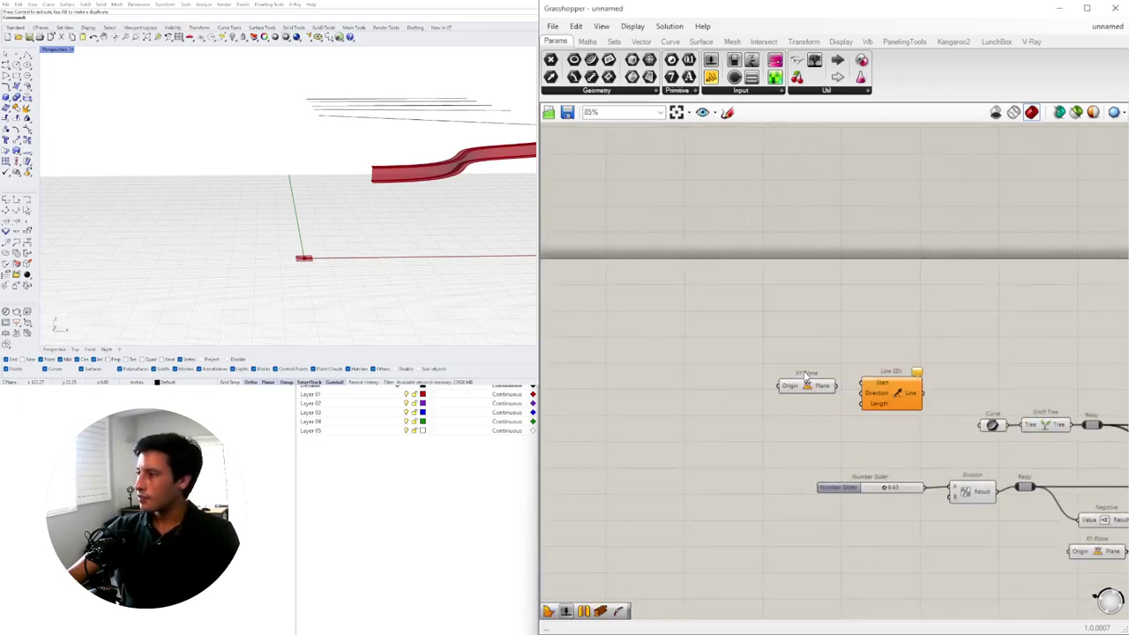
pyautogui.scroll(4, 832, 385)
pyautogui.moveTo(825, 390); pyautogui.dragTo(885, 381)
pyautogui.moveTo(780, 385); pyautogui.dragTo(770, 378)
# - Add a Unit X vector, connect it to the Direction input of Line SDL and line the two components up
pyautogui.doubleClick(721, 433)
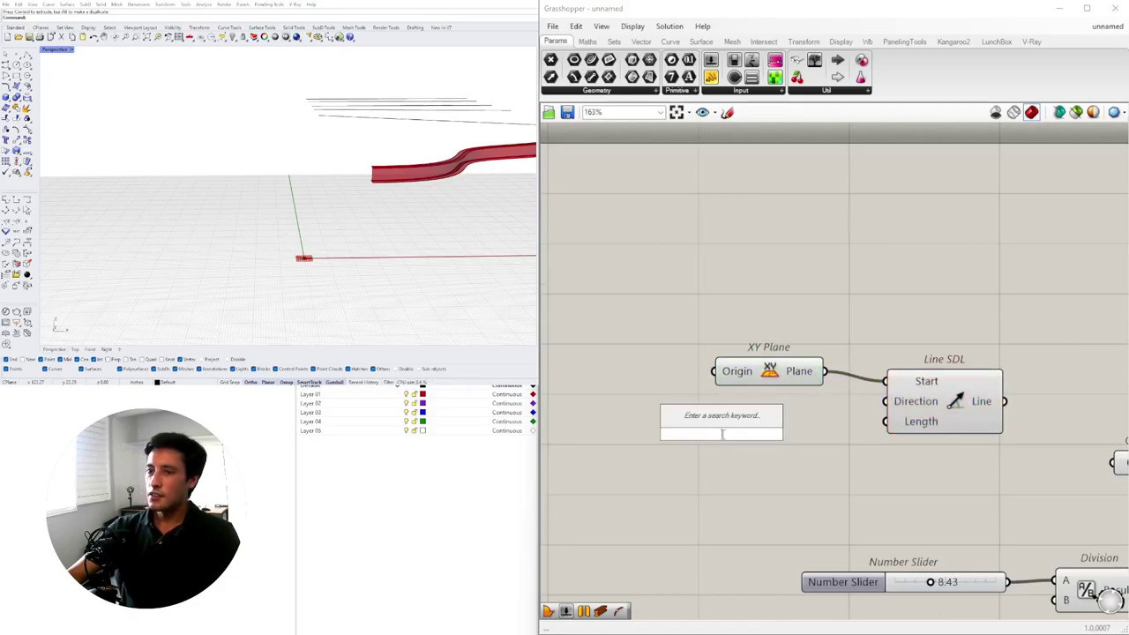
pyautogui.write('x')
pyautogui.click(710, 421)
pyautogui.moveTo(735, 433); pyautogui.dragTo(780, 425)
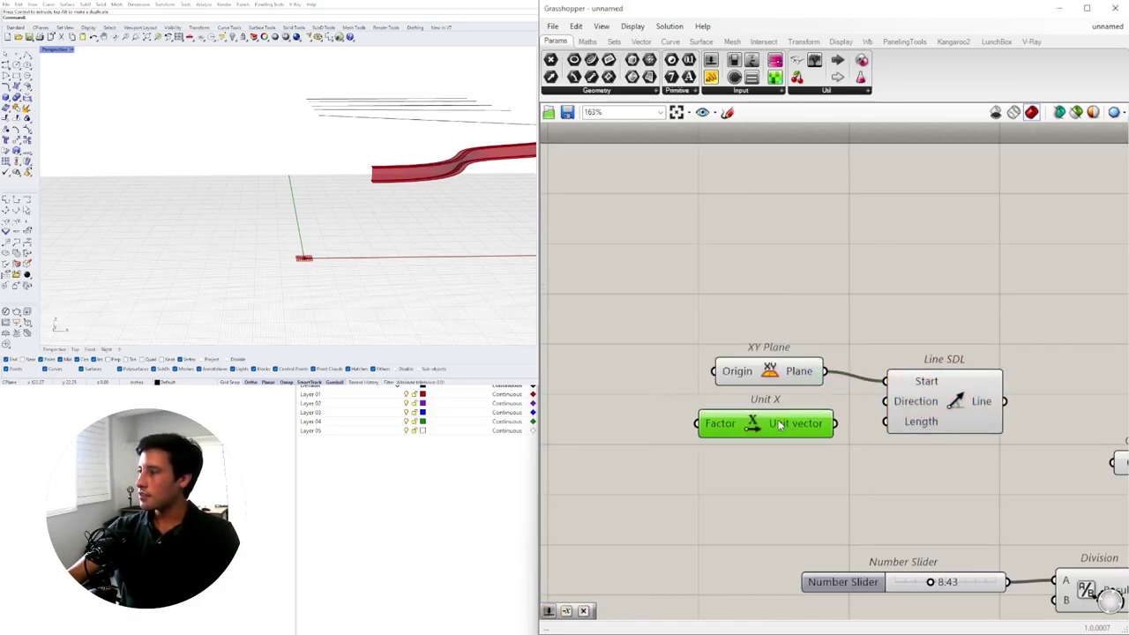
pyautogui.moveTo(887, 404); pyautogui.dragTo(886, 402)
pyautogui.moveTo(899, 408); pyautogui.dragTo(905, 429)
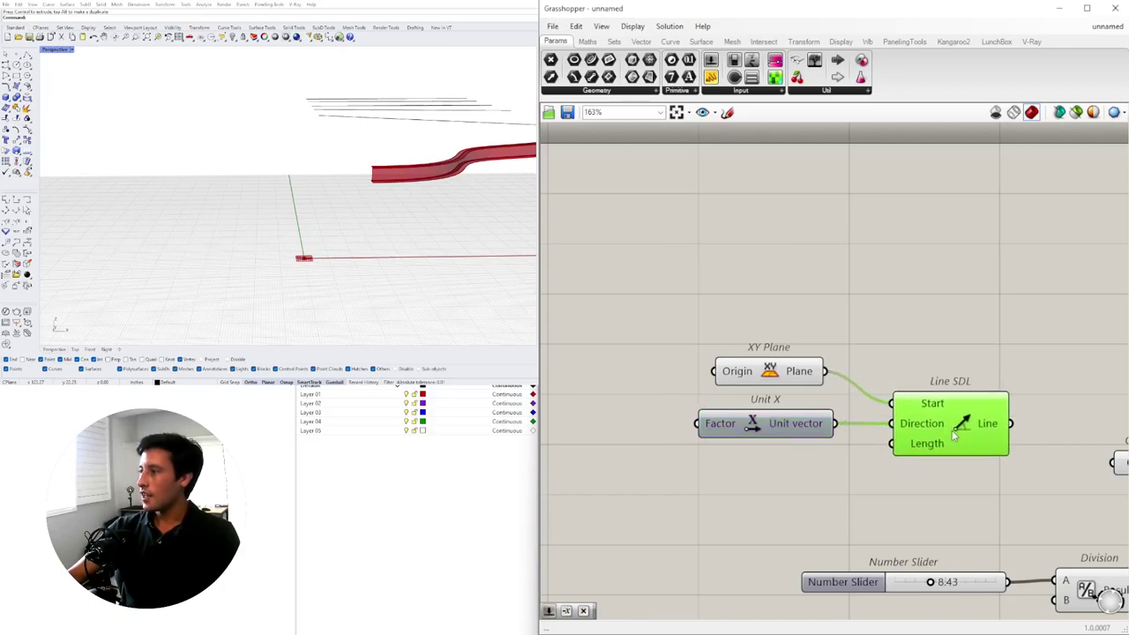
# - Add a Number Slider with value 50 and connect it to the Length input of Line SDL
pyautogui.doubleClick(715, 480)
pyautogui.write('50')
pyautogui.press('Return')
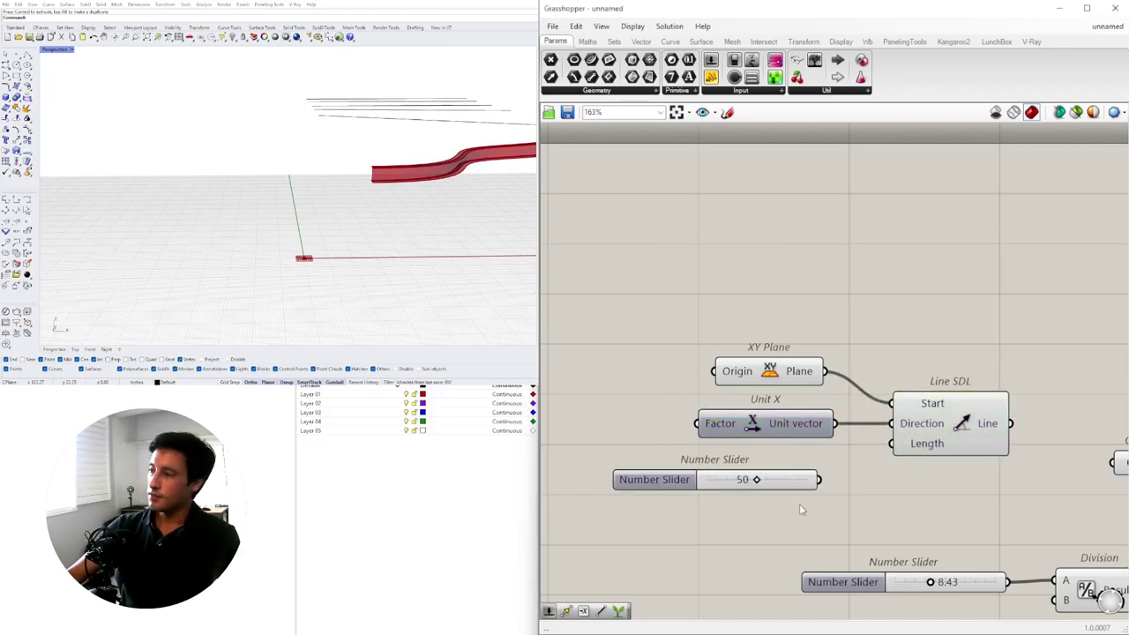
pyautogui.moveTo(804, 479); pyautogui.dragTo(822, 478)
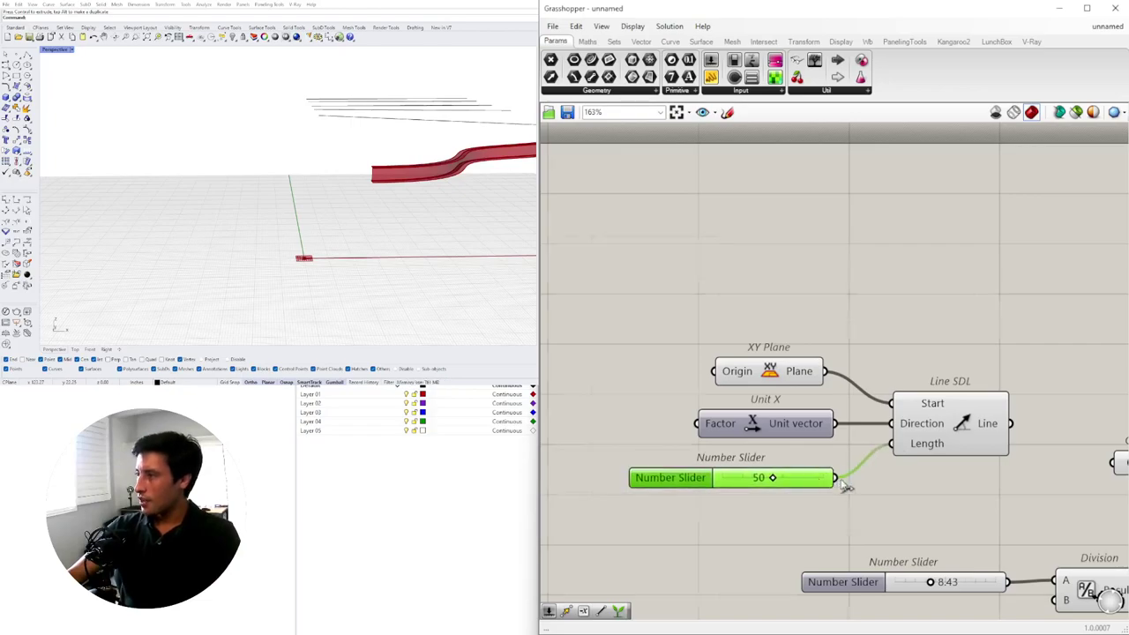
# - Connect the Line output of Line SDL to the Curve parameter and move the line-generating components closer to it
pyautogui.scroll(-2, 1053, 438)
pyautogui.moveTo(1053, 438); pyautogui.dragTo(795, 445, button='right')
pyautogui.moveTo(844, 468); pyautogui.dragTo(844, 467)
pyautogui.moveTo(782, 521); pyautogui.dragTo(820, 497, button='right')
pyautogui.moveTo(820, 496); pyautogui.dragTo(635, 355)
pyautogui.moveTo(754, 407); pyautogui.dragTo(833, 421)
# - Set the line's Length slider to 100
pyautogui.click(797, 359)
pyautogui.scroll(4, 734, 441)
pyautogui.scroll(-10, 354, 261)
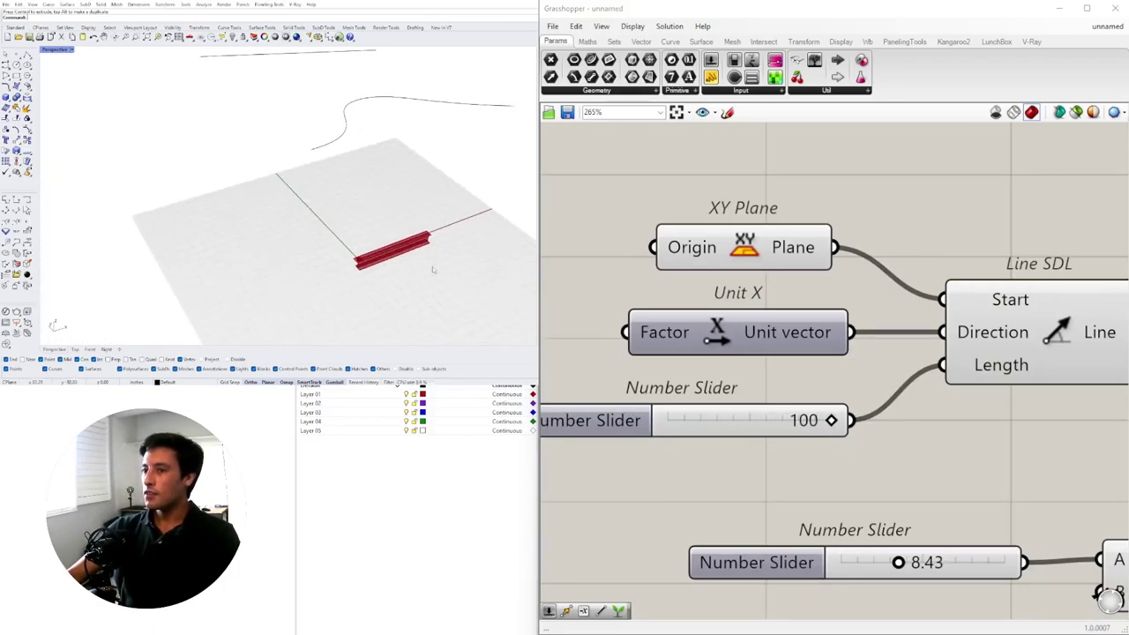
pyautogui.scroll(-5, 776, 375)
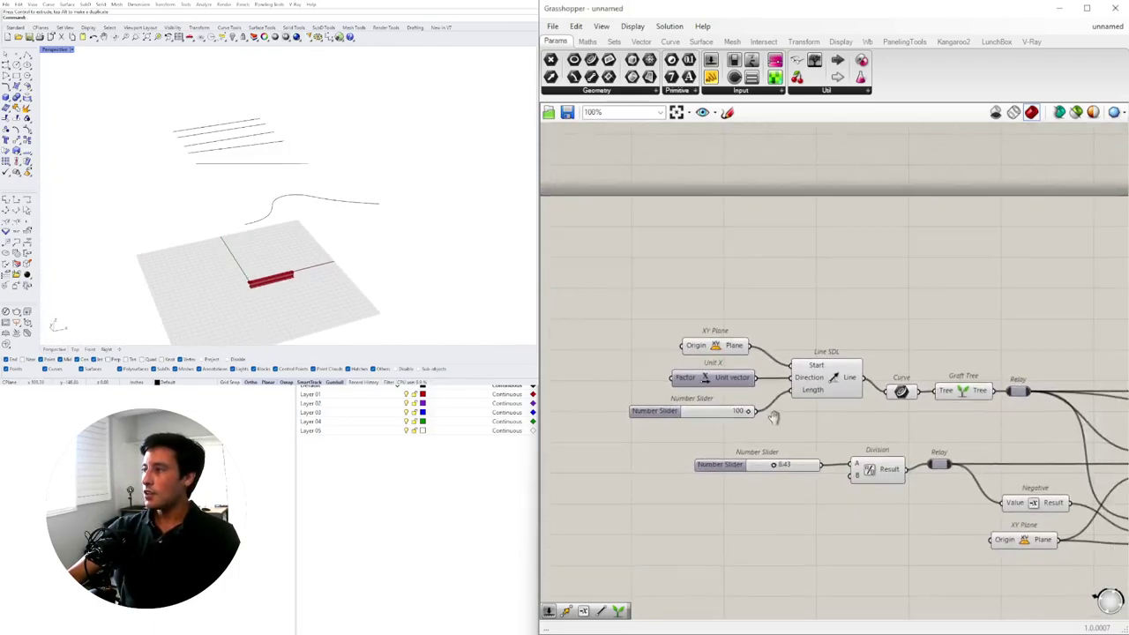
# - Move the line-generating components further away from the Curve parameter
pyautogui.moveTo(775, 457); pyautogui.dragTo(582, 347)
pyautogui.moveTo(745, 399); pyautogui.dragTo(689, 388)
pyautogui.click(854, 416)
pyautogui.moveTo(764, 394); pyautogui.dragTo(866, 379, button='right')
pyautogui.scroll(1, 856, 375)
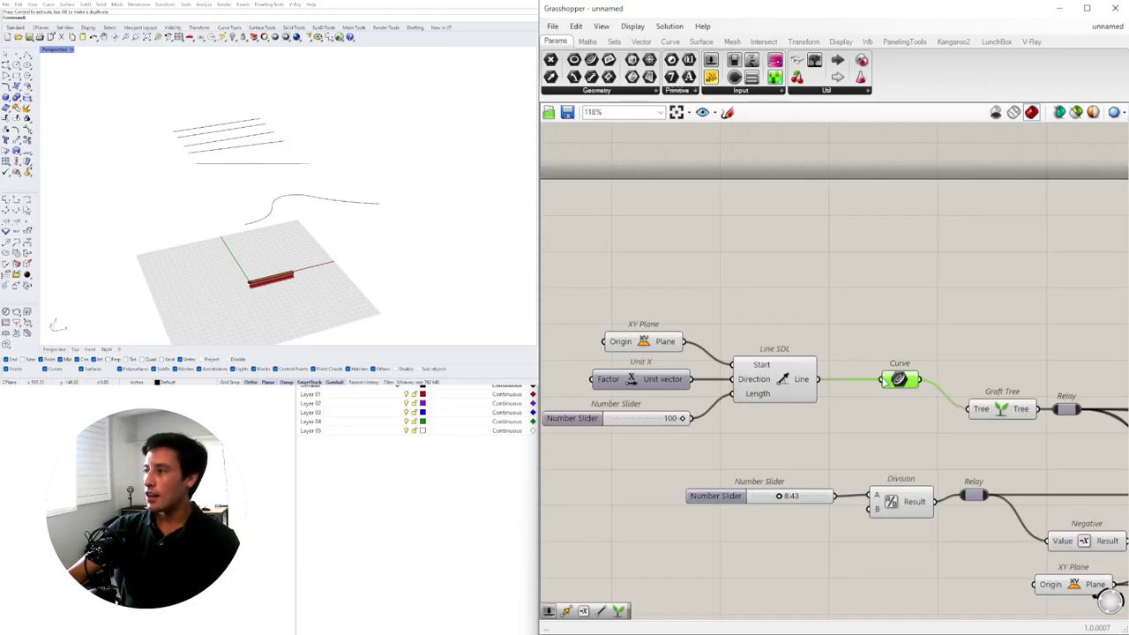
# - Try referencing the drawn Rhino lines in the disconnected Curve parameter with Set Multiple Curves
pyautogui.scroll(2, 285, 157)
pyautogui.moveTo(272, 194); pyautogui.dragTo(187, 50)
pyautogui.rightClick(895, 373)
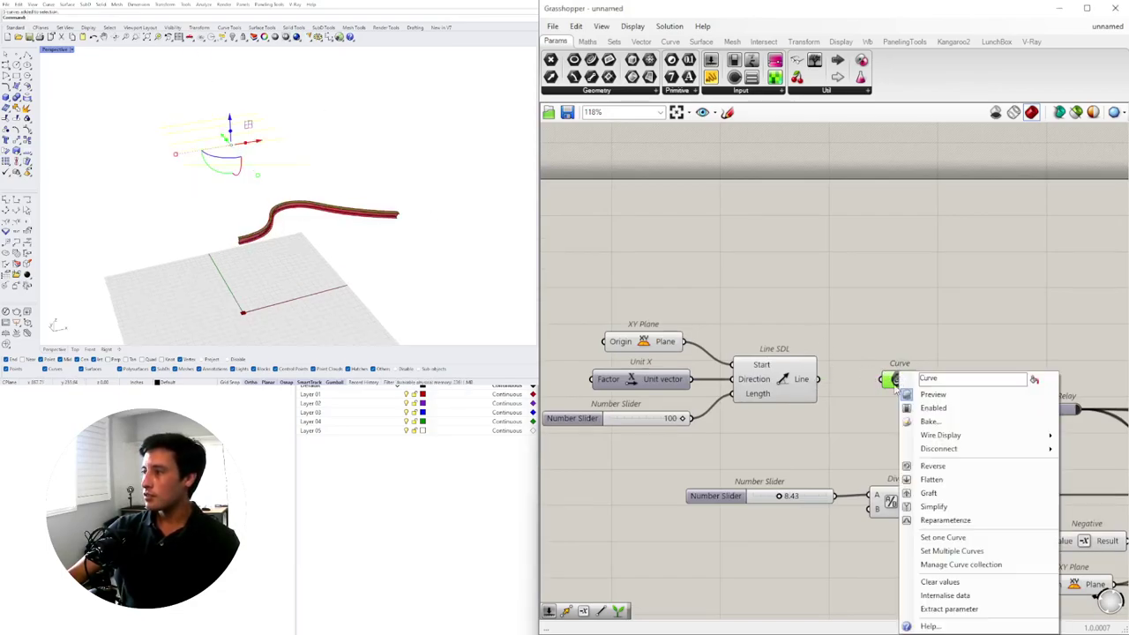
pyautogui.click(935, 546)
pyautogui.moveTo(307, 183); pyautogui.dragTo(325, 219, button='right')
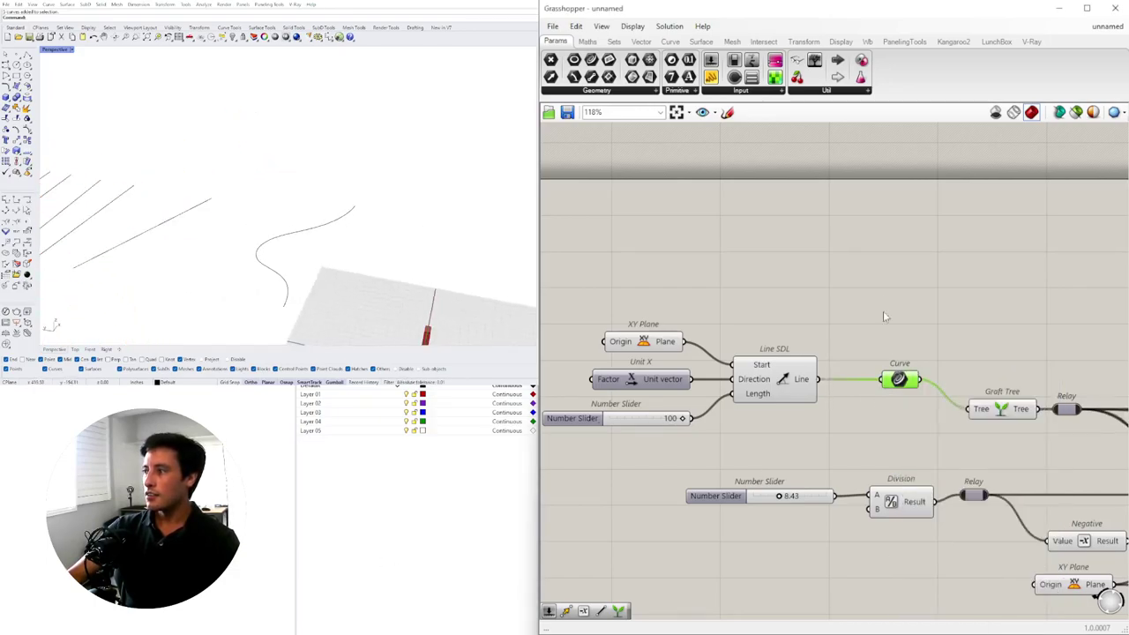
# - Move the XY Plane, Unit X, length slider and Line SDL components closer to the Curve parameter
pyautogui.scroll(-2, 858, 381)
pyautogui.moveTo(845, 429); pyautogui.dragTo(577, 309)
pyautogui.moveTo(788, 381); pyautogui.dragTo(823, 383)
pyautogui.click(766, 300)
# - Select all the drawn source curves in the Rhino viewport and delete them
pyautogui.moveTo(441, 234); pyautogui.dragTo(398, 251, button='right')
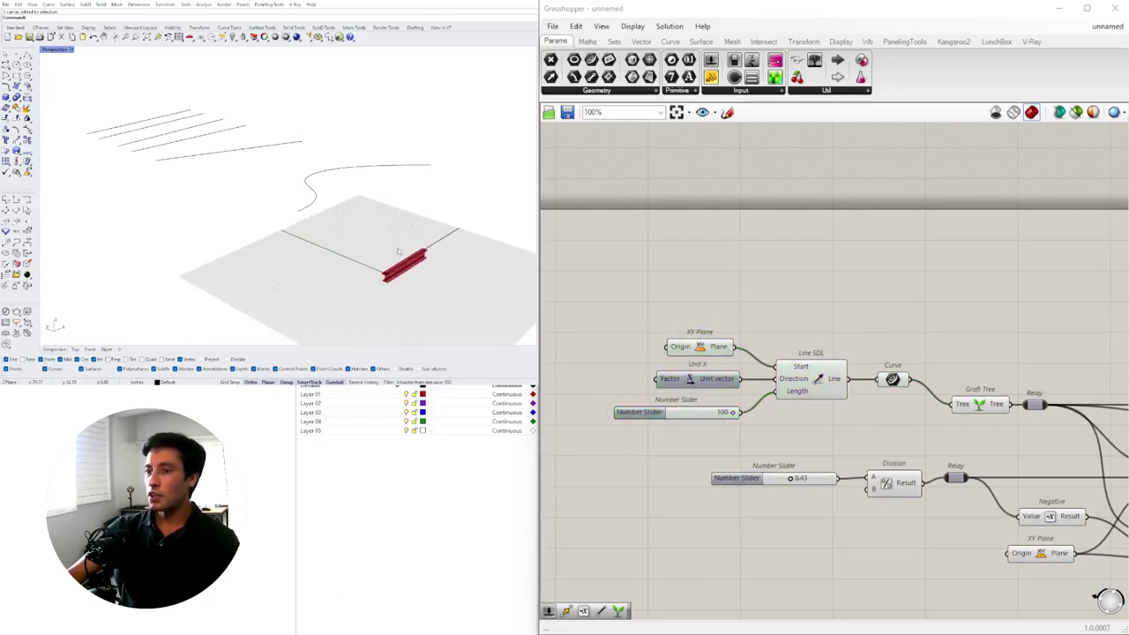
pyautogui.moveTo(427, 211); pyautogui.dragTo(132, 102)
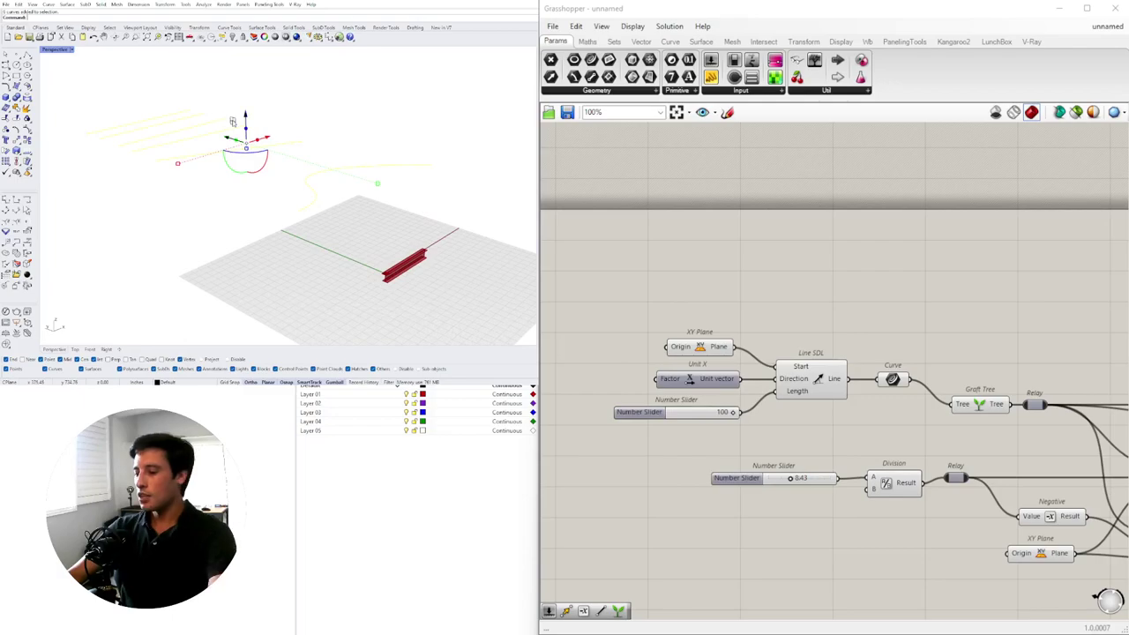
# - Nudge the line-generating components and the Curve parameter towards the Graft Tree row
pyautogui.scroll(-4, 994, 240)
pyautogui.moveTo(995, 300); pyautogui.dragTo(829, 305, button='right')
pyautogui.scroll(3, 750, 304)
pyautogui.moveTo(752, 375); pyautogui.dragTo(594, 272)
pyautogui.moveTo(743, 332); pyautogui.dragTo(758, 344)
pyautogui.click(853, 287)
# - Turn on the preview of the PolyLine component and inspect the beam's end profile up close
pyautogui.scroll(-6, 866, 372)
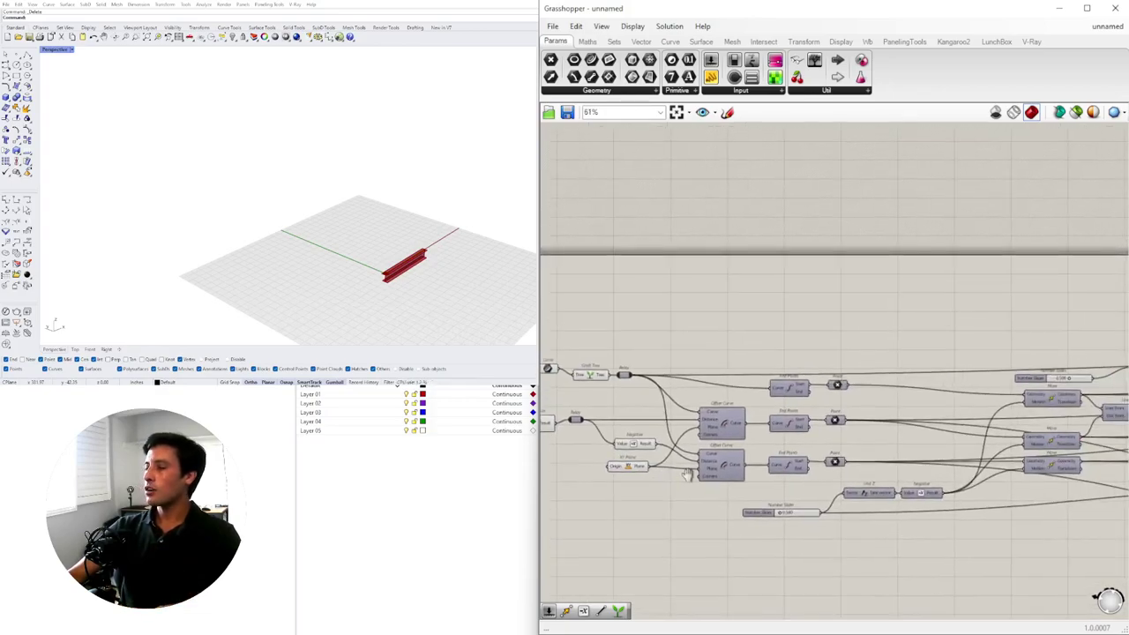
pyautogui.scroll(5, 790, 438)
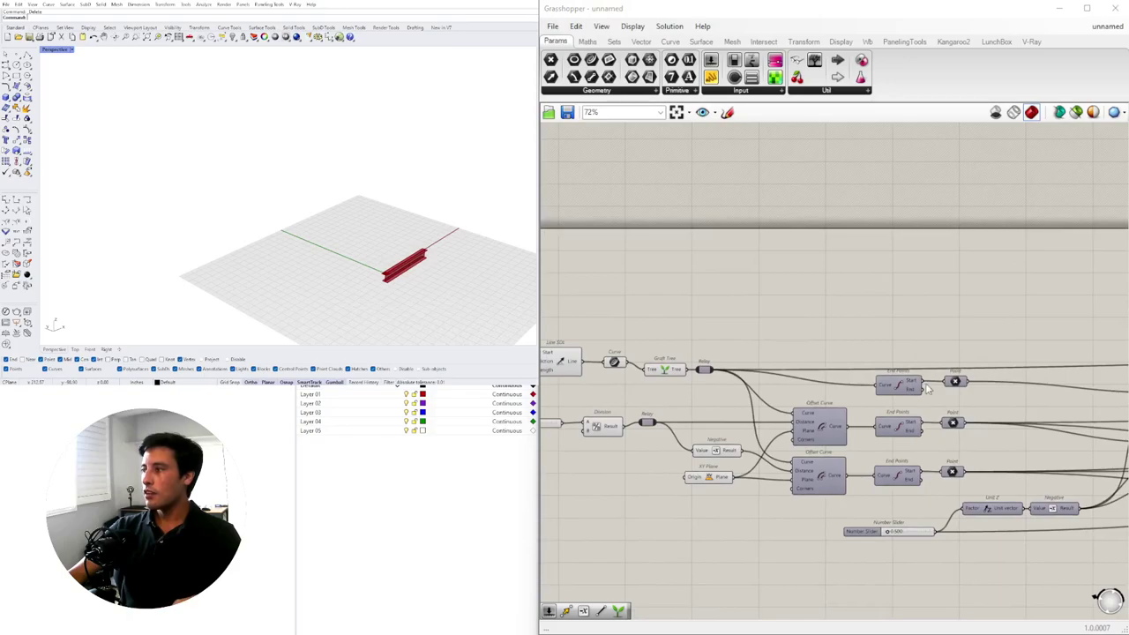
pyautogui.moveTo(1014, 461); pyautogui.dragTo(746, 455, button='right')
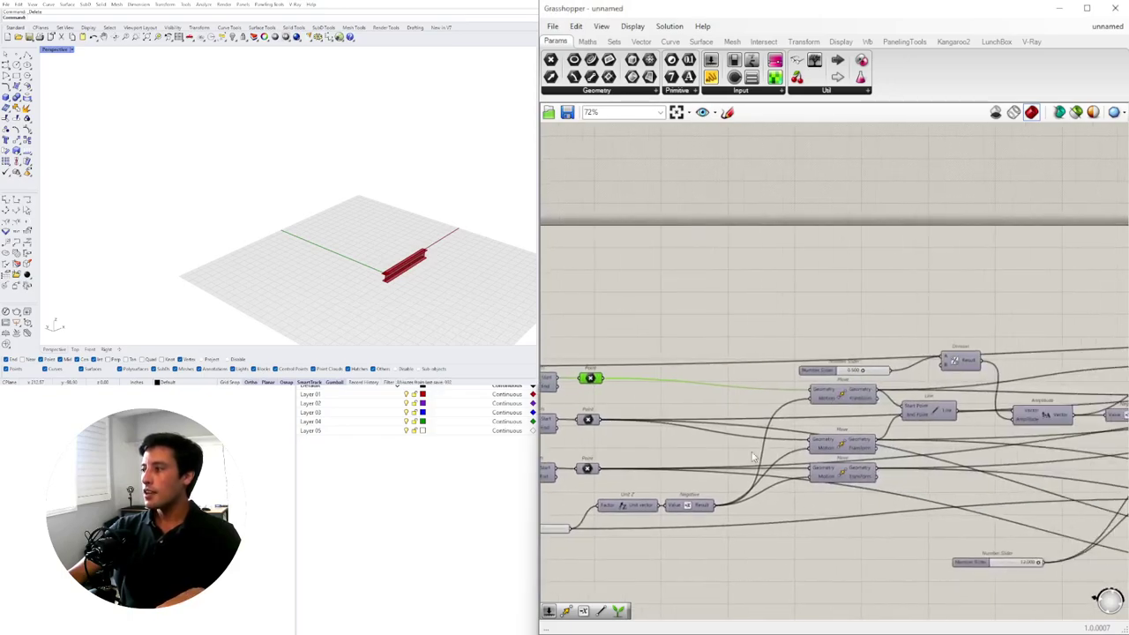
pyautogui.moveTo(1021, 471); pyautogui.dragTo(679, 470, button='right')
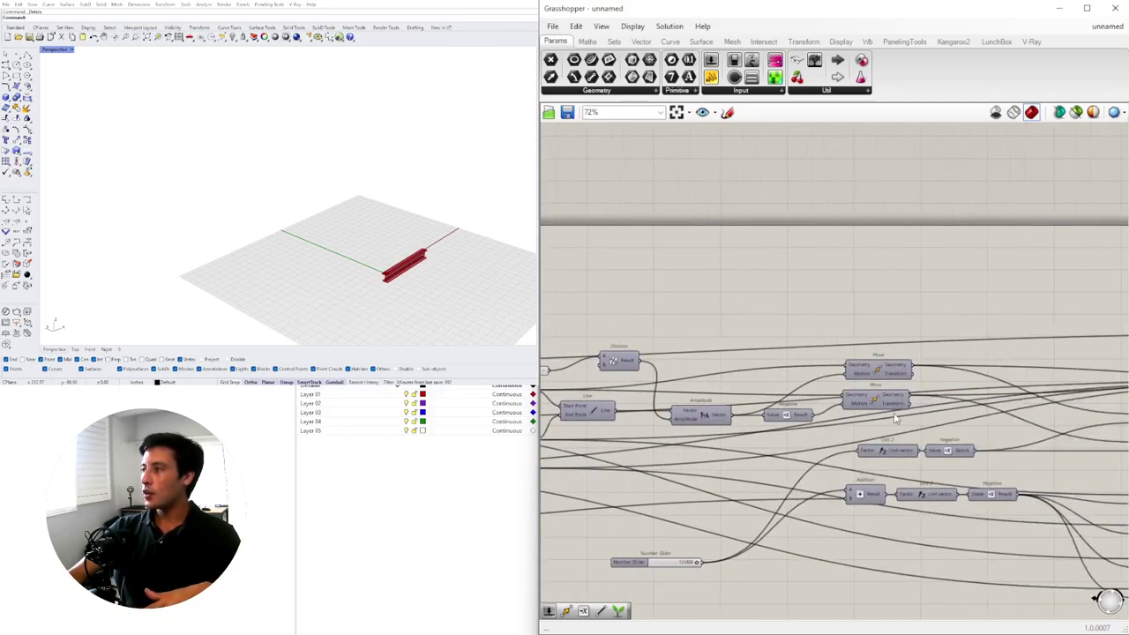
pyautogui.moveTo(1045, 436); pyautogui.dragTo(766, 393, button='right')
pyautogui.moveTo(951, 397); pyautogui.dragTo(829, 412, button='right')
pyautogui.rightClick(979, 354)
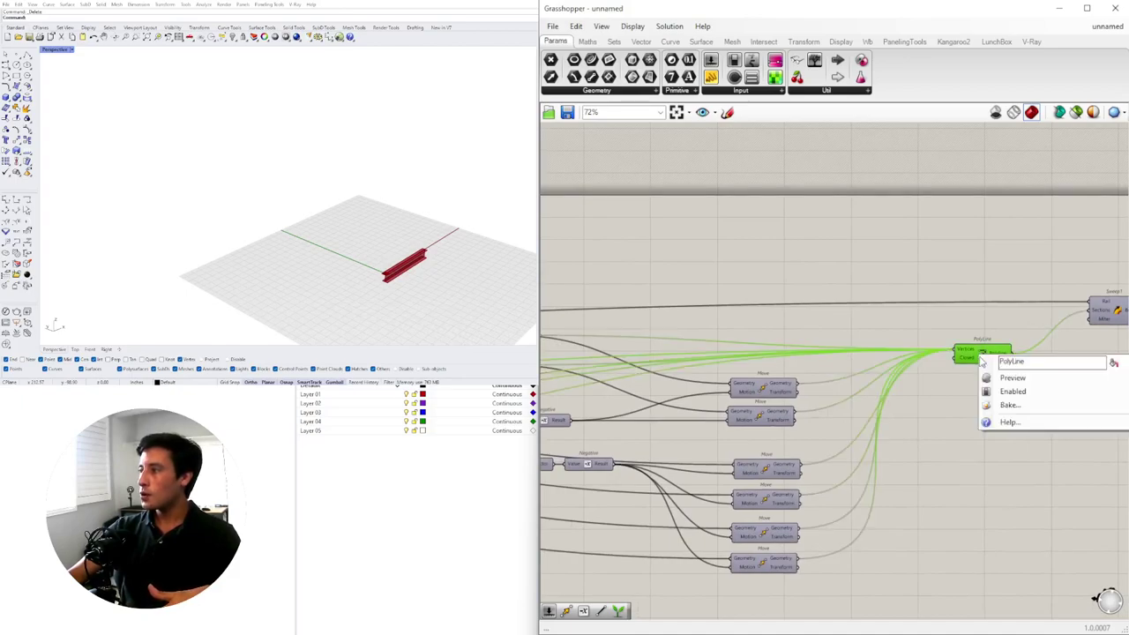
pyautogui.click(993, 380)
pyautogui.scroll(10, 392, 280)
pyautogui.scroll(4, 359, 256)
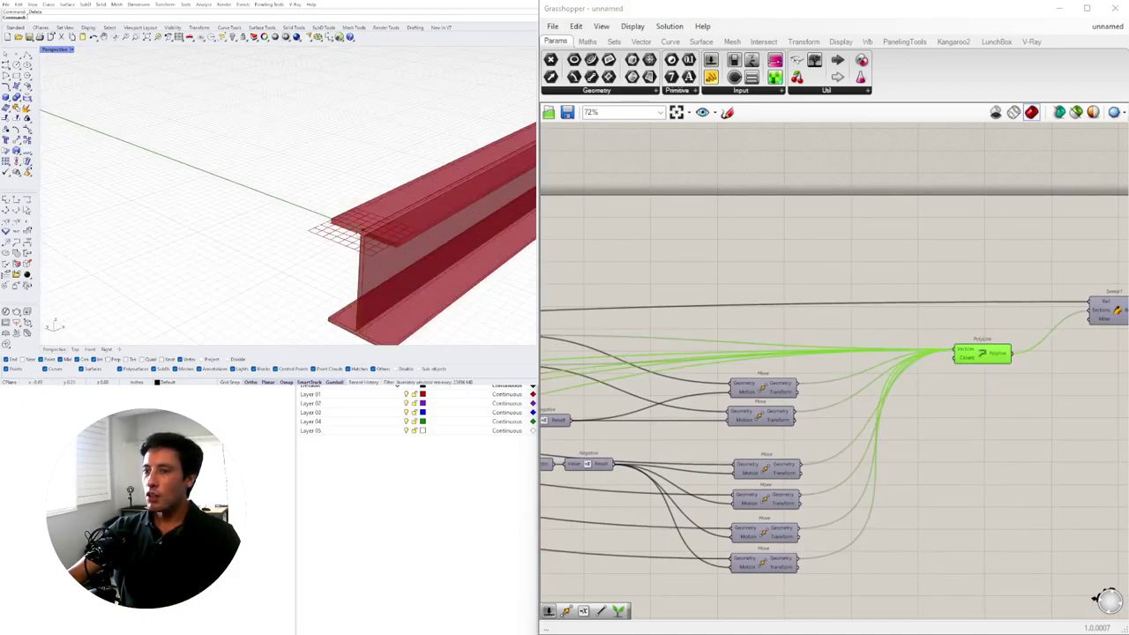
pyautogui.scroll(-15, 359, 256)
# - Turn on the preview of the Sweep1 component and look over the whole definition
pyautogui.moveTo(1013, 333); pyautogui.dragTo(740, 387, button='right')
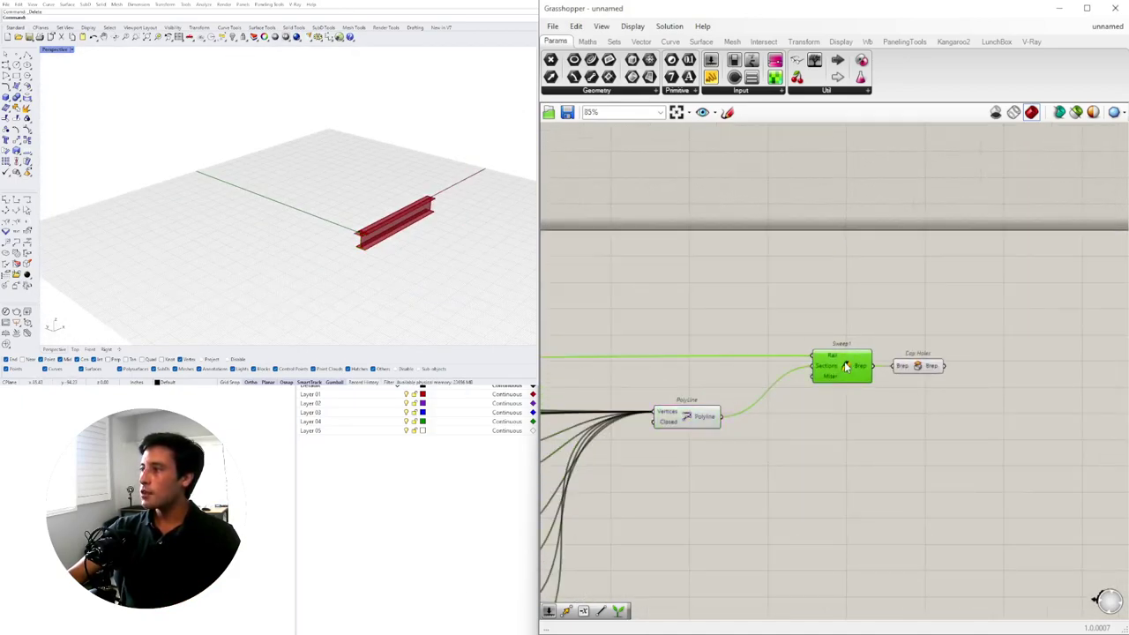
pyautogui.click(851, 362)
pyautogui.scroll(4, 842, 357)
pyautogui.rightClick(855, 377)
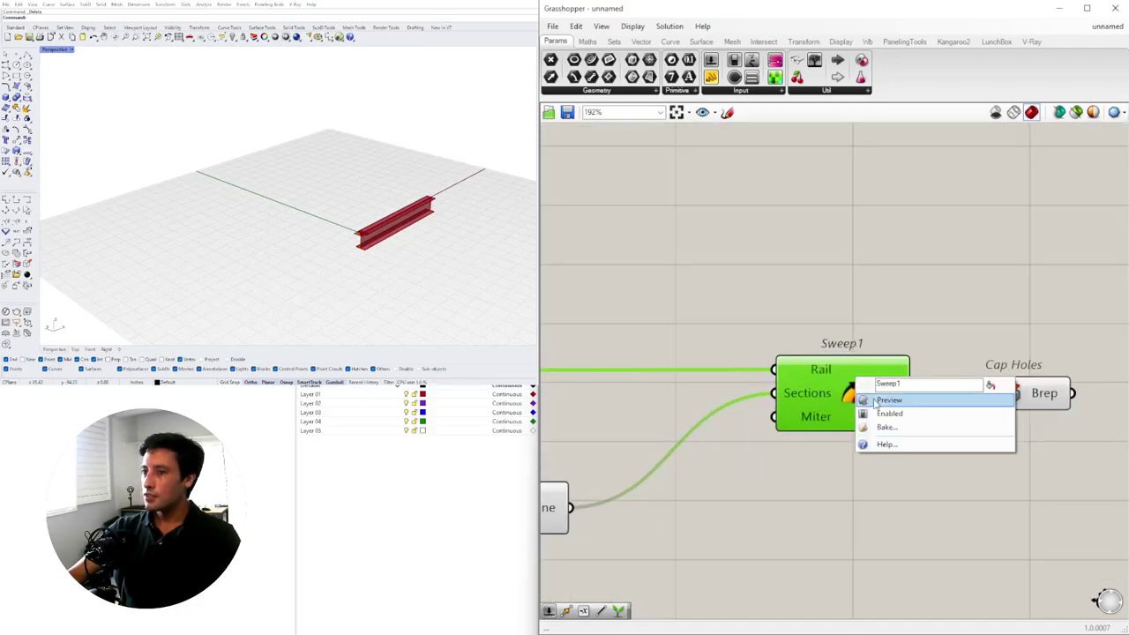
pyautogui.click(889, 400)
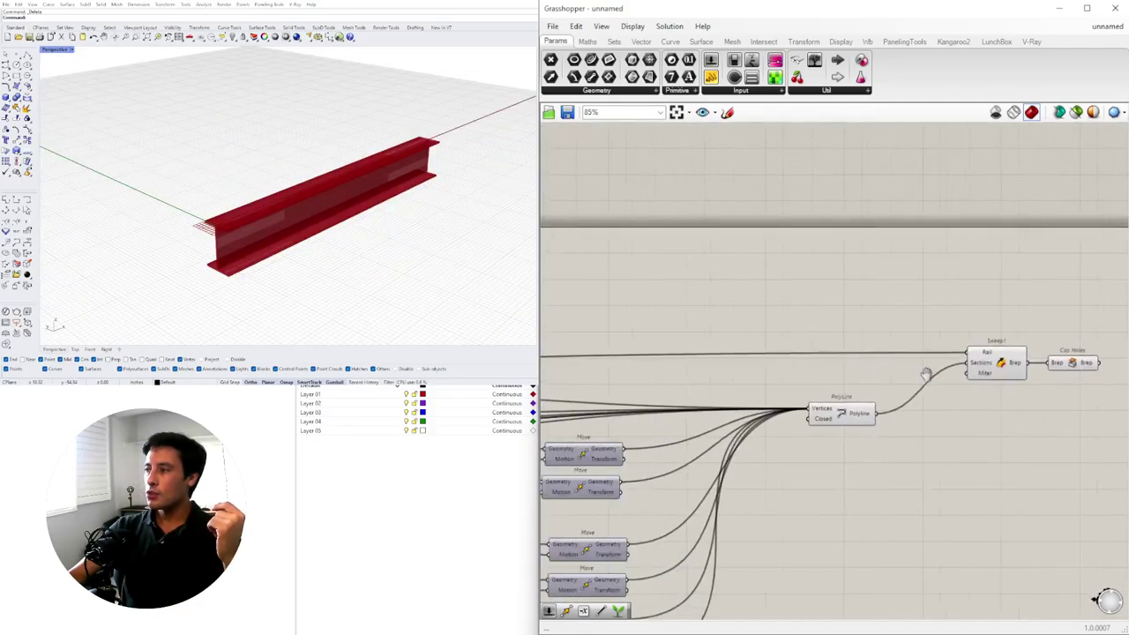
pyautogui.scroll(-3, 845, 355)
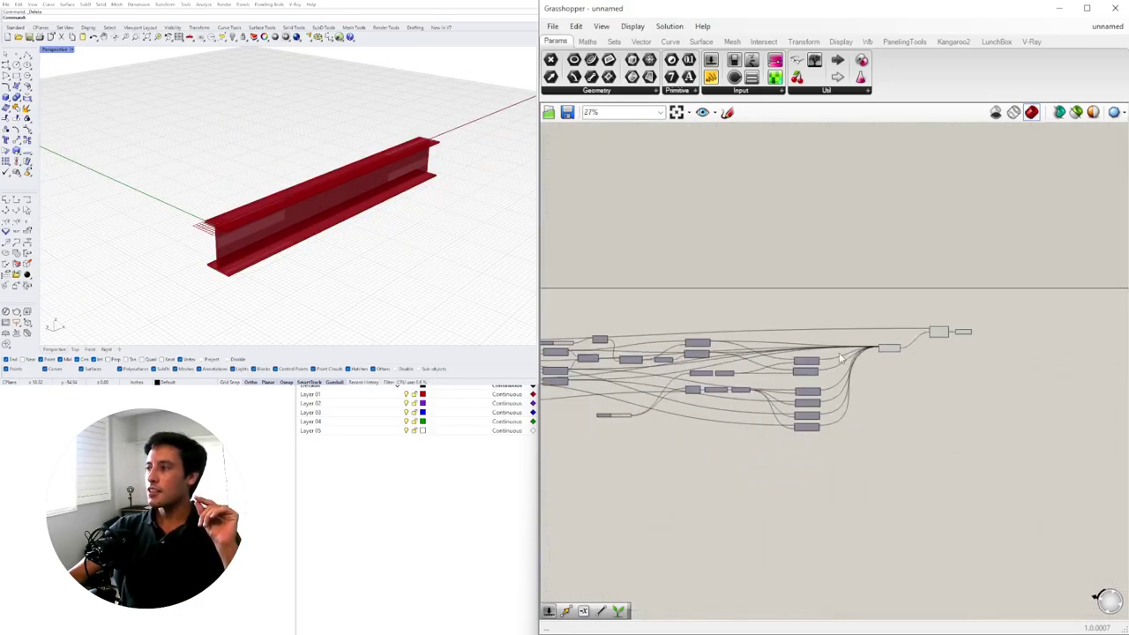
pyautogui.moveTo(845, 355); pyautogui.dragTo(860, 375, button='right')
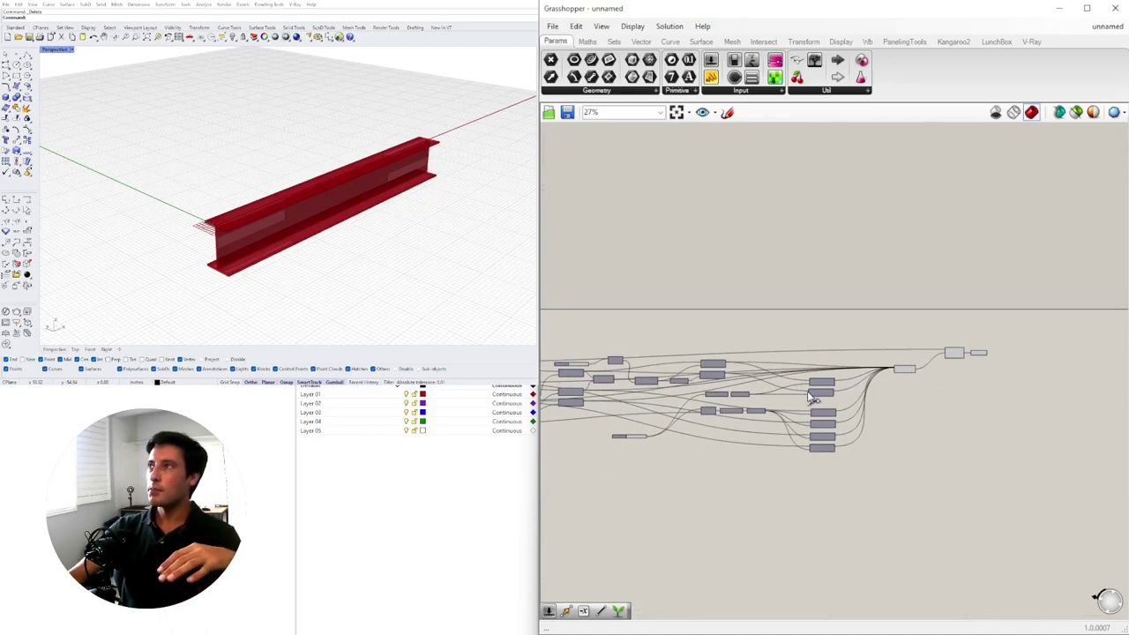
pyautogui.click(954, 356)
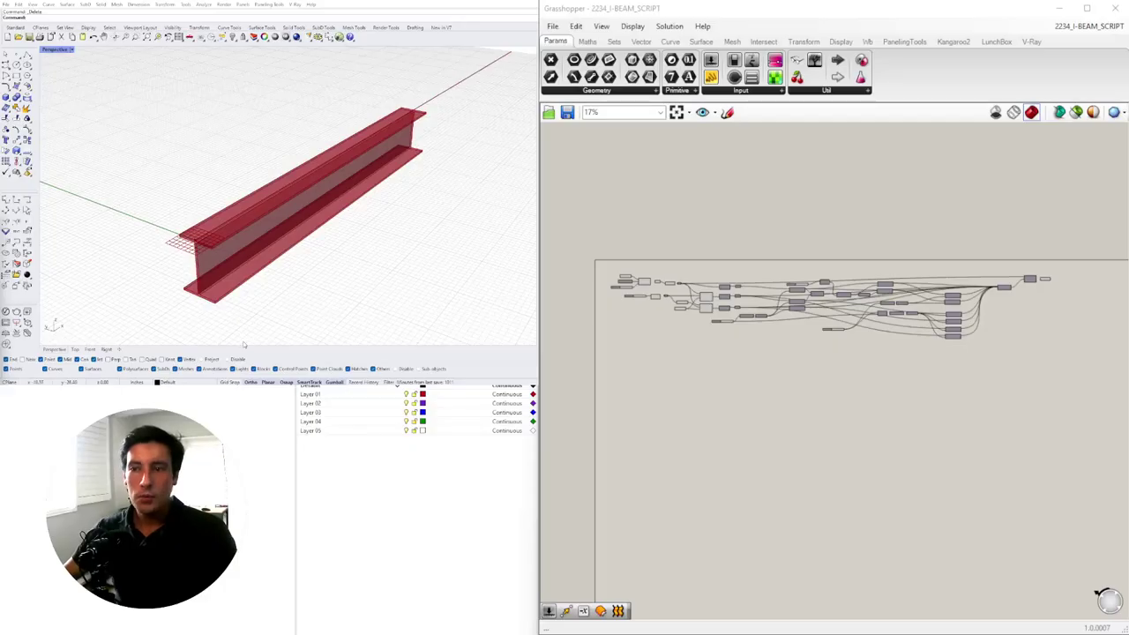
# - Rename the slider feeding the Division component after the source-curve group as BEAM WIDTH
pyautogui.scroll(-3, 295, 212)
pyautogui.moveTo(295, 211)
pyautogui.mouseDown(button='right')
pyautogui.moveTo(305, 194)
pyautogui.moveTo(287, 196)
pyautogui.mouseUp(button='right')
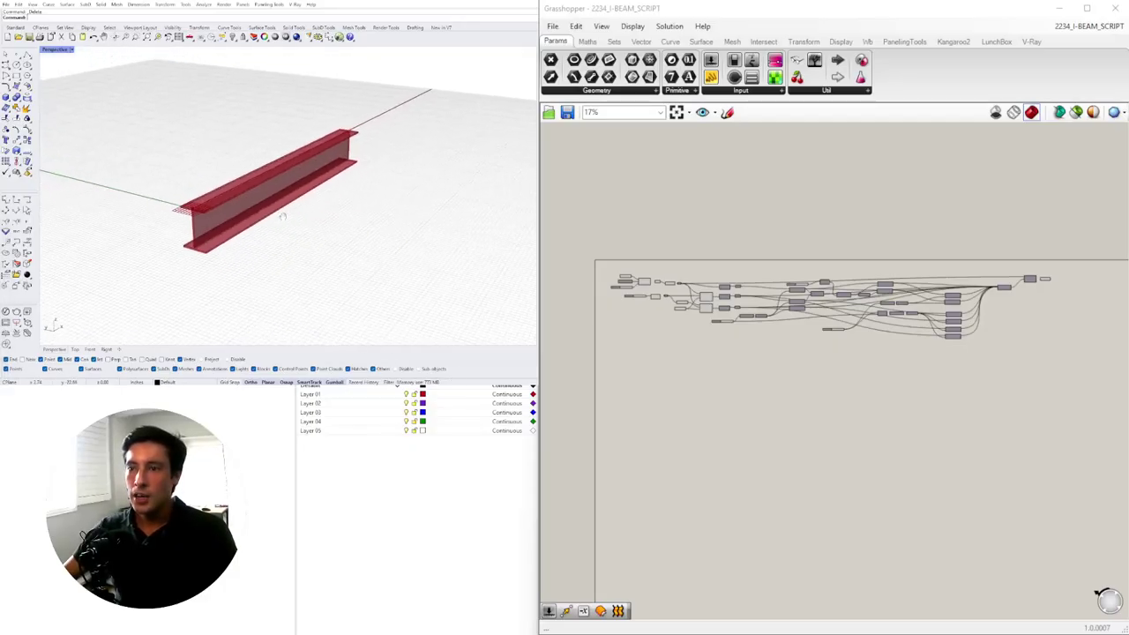
pyautogui.scroll(2, 289, 193)
pyautogui.scroll(1, 846, 300)
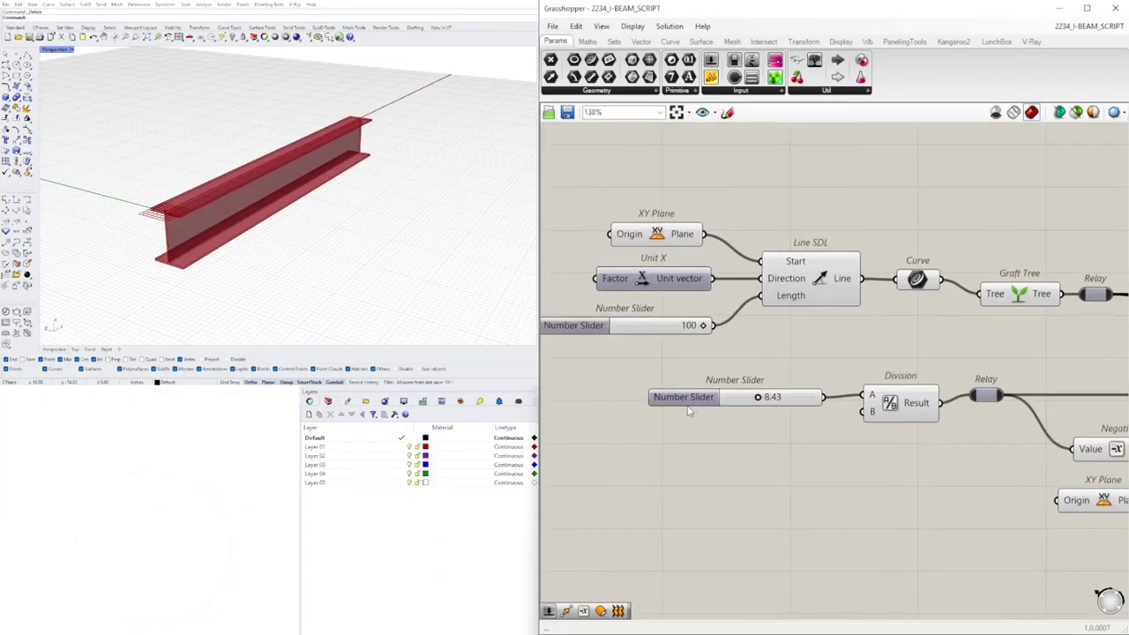
pyautogui.rightClick(691, 394)
pyautogui.write('B')
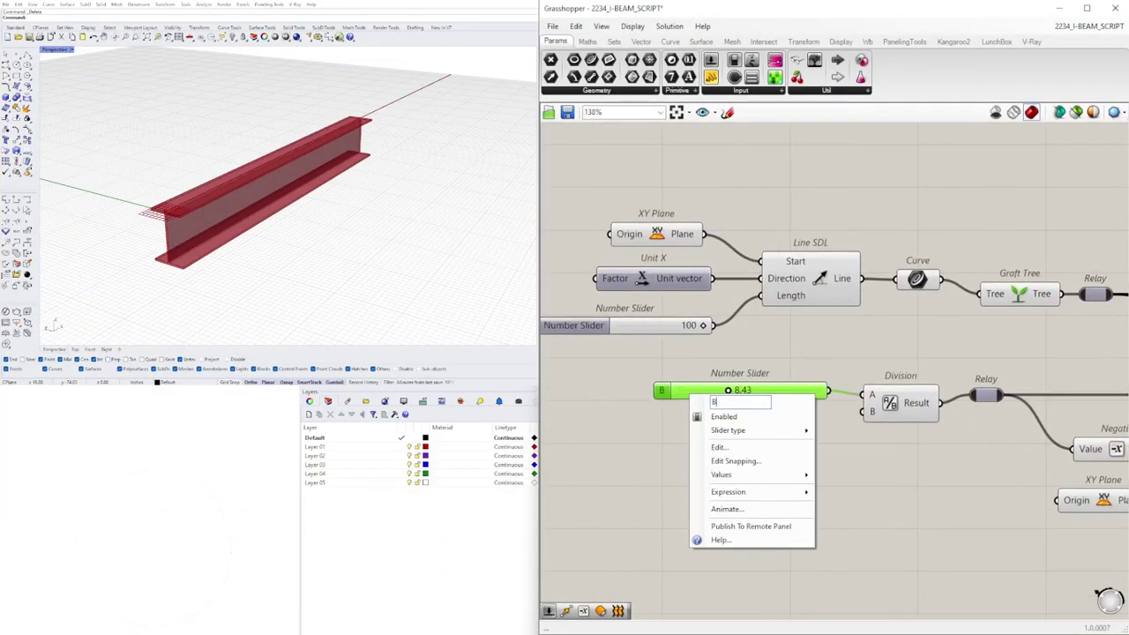
pyautogui.write('EAM WIFT')
pyautogui.press('Return')
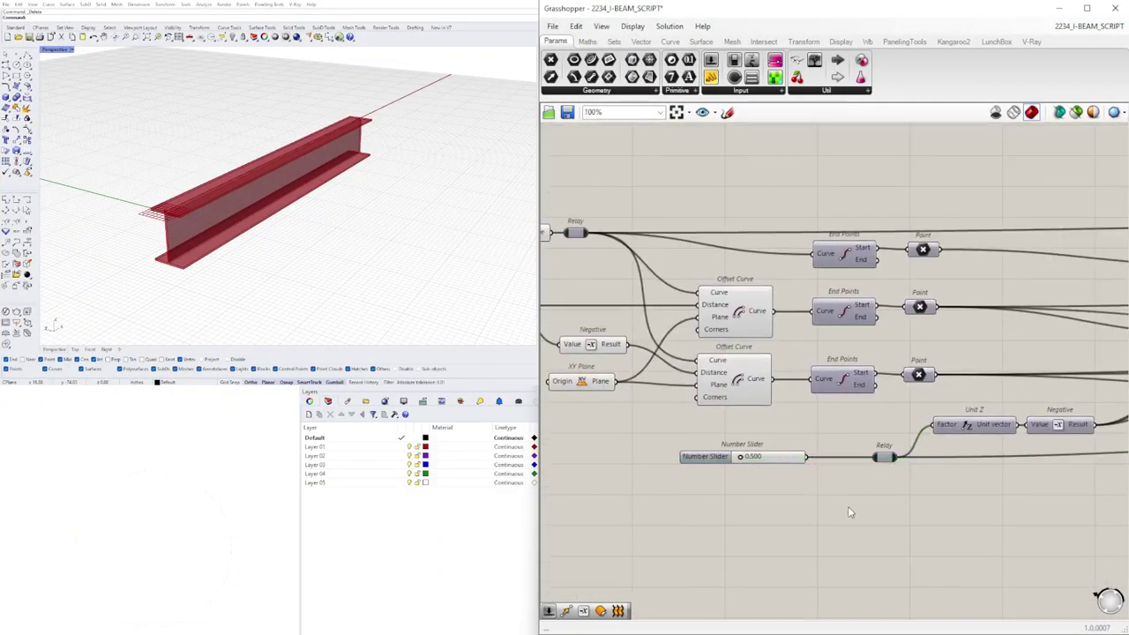
# - Rename the slider feeding the Relay before Unit Z as FLANGE DEPTH and relabel the slider driving the overall beam depth
pyautogui.rightClick(696, 457)
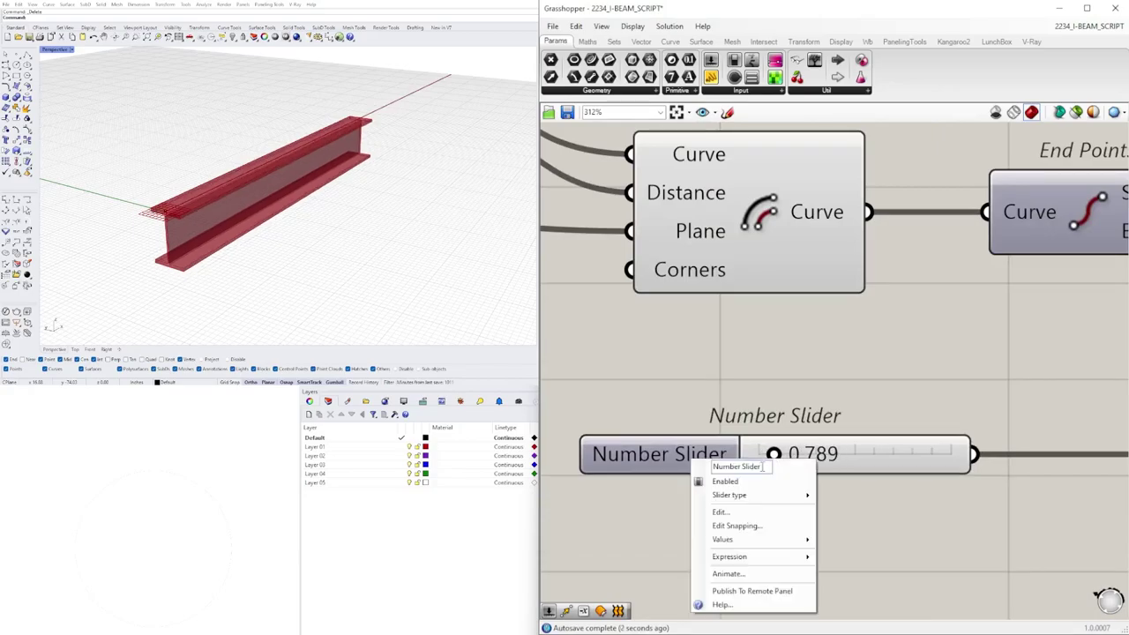
pyautogui.write('FLANGE DEPTH')
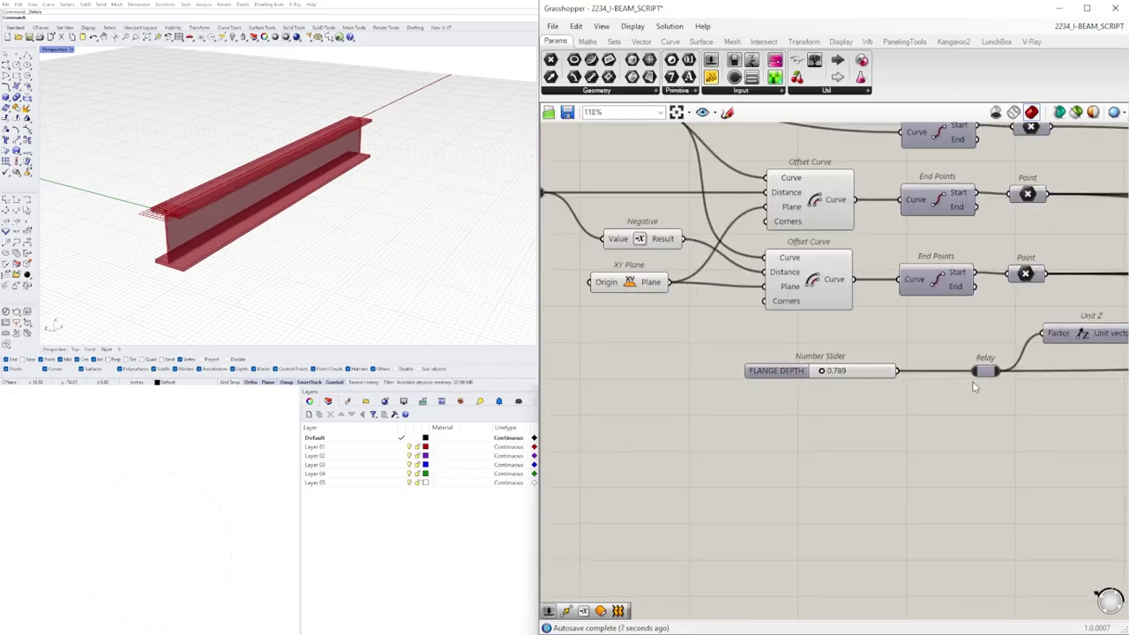
pyautogui.rightClick(696, 482)
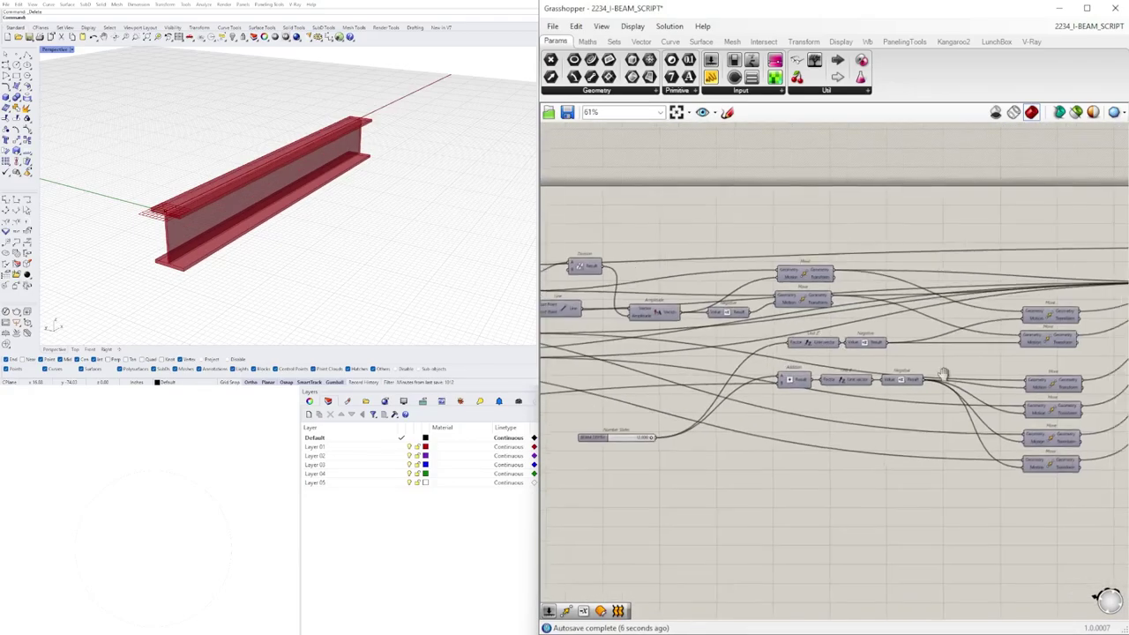
# - Rename the slider for the web thickness as WEBBING DEPTH and the Line SDL length slider as BEAM LENGTH
pyautogui.rightClick(713, 358)
pyautogui.write('WEBBING DEPTH')
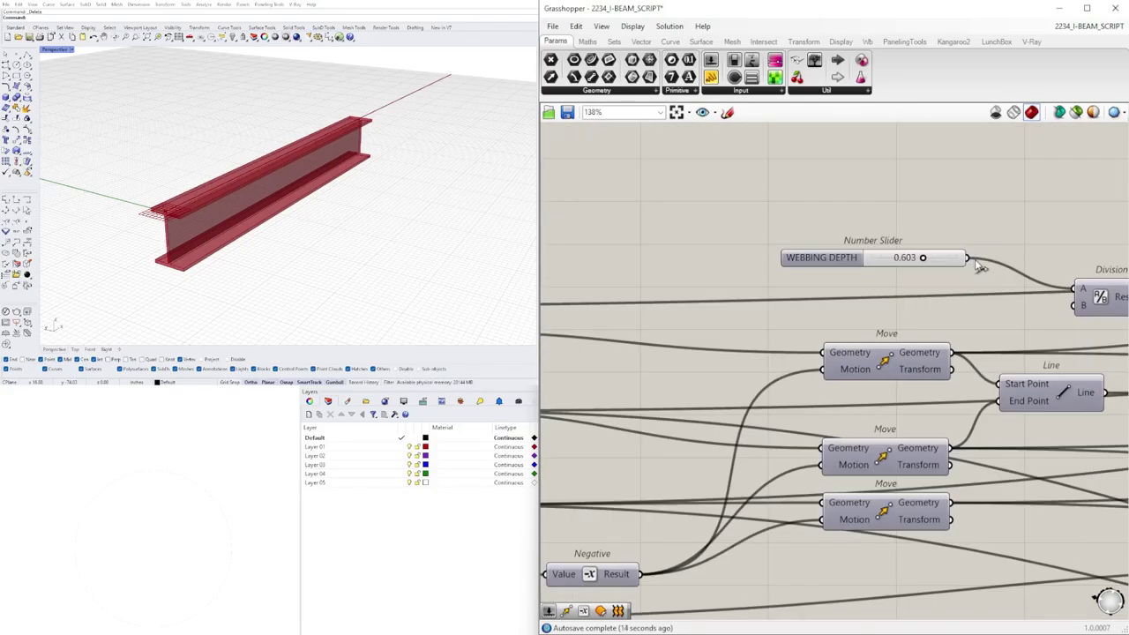
pyautogui.rightClick(734, 357)
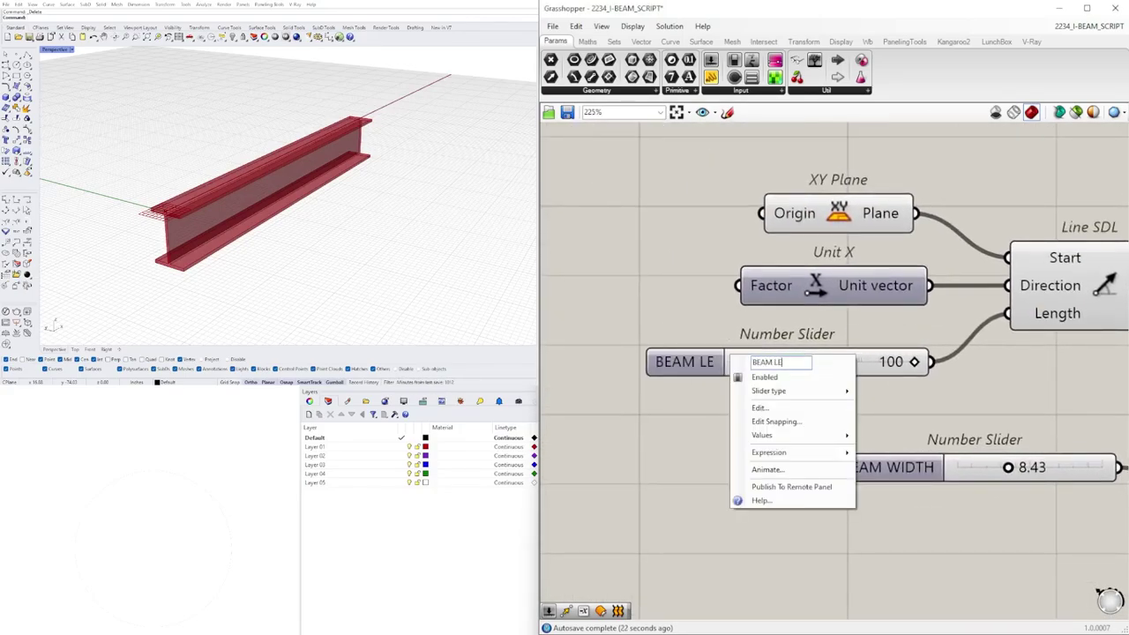
pyautogui.write('NGTH')
pyautogui.scroll(-4, 630, 366)
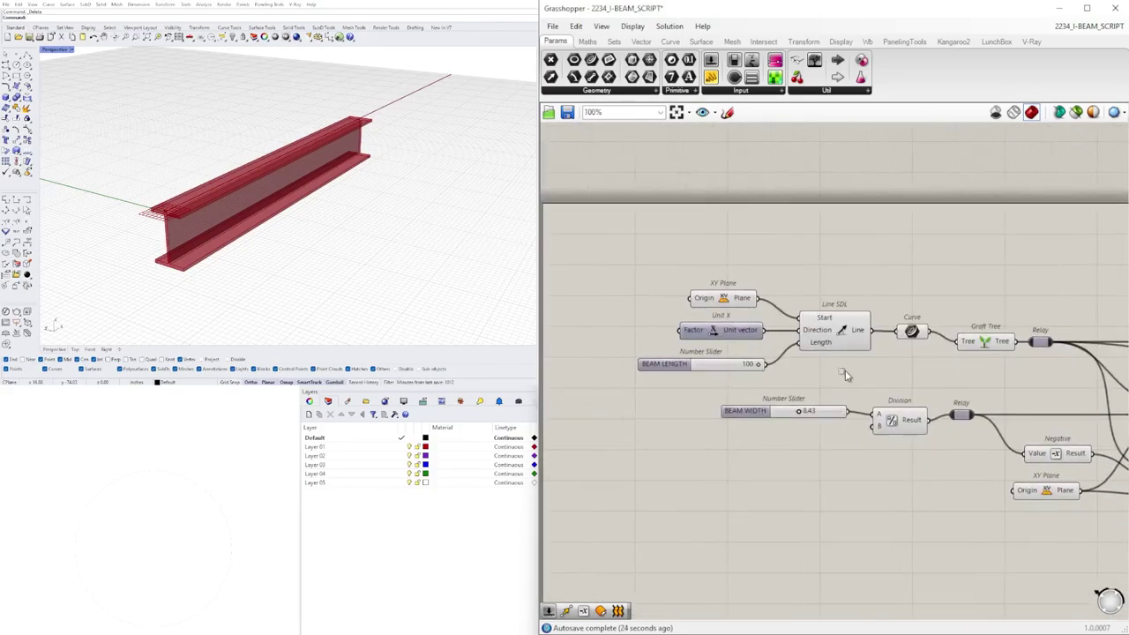
# - Shift the line-generating components and the Curve parameter away from Graft Tree to make room around the curve input
pyautogui.moveTo(870, 373); pyautogui.dragTo(683, 286)
pyautogui.moveTo(837, 330); pyautogui.dragTo(767, 330)
pyautogui.moveTo(912, 330); pyautogui.dragTo(882, 330)
# - Add a scribble note beginning "SET YOU" above the Curve parameter
pyautogui.doubleClick(879, 283)
pyautogui.click(870, 273)
pyautogui.doubleClick(890, 293)
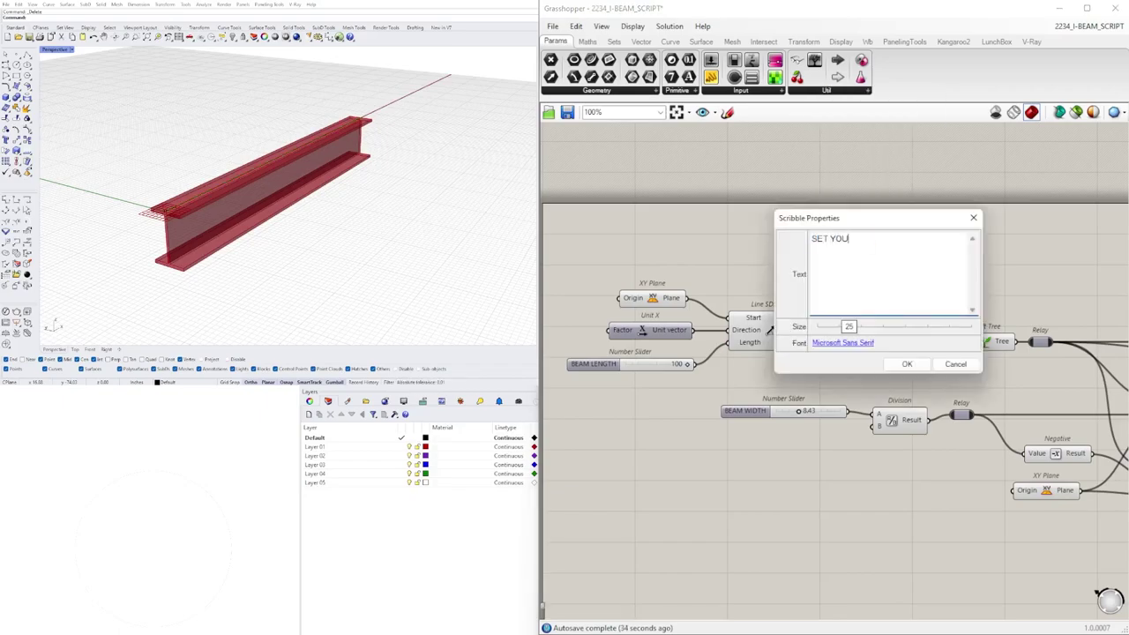
pyautogui.click(914, 365)
pyautogui.doubleClick(882, 281)
pyautogui.click(910, 352)
# - Rearrange the source-curve components so they line up with the start of the definition
pyautogui.scroll(3, 824, 287)
pyautogui.moveTo(852, 314)
pyautogui.mouseDown()
pyautogui.moveTo(829, 314)
pyautogui.moveTo(899, 312)
pyautogui.mouseUp()
pyautogui.moveTo(882, 371); pyautogui.dragTo(670, 276)
pyautogui.moveTo(965, 311); pyautogui.dragTo(977, 331)
pyautogui.moveTo(966, 273); pyautogui.dragTo(967, 287)
# - Tidy the rows of Offset Curve, End Points and Point components so their wires run straighter
pyautogui.scroll(-2, 979, 428)
pyautogui.moveTo(979, 431); pyautogui.dragTo(806, 408, button='right')
pyautogui.moveTo(948, 413); pyautogui.dragTo(768, 388, button='right')
pyautogui.click(767, 389)
pyautogui.moveTo(1120, 387); pyautogui.dragTo(799, 385, button='right')
pyautogui.moveTo(1015, 425); pyautogui.dragTo(843, 383, button='right')
pyautogui.click(845, 381)
pyautogui.moveTo(847, 408); pyautogui.dragTo(846, 383)
pyautogui.moveTo(844, 340); pyautogui.dragTo(844, 331)
# - Reposition the components around the WEBBING DEPTH slider to tidy the middle of the definition
pyautogui.moveTo(1010, 346); pyautogui.dragTo(823, 353, button='right')
pyautogui.scroll(1, 820, 344)
pyautogui.moveTo(818, 267); pyautogui.dragTo(762, 247)
pyautogui.moveTo(764, 191); pyautogui.dragTo(657, 242)
pyautogui.moveTo(986, 357); pyautogui.dragTo(779, 347, button='right')
pyautogui.scroll(-1, 852, 365)
pyautogui.moveTo(961, 370); pyautogui.dragTo(791, 362, button='right')
# - Move the Unit Z, Addition and Negative chains for the beam depth down, clear of the upper Move components
pyautogui.moveTo(980, 474); pyautogui.dragTo(728, 504)
pyautogui.moveTo(980, 431); pyautogui.dragTo(811, 507)
pyautogui.moveTo(706, 512); pyautogui.dragTo(919, 491, button='right')
pyautogui.moveTo(917, 483); pyautogui.dragTo(765, 445)
# - Reposition the upper pair of Move components in the column feeding PolyLine
pyautogui.scroll(-2, 811, 462)
pyautogui.moveTo(1049, 388); pyautogui.dragTo(637, 461, button='right')
pyautogui.moveTo(909, 454); pyautogui.dragTo(828, 415)
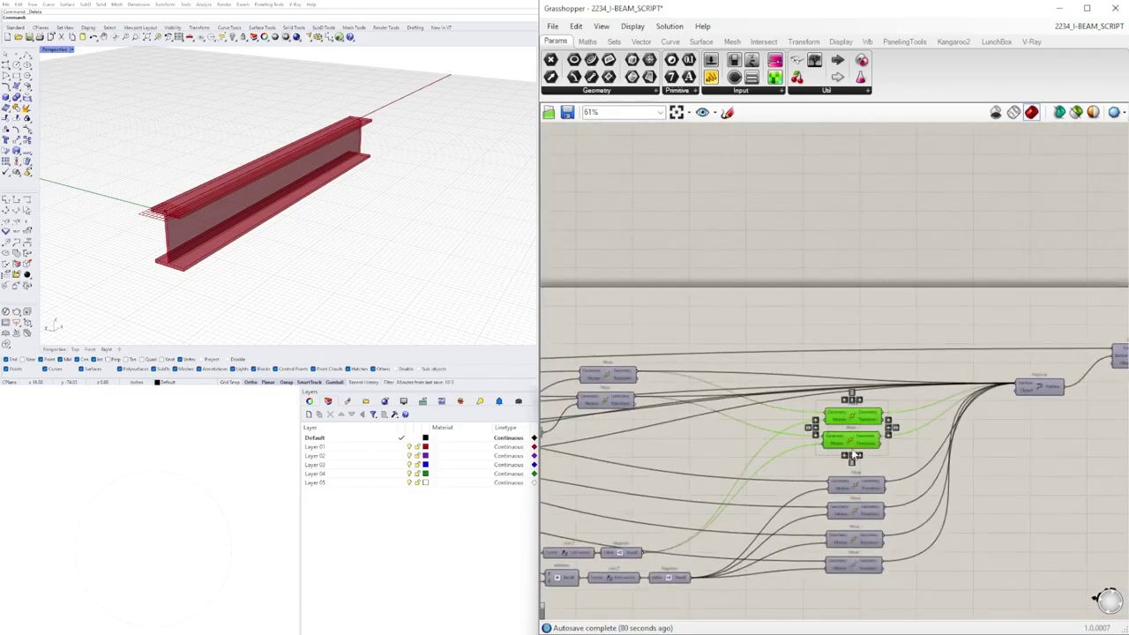
pyautogui.click(807, 490)
pyautogui.click(853, 580)
# - Move Sweep1 and Cap Holes closer to the PolyLine component
pyautogui.moveTo(1043, 539); pyautogui.dragTo(794, 552, button='right')
pyautogui.moveTo(1000, 366); pyautogui.dragTo(901, 295)
pyautogui.moveTo(910, 319); pyautogui.dragTo(876, 321)
# - Add a Geometry parameter after Cap Holes and connect it to the Brep output through a Relay
pyautogui.scroll(6, 935, 388)
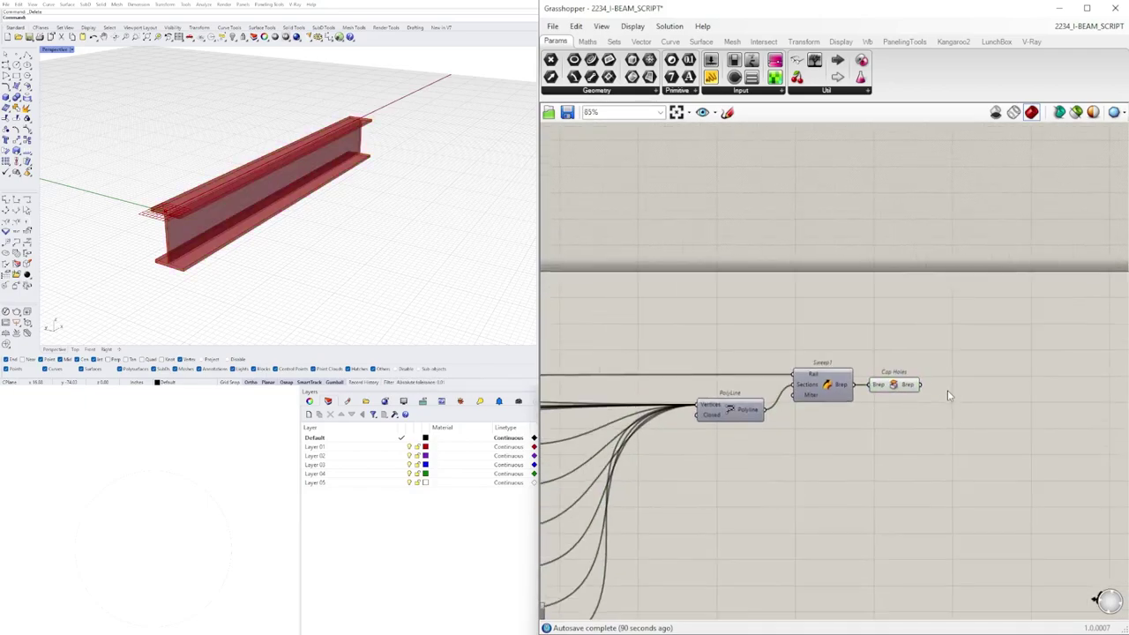
pyautogui.doubleClick(970, 397)
pyautogui.write('GEO')
pyautogui.press('Return')
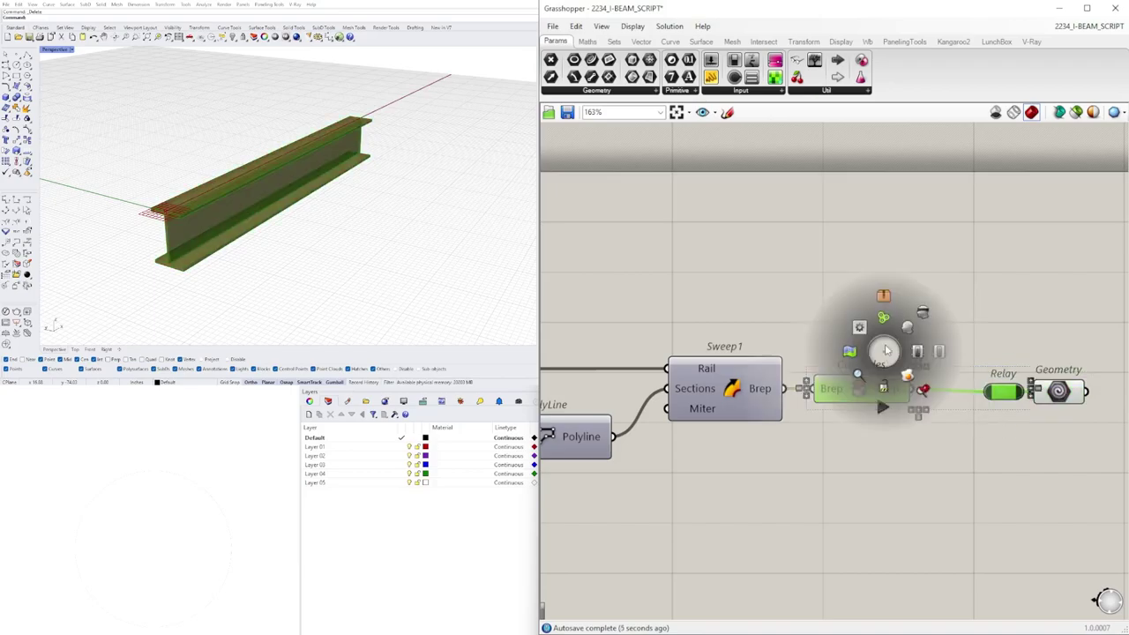